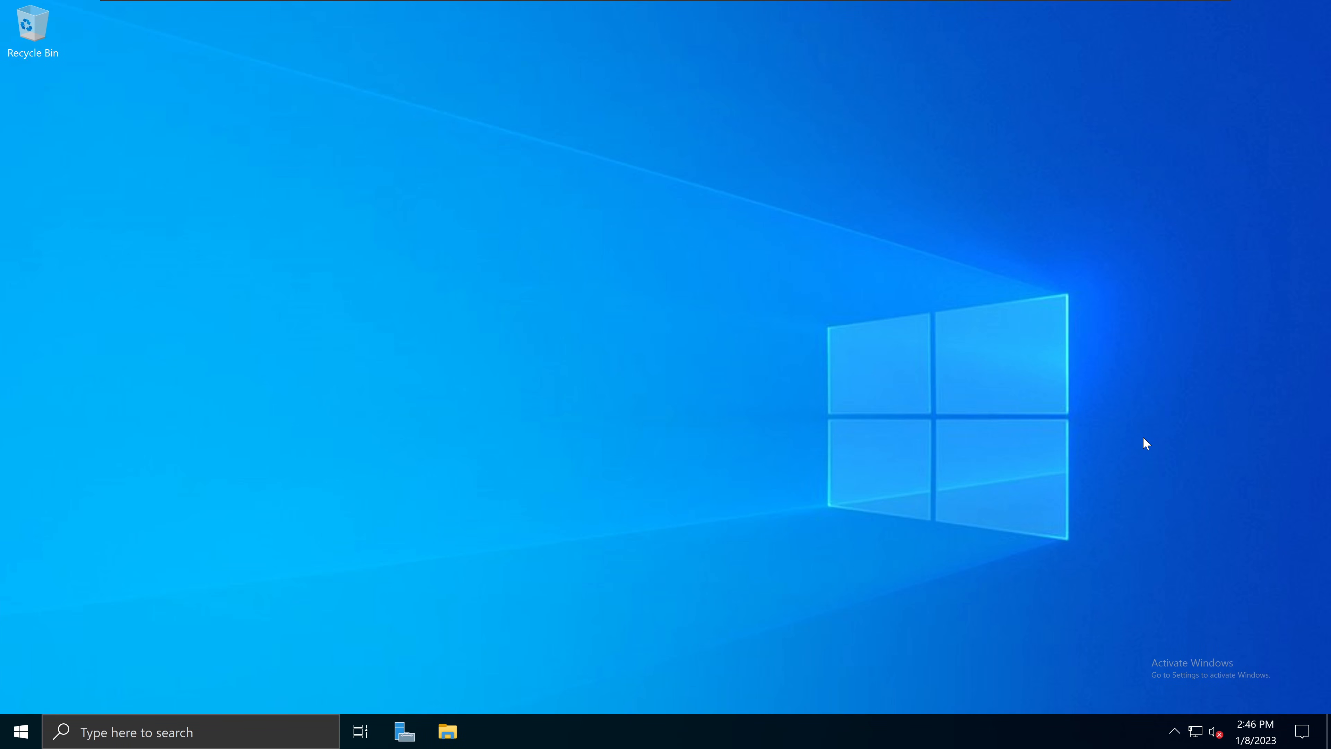
Step: Launch Edge, rerun the 'windows adk' search and open the 'Download and install the Windows ADK' result
left_click(21, 732)
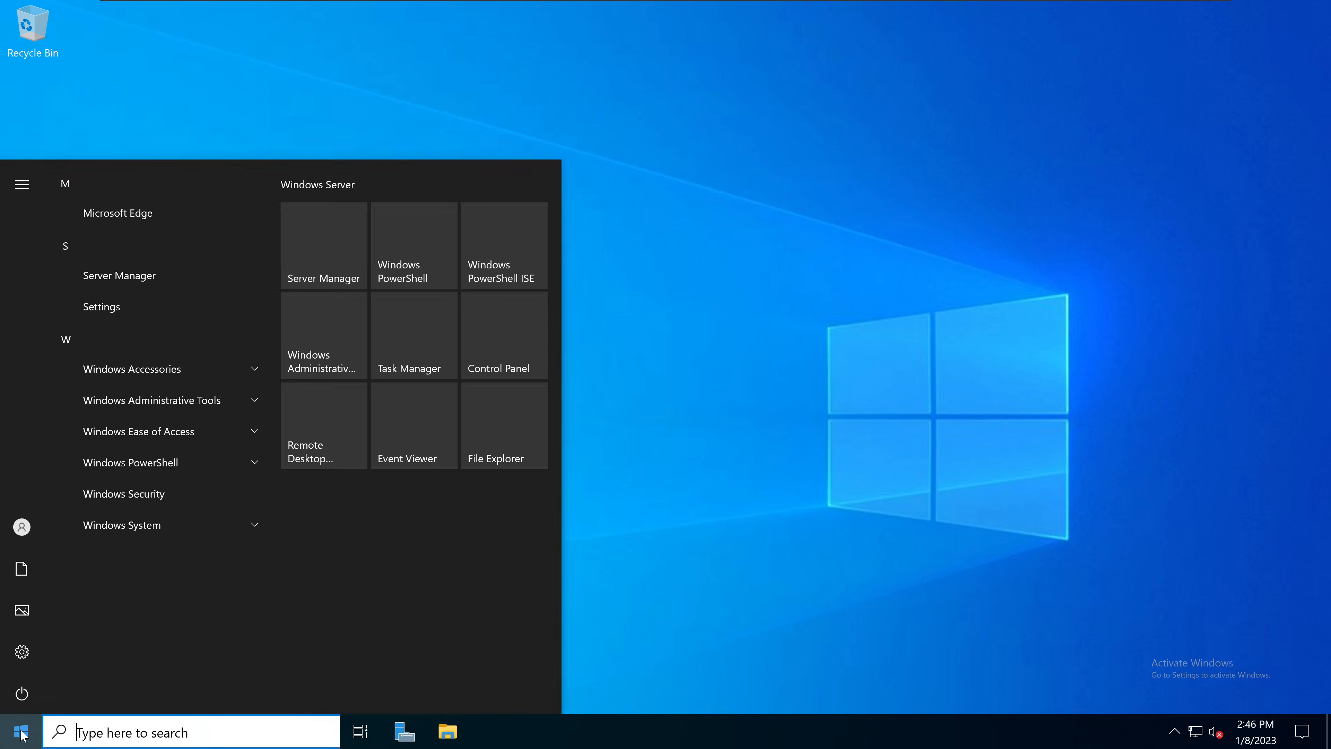
left_click(164, 214)
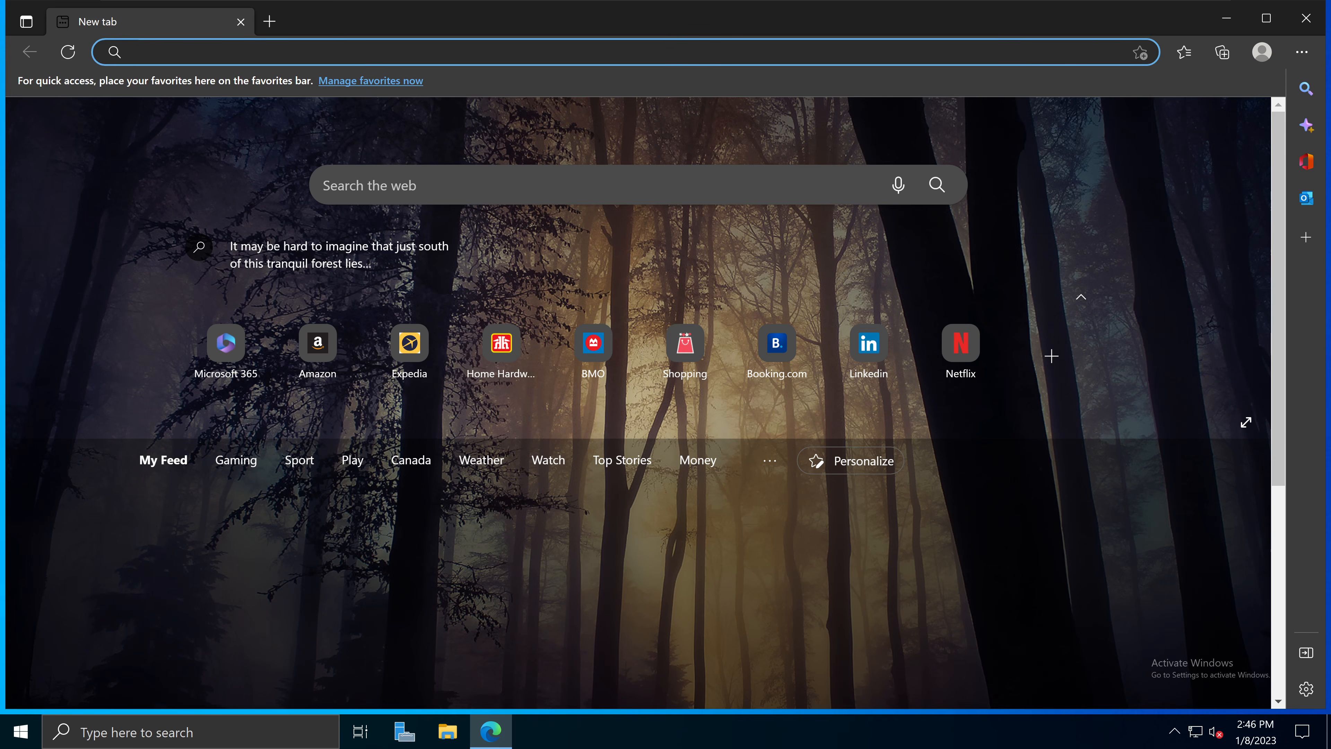
left_click(221, 52)
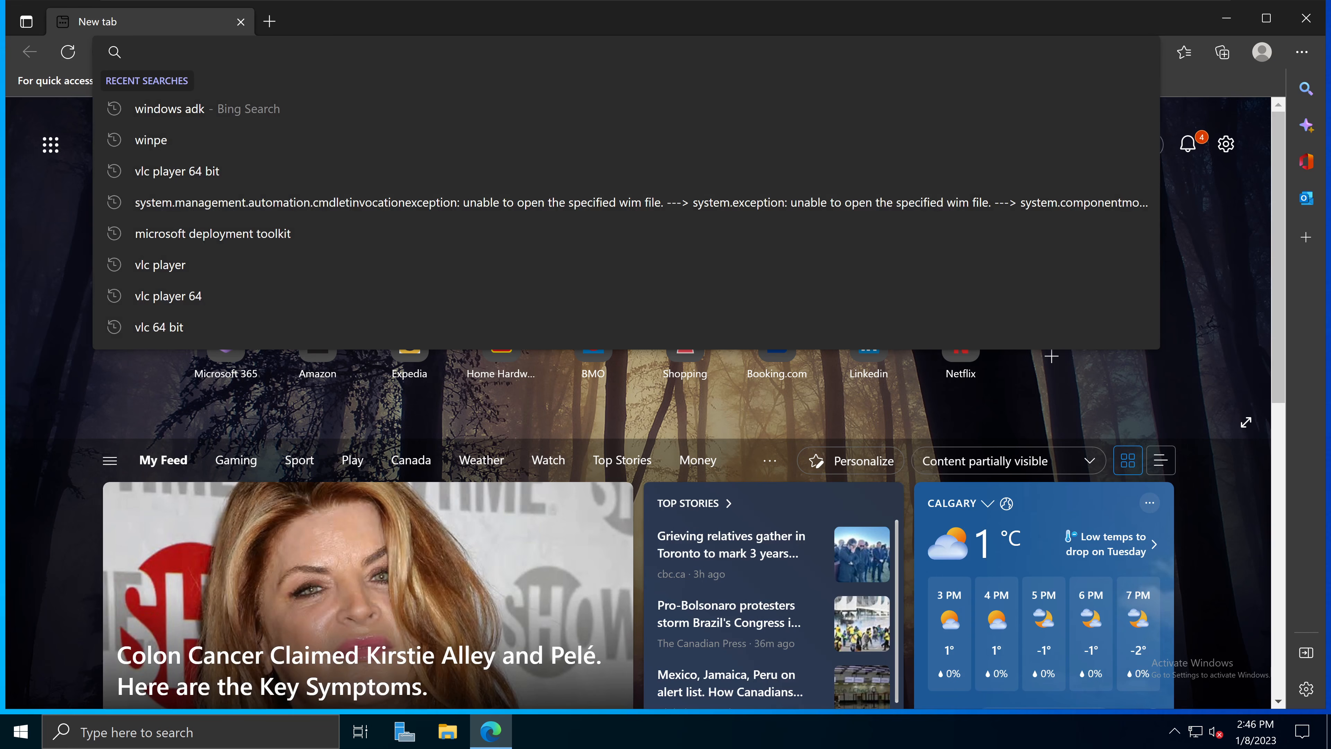
left_click(206, 116)
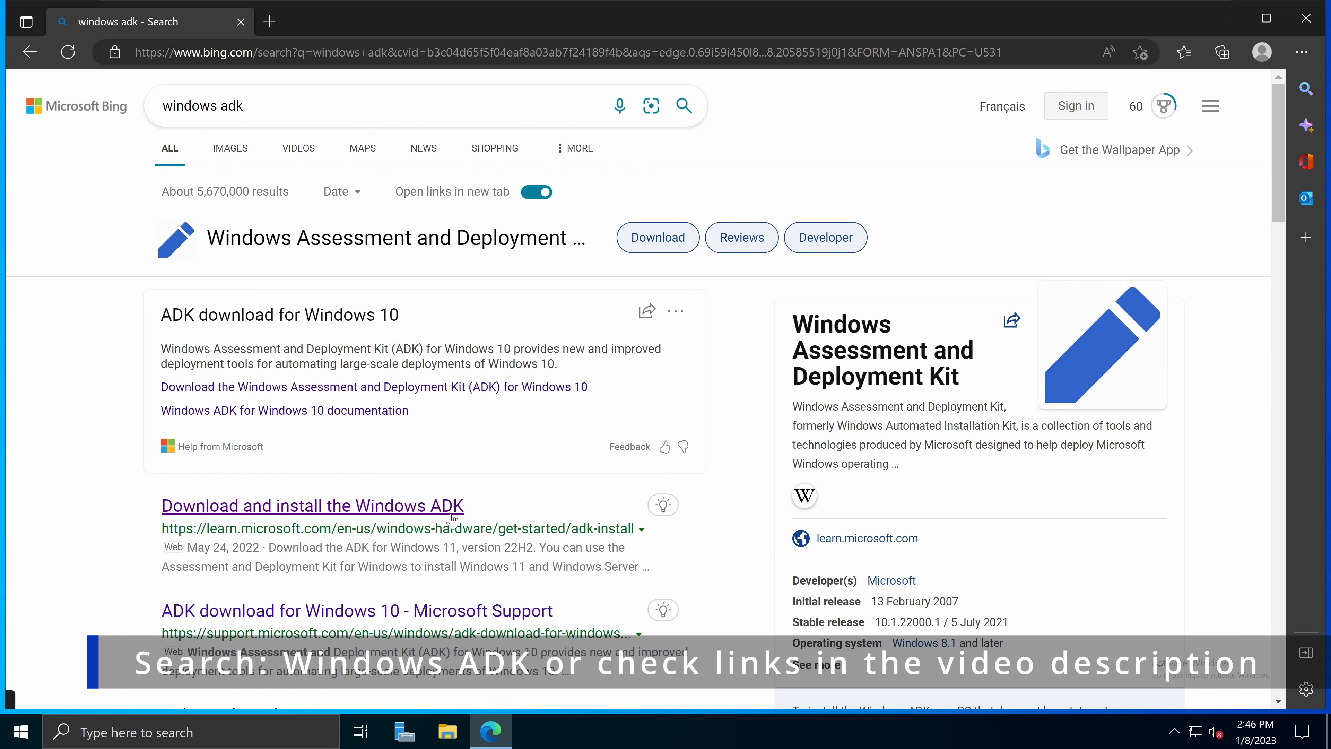
left_click(370, 507)
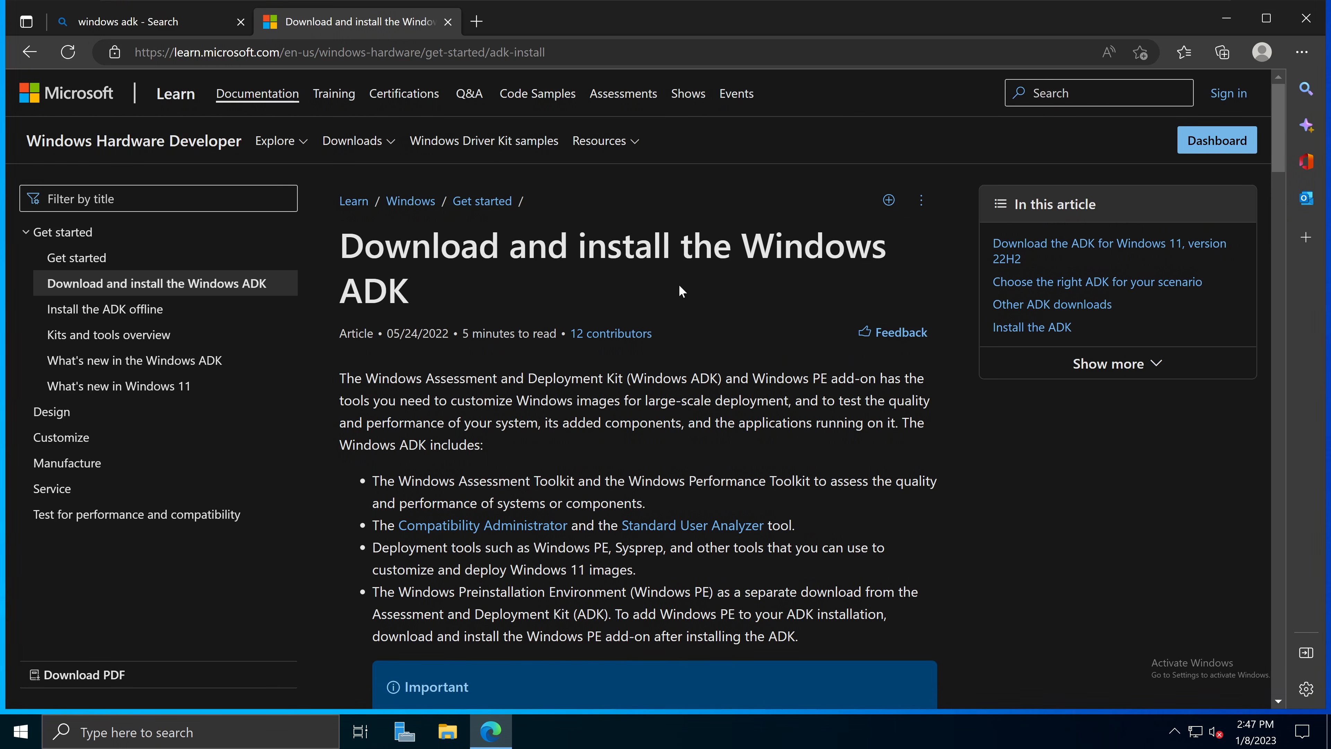
Step: Highlight the 'Download the ADK for Windows 11, version 22H2' heading and the note about previous ADK versions
scroll(640, 370, "down", 5)
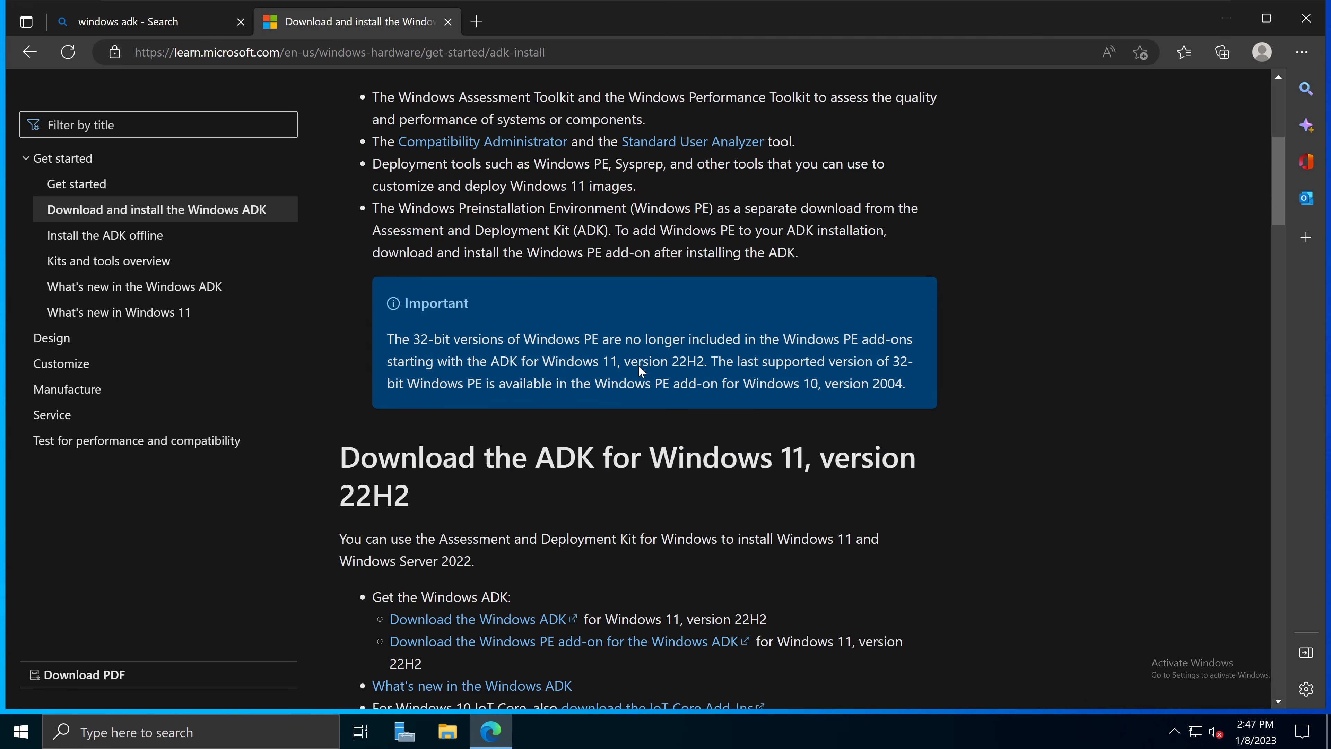
scroll(641, 369, "down", 3)
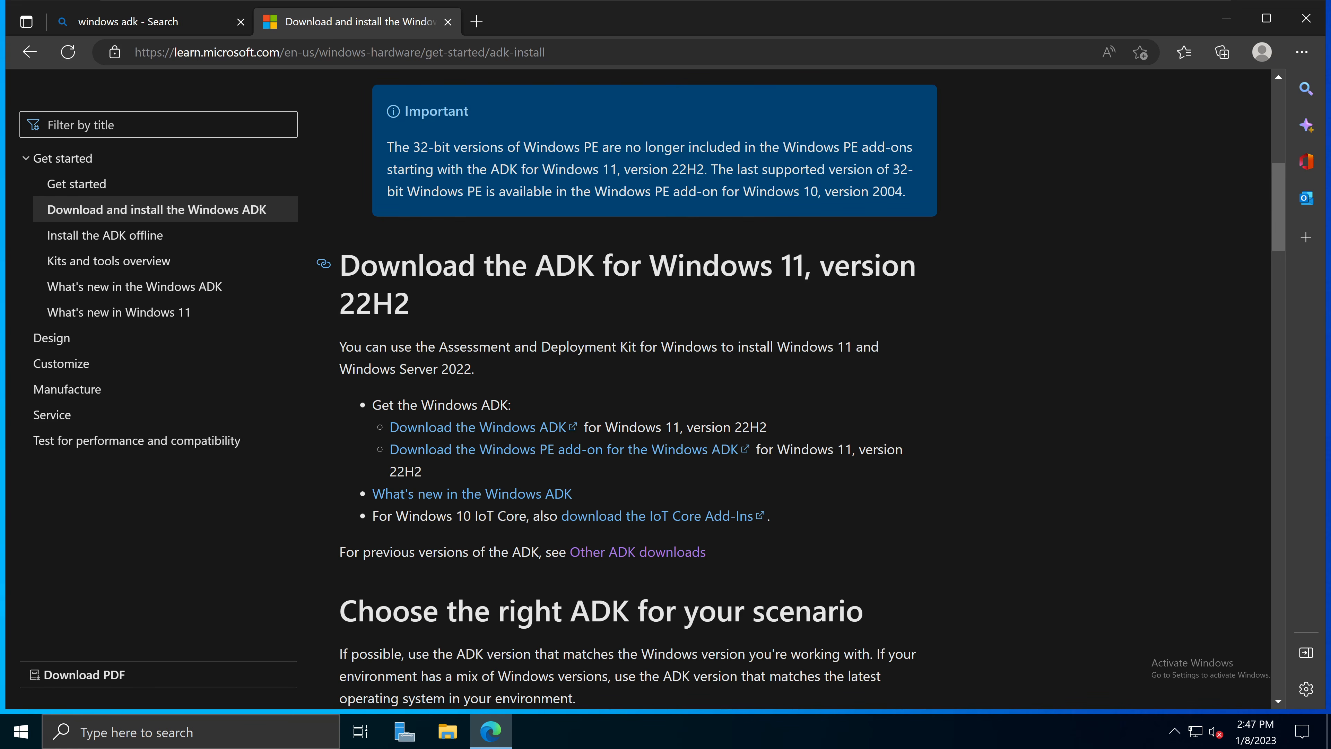
left_click_drag(339, 265, 811, 266)
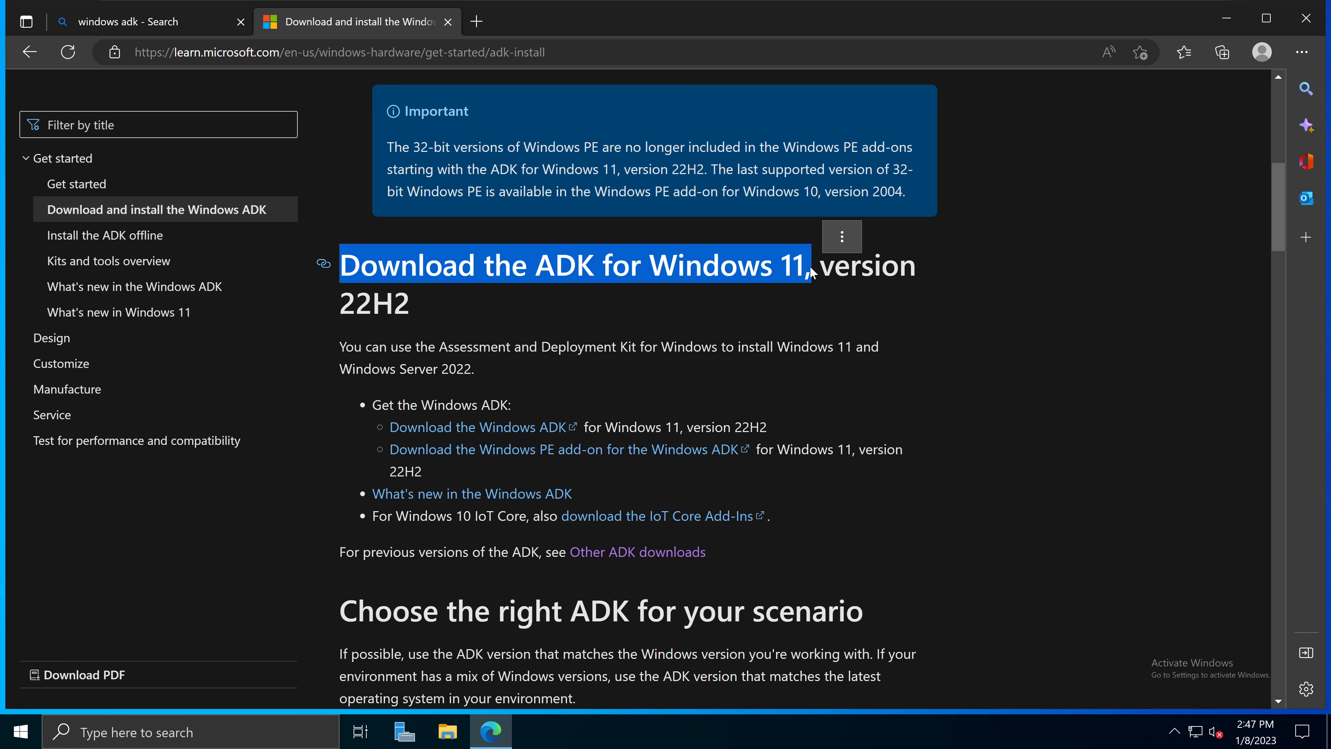
left_click(825, 290)
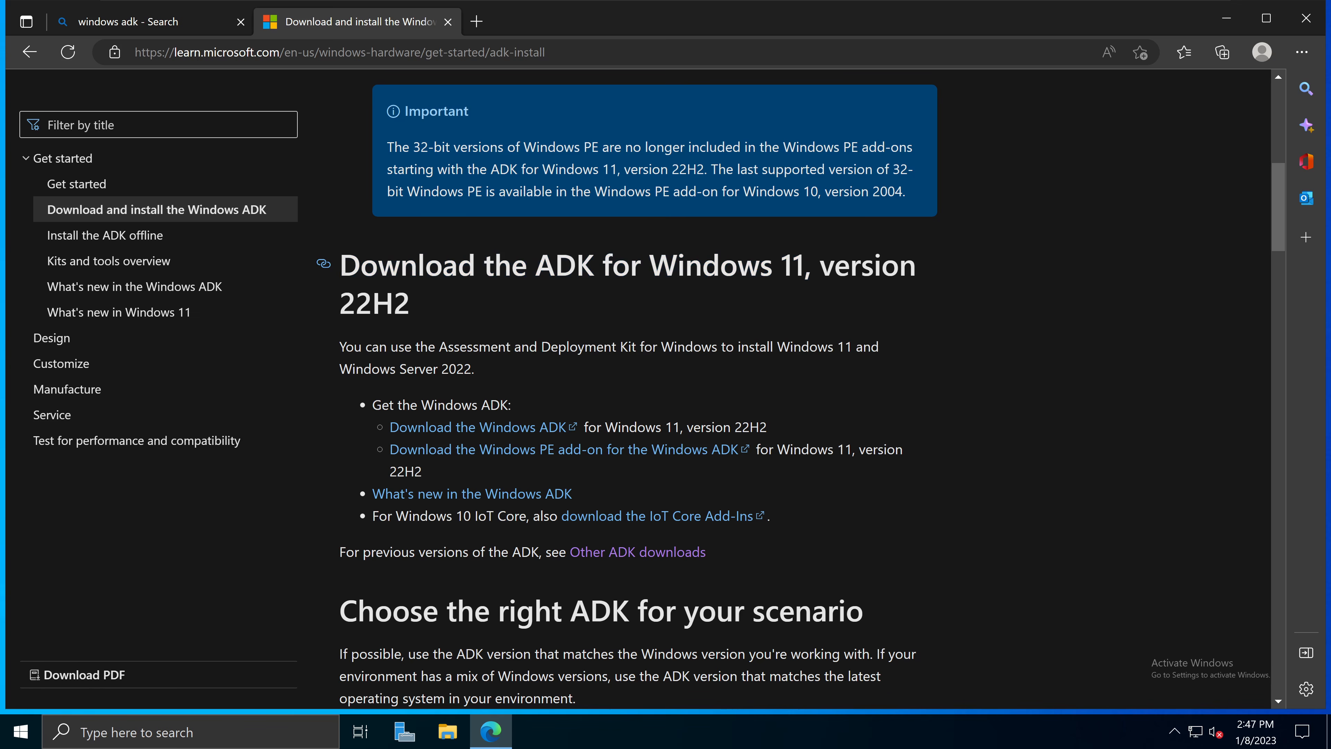
left_click_drag(820, 265, 853, 306)
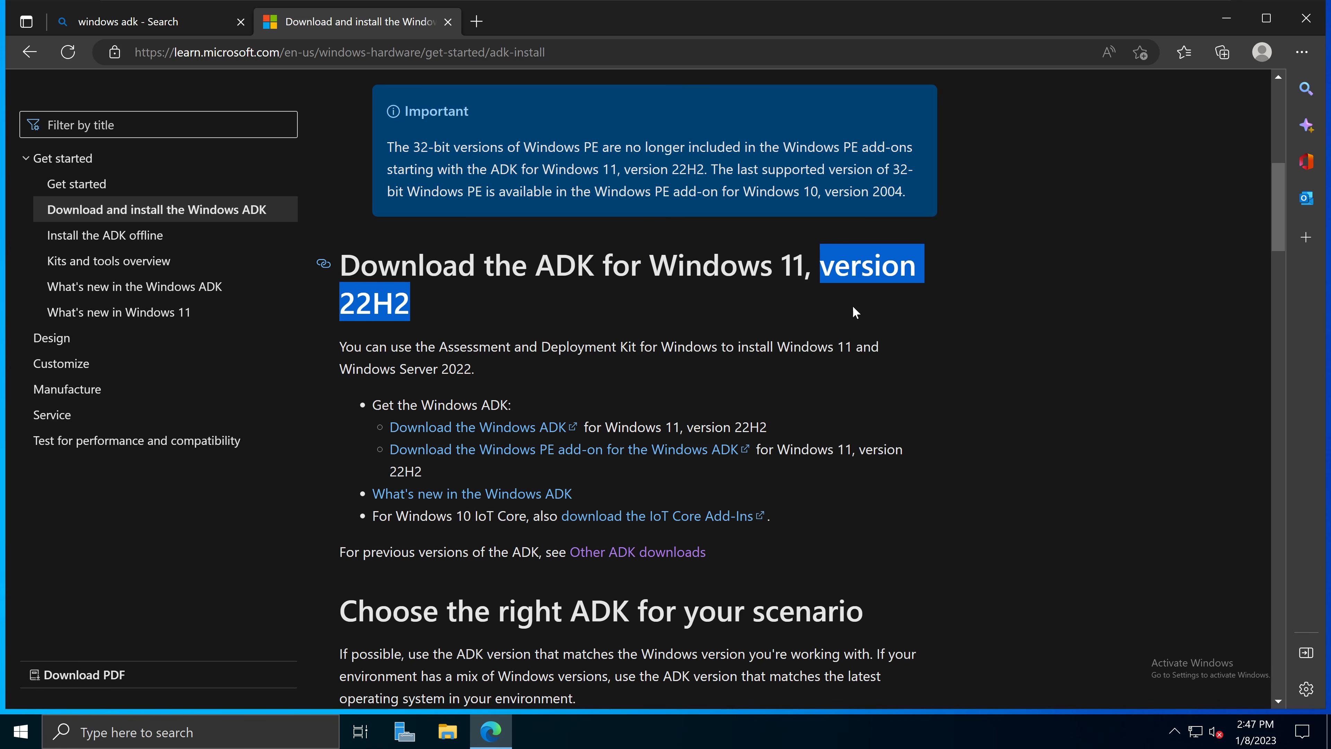
left_click(461, 296)
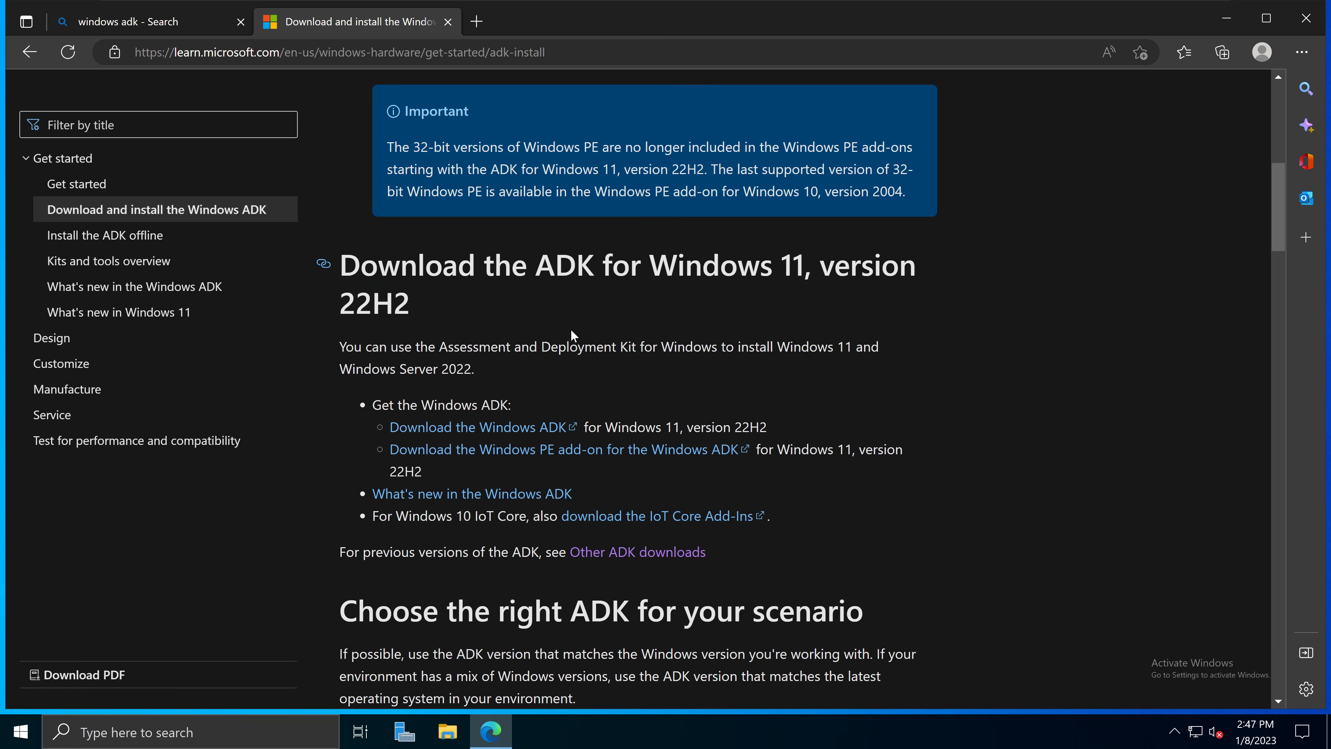
left_click_drag(341, 551, 542, 554)
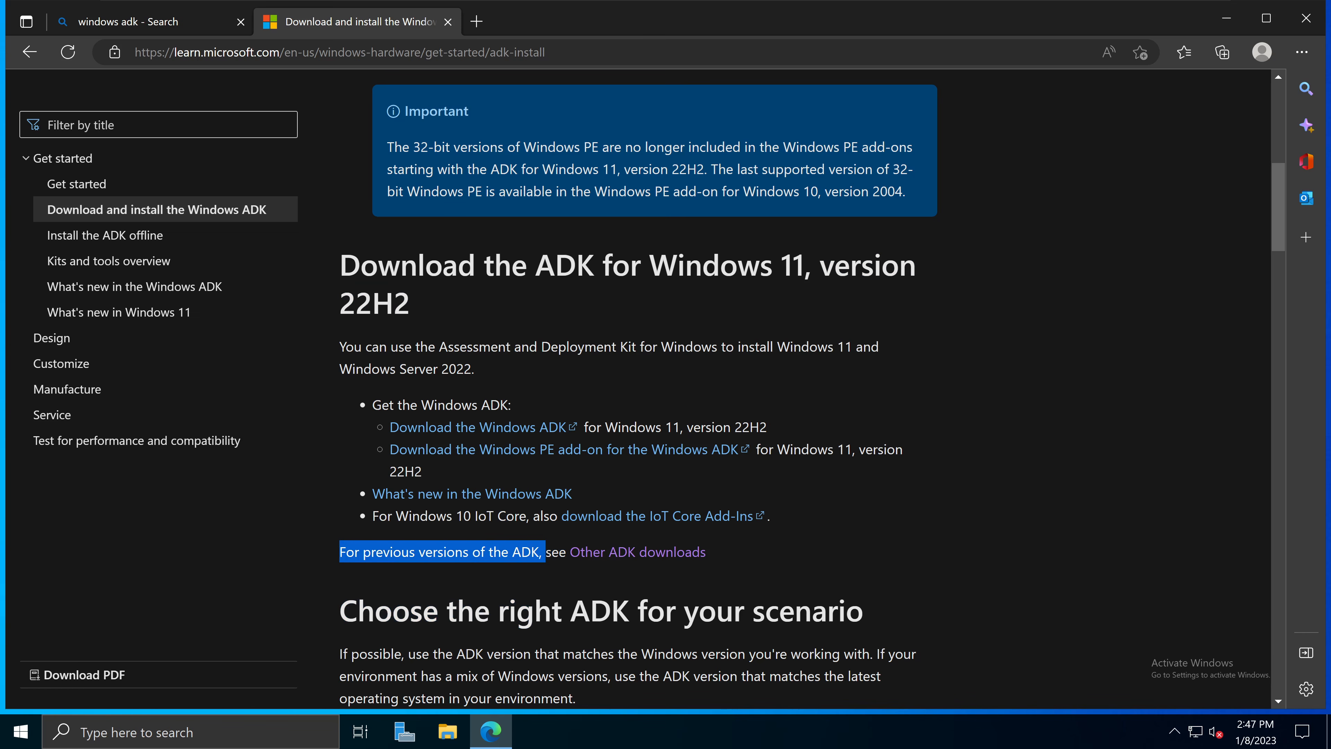
left_click(868, 575)
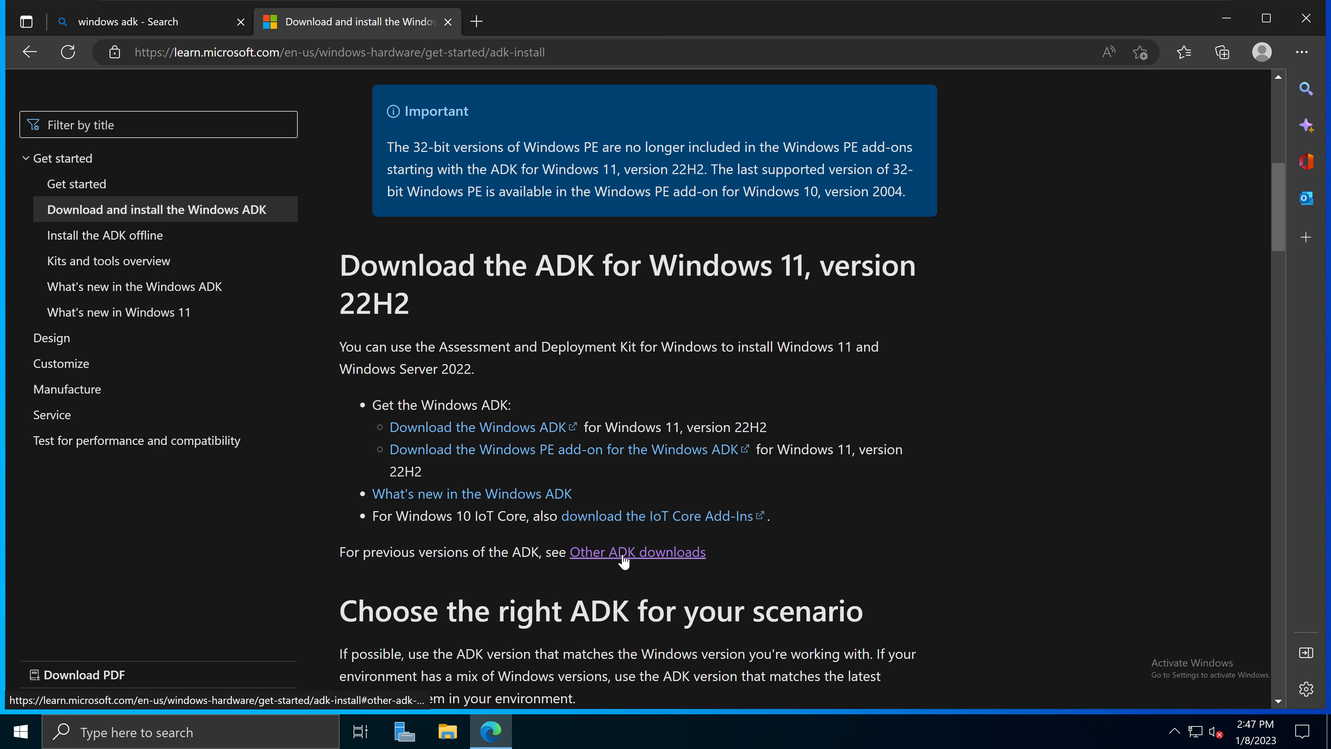
Step: Jump to the Other ADK downloads section, then scroll back to the 22H2 download links
left_click(655, 558)
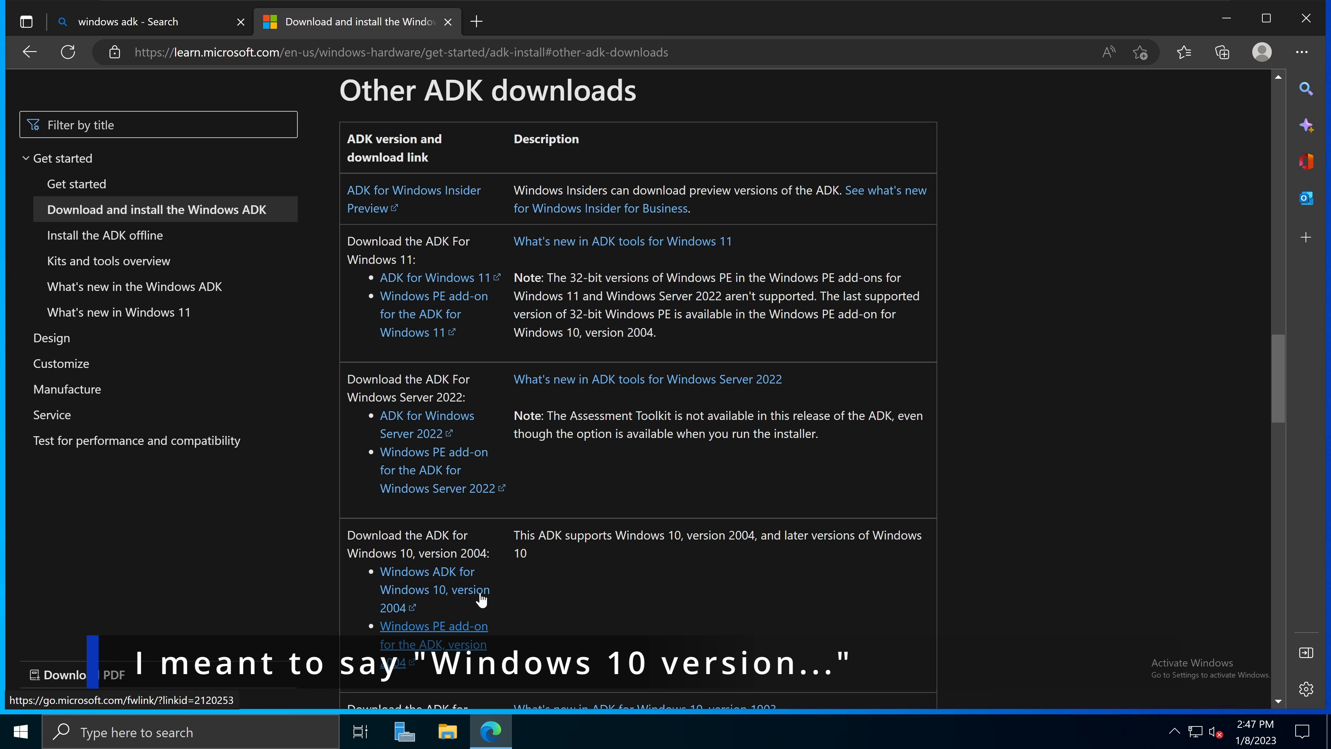
scroll(565, 614, "up", 15)
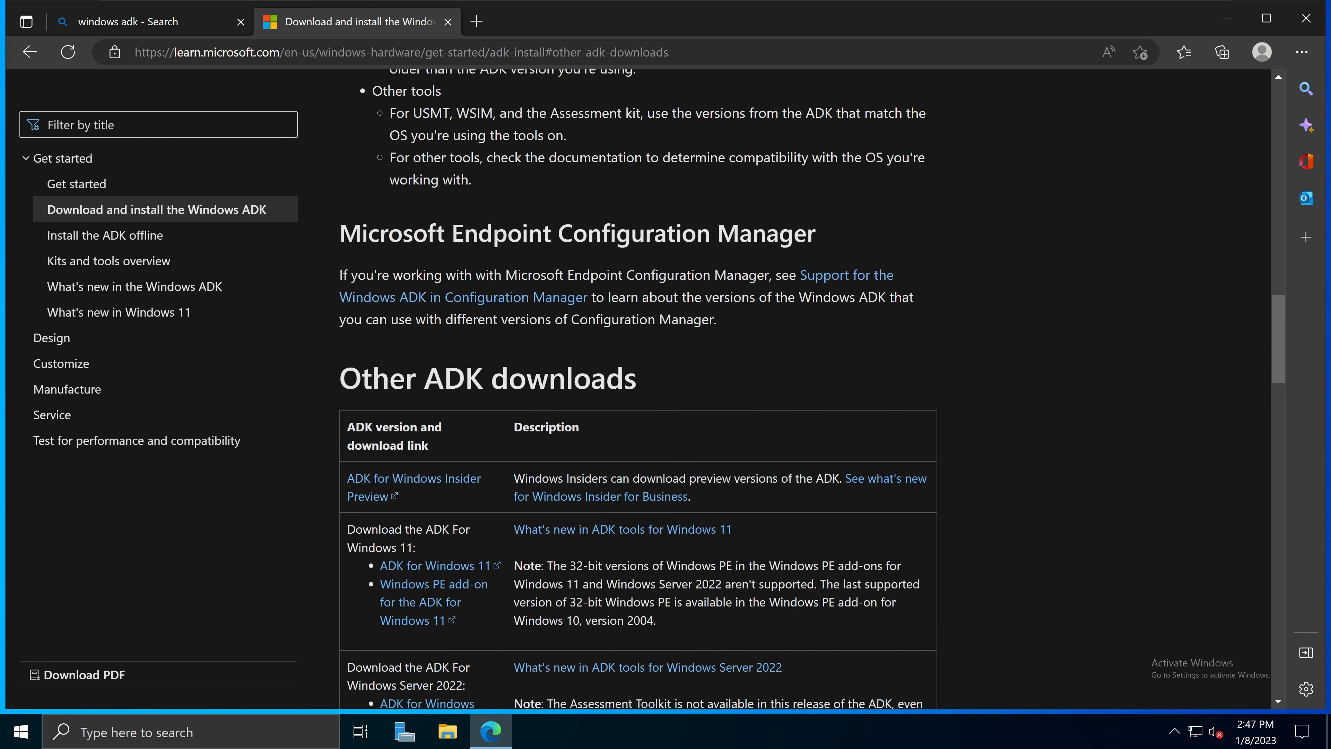
scroll(628, 585, "down", 2)
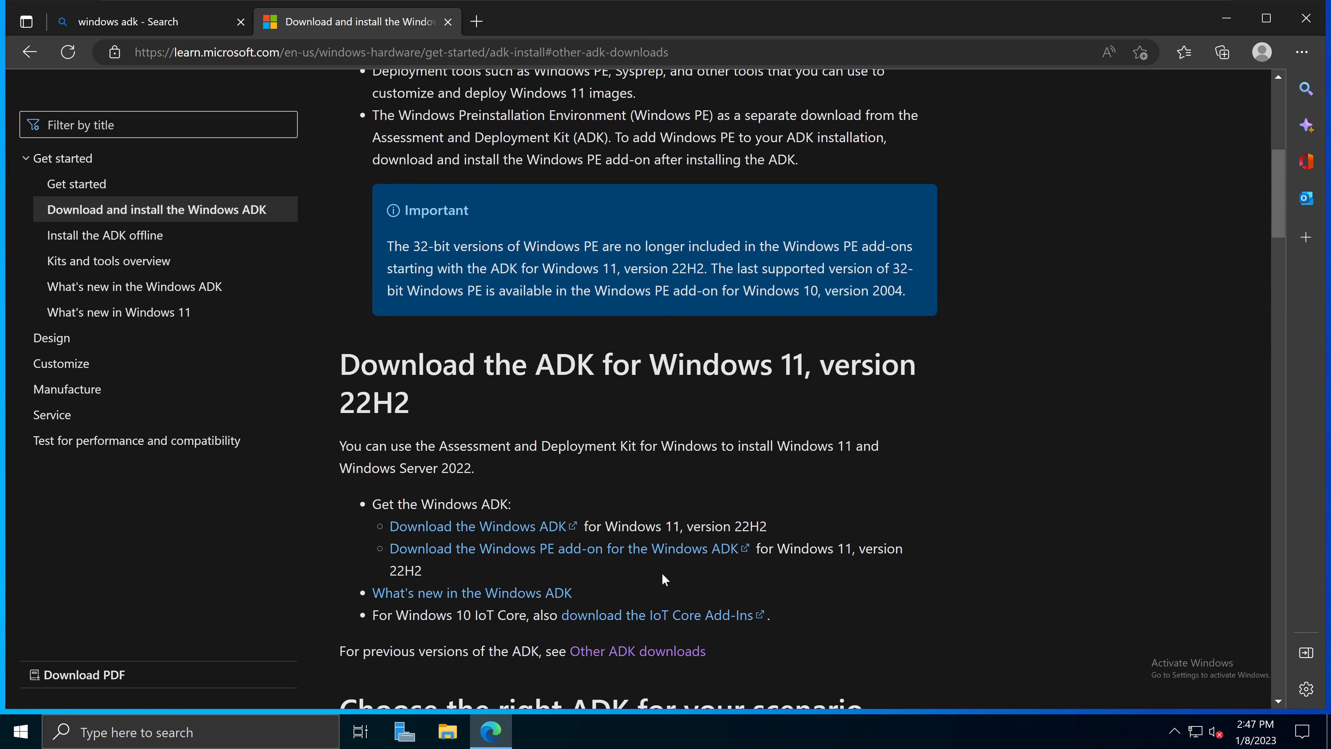
scroll(928, 427, "down", 2)
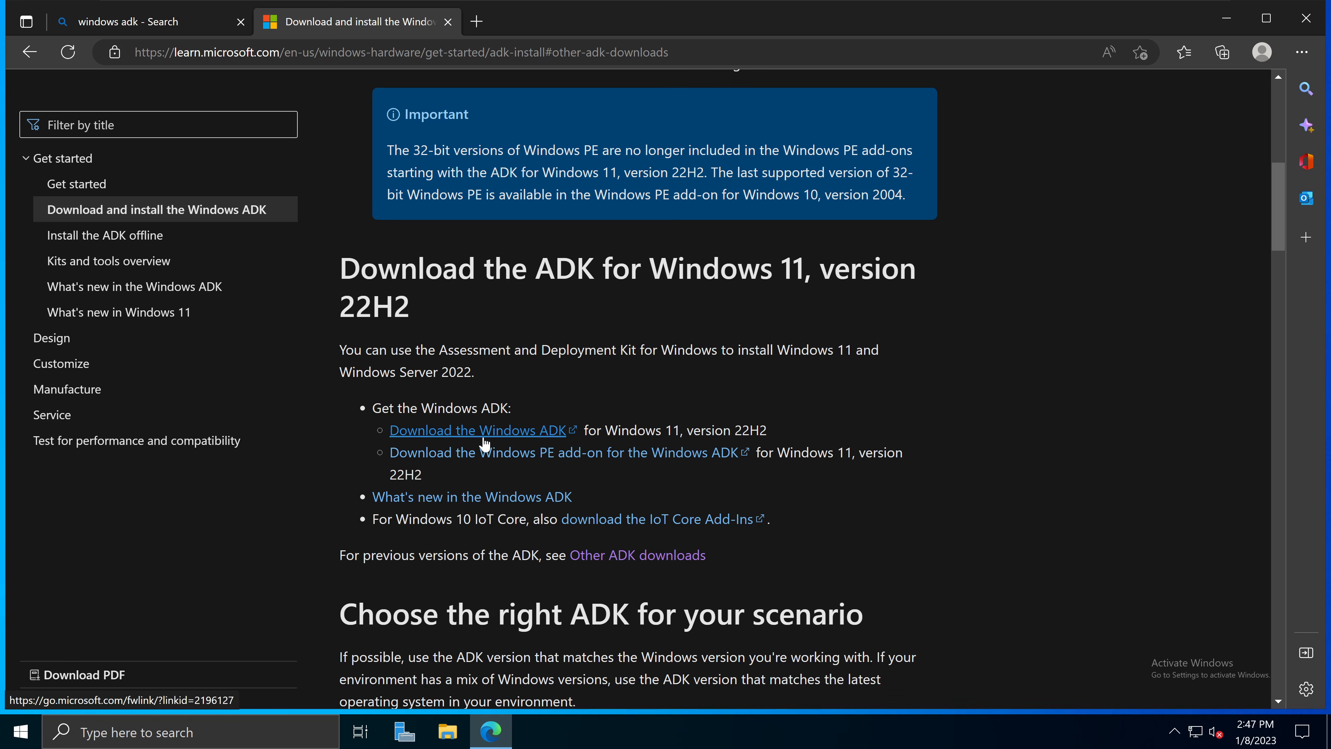
Step: Download adksetup.exe and adkwinpesetup.exe, then show them in their Downloads folder
left_click(502, 435)
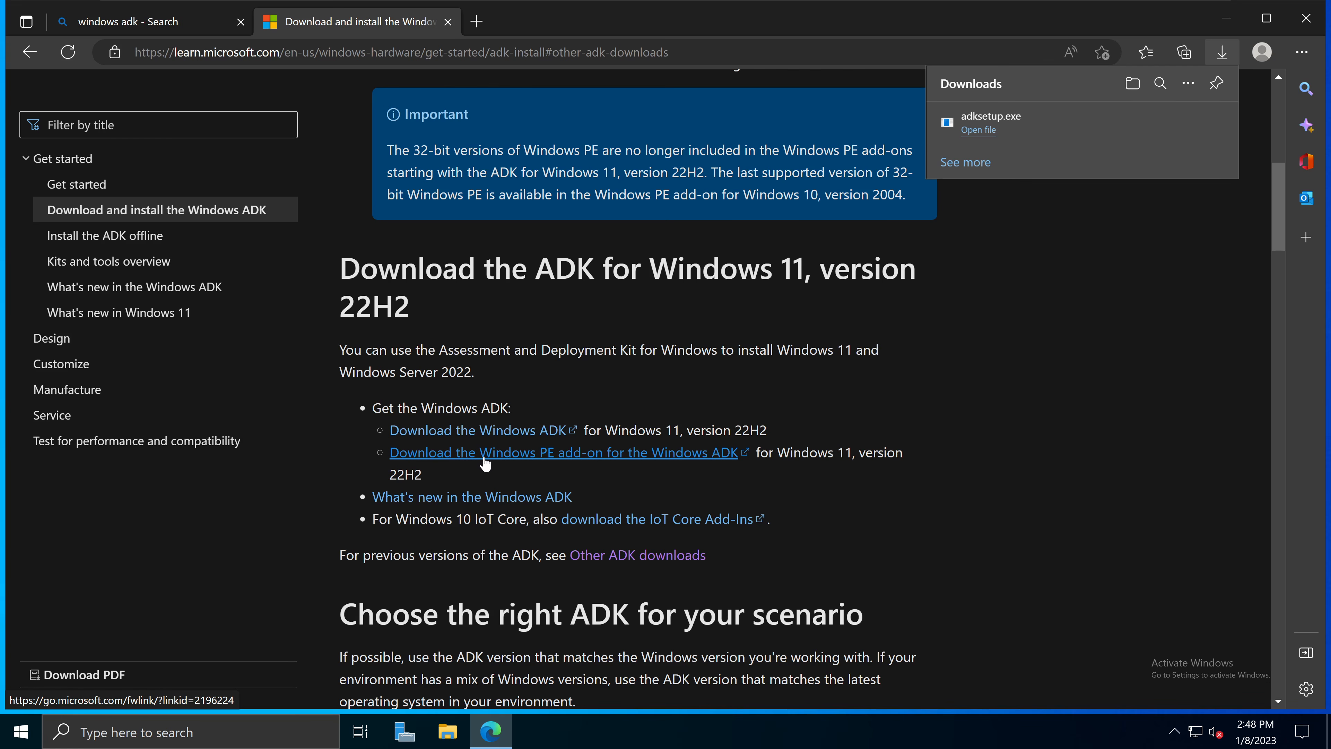
left_click(597, 460)
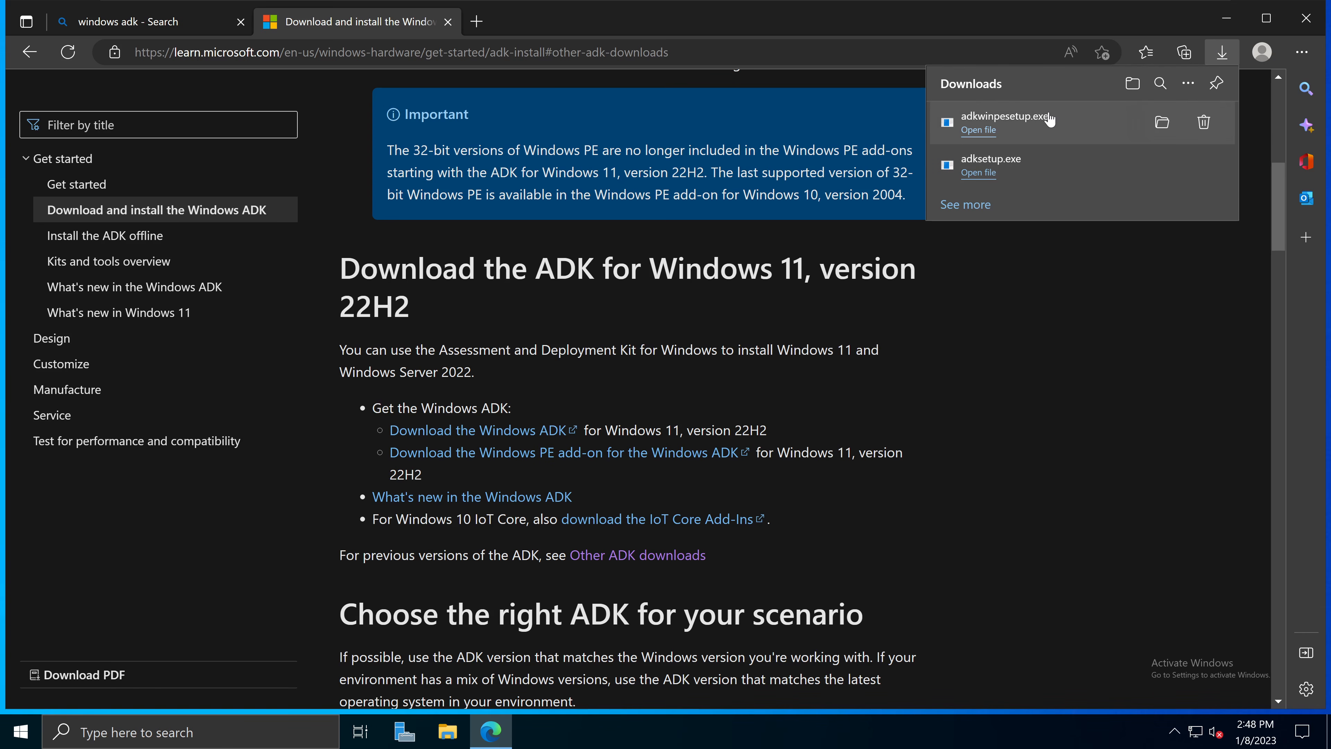
left_click(1163, 129)
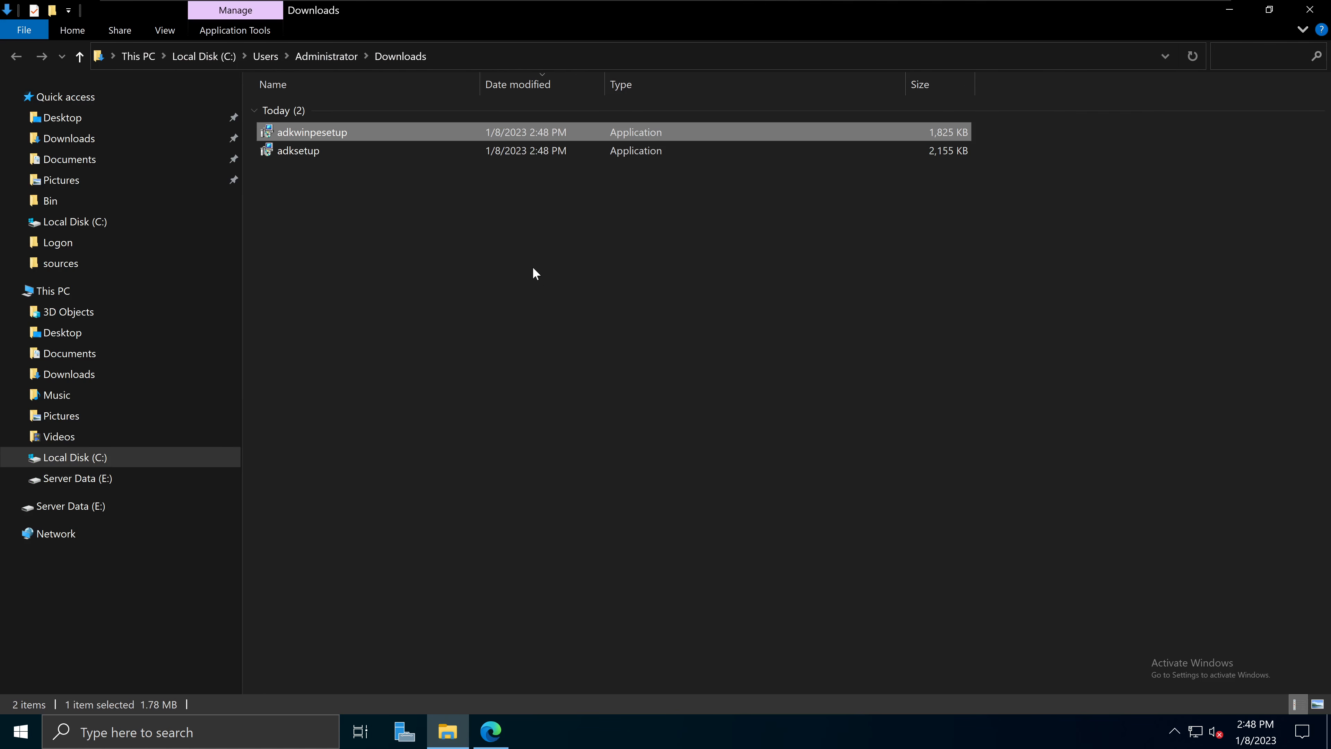
Step: Run adksetup from the Downloads folder as administrator
left_click(533, 268)
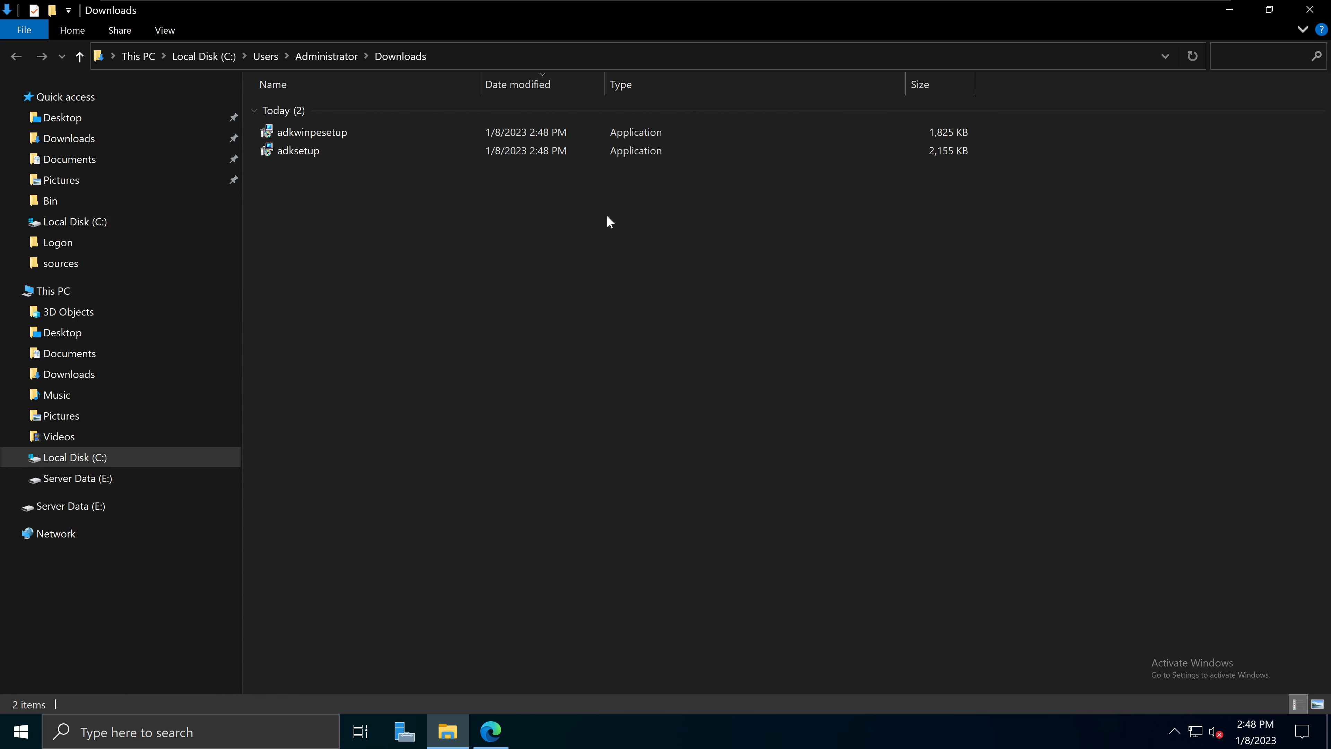
left_click(839, 134)
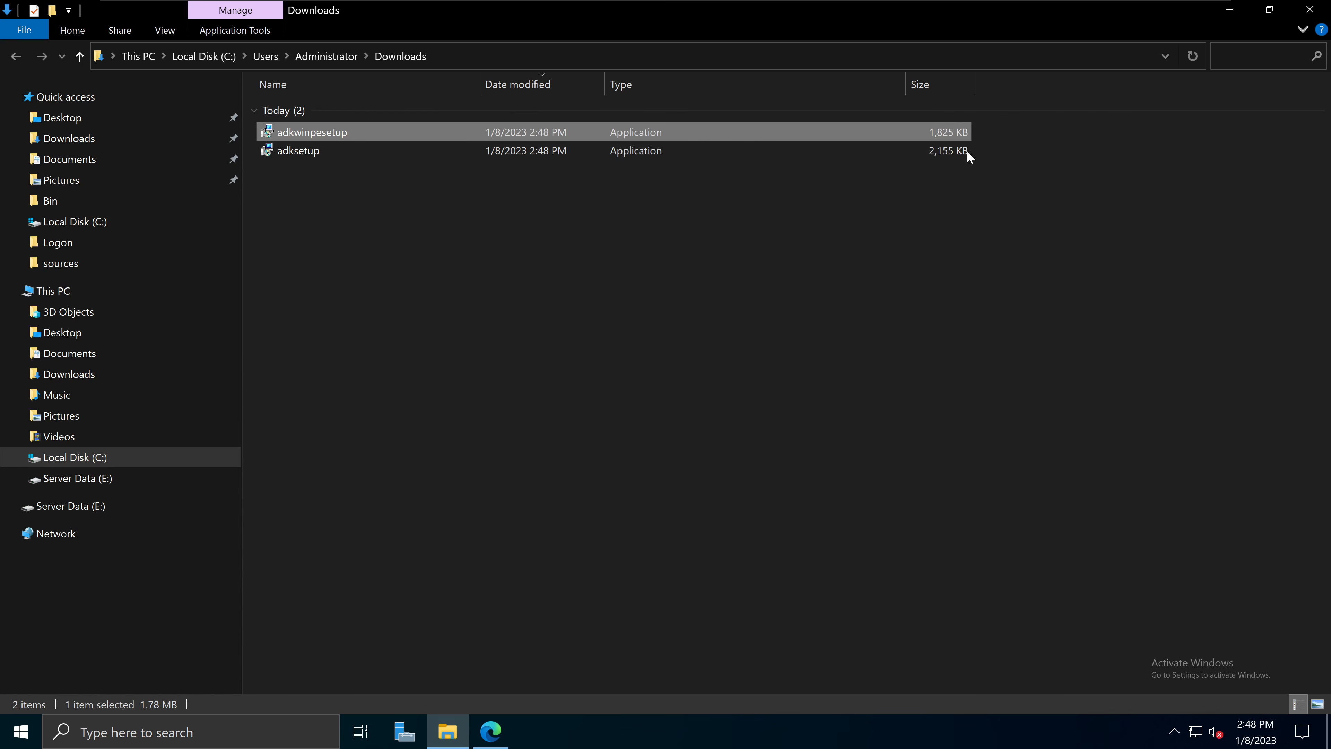
left_click(940, 151)
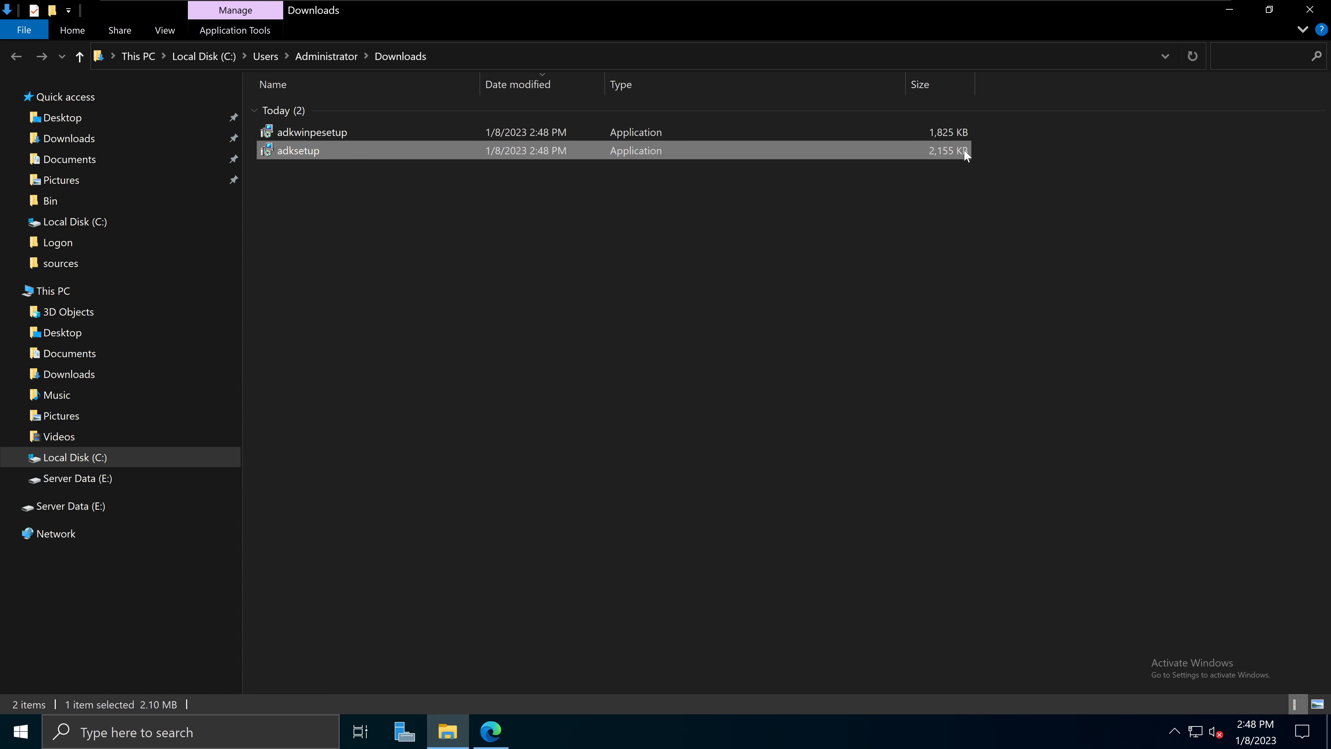
left_click(958, 133)
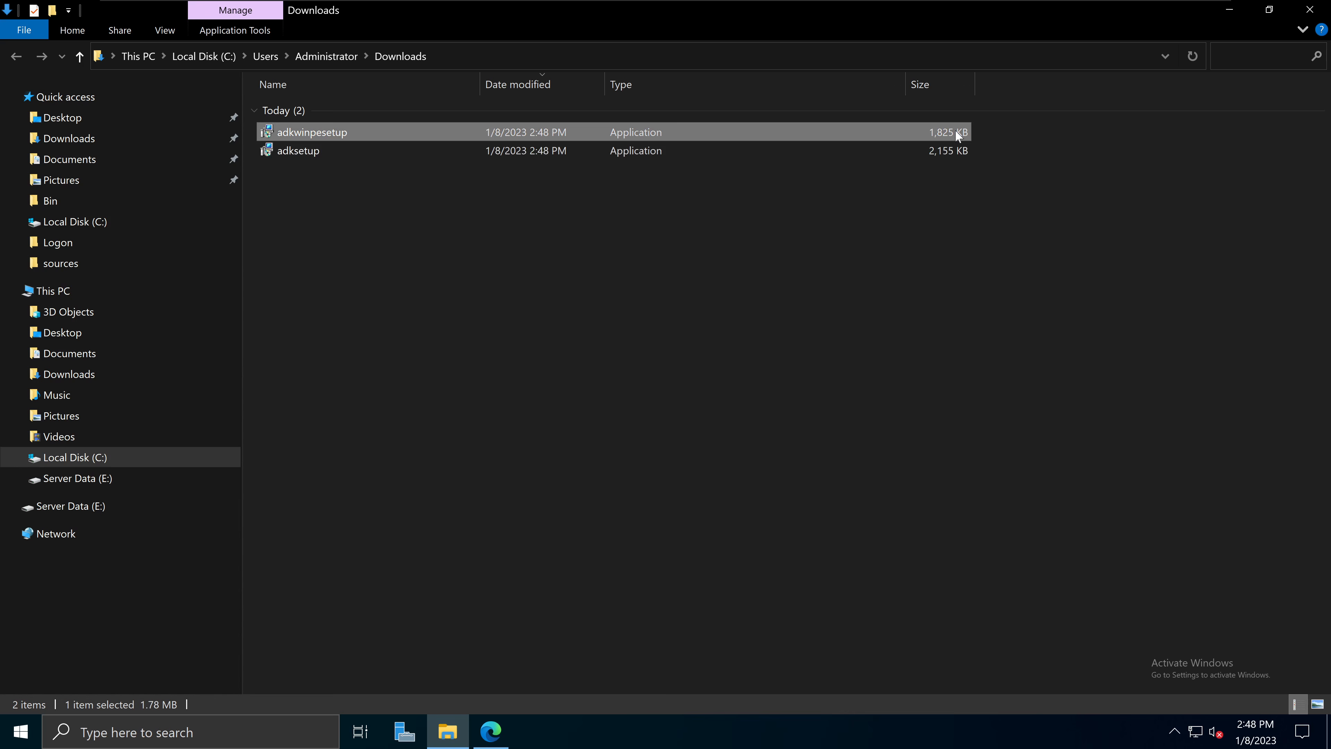
left_click(910, 149)
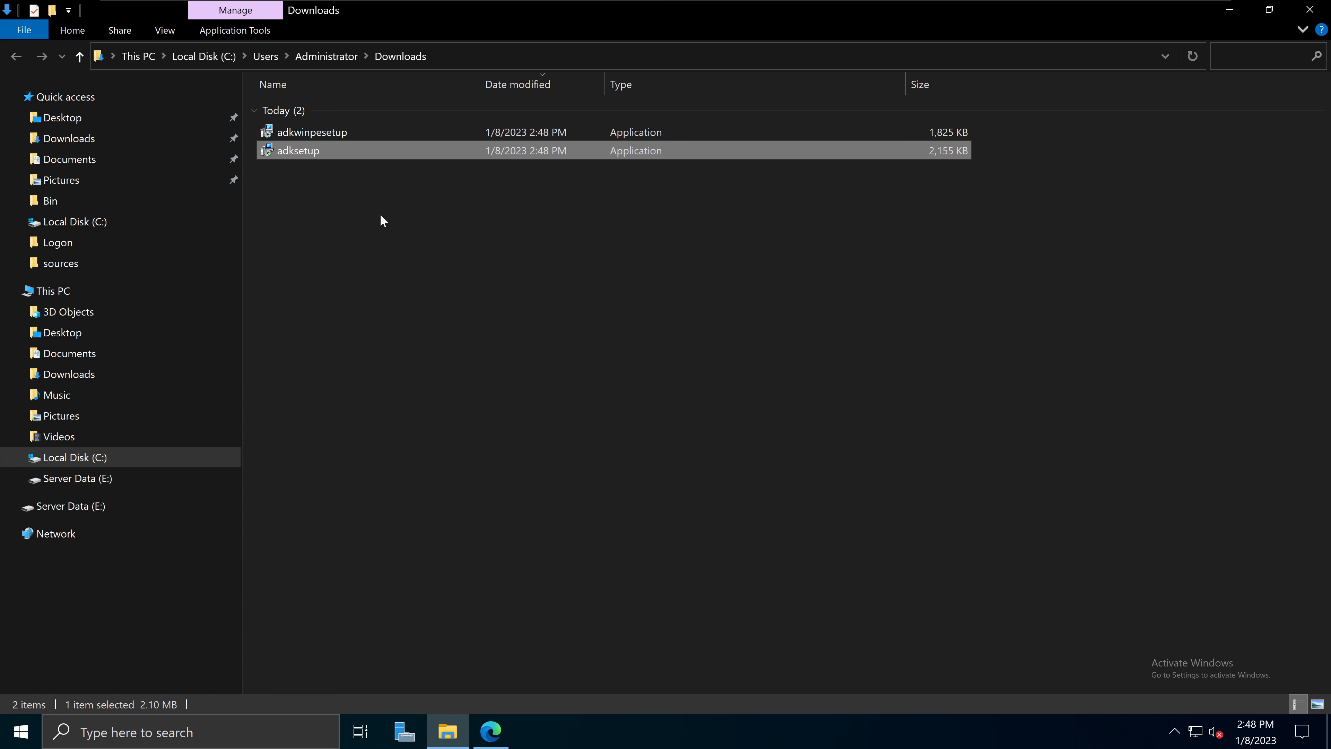
right_click(309, 151)
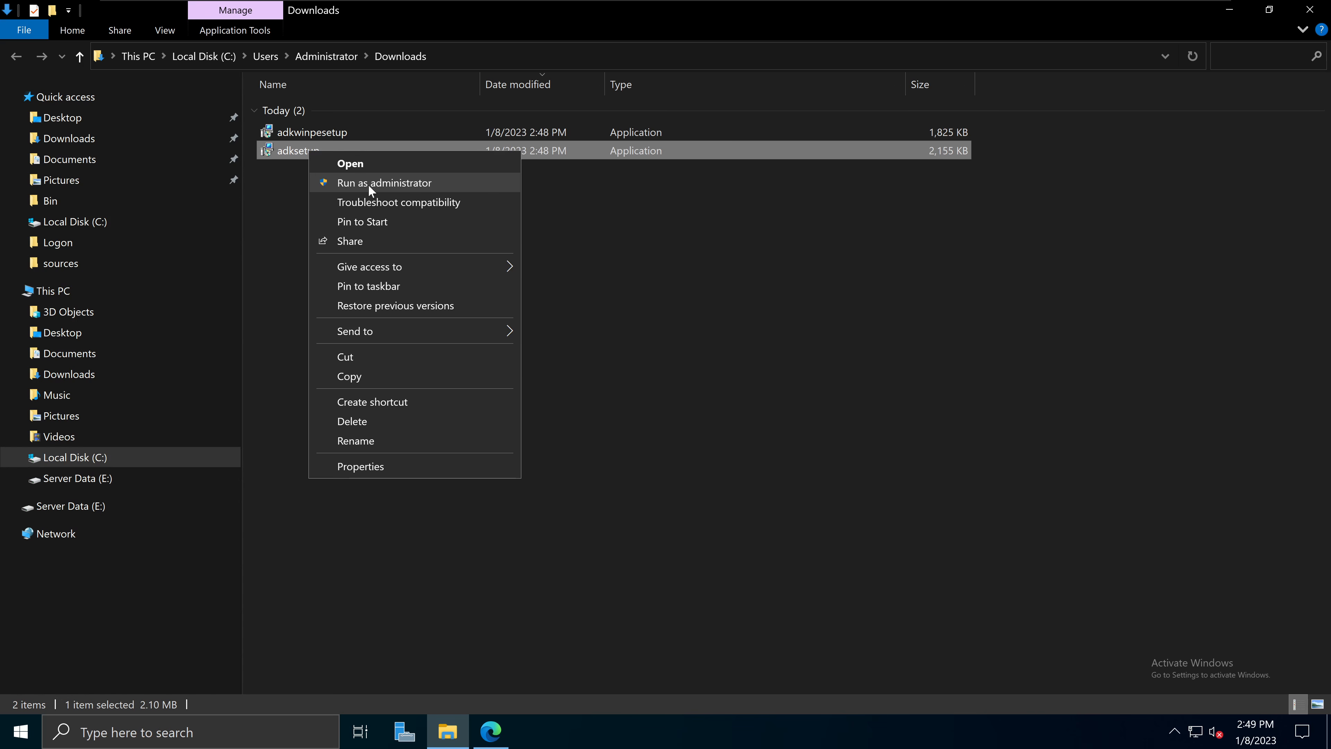
left_click(384, 183)
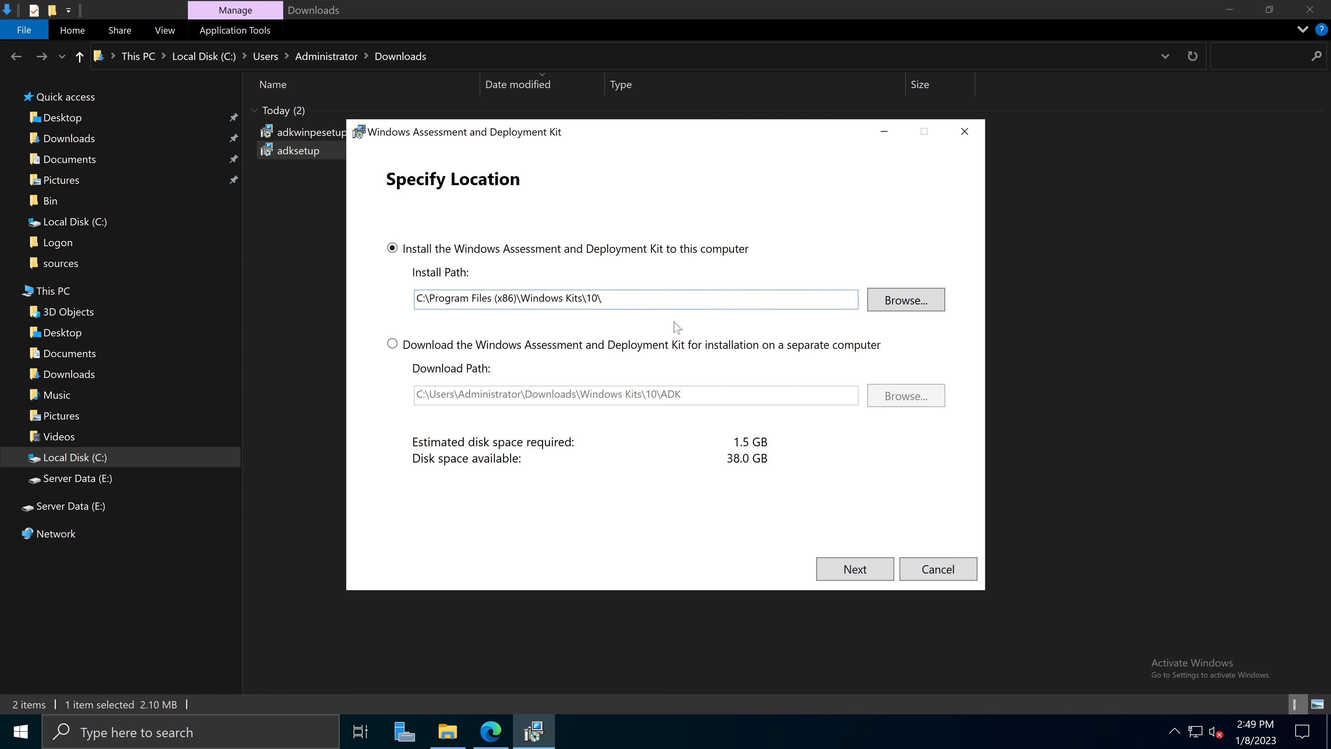
Step: Keep installing the ADK to this computer at C:\Program Files (x86)\Windows Kits\10\ and continue
left_click(485, 349)
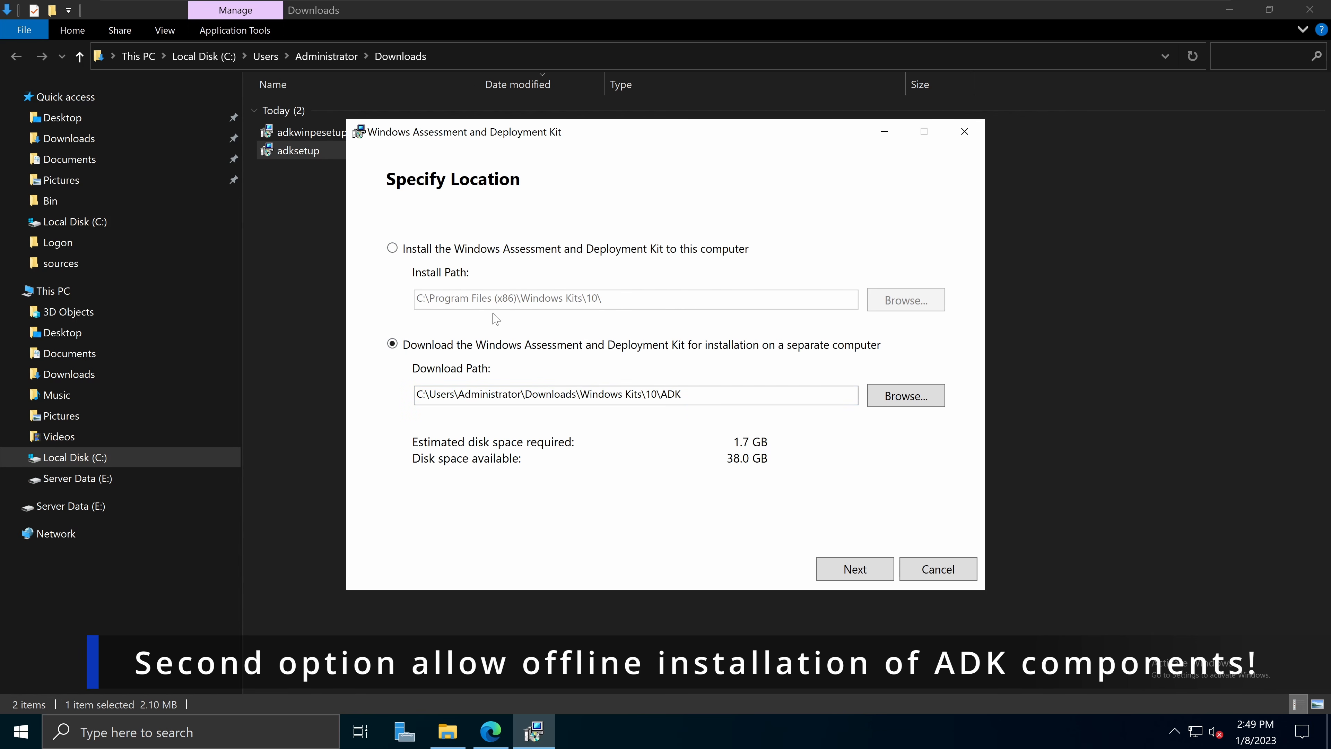
left_click(419, 251)
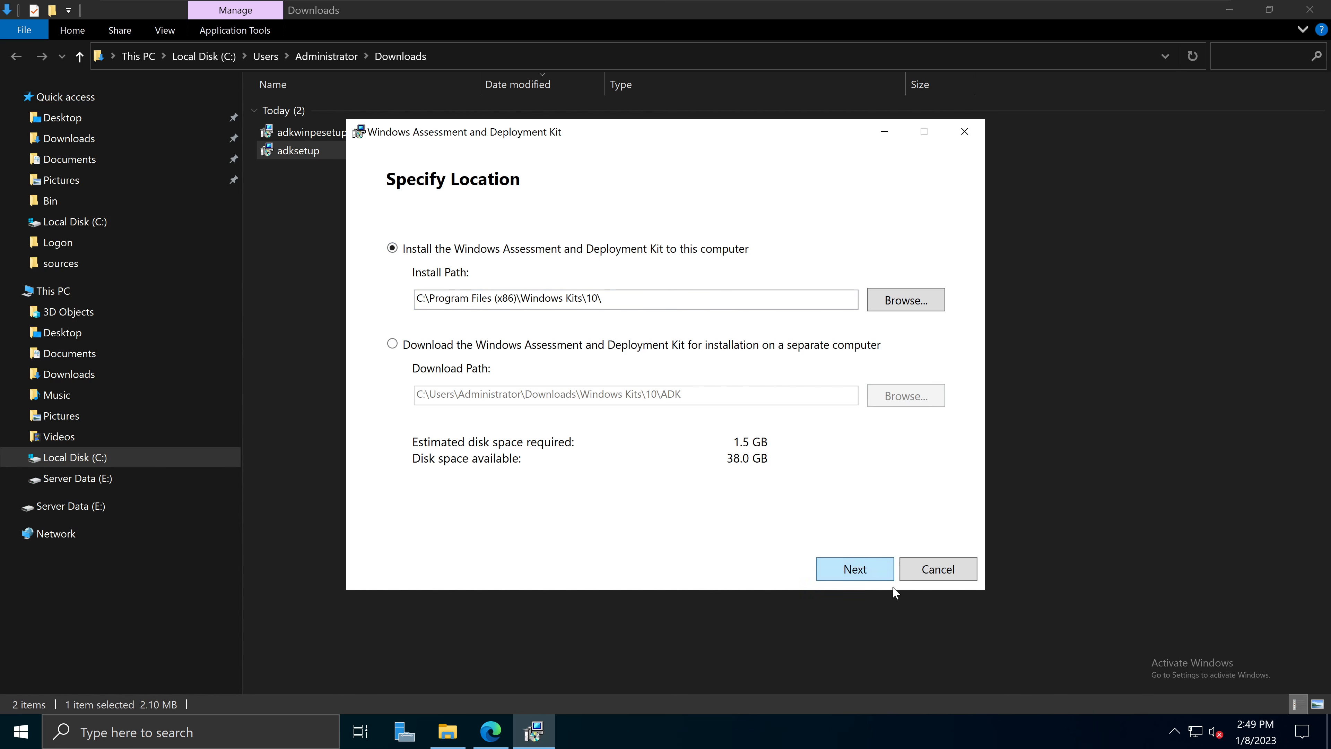
left_click(862, 577)
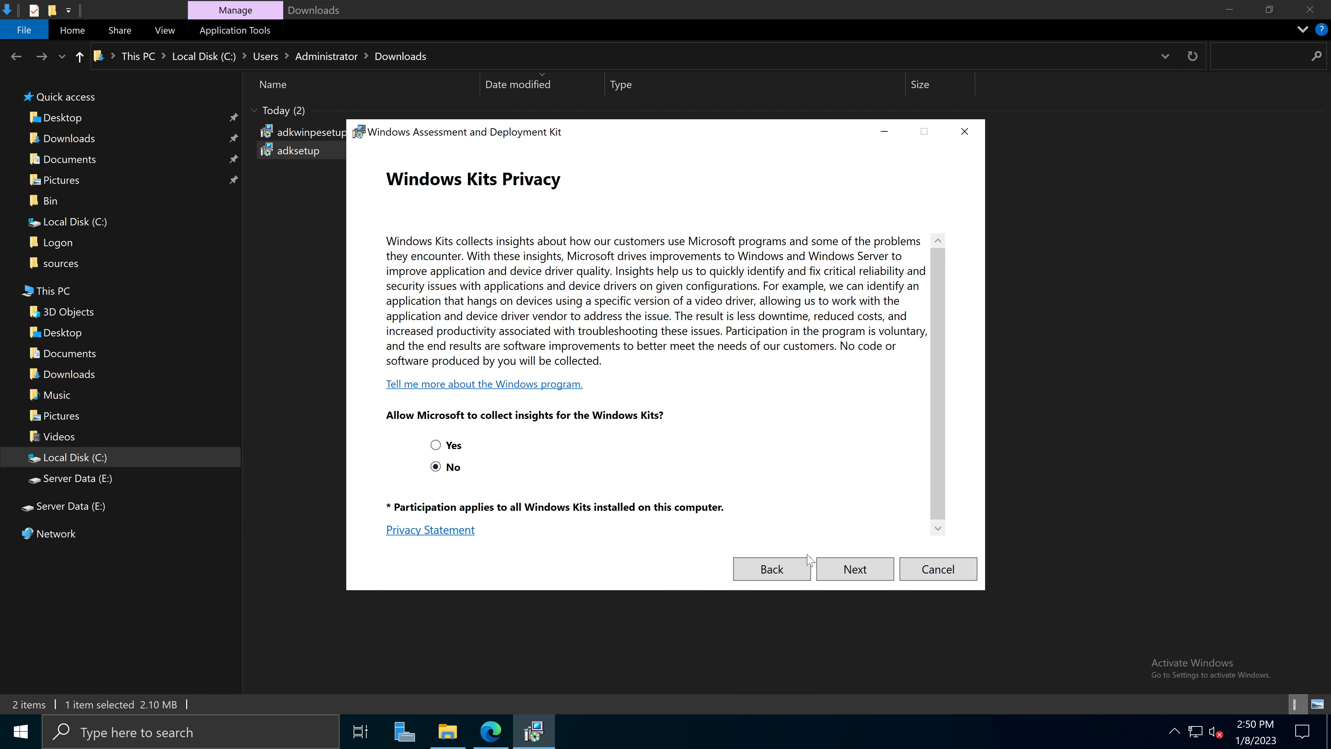
Step: Pass the privacy page with No selected and accept the ADK licence agreement
left_click(854, 572)
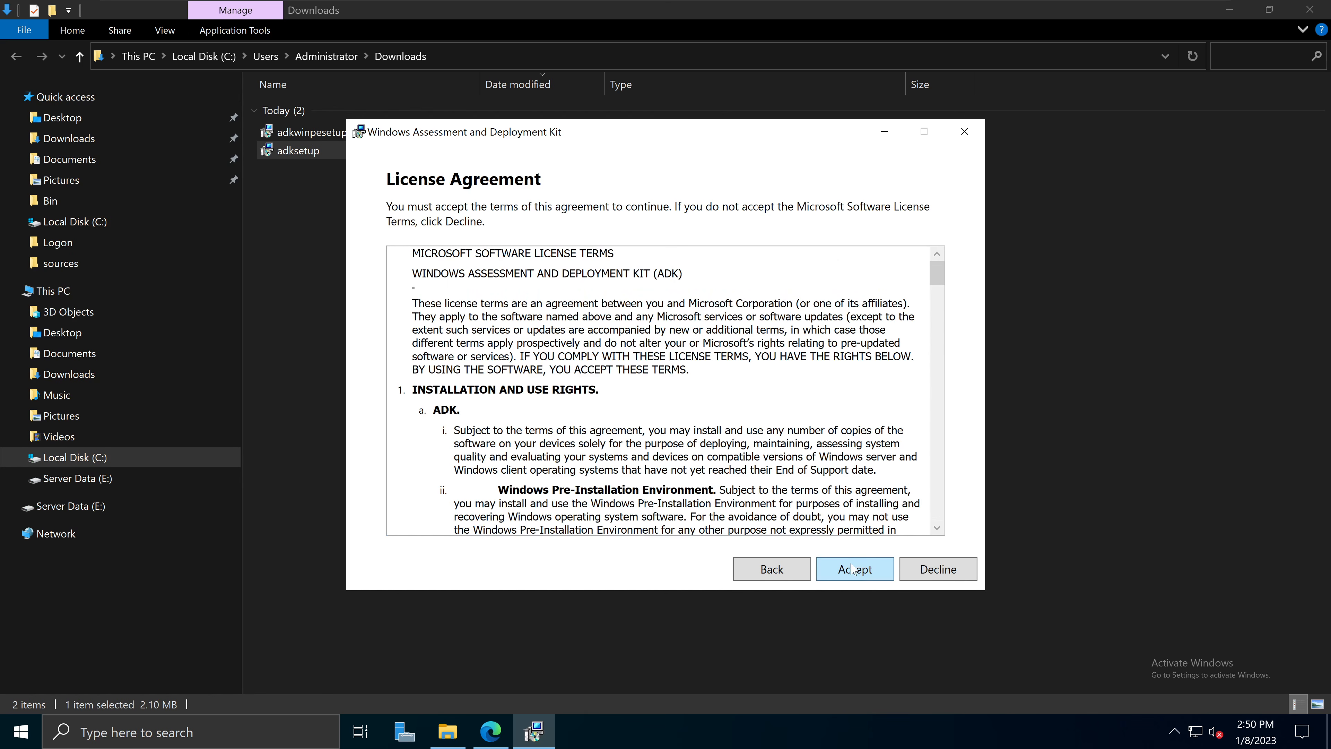
scroll(927, 315, "down", 15)
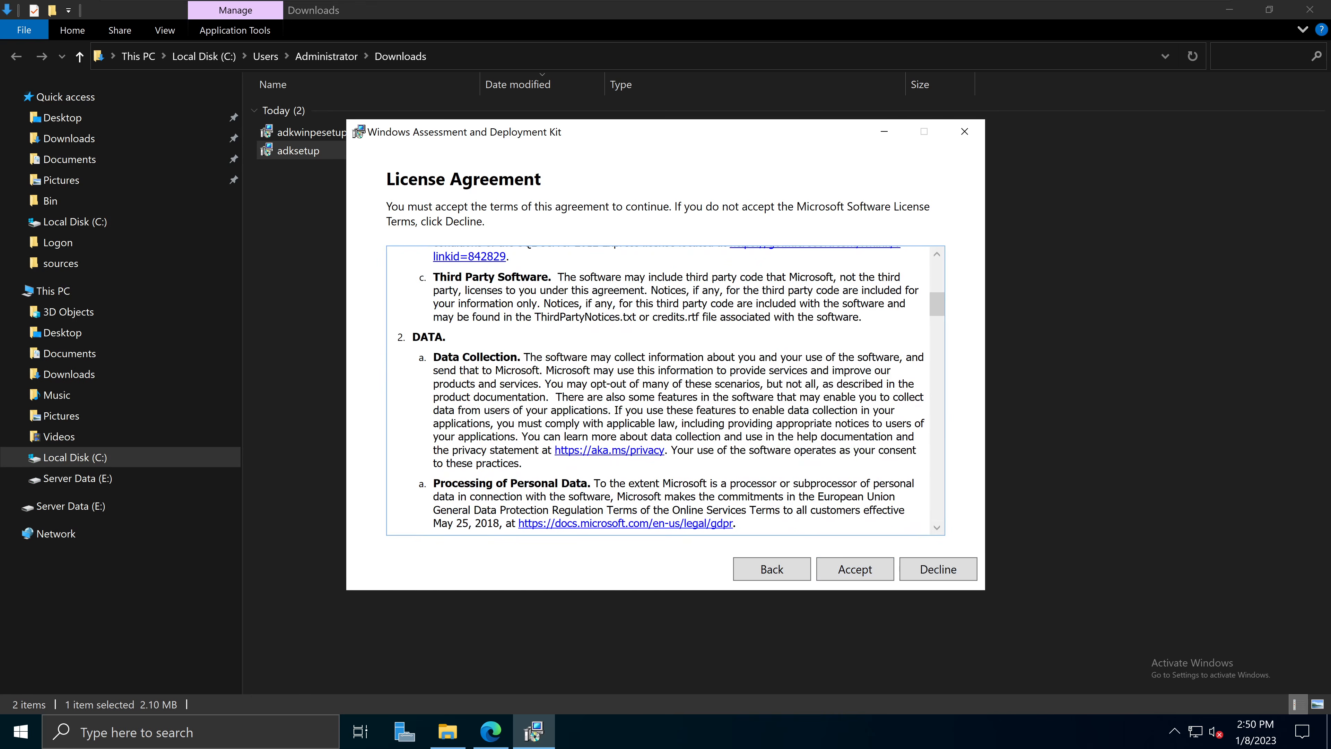
left_click_drag(938, 328, 944, 556)
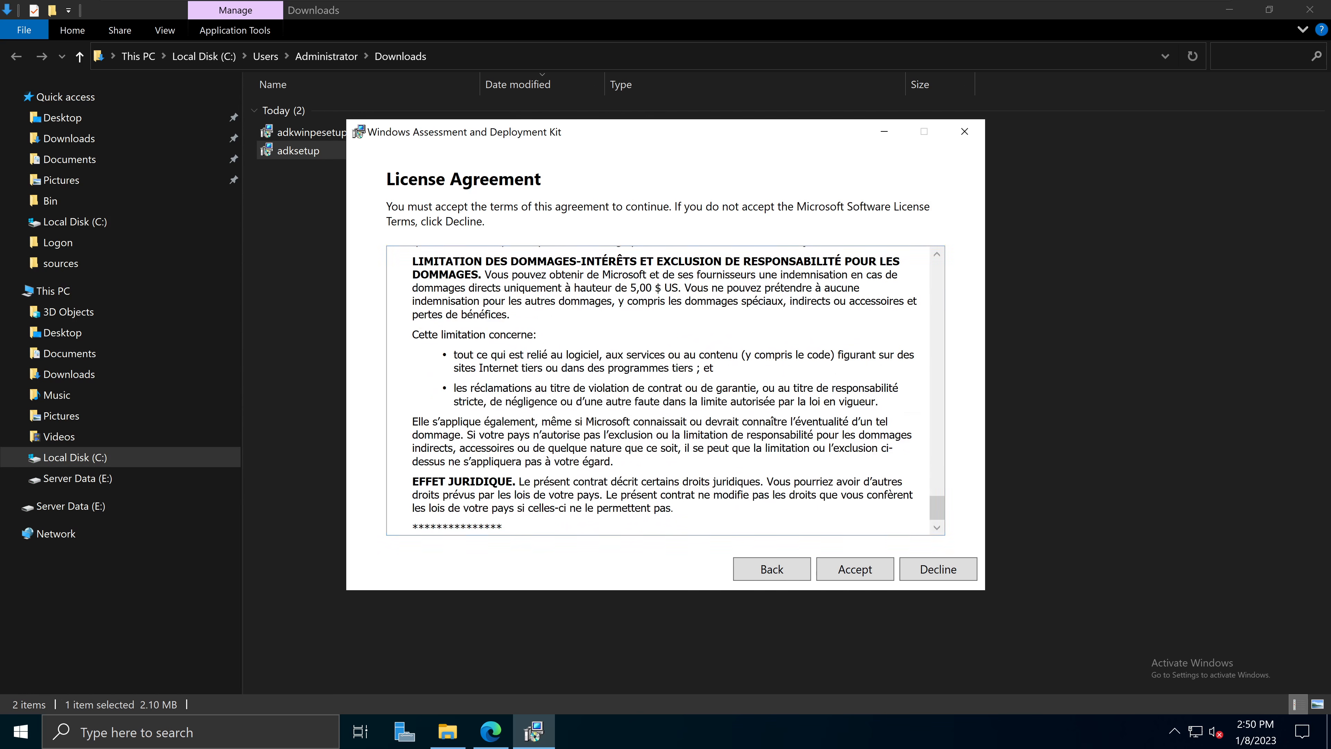
left_click(855, 570)
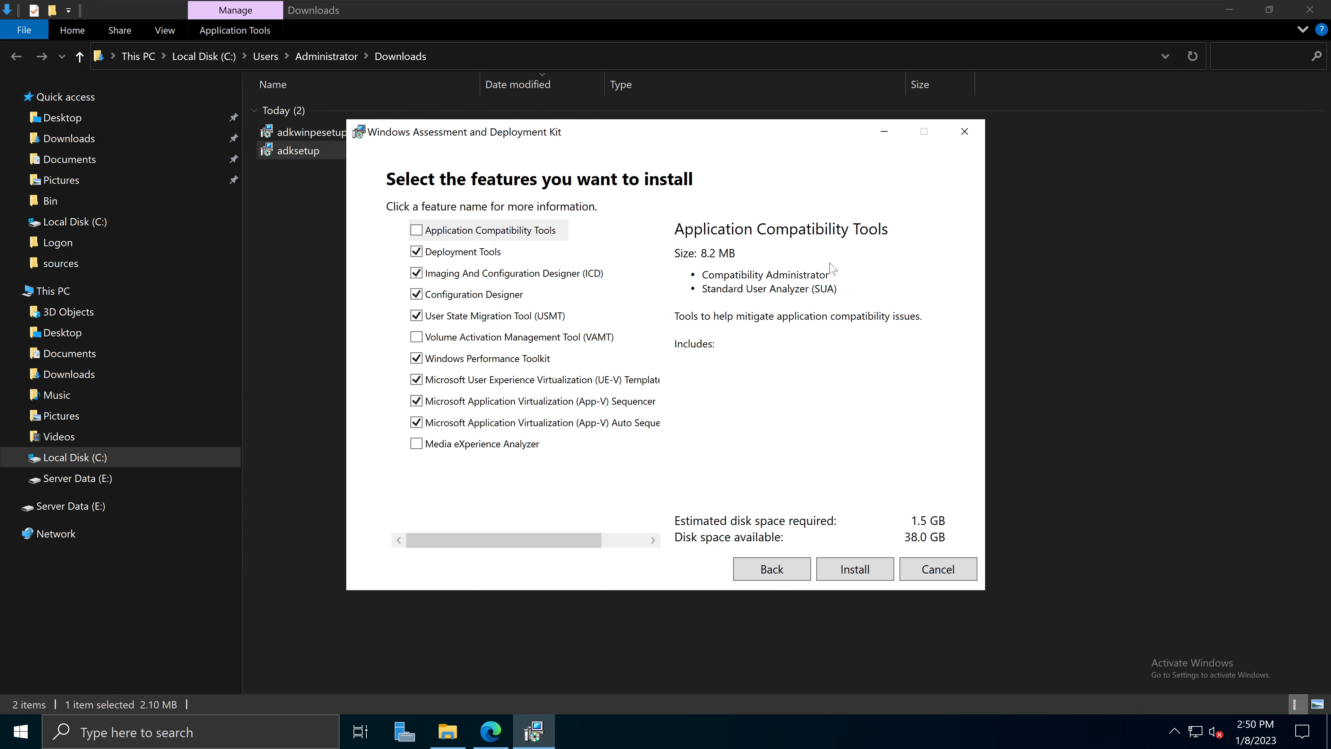
Step: Review the descriptions of Deployment Tools, USMT, Imaging and Configuration Designer
left_click(496, 253)
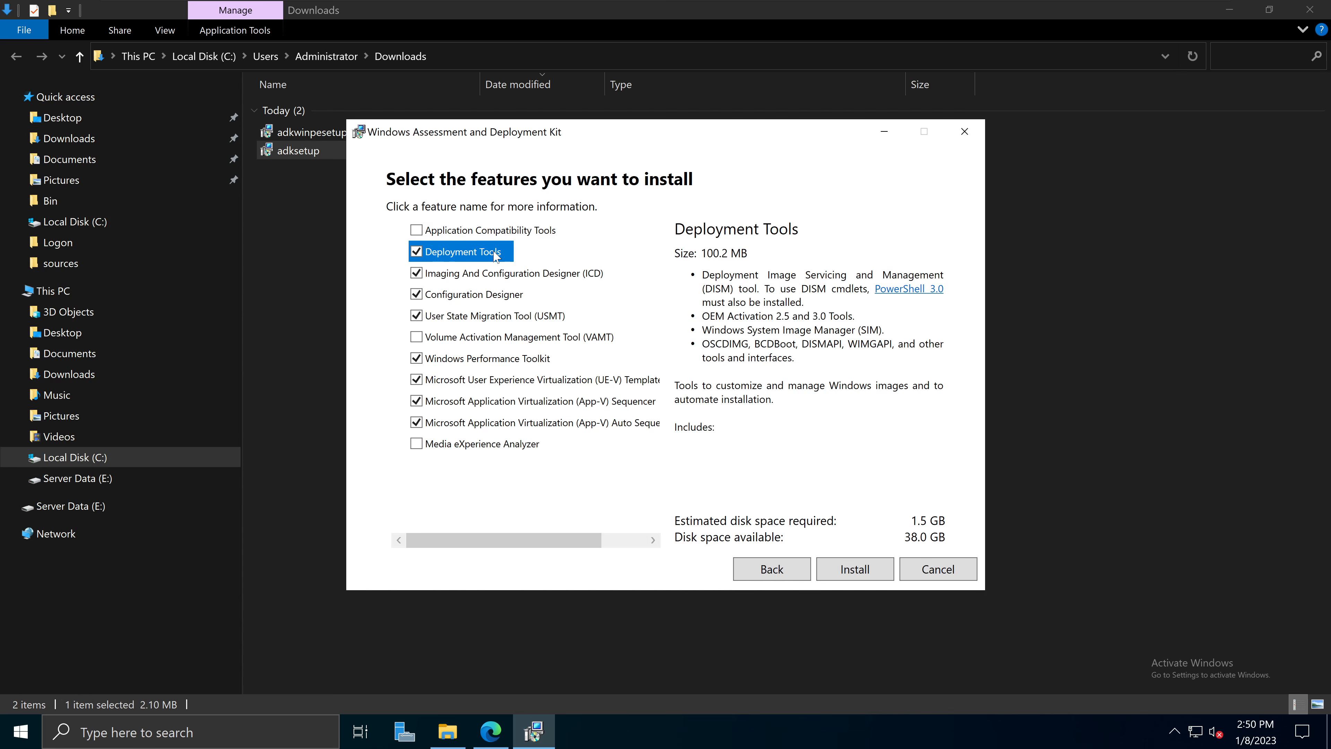
left_click(534, 317)
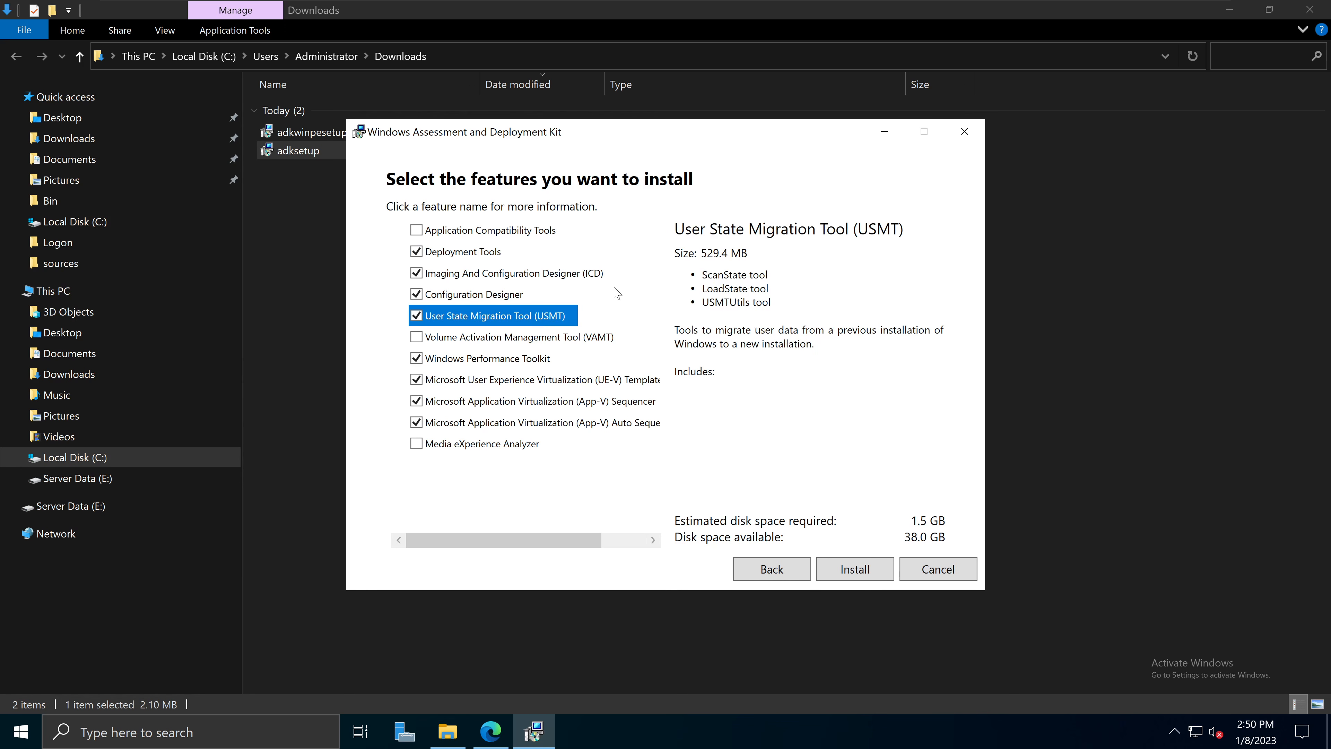
left_click(490, 257)
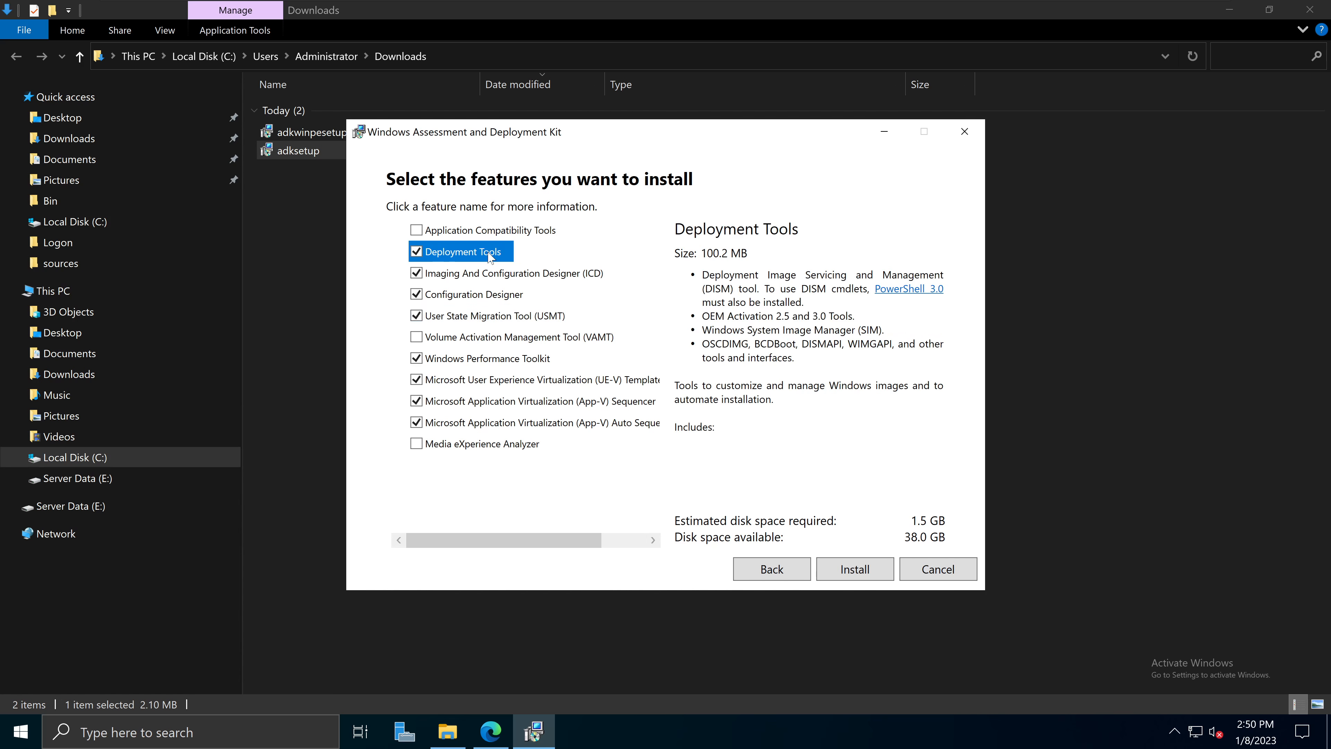
left_click(510, 273)
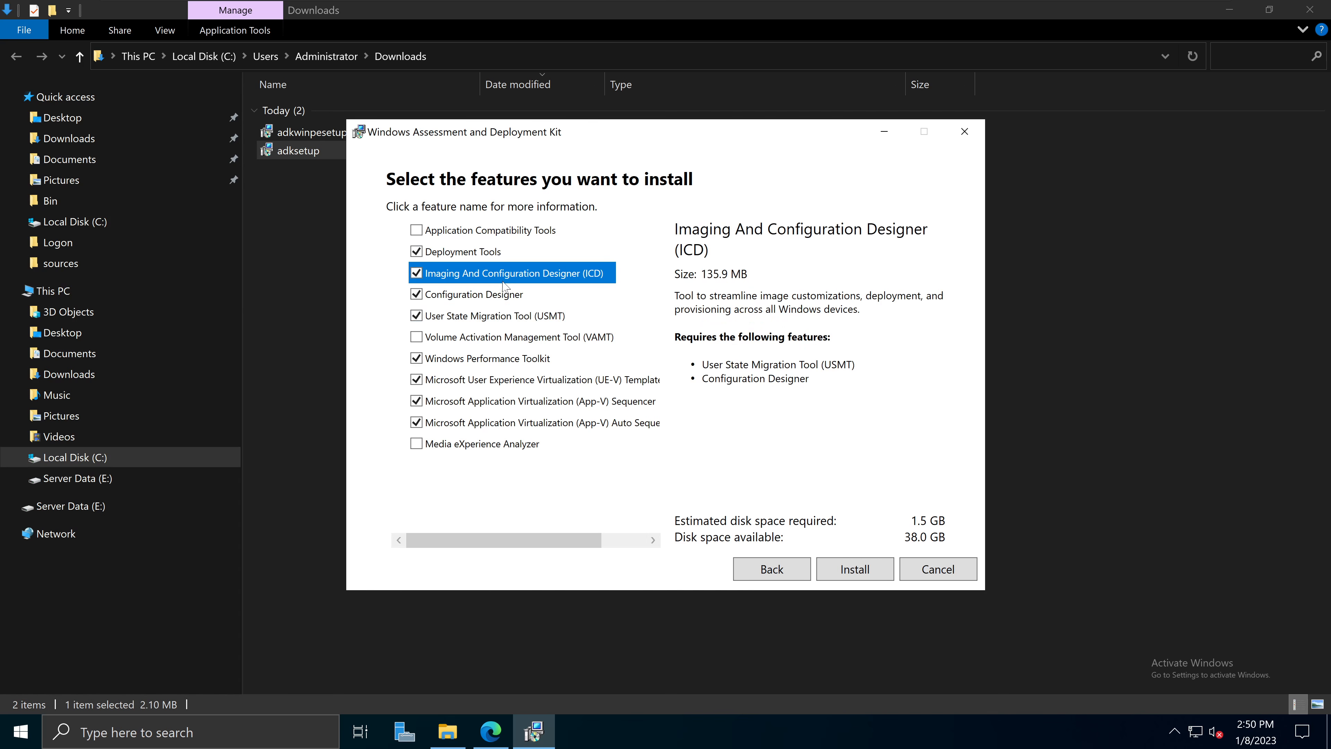
left_click(497, 290)
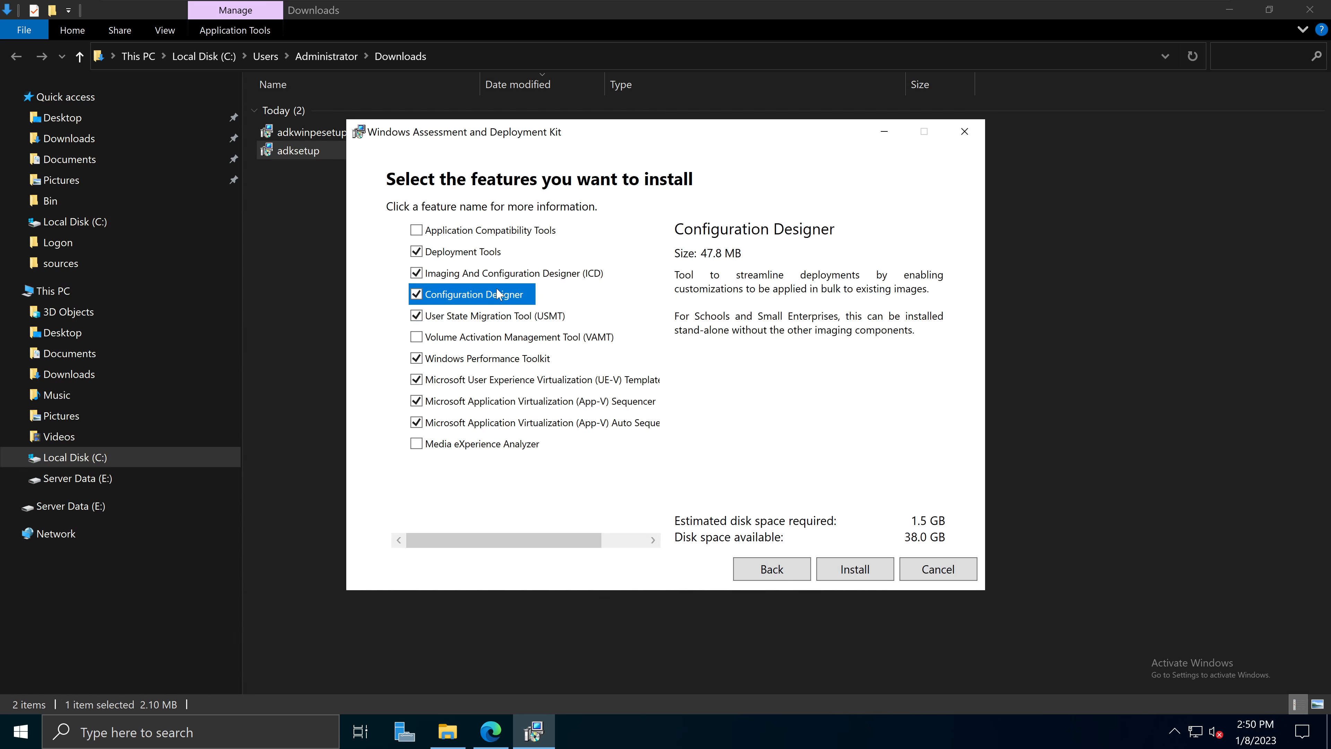
left_click(477, 251)
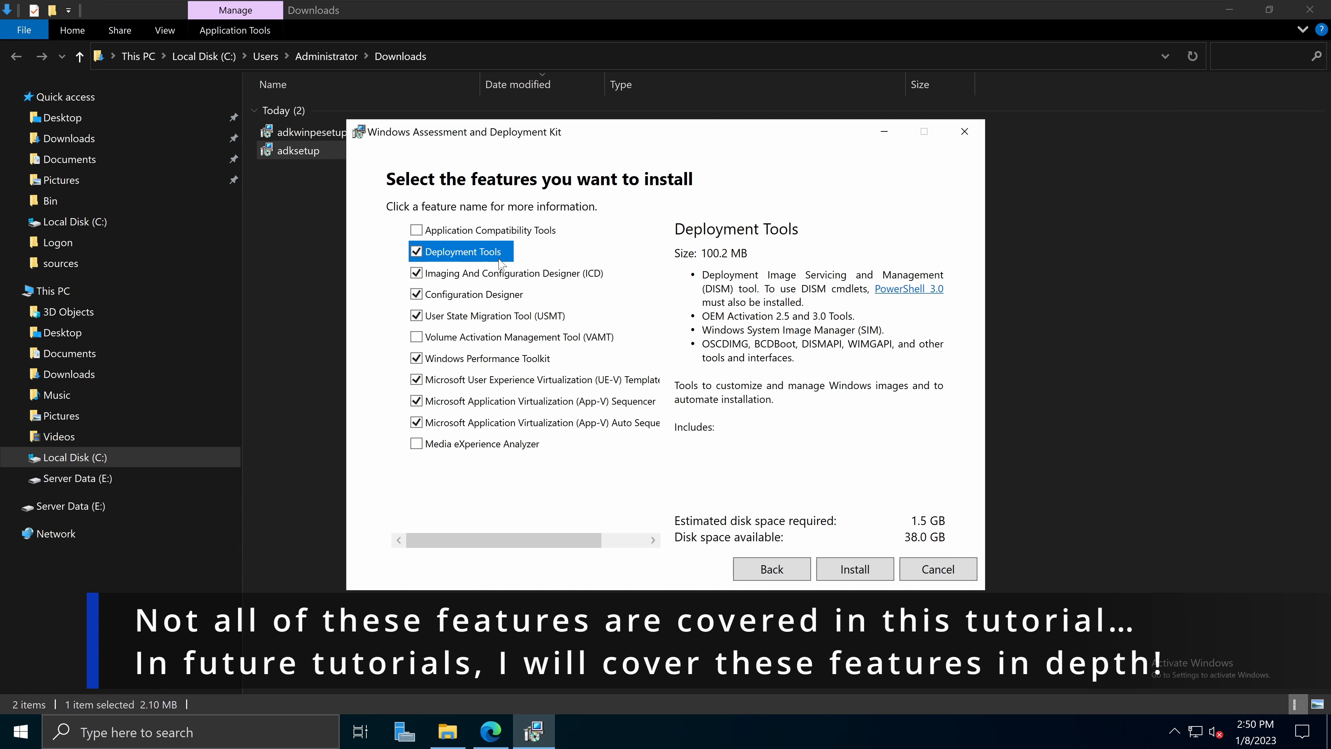
left_click(475, 275)
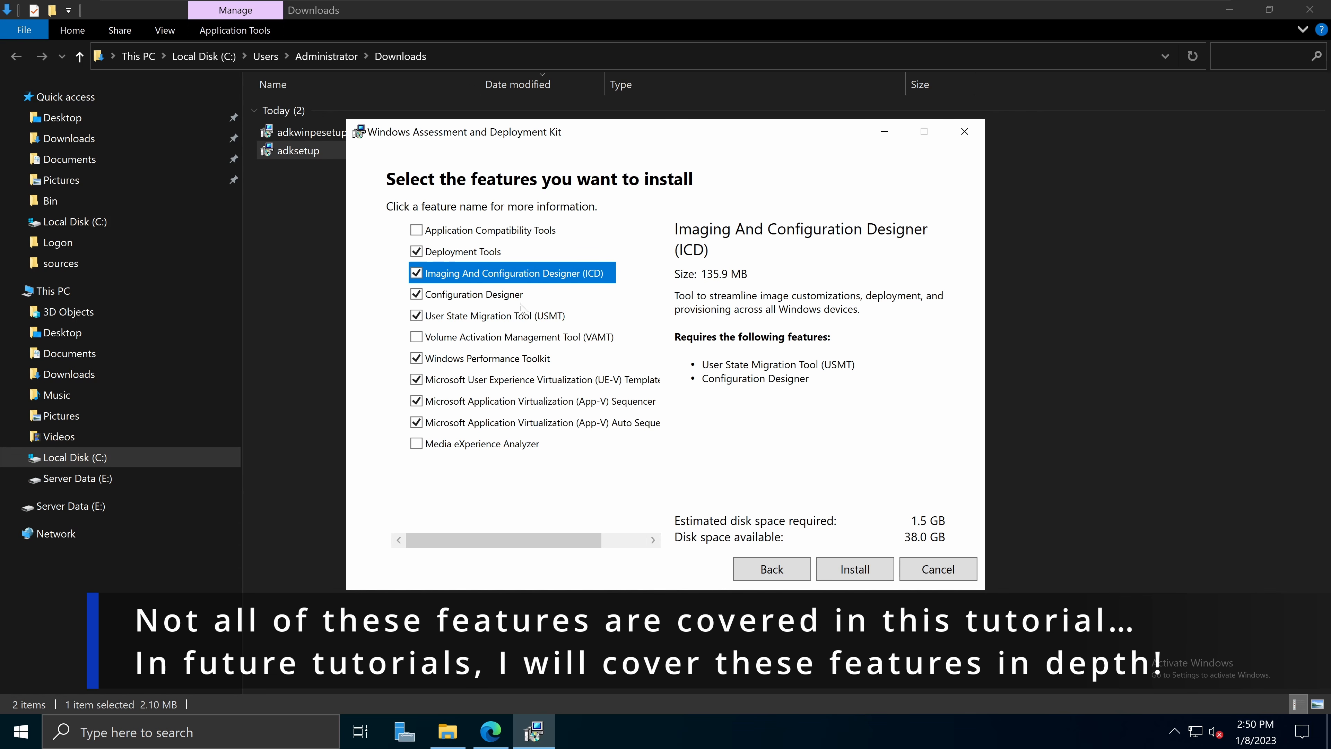
left_click(499, 298)
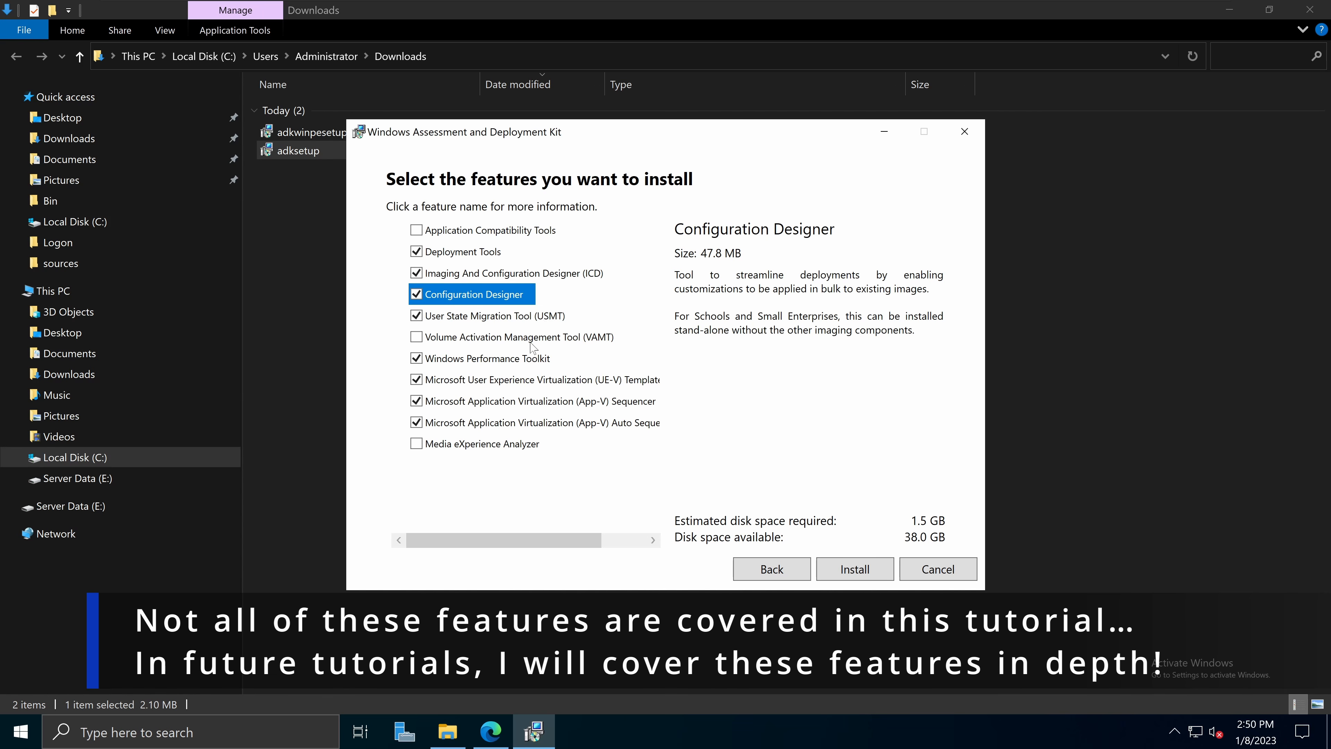
Step: Review Performance Toolkit, UE-V, App-V and Application Compatibility Tools, then install the defaults and close
left_click(527, 360)
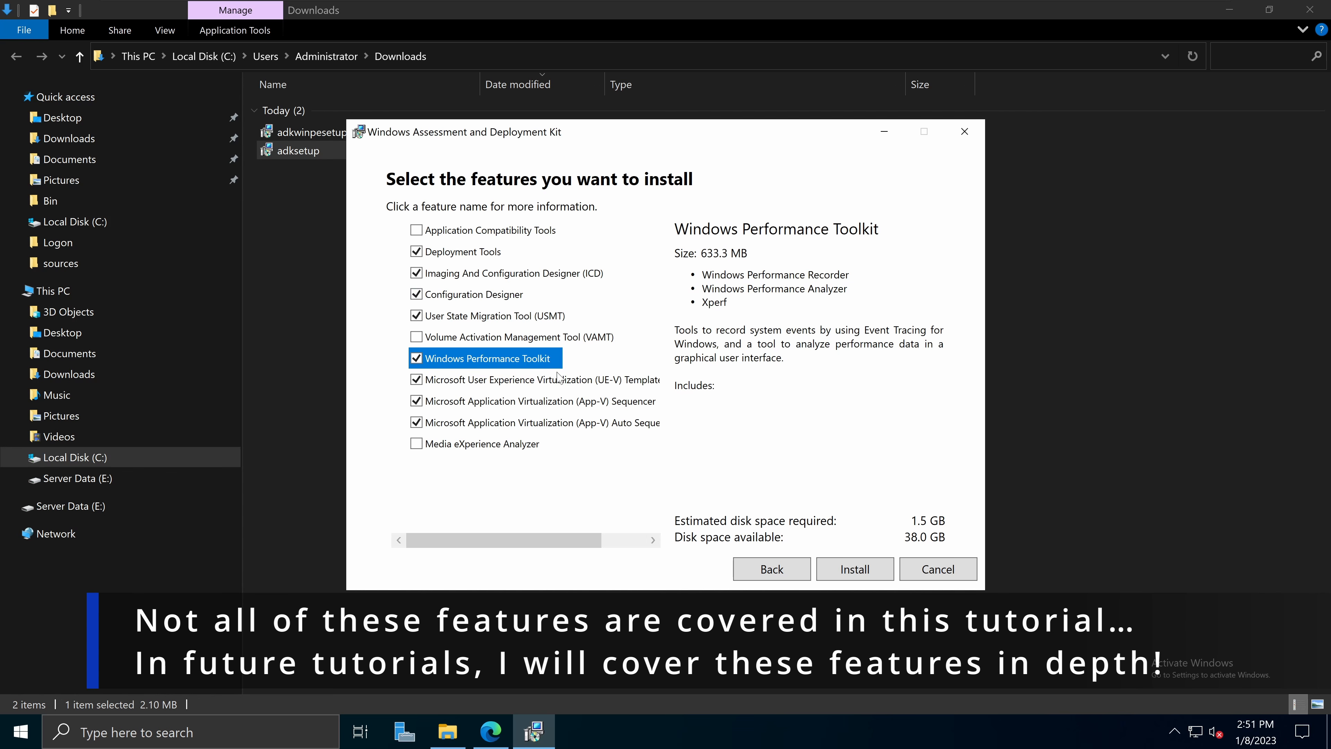
left_click(543, 386)
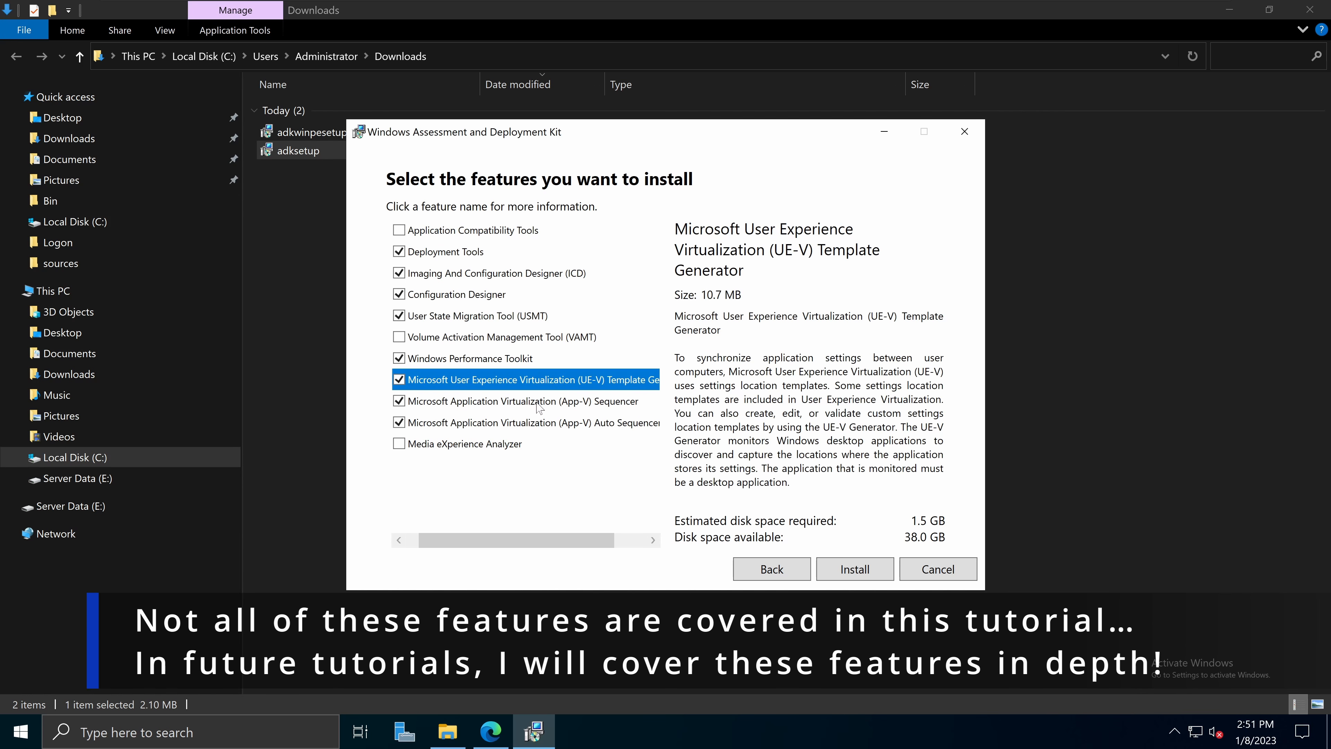
left_click(538, 405)
left_click(530, 424)
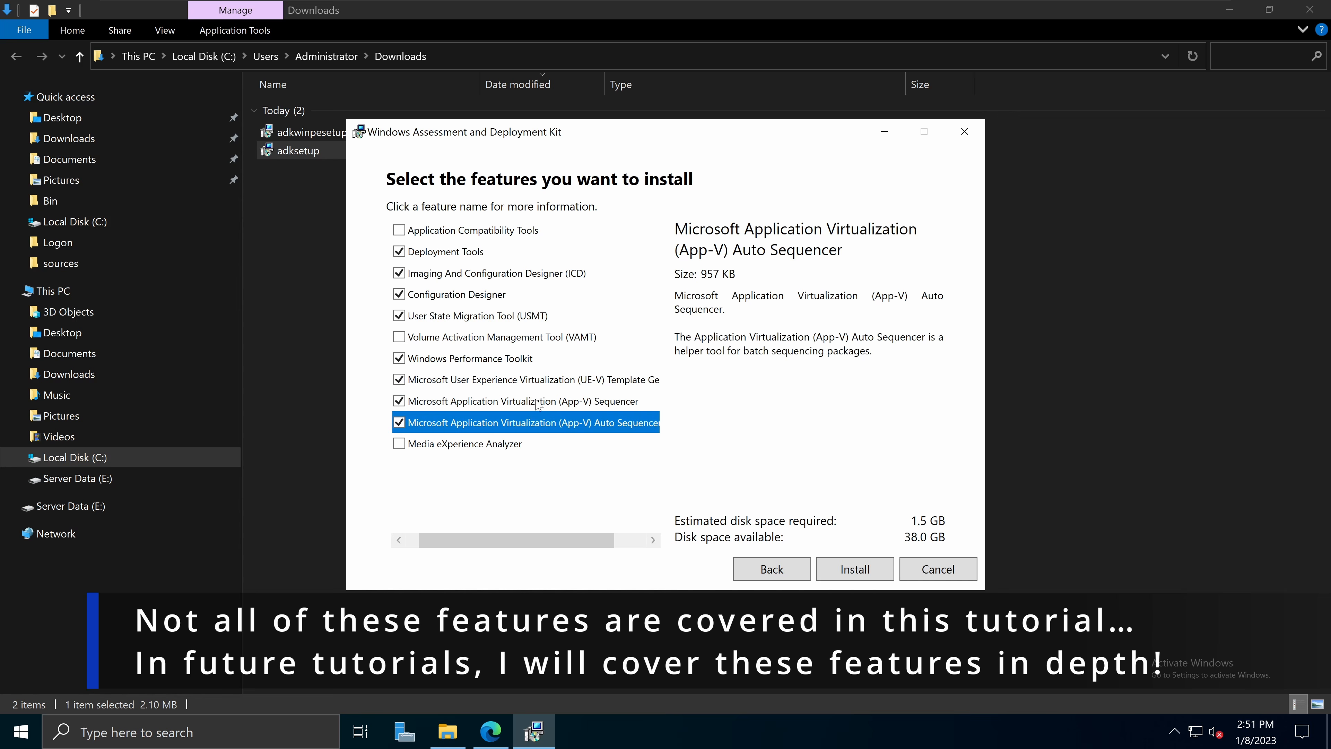
left_click(548, 375)
left_click_drag(539, 540, 445, 539)
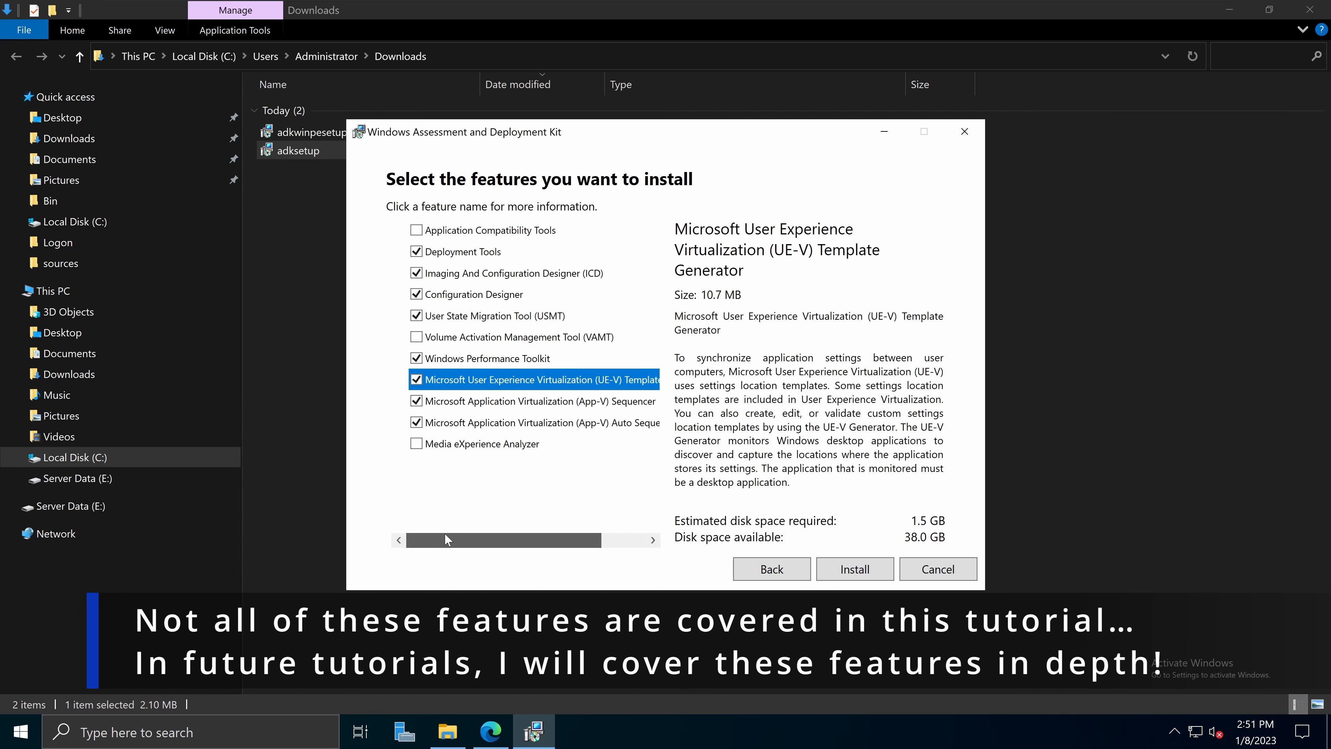
left_click(520, 232)
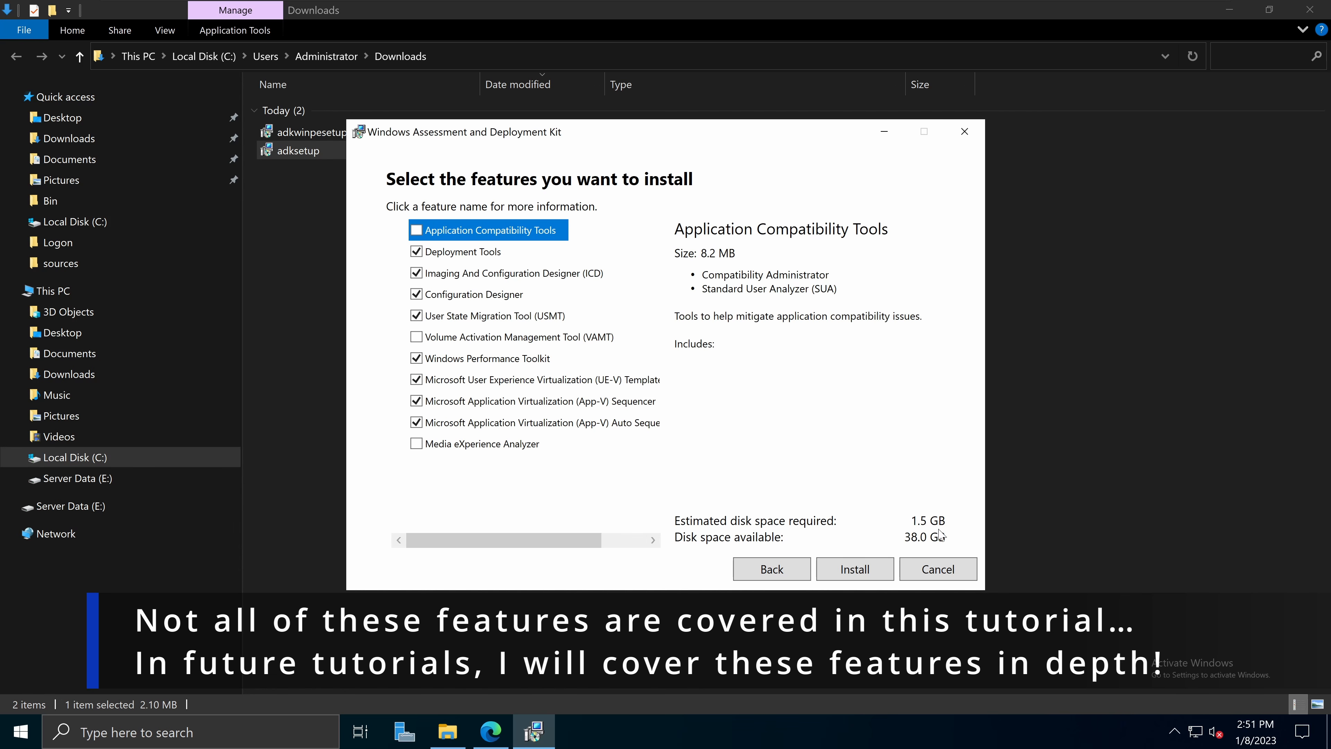
left_click(856, 571)
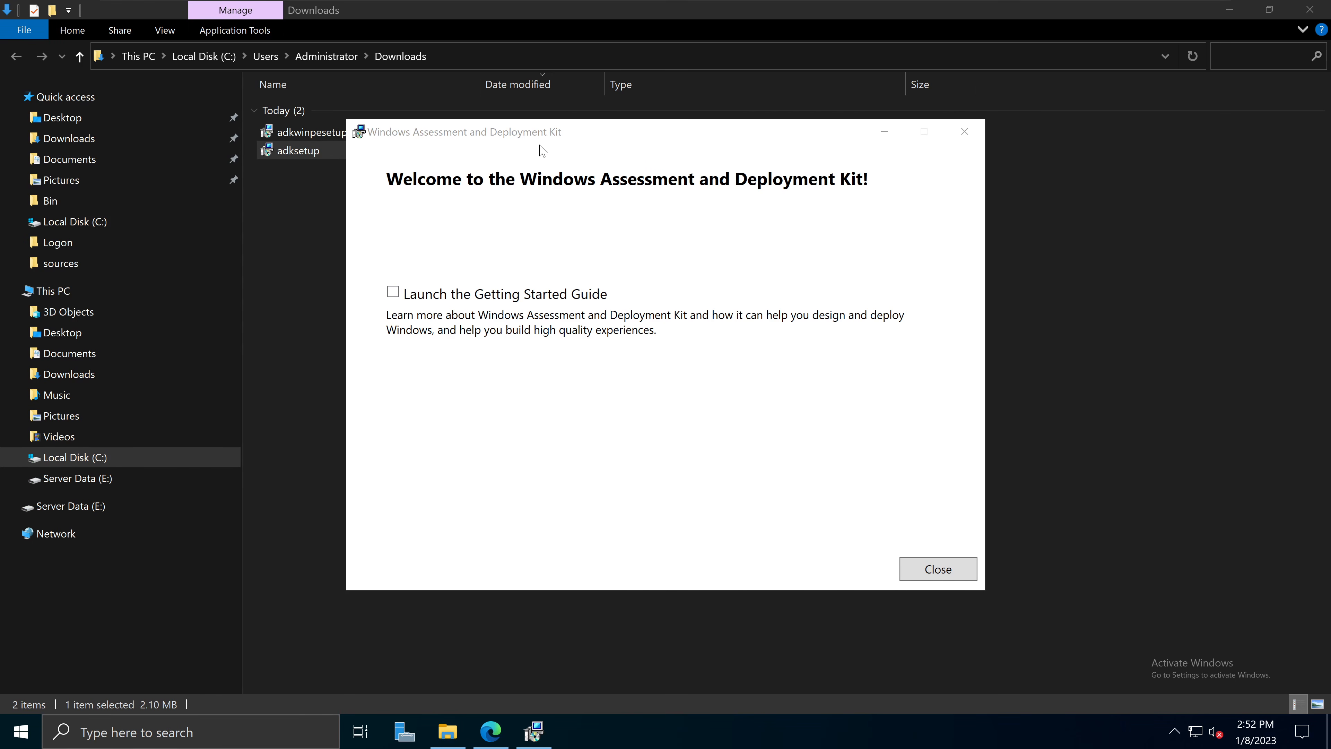
left_click(939, 570)
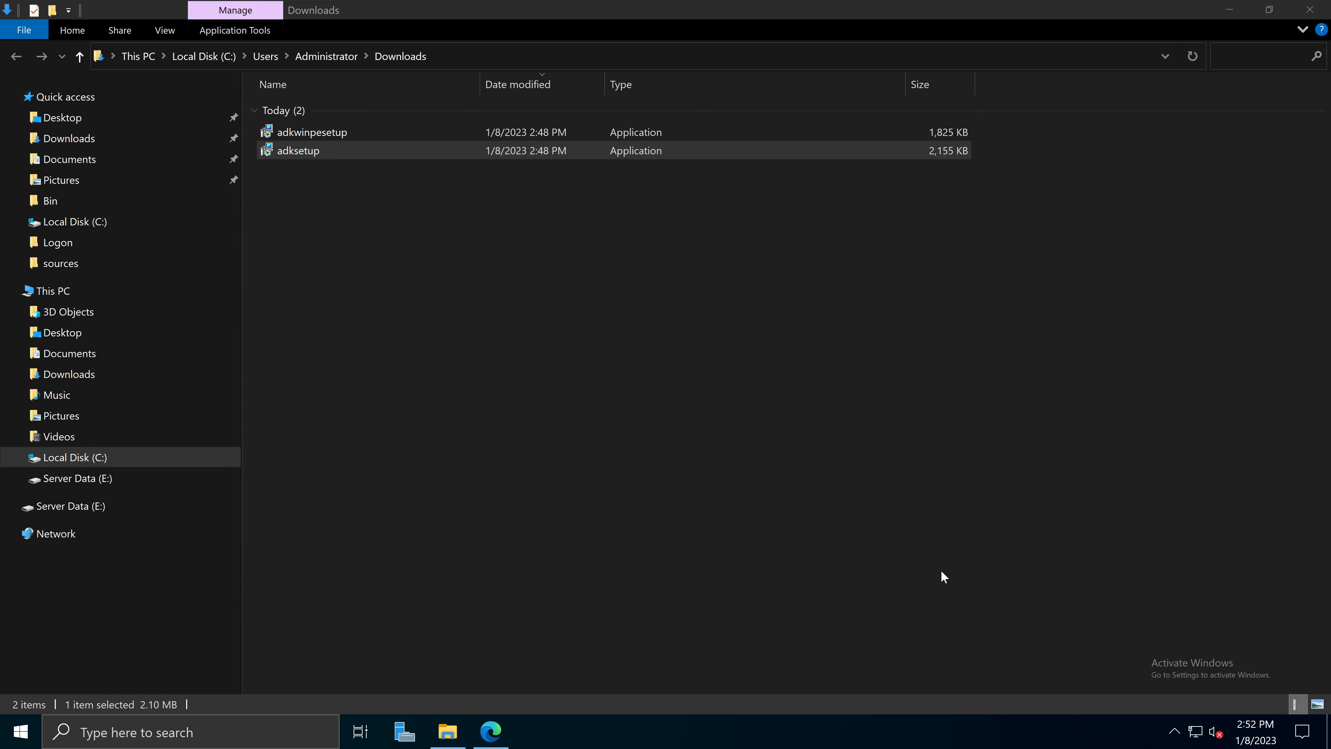
Step: Run adkwinpesetup from the Downloads folder as administrator
left_click(552, 381)
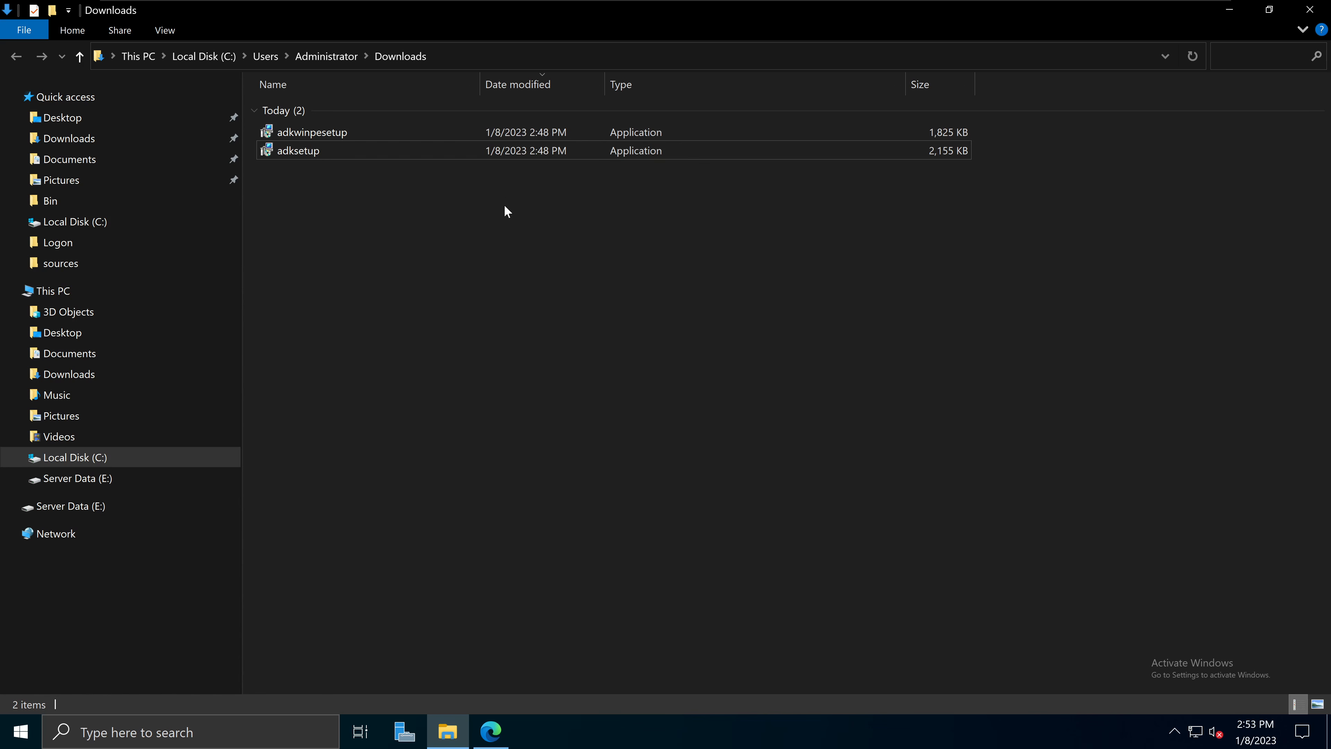
left_click(358, 134)
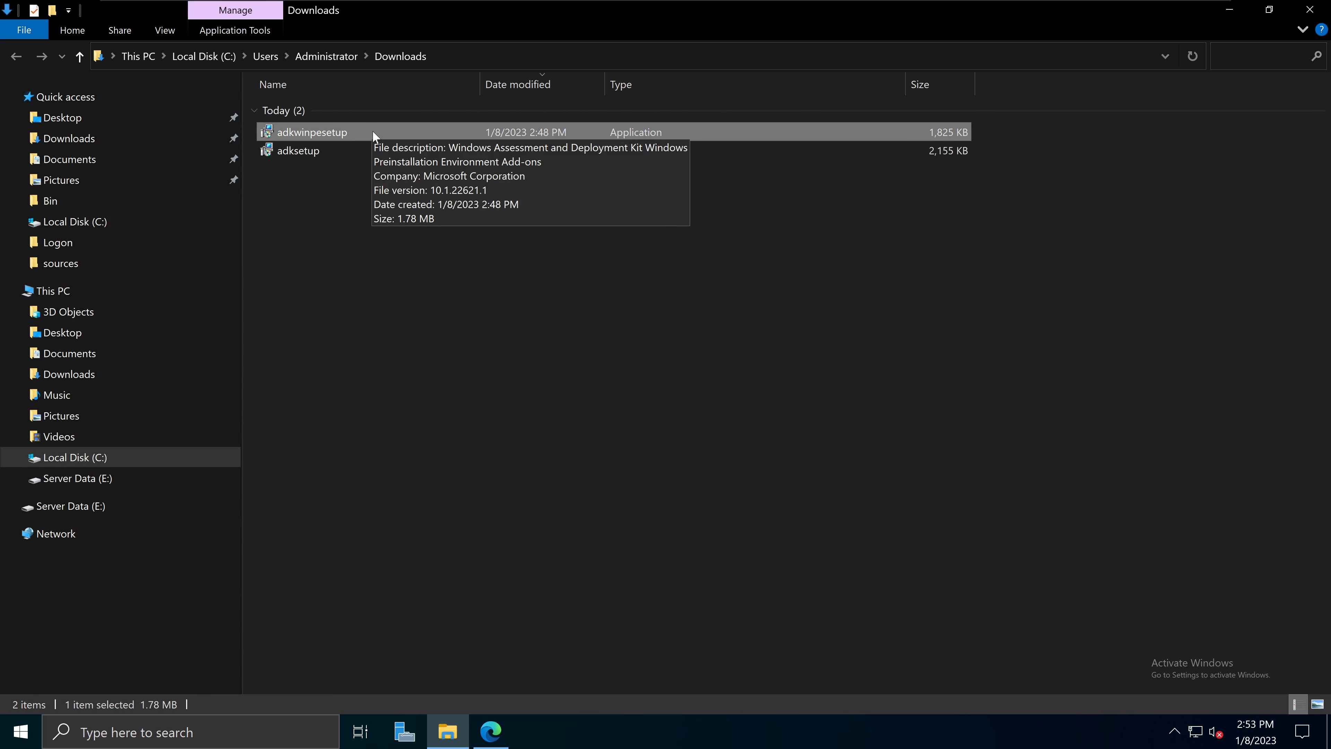
right_click(365, 134)
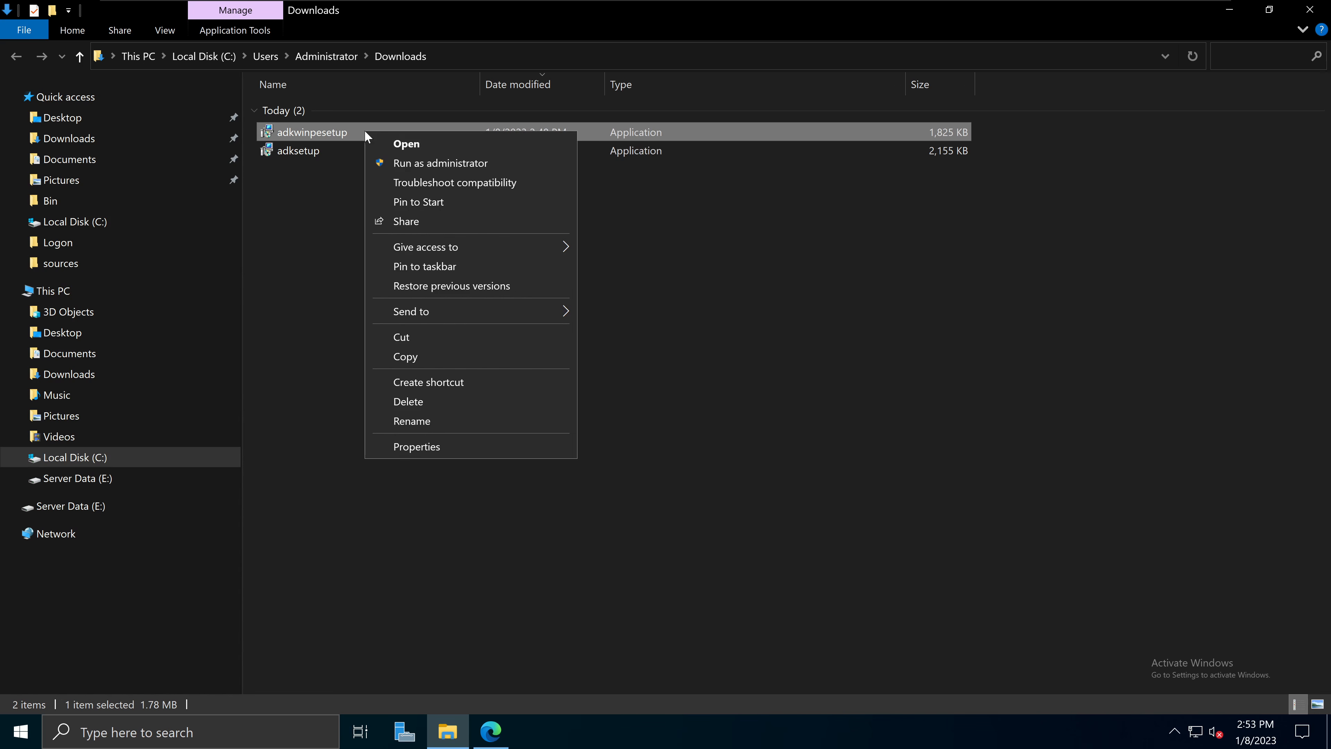
left_click(416, 165)
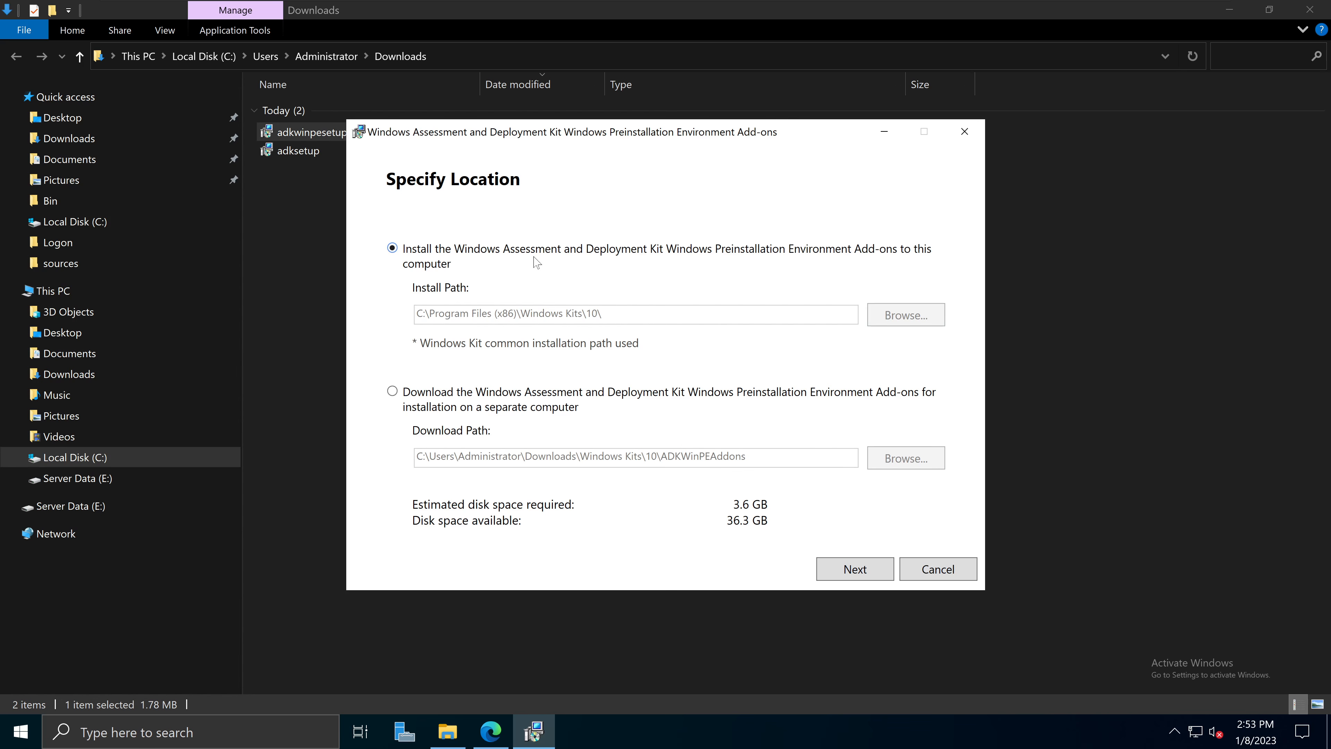
Step: Keep installing the Windows PE add-ons to this computer and continue to the privacy page
left_click(465, 405)
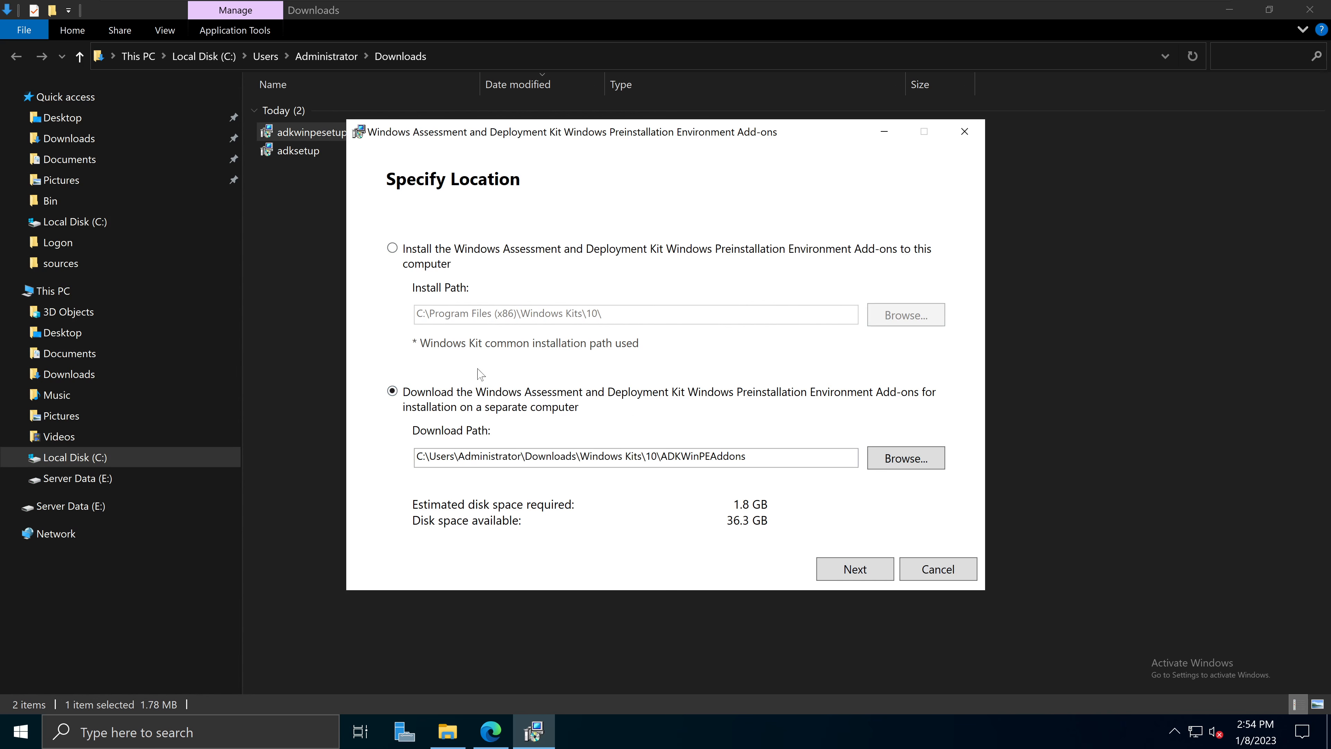
left_click(430, 260)
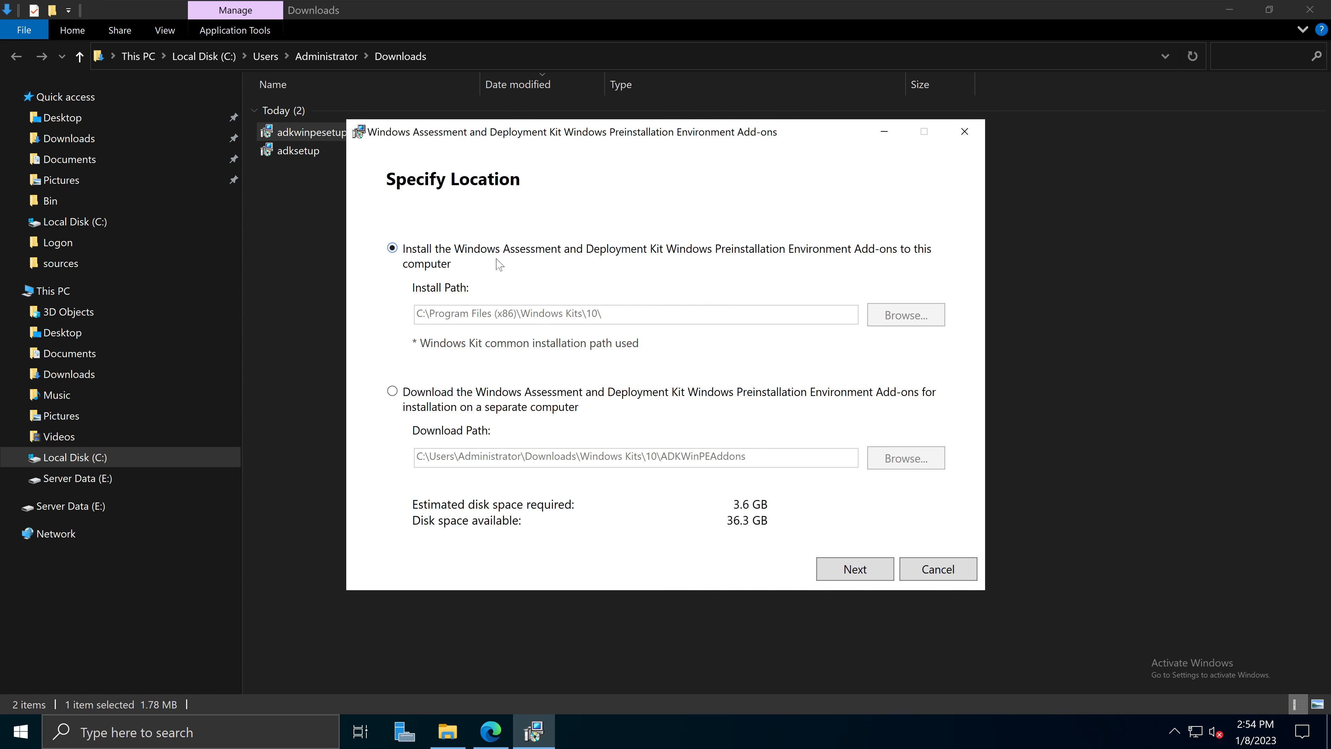
left_click(855, 570)
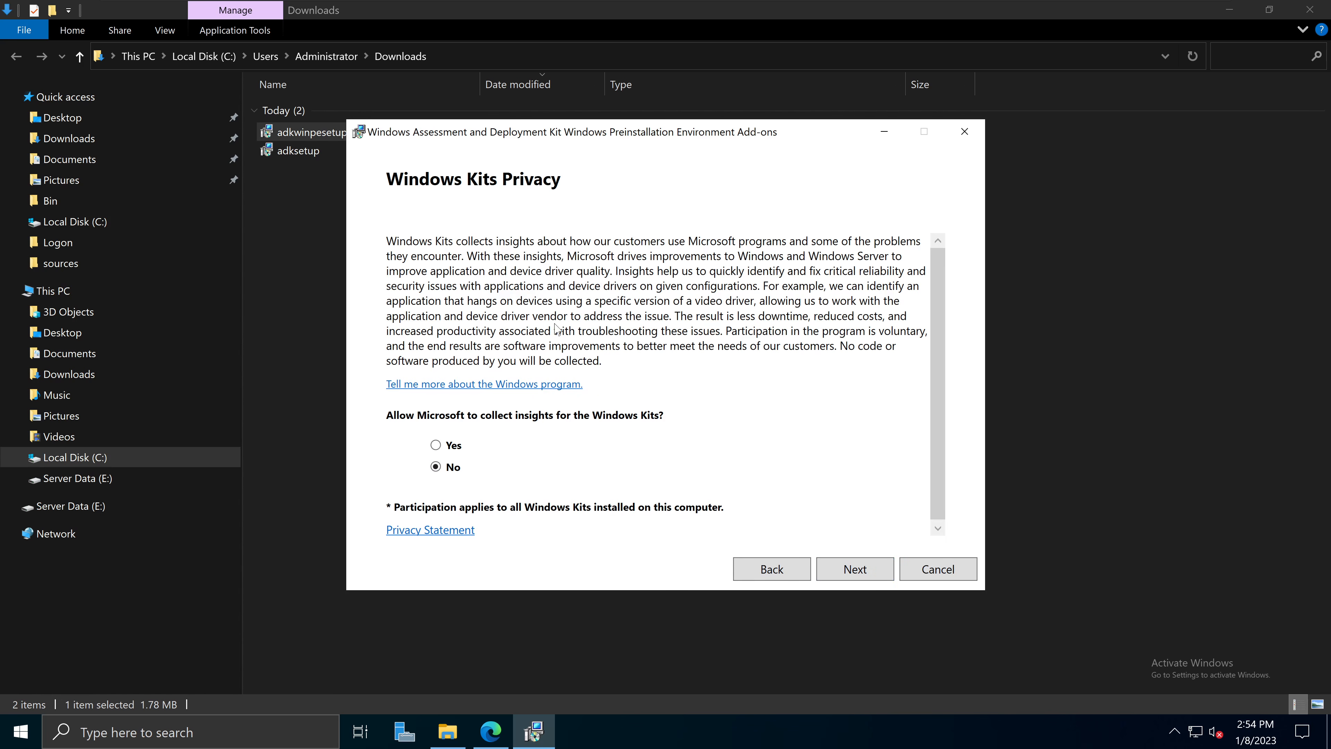
Step: Choose Yes for sharing Windows Kits insights and accept the add-ons licence agreement
left_click(454, 447)
left_click(865, 571)
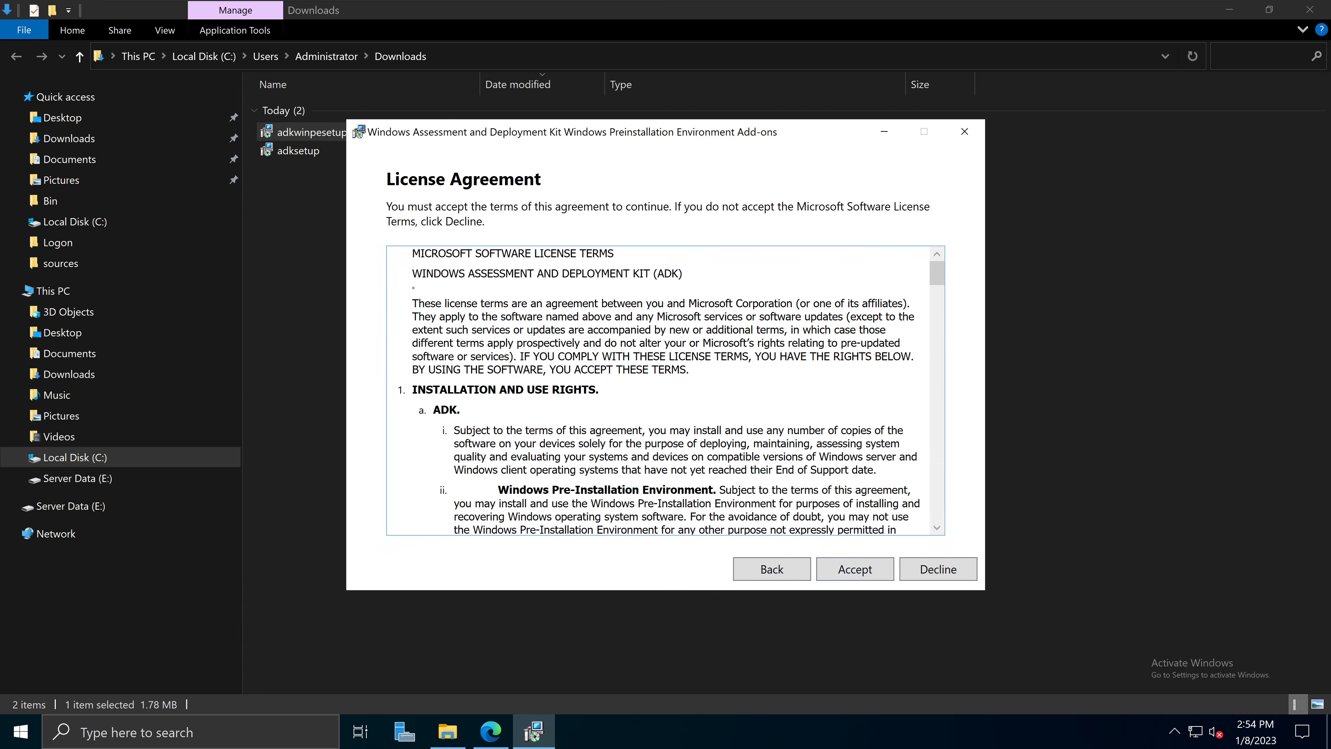
scroll(660, 390, "down", 20)
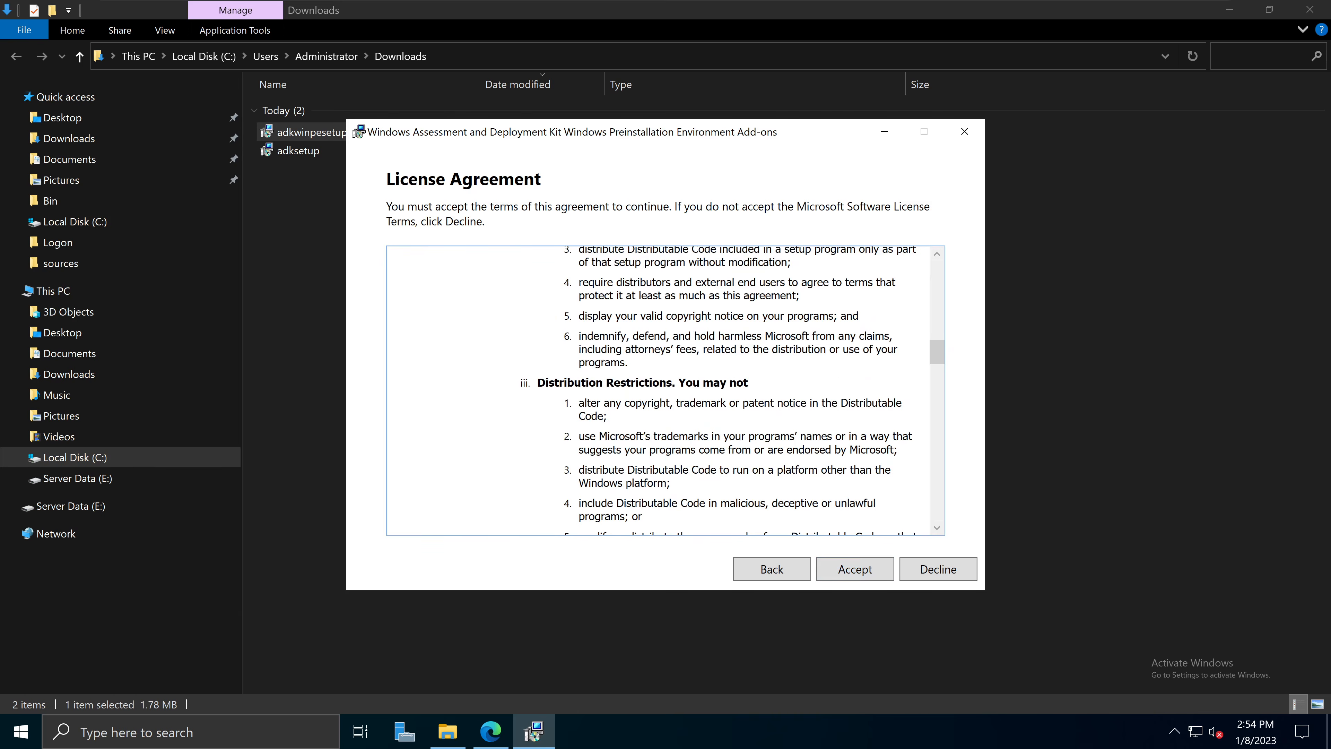
scroll(661, 390, "down", 15)
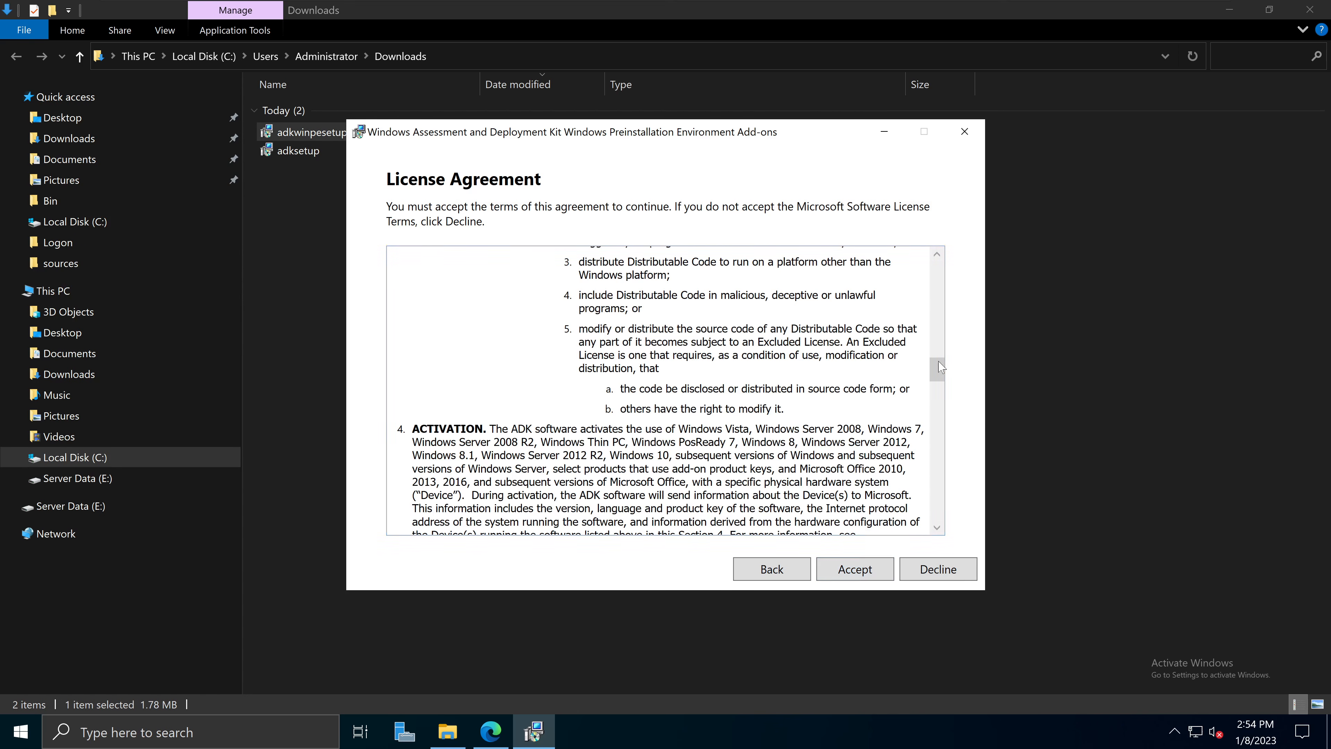
left_click(845, 573)
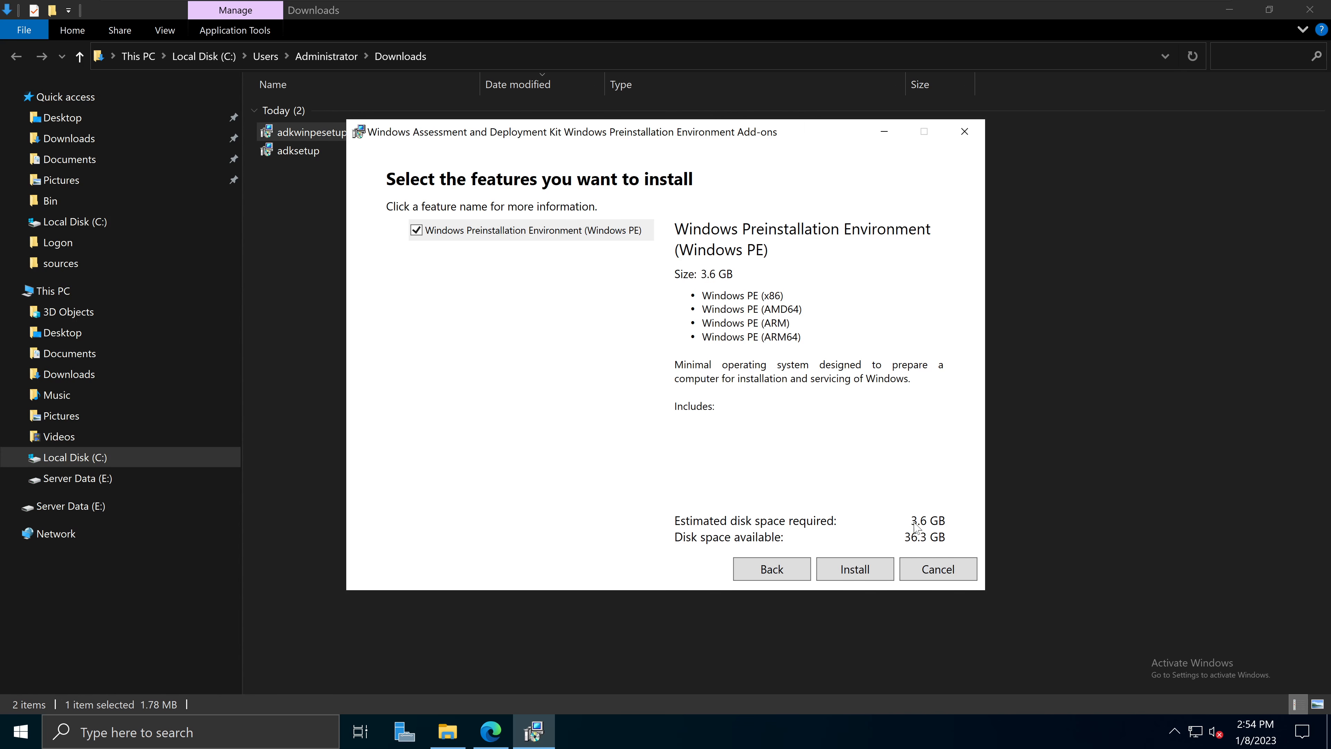
Step: Install the Windows Preinstallation Environment feature, close the installer and deselect adkwinpesetup
left_click(853, 576)
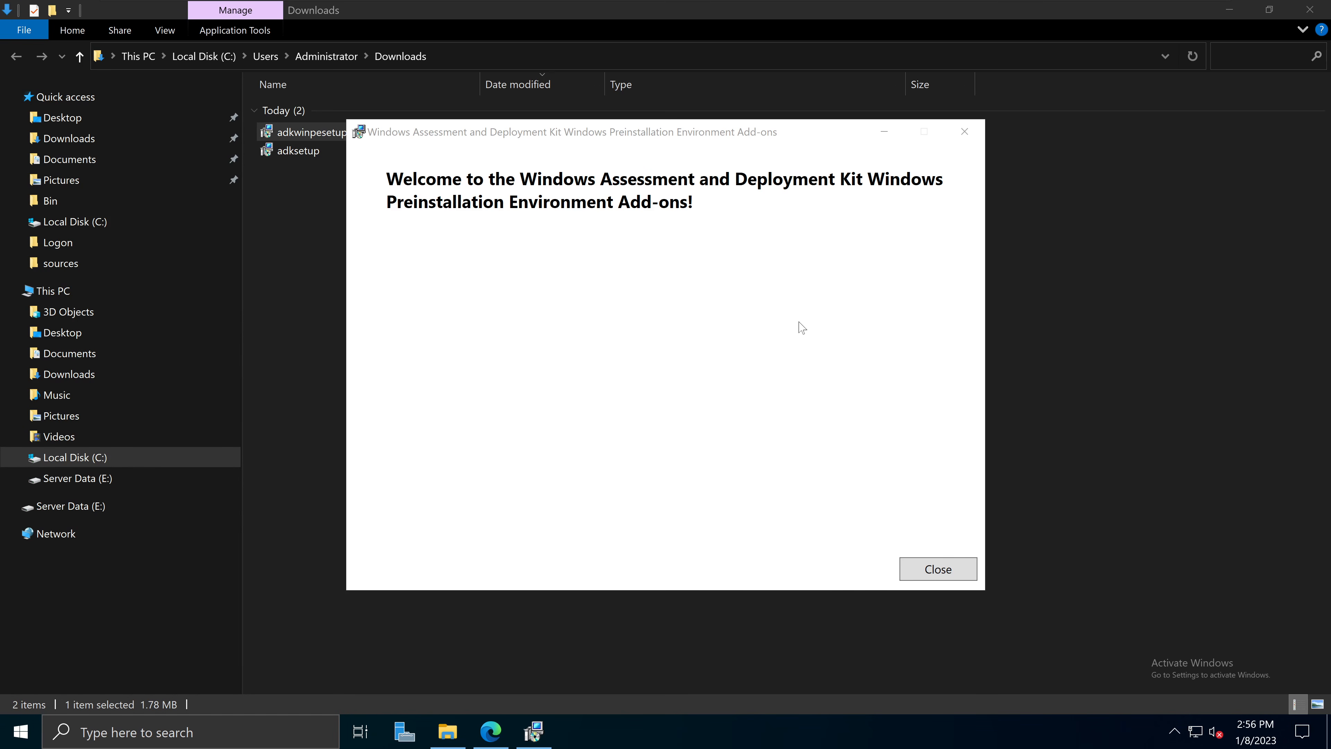
left_click(938, 568)
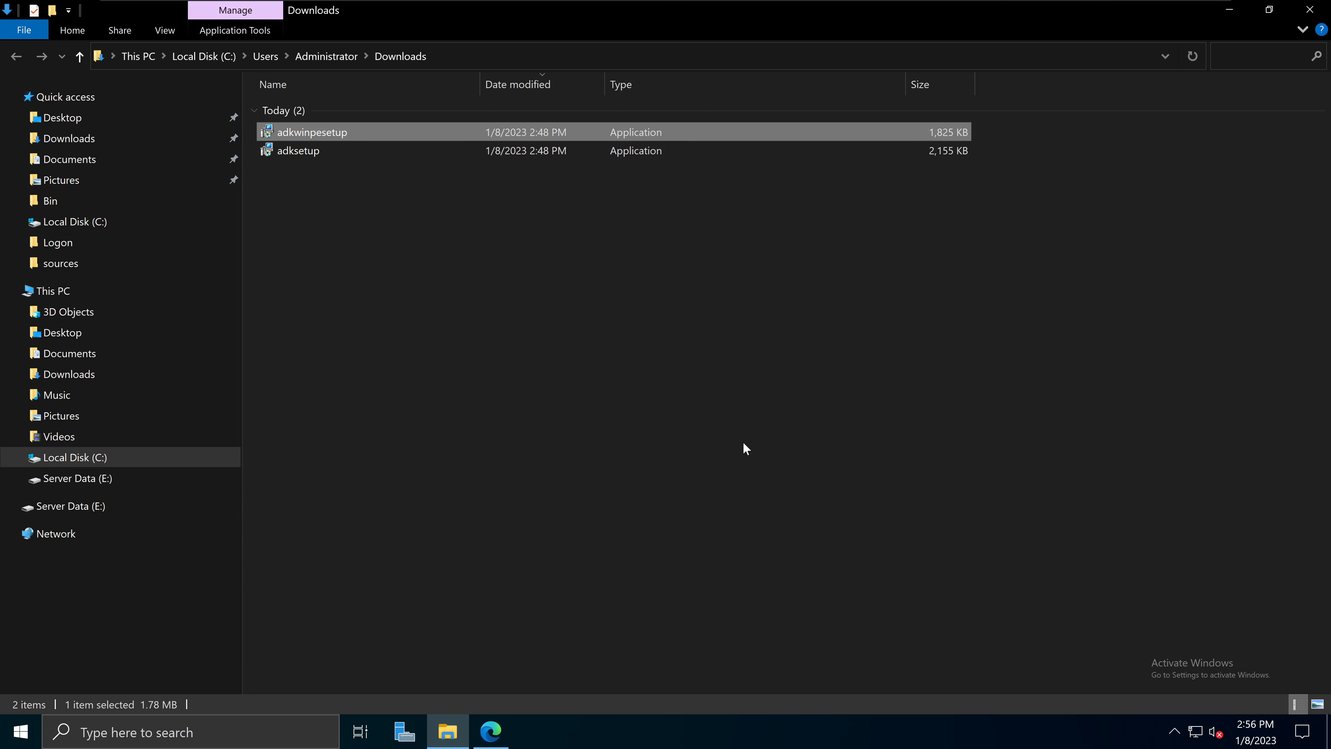
left_click(734, 433)
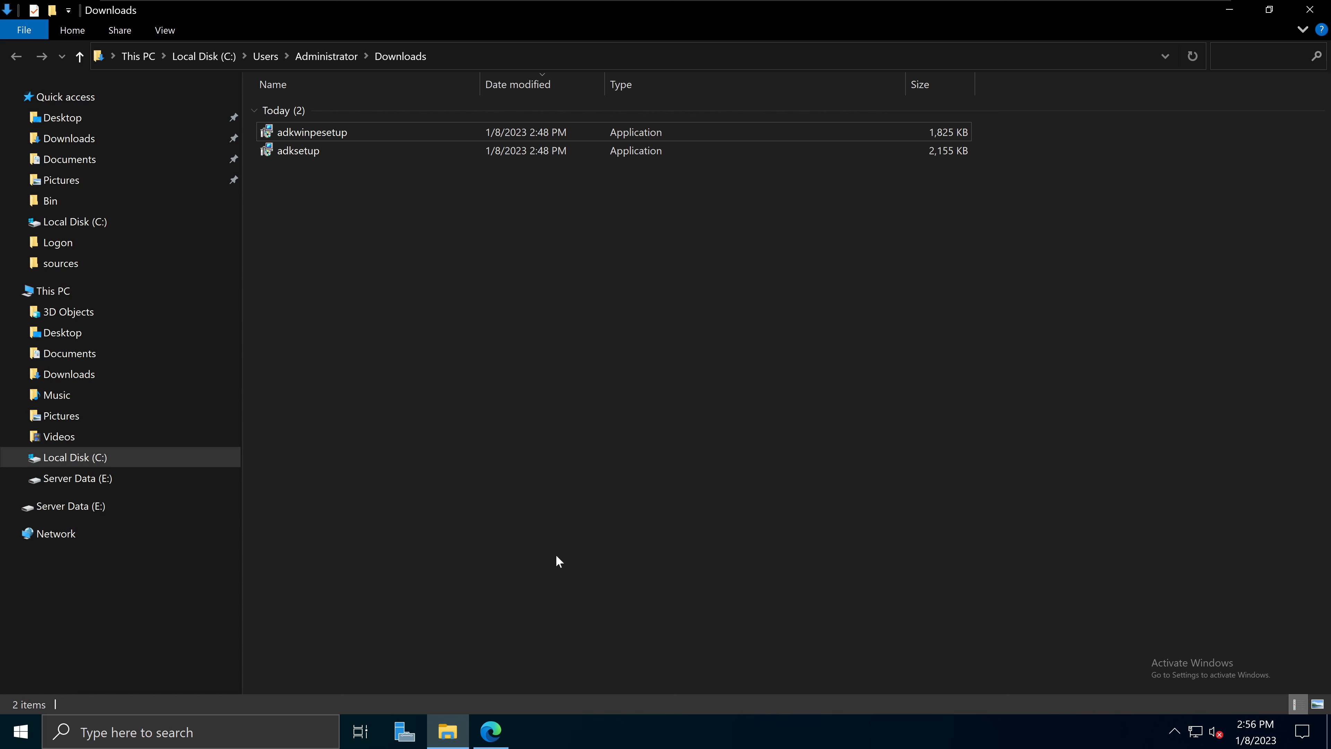
Step: Replace the Windows ADK query in Bing with 'windows MDT' and run the search
left_click(492, 732)
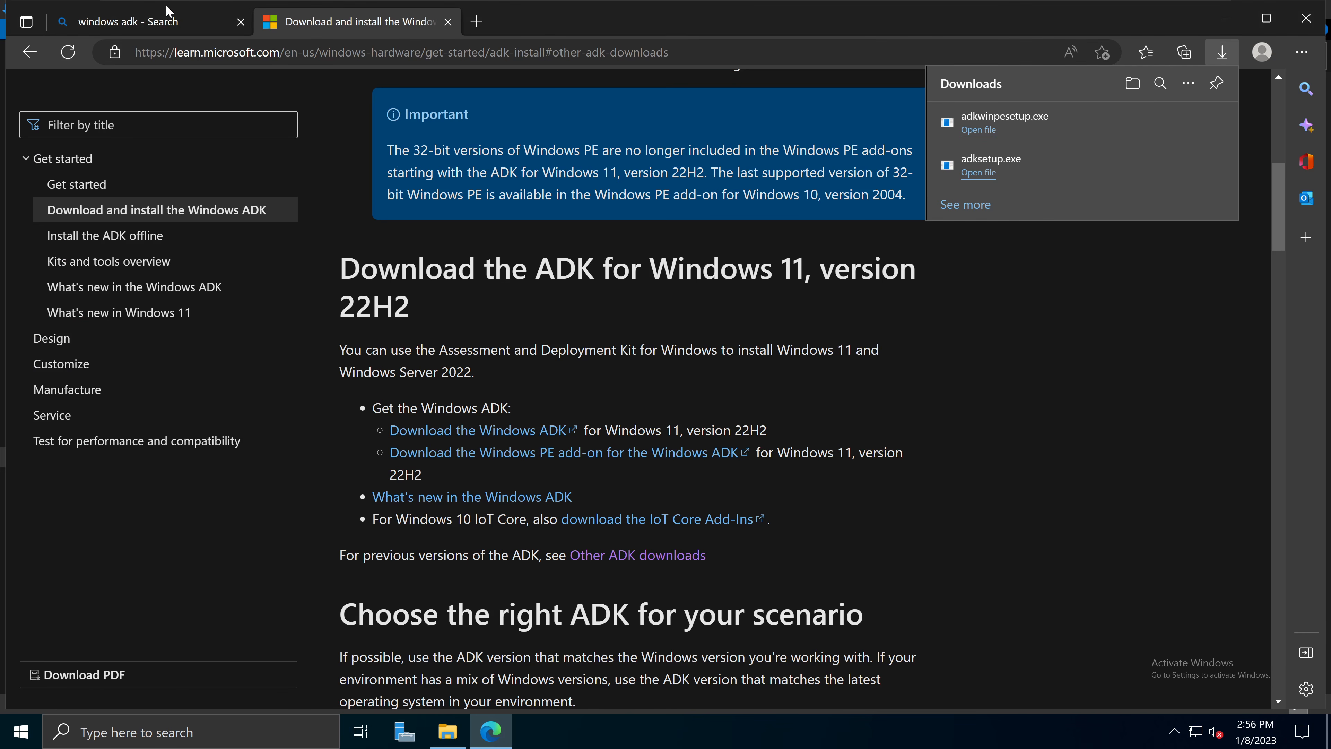
left_click(169, 25)
left_click(263, 110)
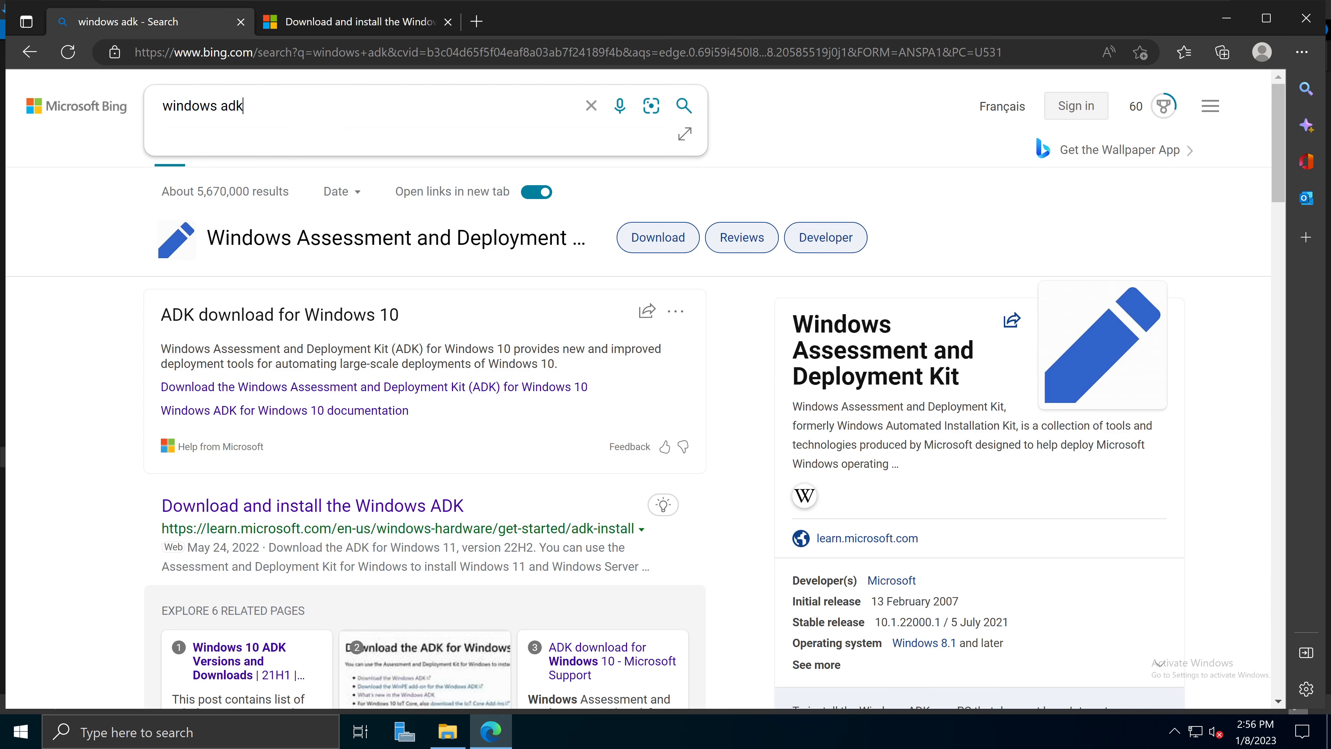
left_click_drag(162, 107, 227, 106)
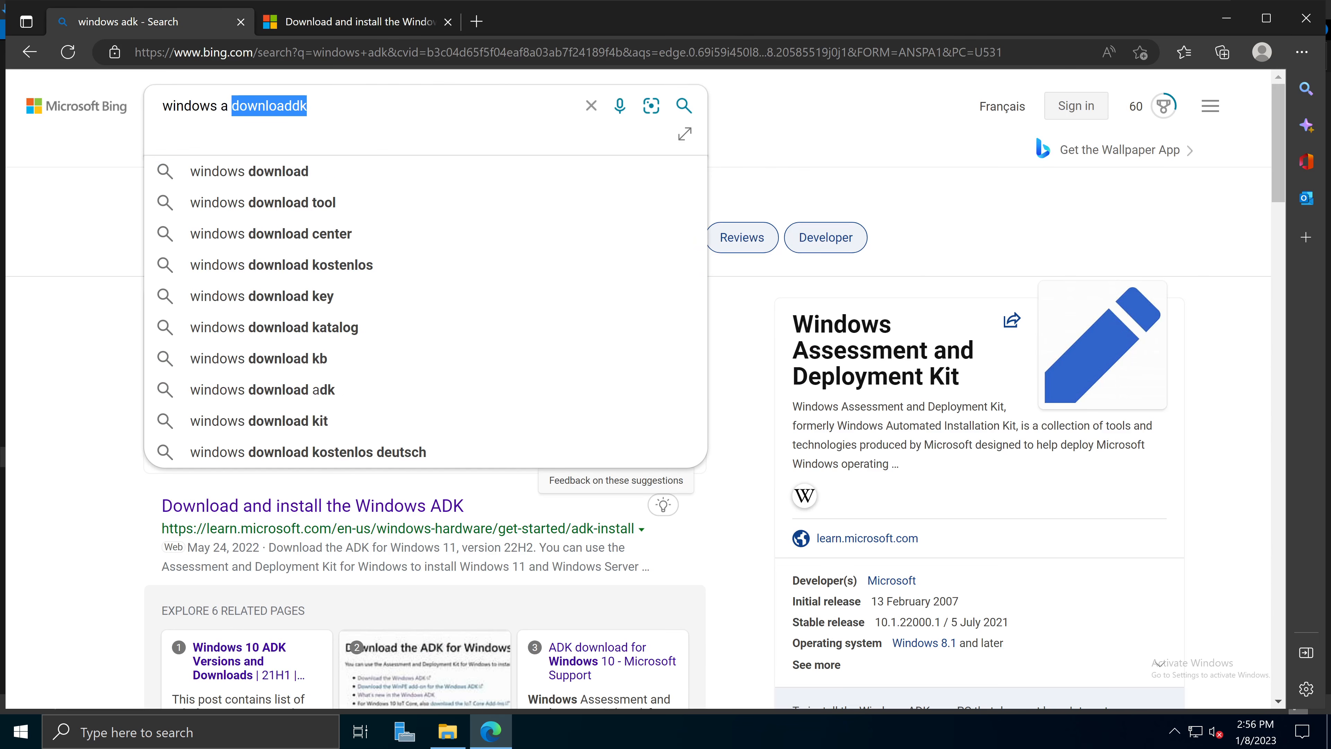
key("ctrl+a")
type("wind")
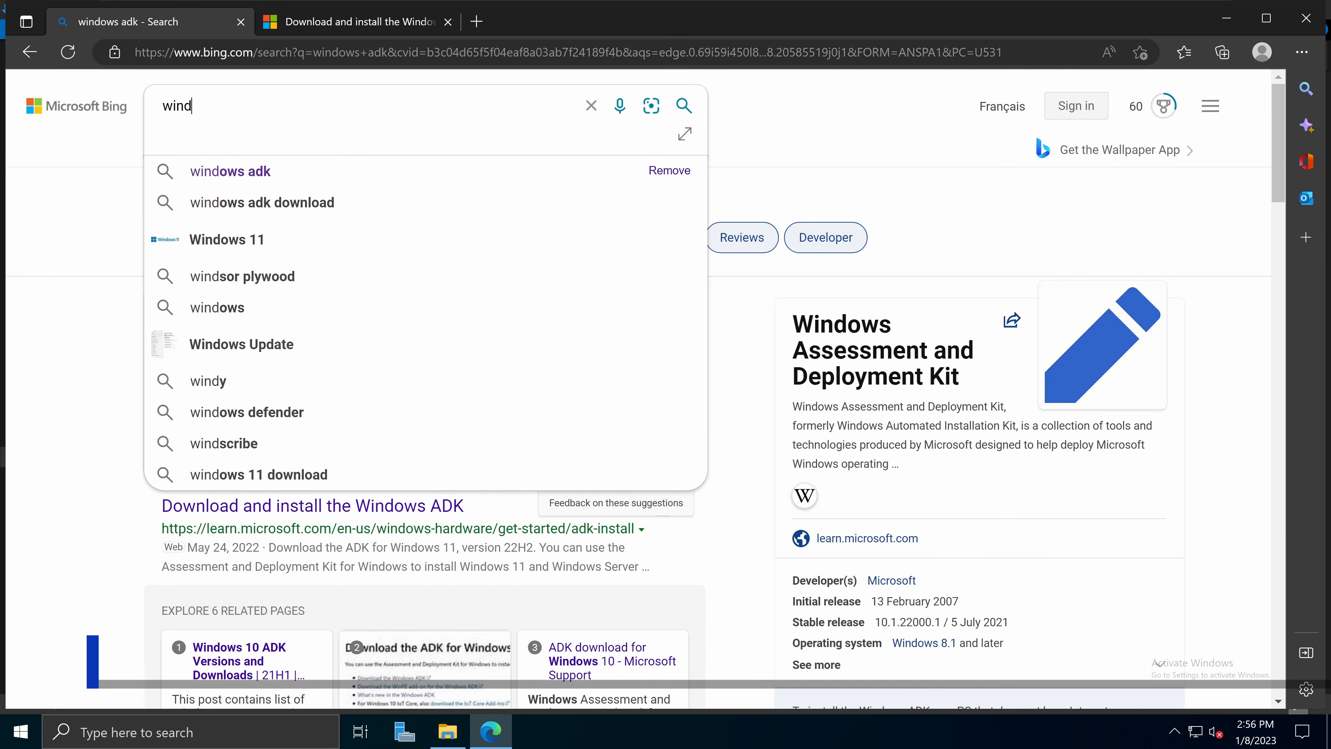
type("ows MDT")
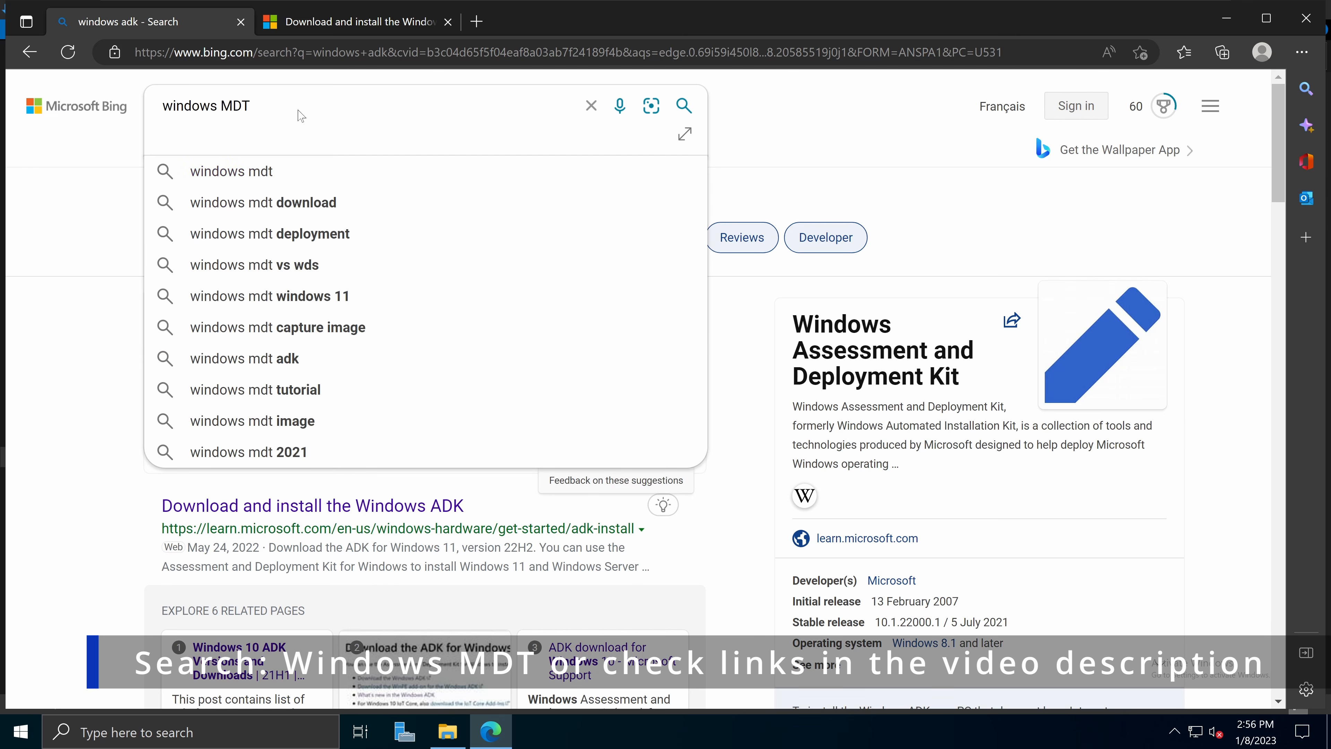
key("Return")
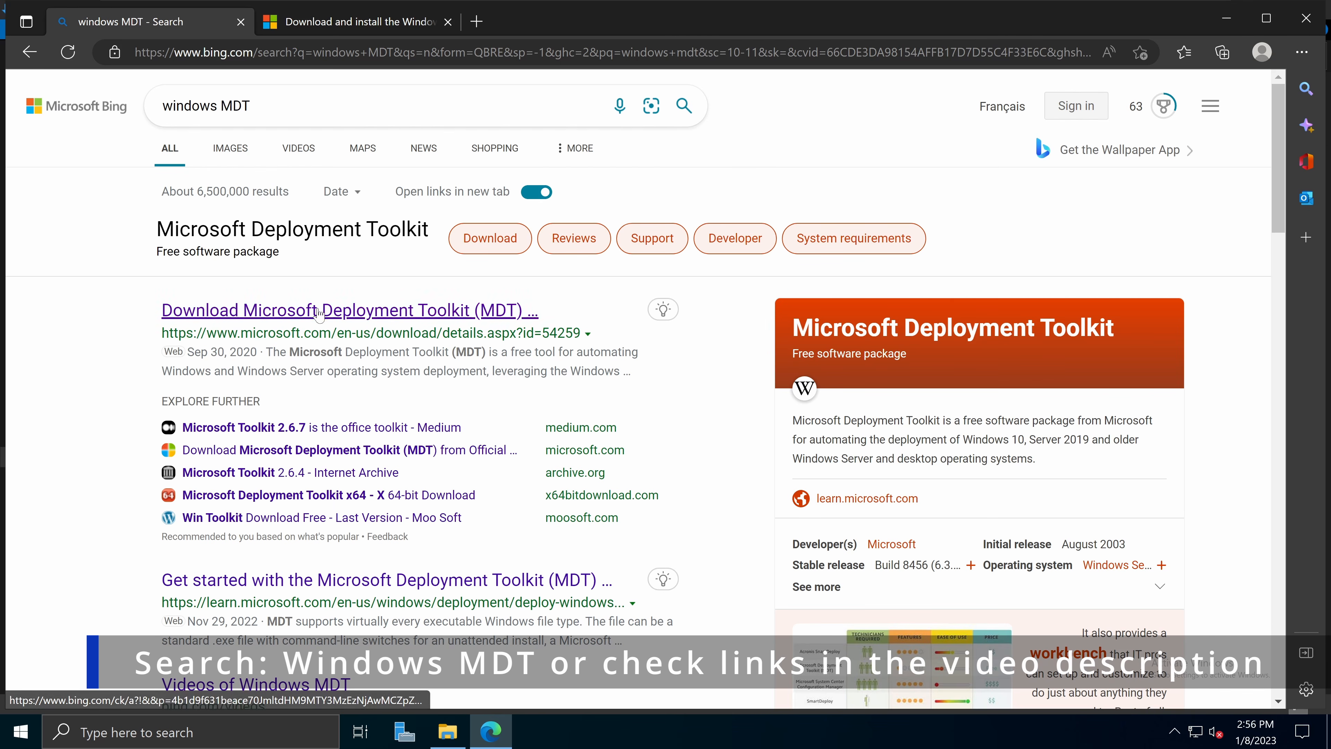
Step: Download MicrosoftDeploymentToolkit_x64.msi from the Microsoft Deployment Toolkit download page
left_click(450, 318)
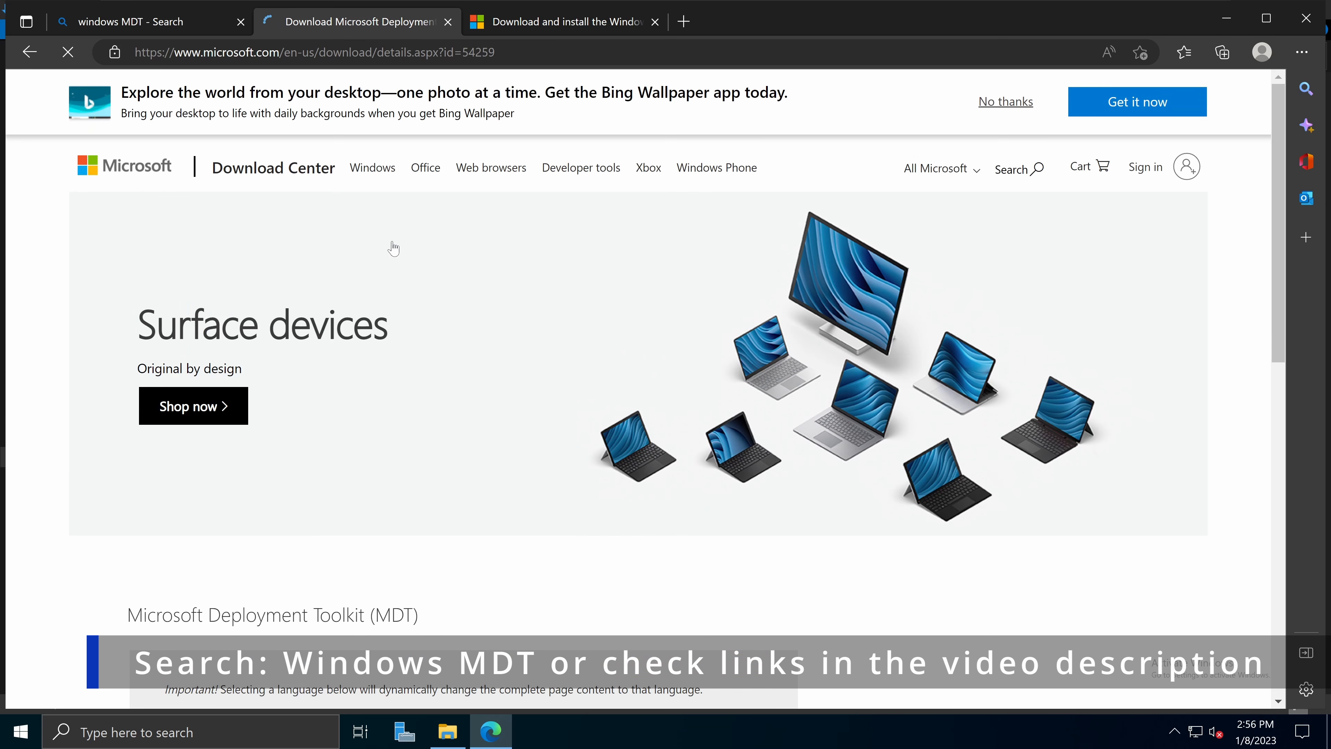
scroll(680, 383, "down", 6)
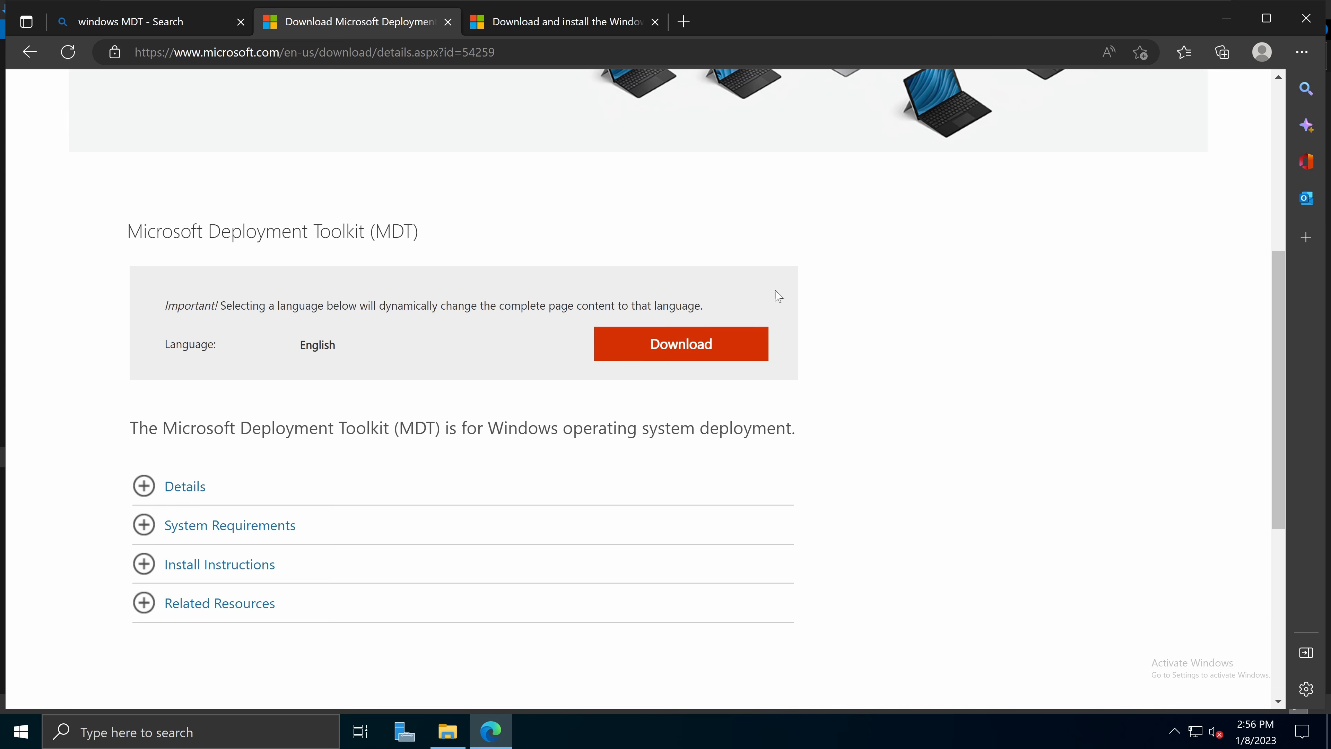
left_click(662, 346)
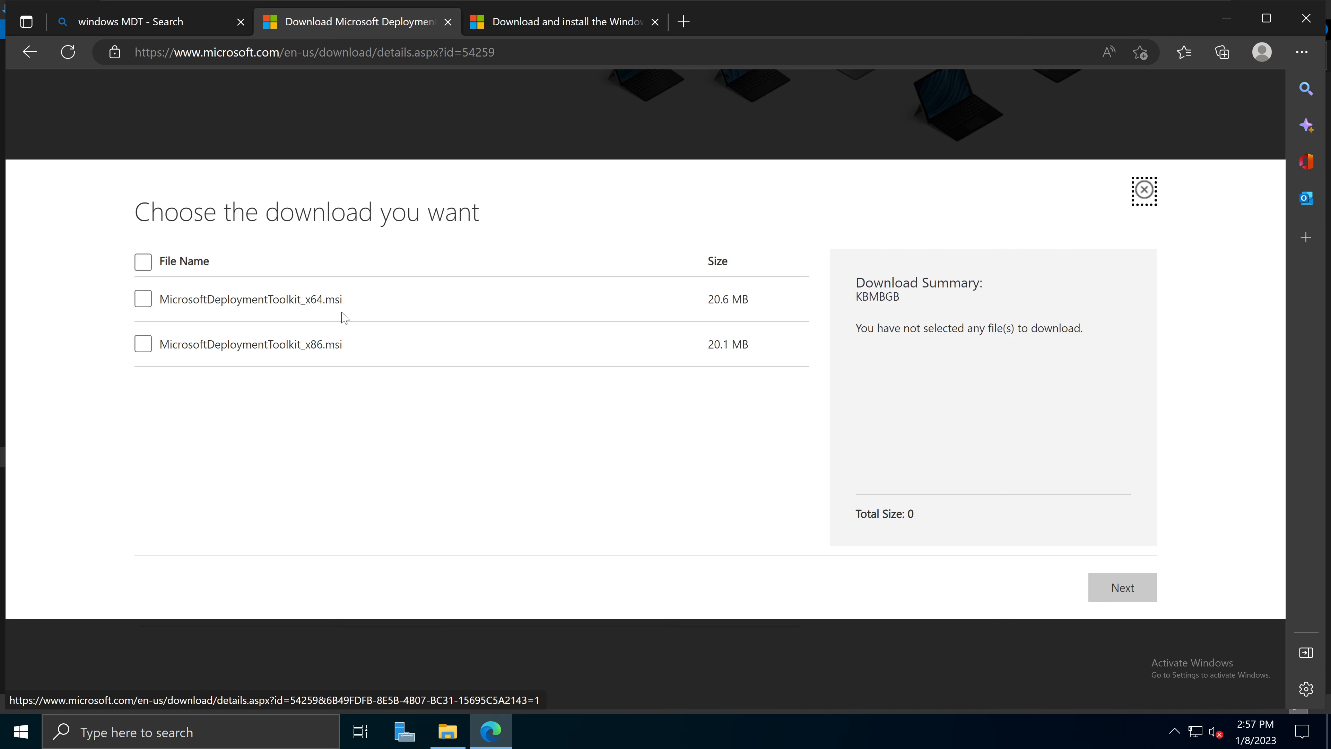
left_click_drag(305, 298, 343, 300)
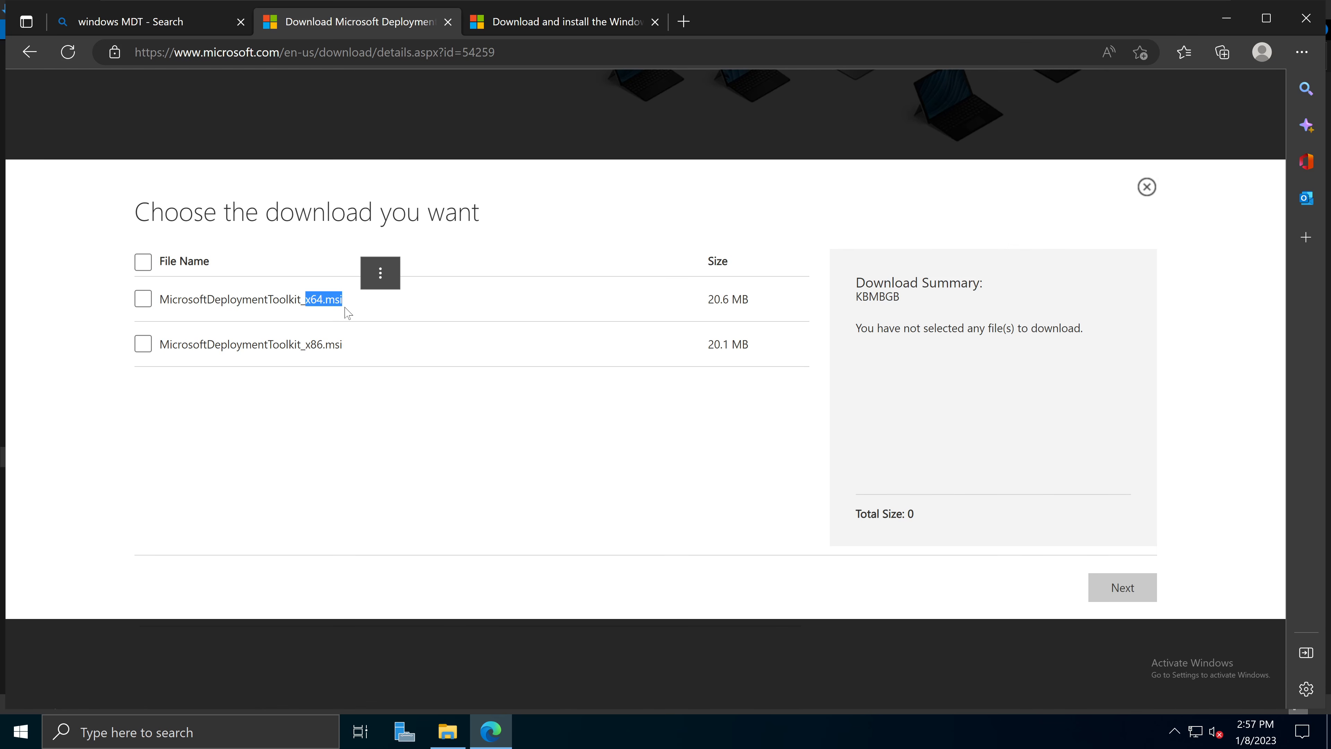
left_click(326, 346)
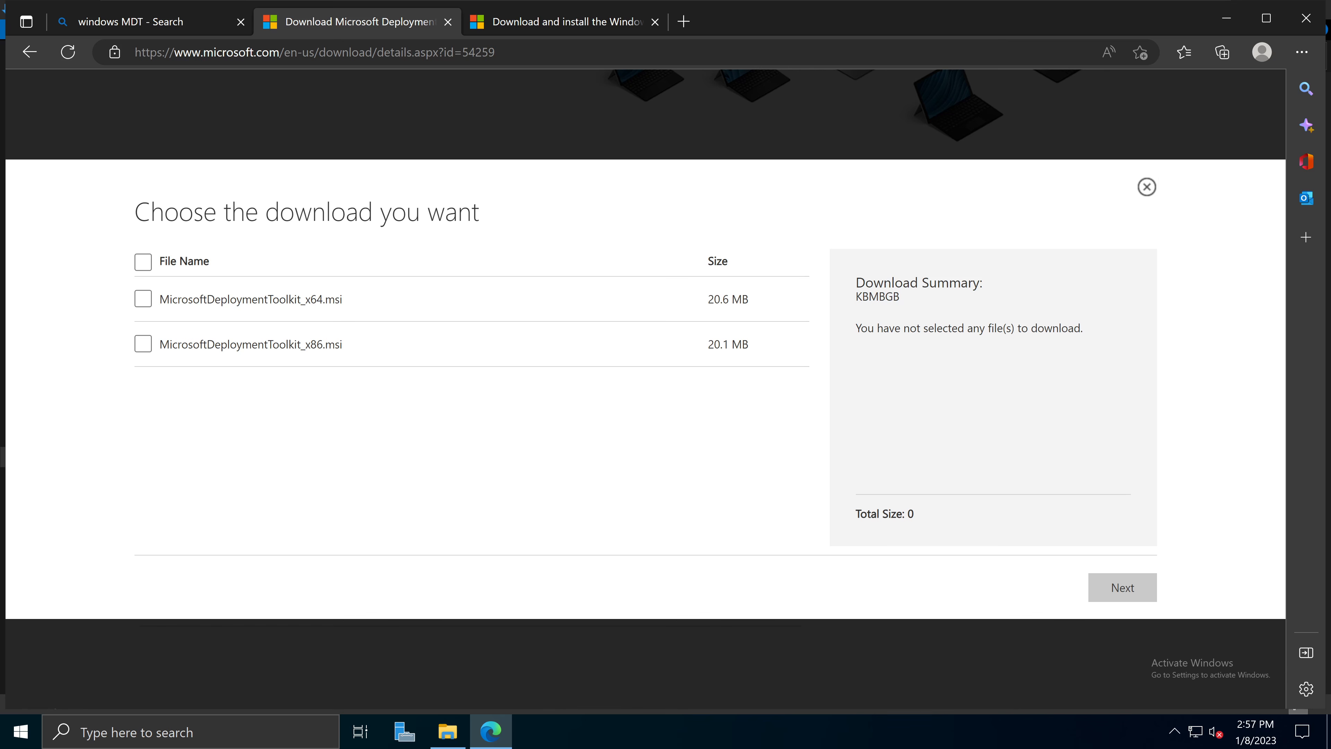
left_click(147, 303)
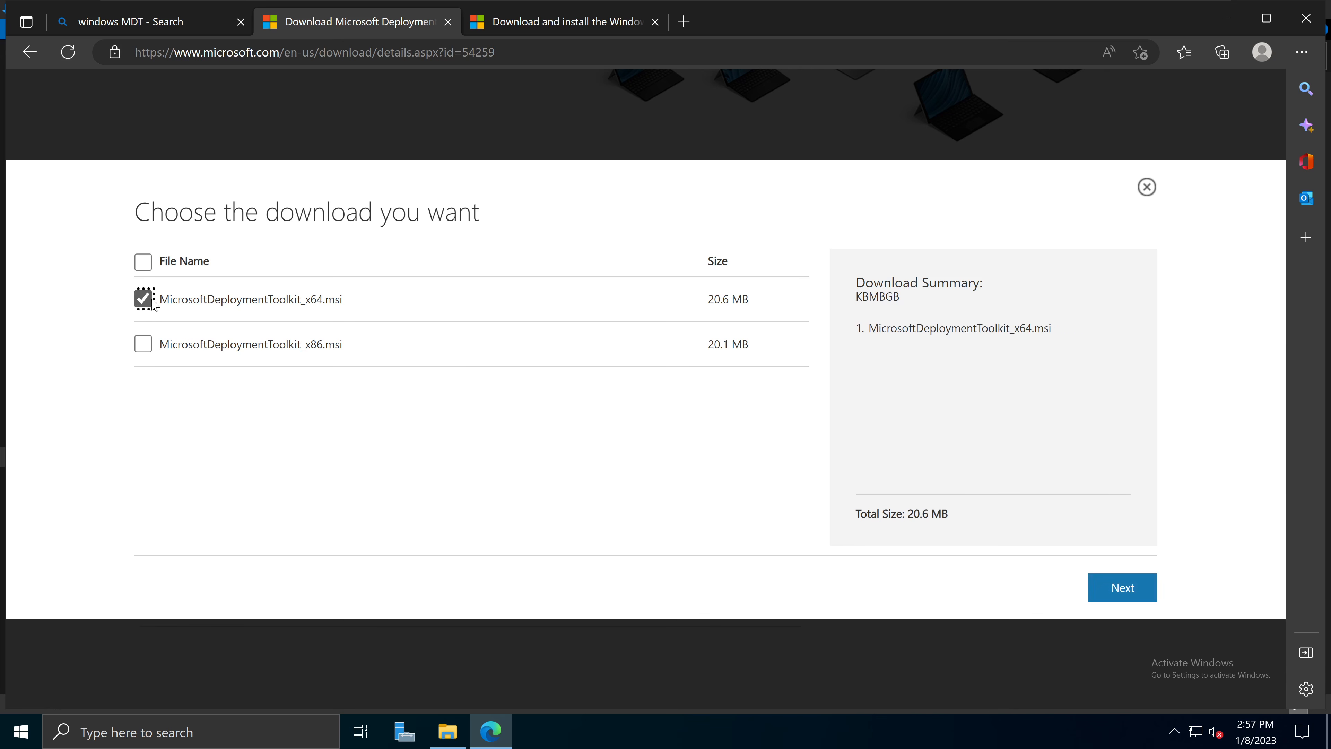
left_click(1122, 592)
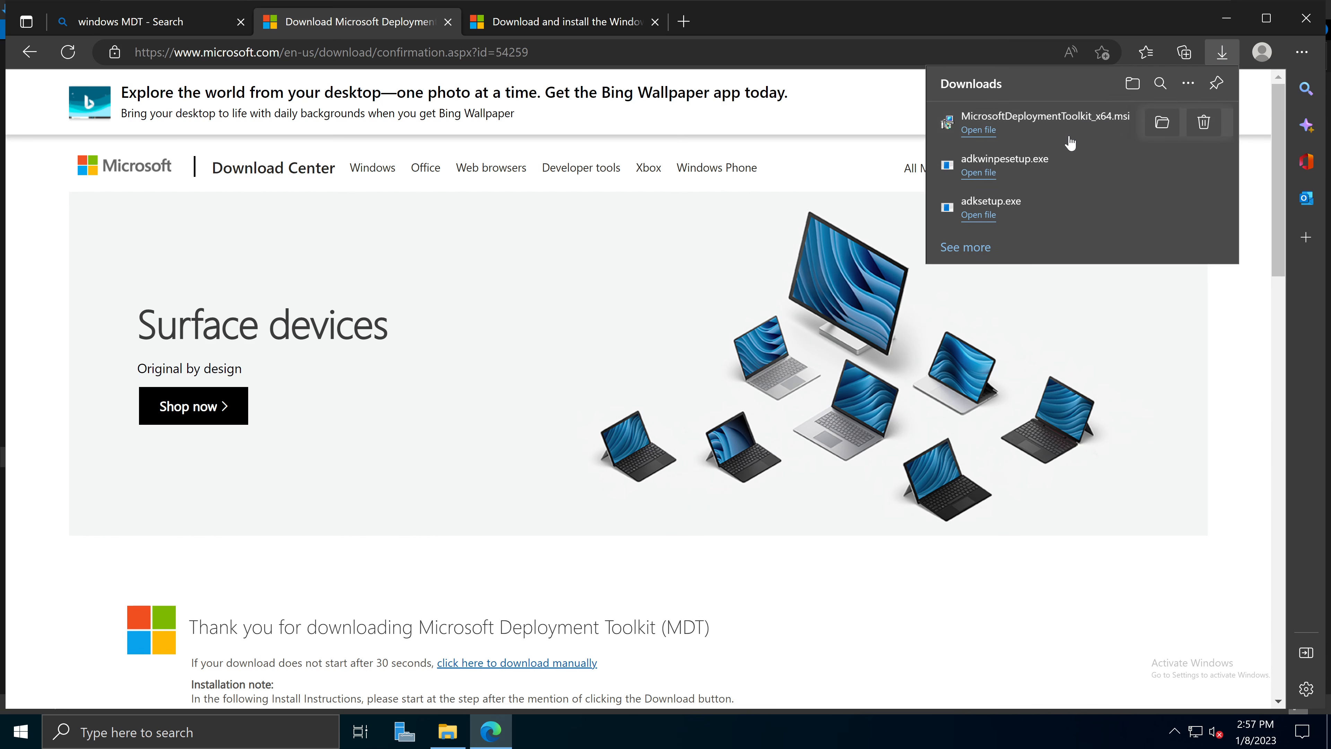
Step: Open the Downloads folder and run the MicrosoftDeploymentToolkit_x64 installer with Install
left_click(1161, 123)
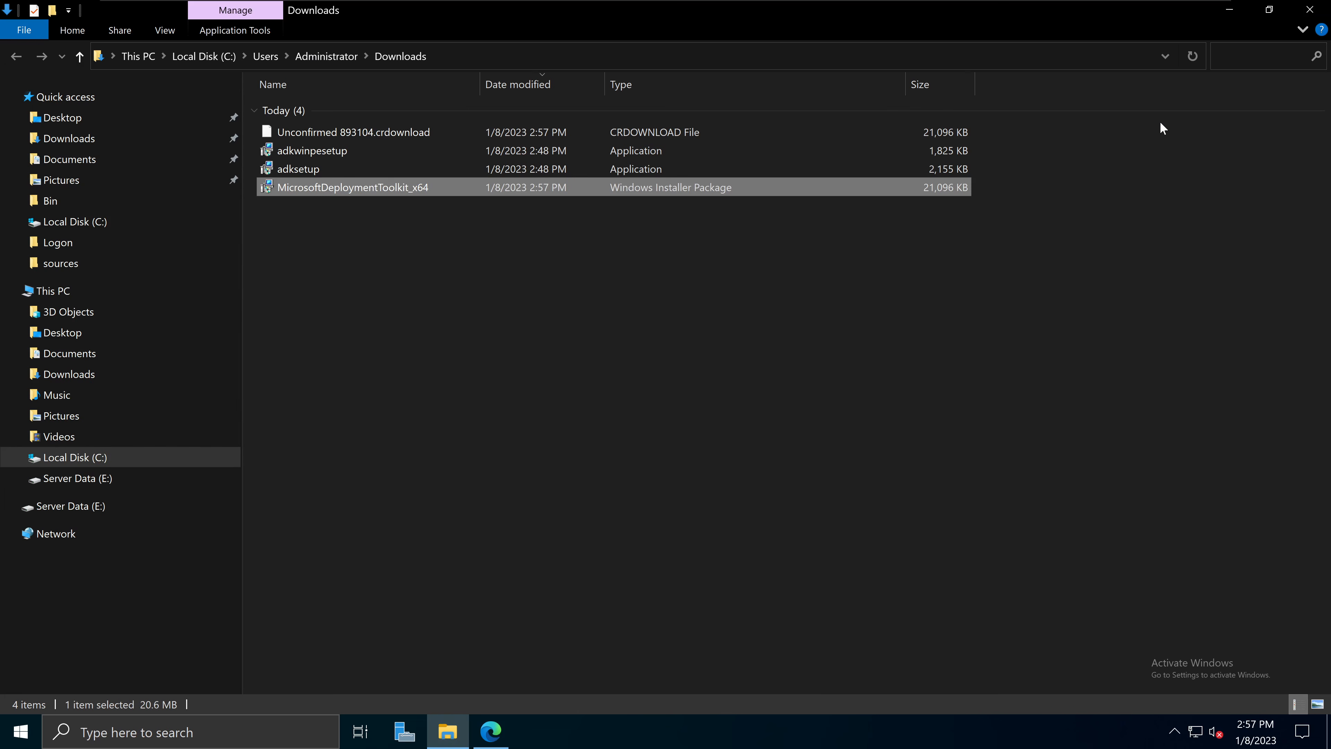
right_click(390, 191)
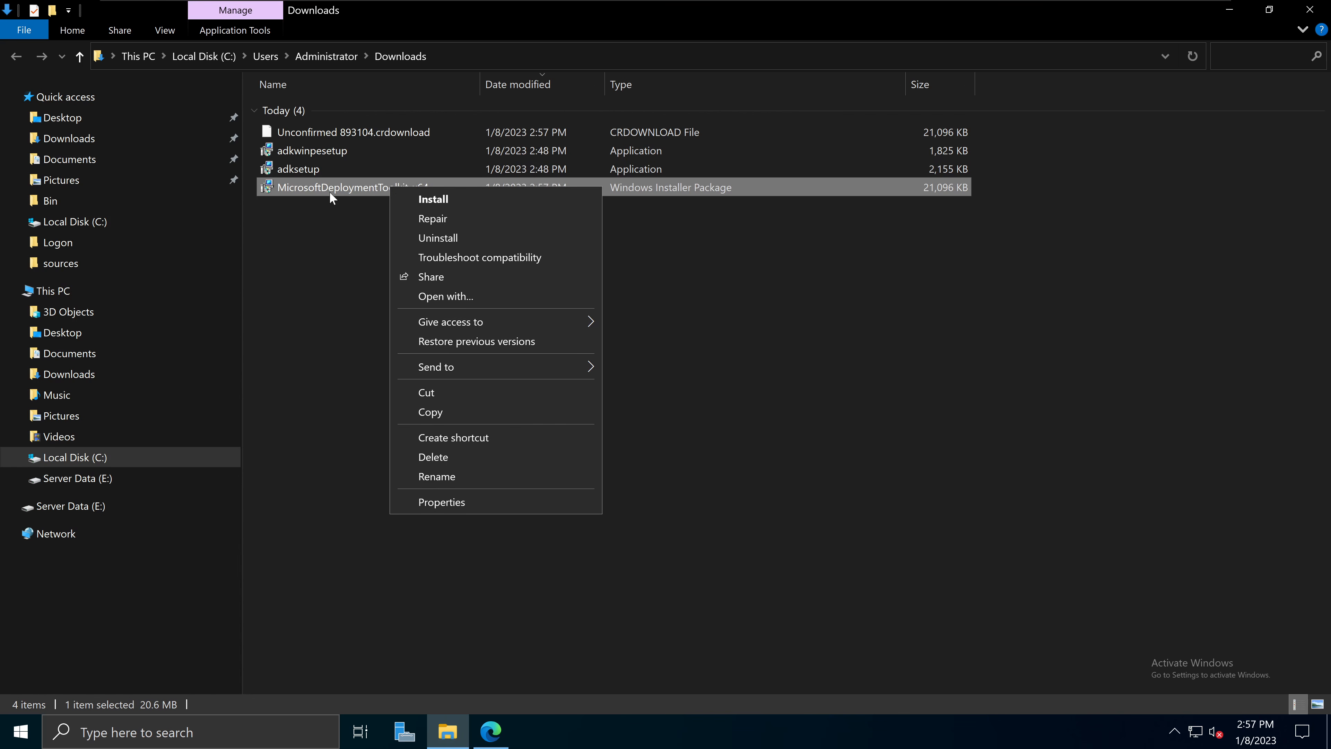
left_click(439, 199)
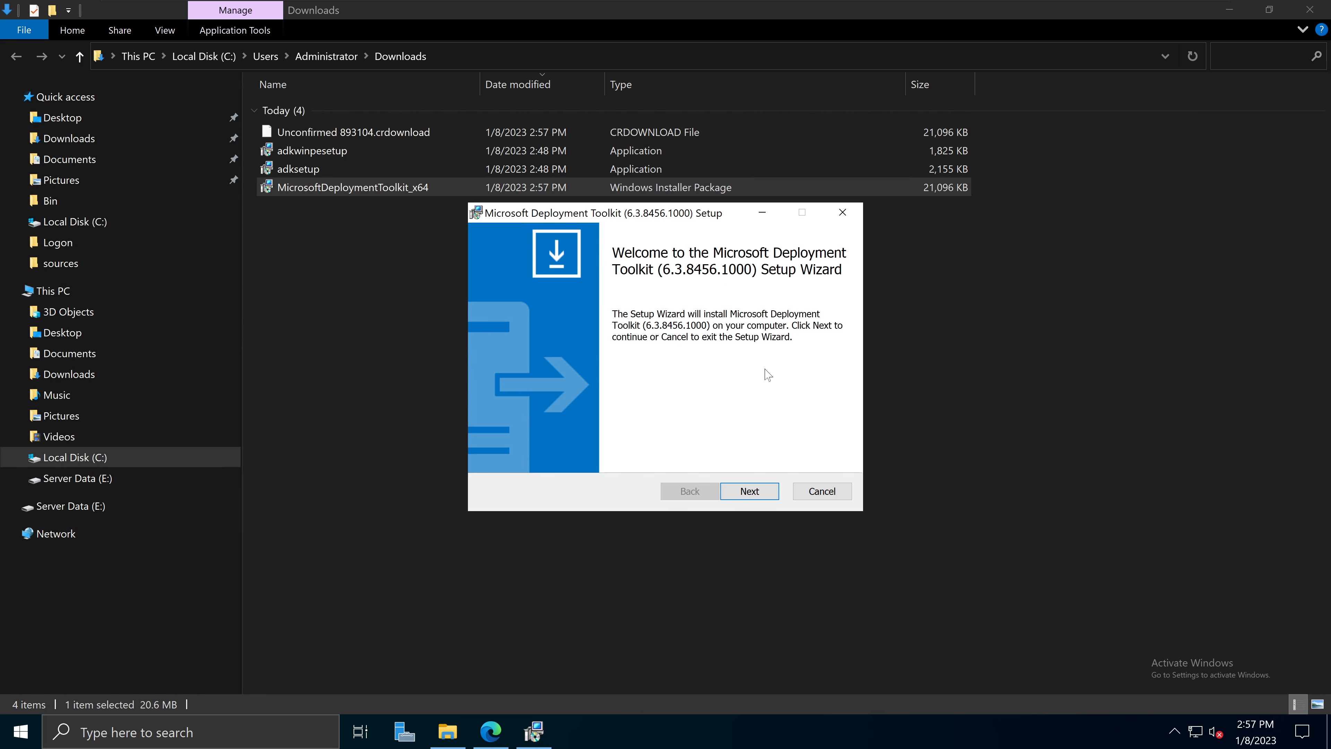
Step: Accept the MDT license terms and keep the default Custom Setup features
left_click(750, 492)
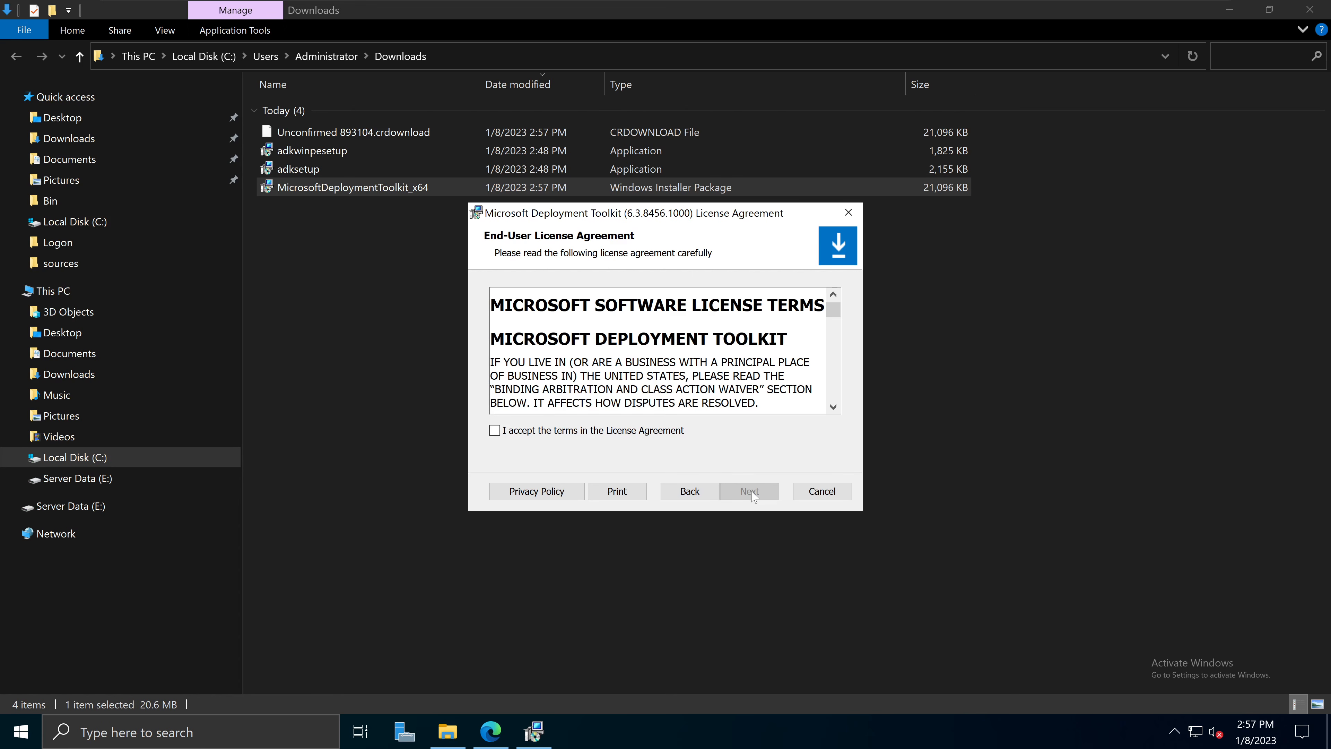
scroll(657, 352, "down", 10)
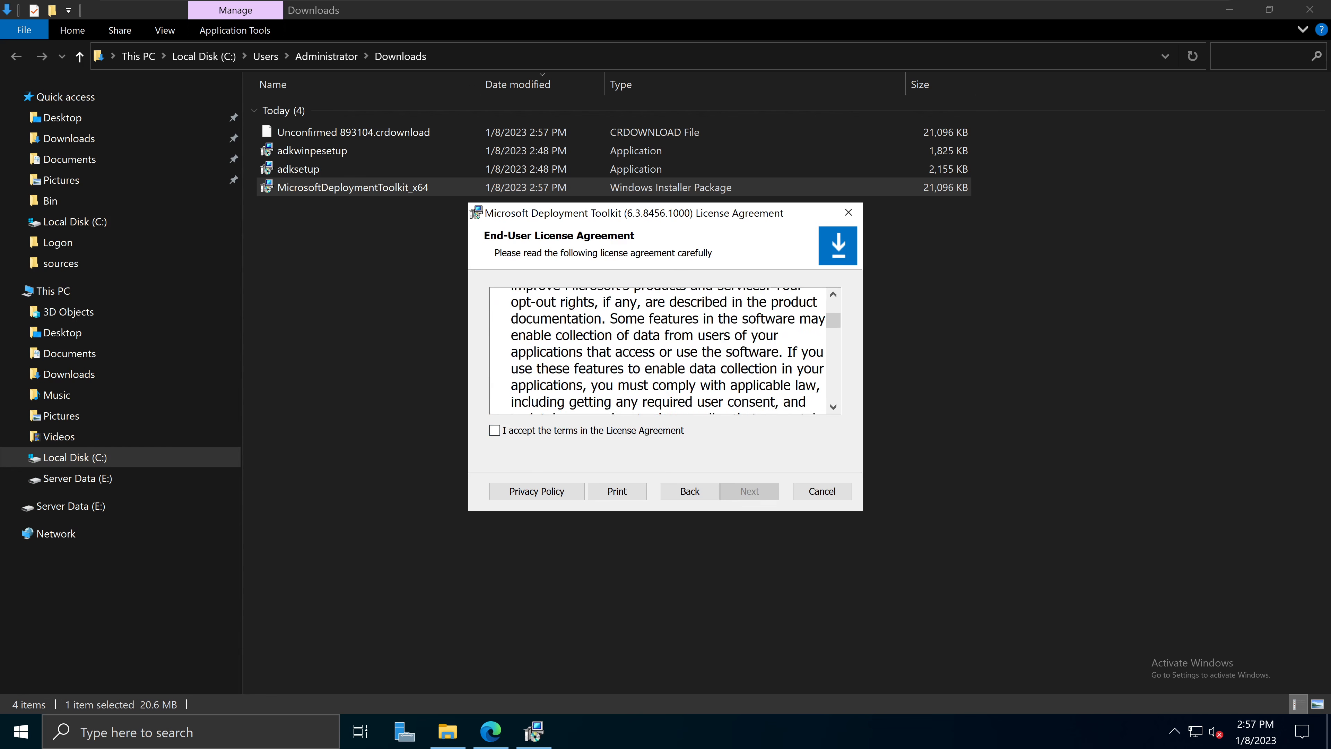
left_click(495, 432)
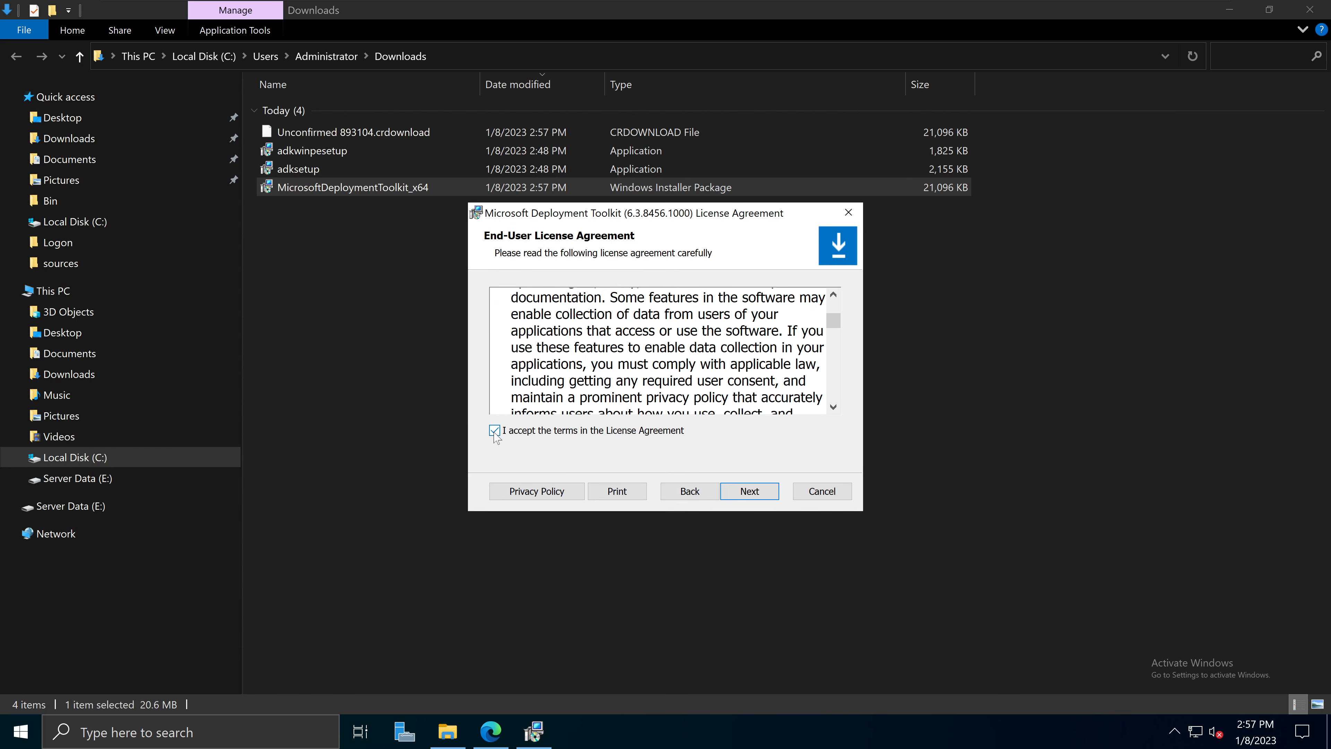
left_click(736, 493)
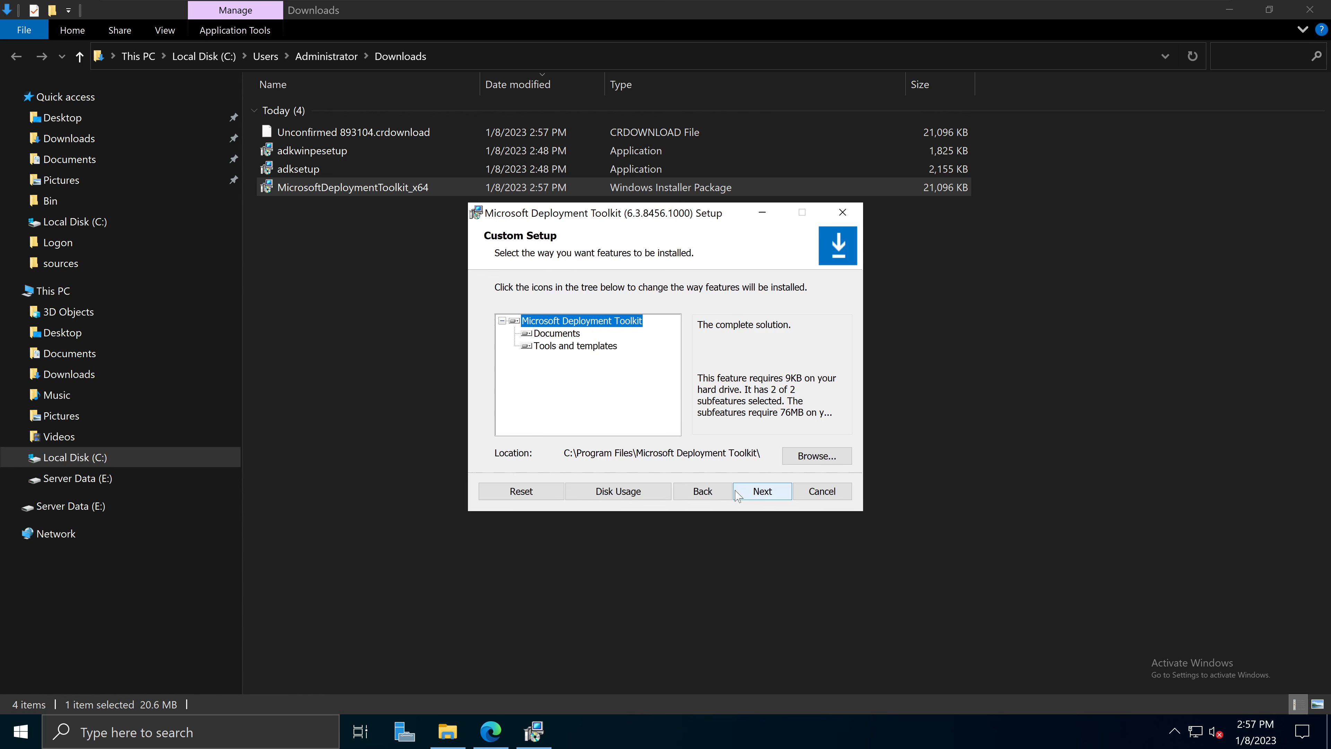
left_click(515, 322)
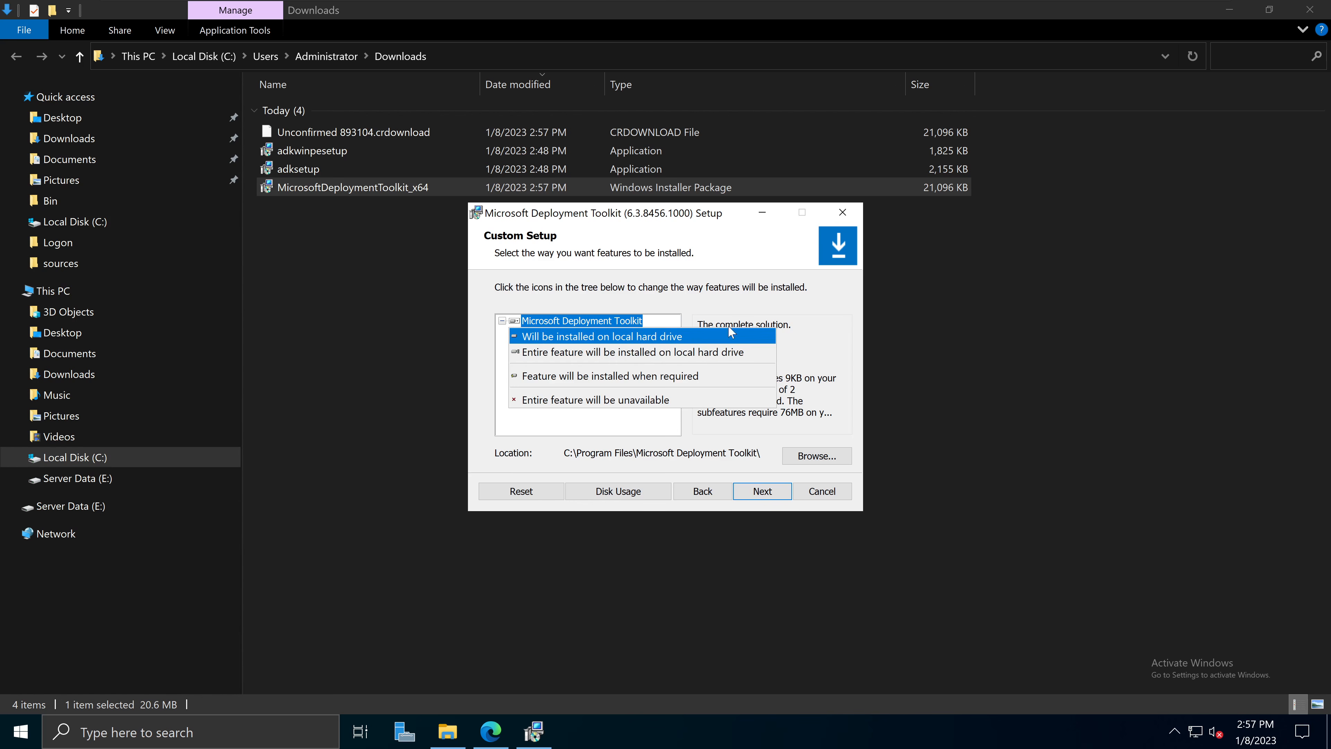
left_click(756, 295)
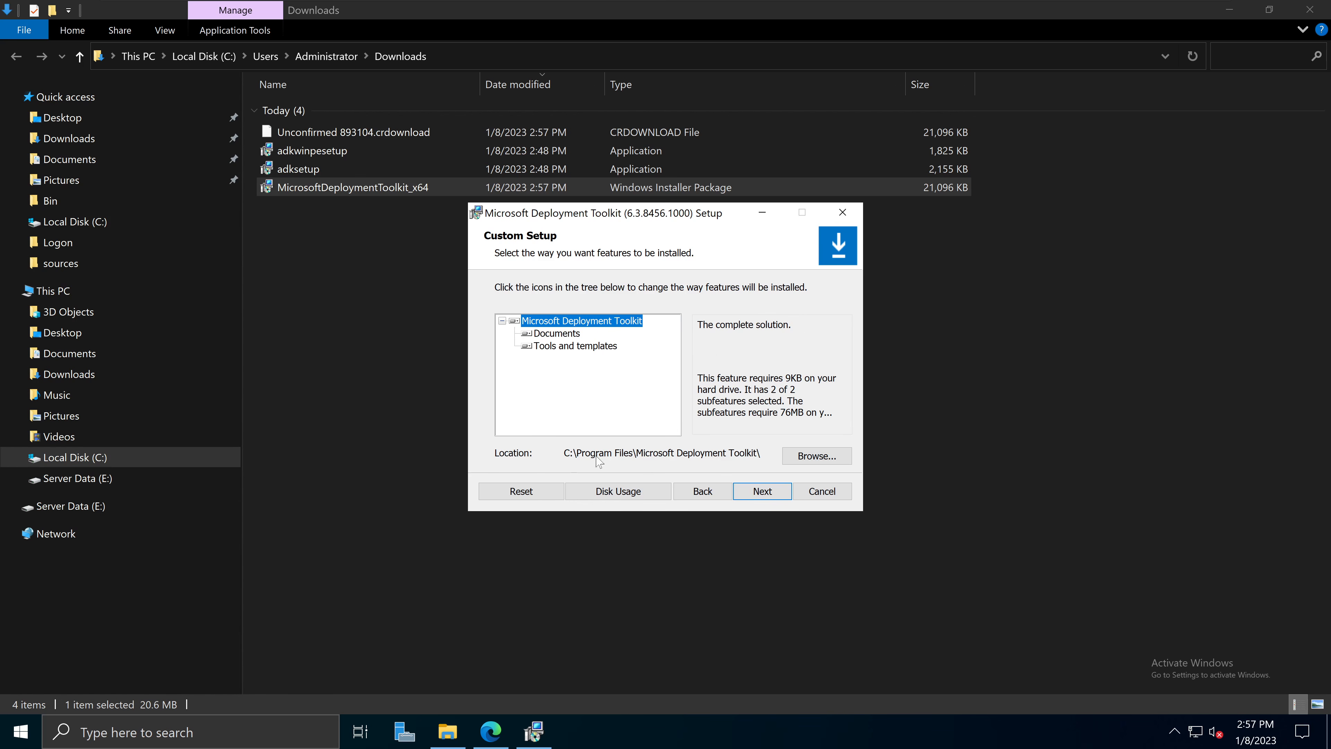
left_click(775, 493)
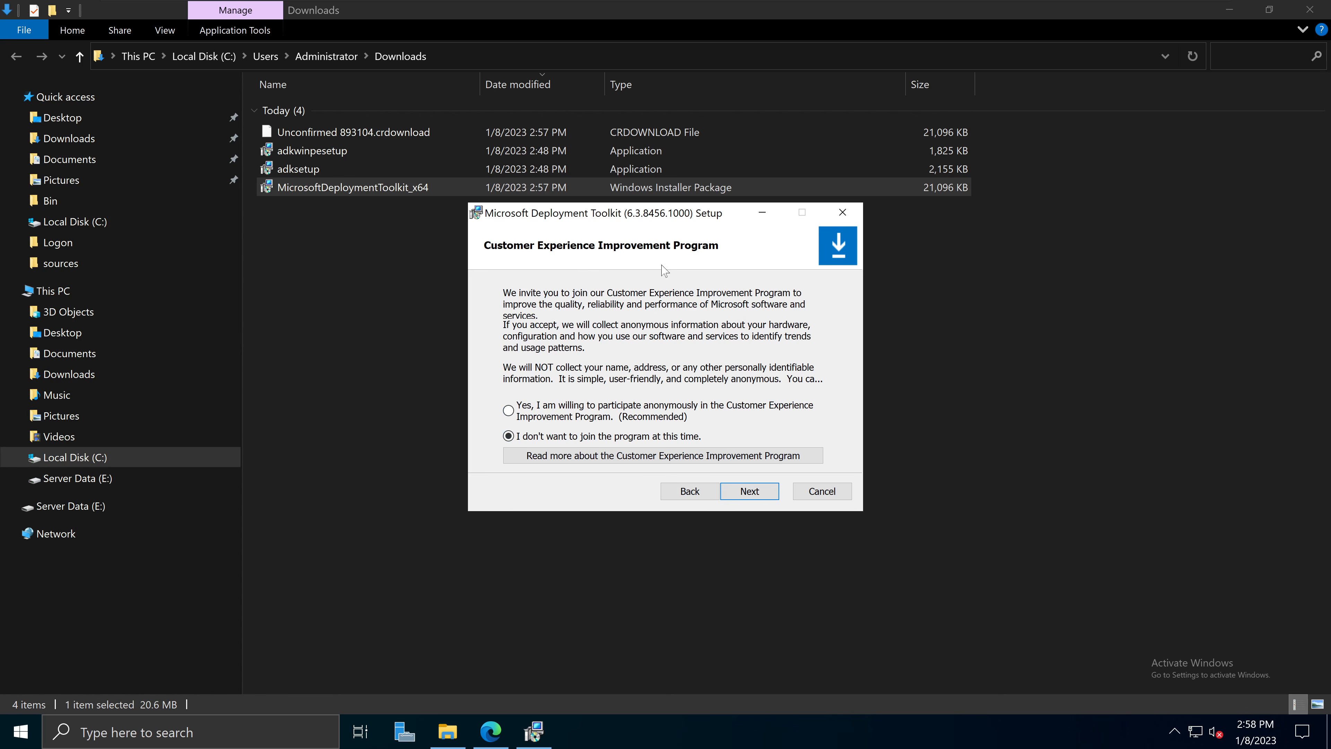
Step: Decline the Customer Experience Improvement Program, install MDT, and finish the wizard
left_click(755, 493)
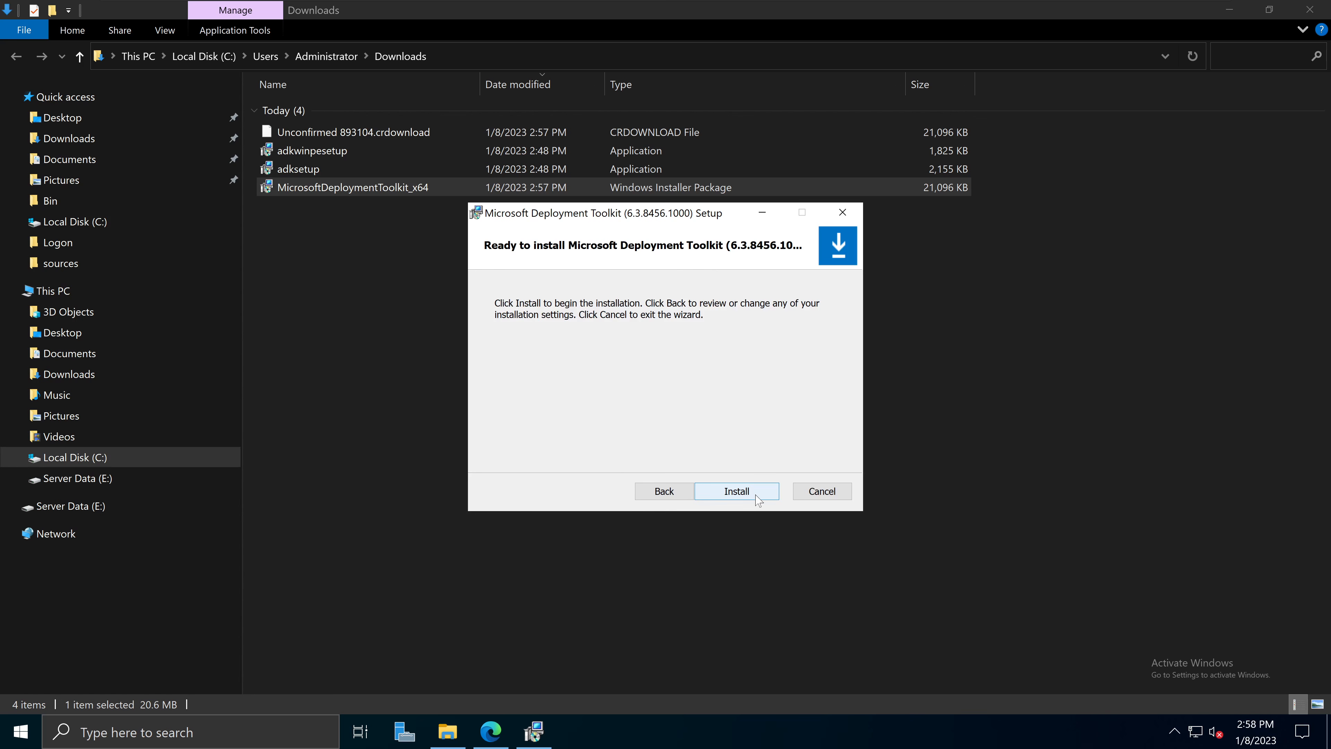
left_click(756, 496)
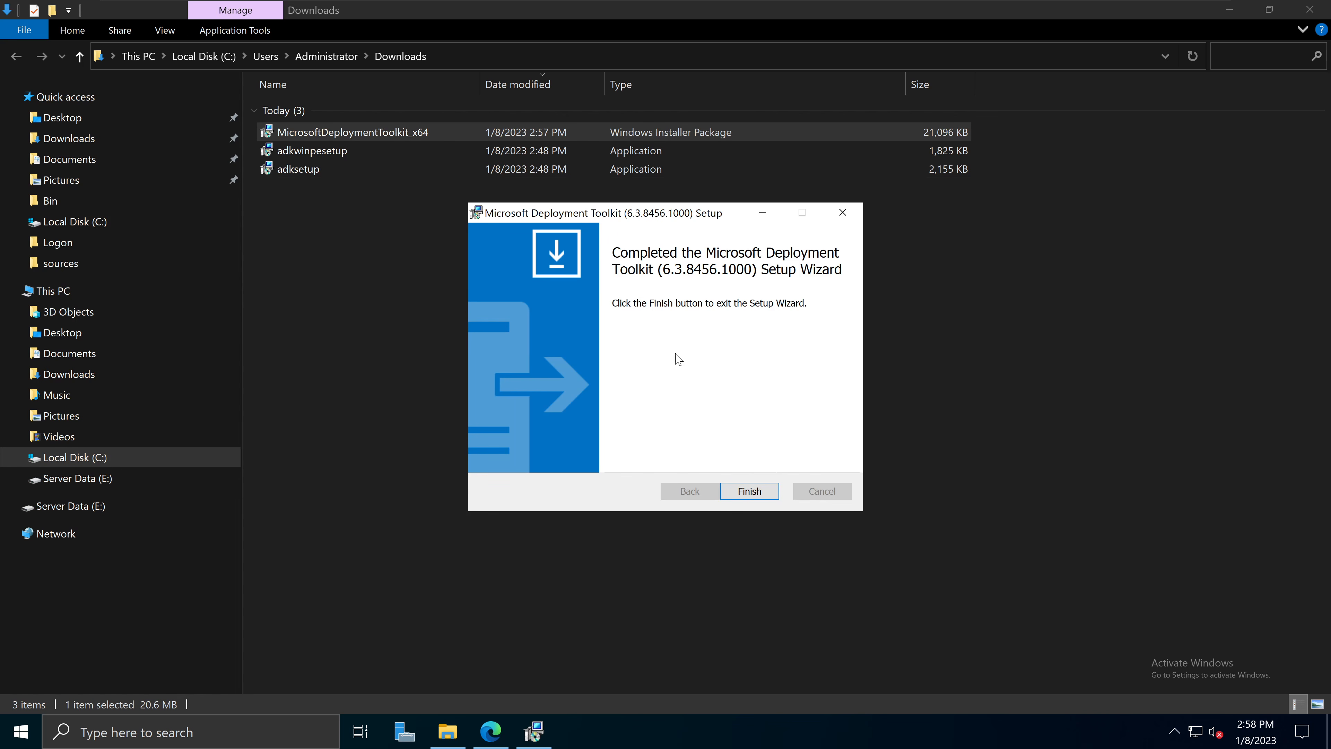
left_click(755, 492)
left_click(757, 500)
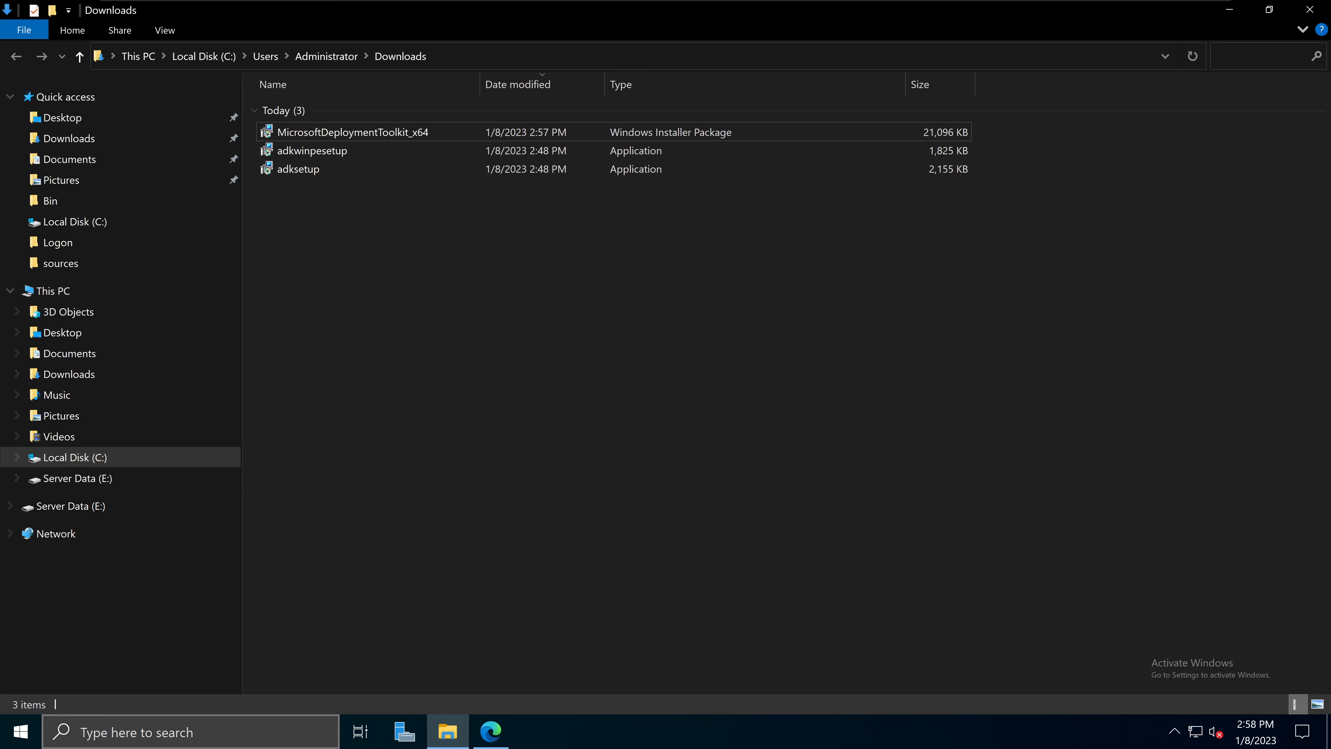
Step: Confirm the Windows Kits and Microsoft Deployment Toolkit folders list their apps in Start, then close it
left_click(26, 738)
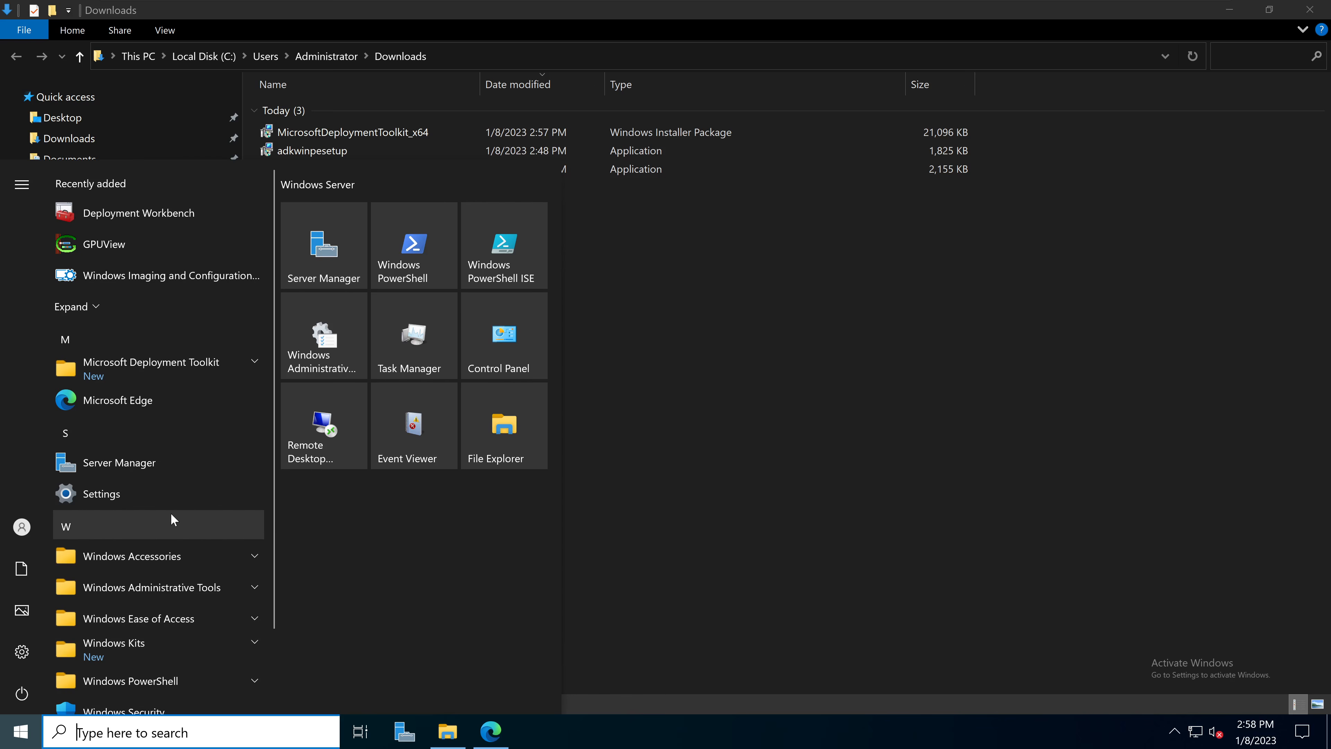
scroll(171, 514, "down", 2)
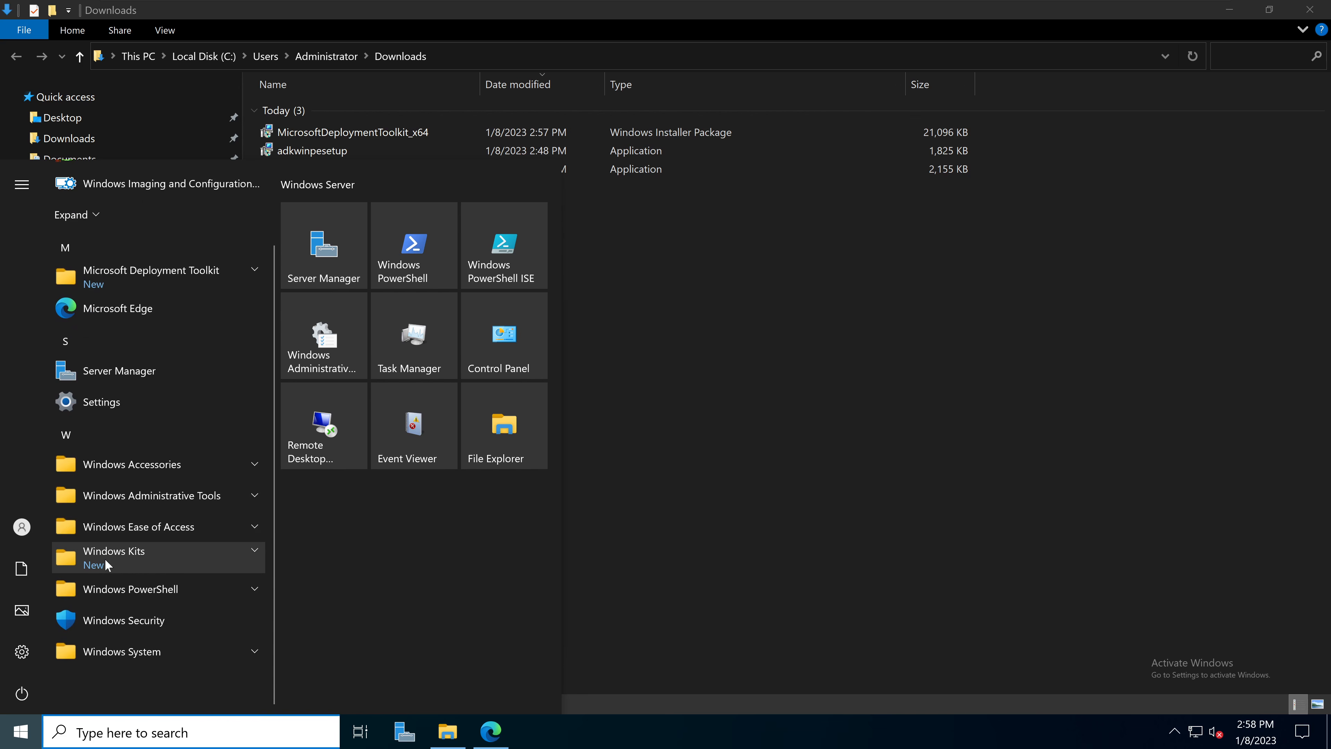
left_click(247, 556)
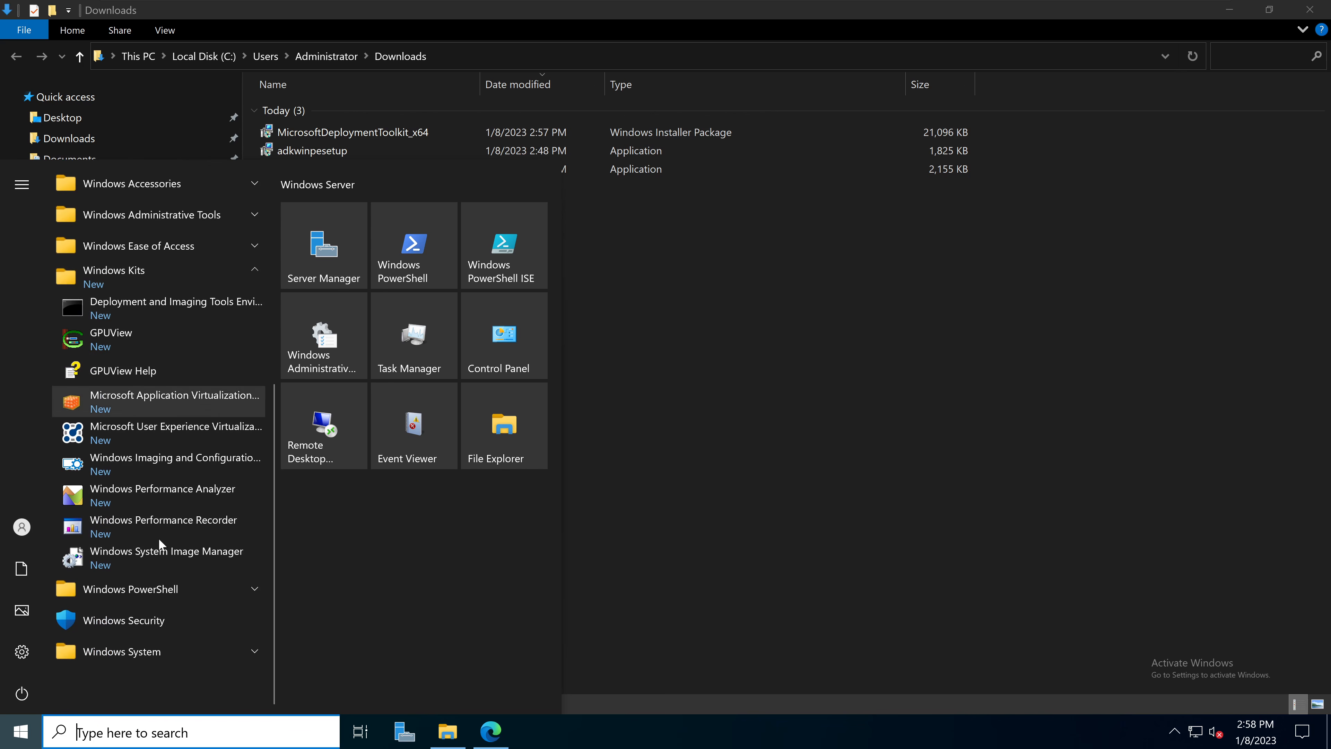
scroll(147, 524, "up", 8)
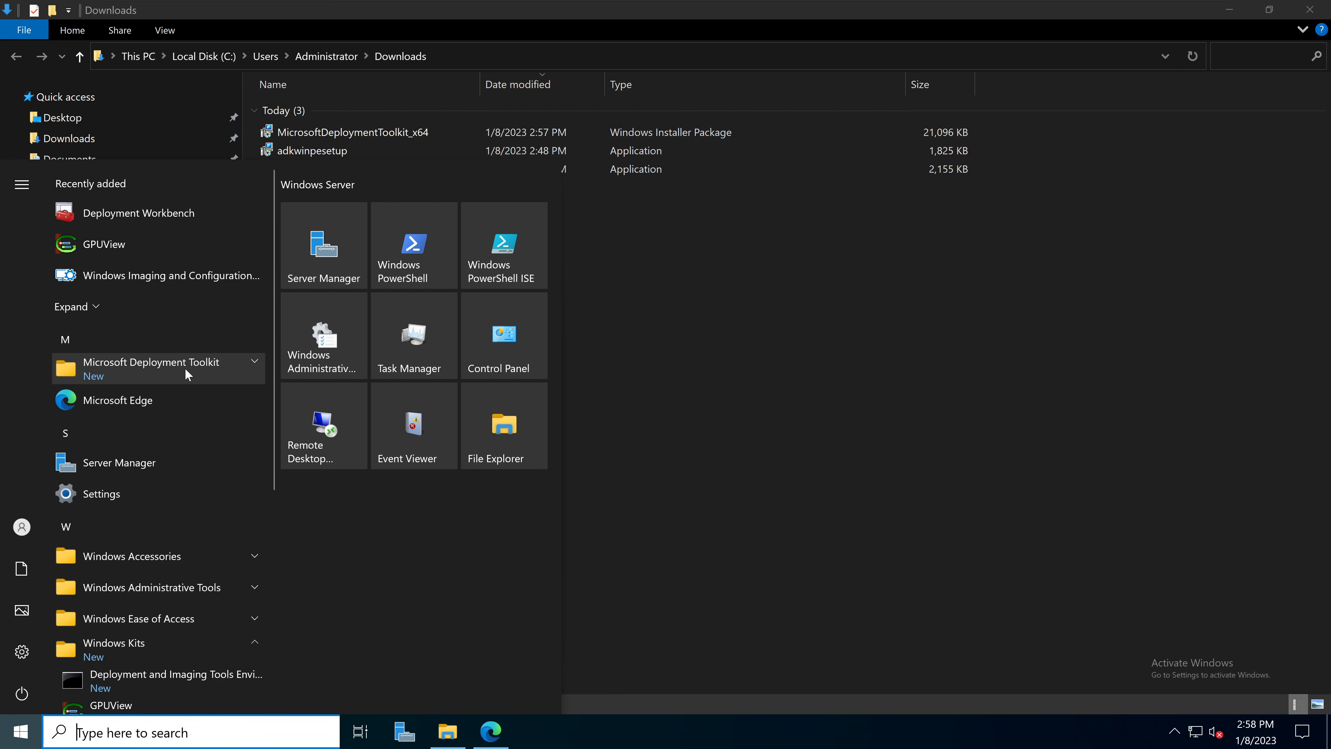
left_click(254, 363)
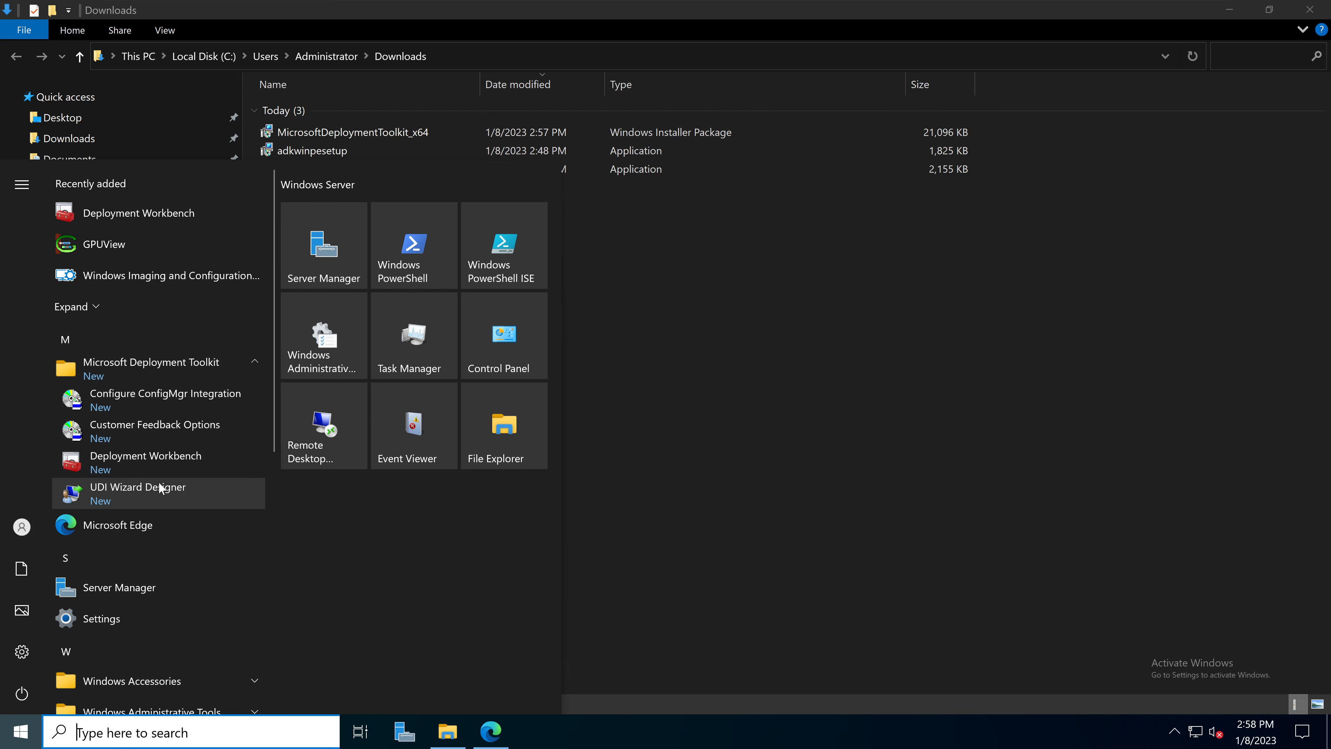
scroll(170, 411, "down", 1)
scroll(171, 411, "down", 2)
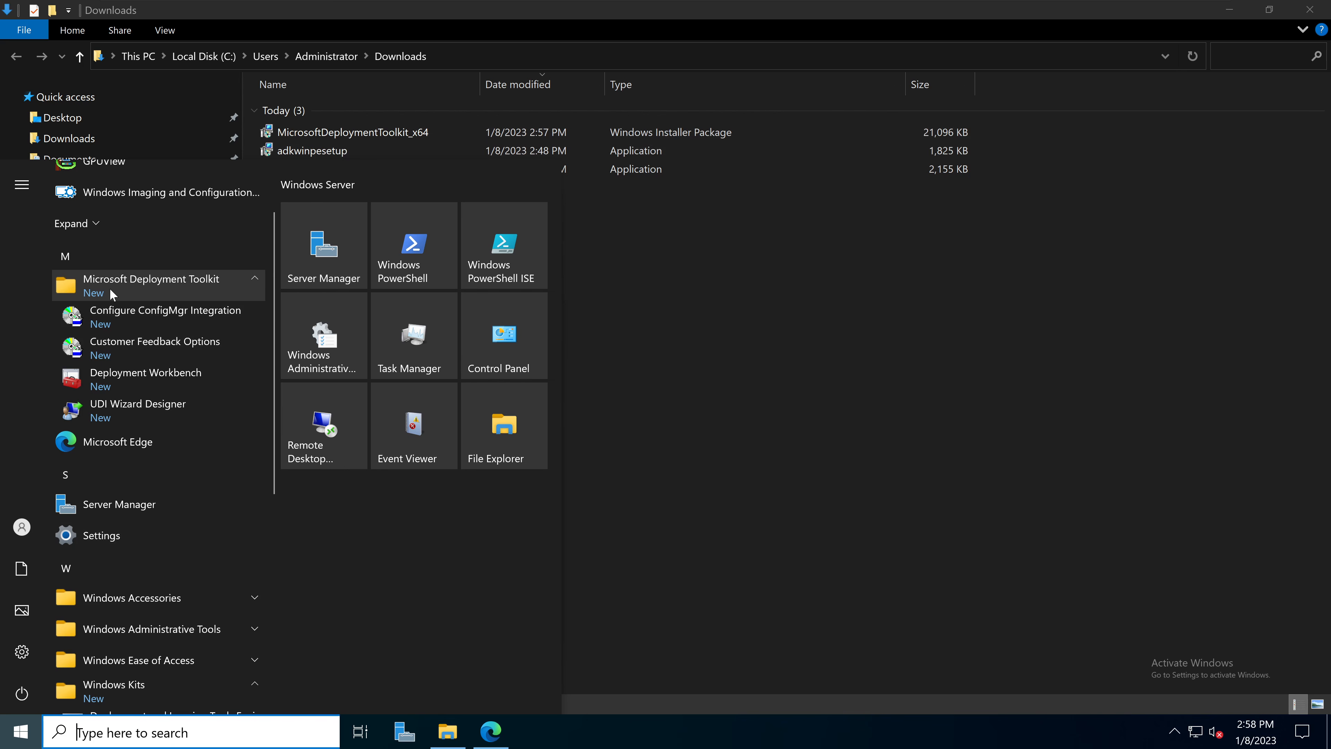
scroll(175, 483, "down", 5)
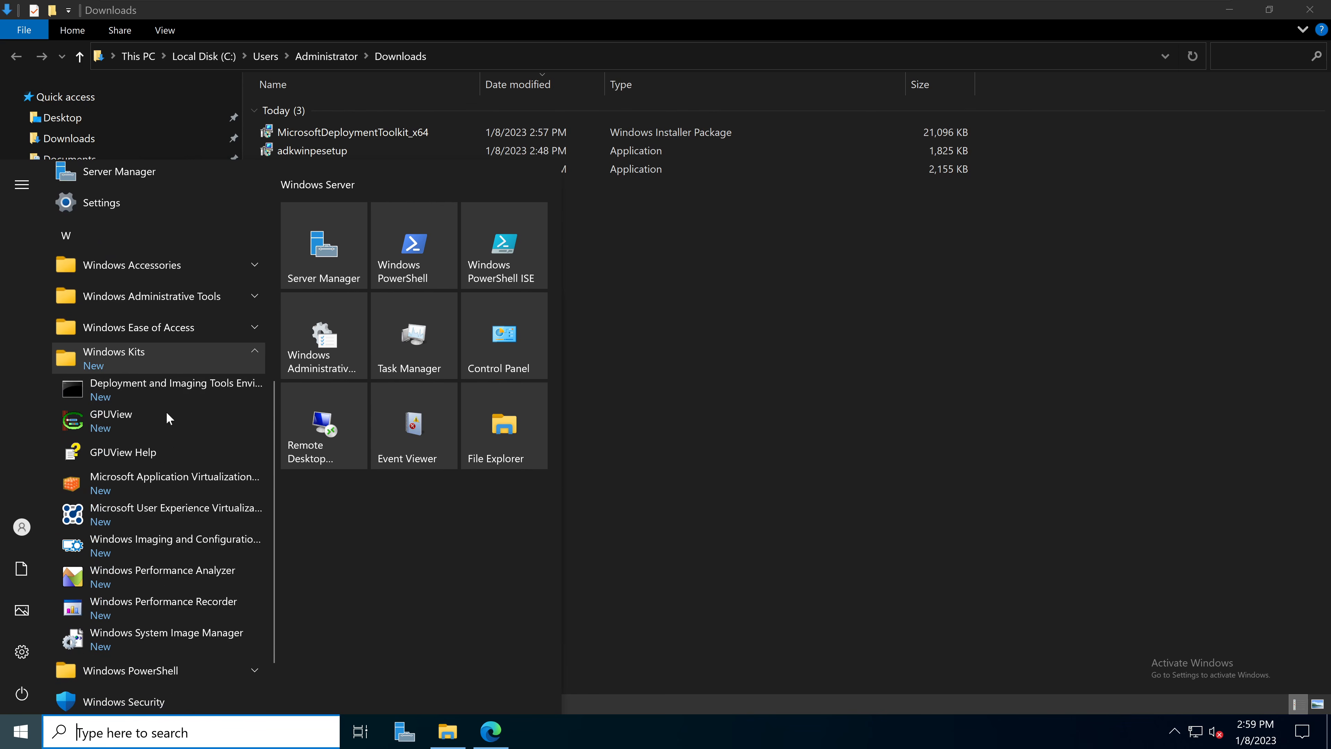
scroll(155, 517, "down", 1)
left_click(672, 462)
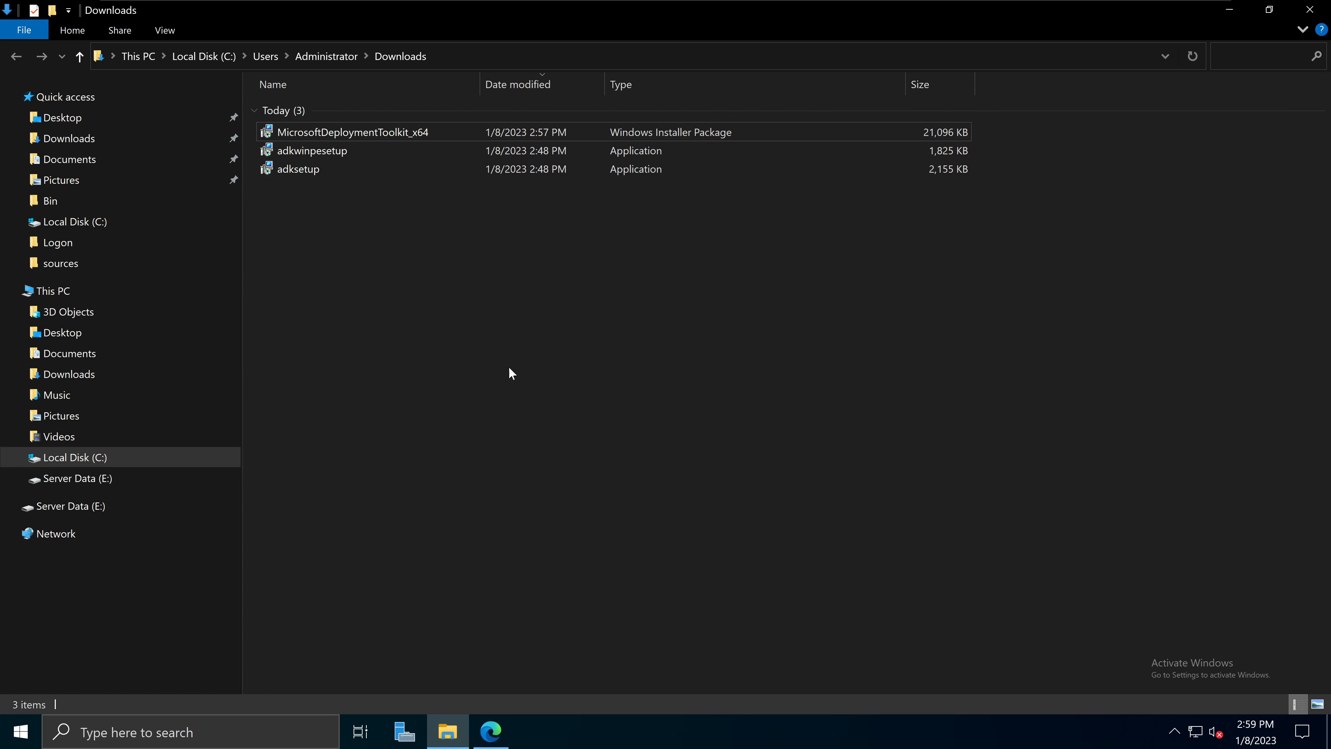
Step: Start Add Roles and Features with role-based installation targeting the local server
left_click(403, 732)
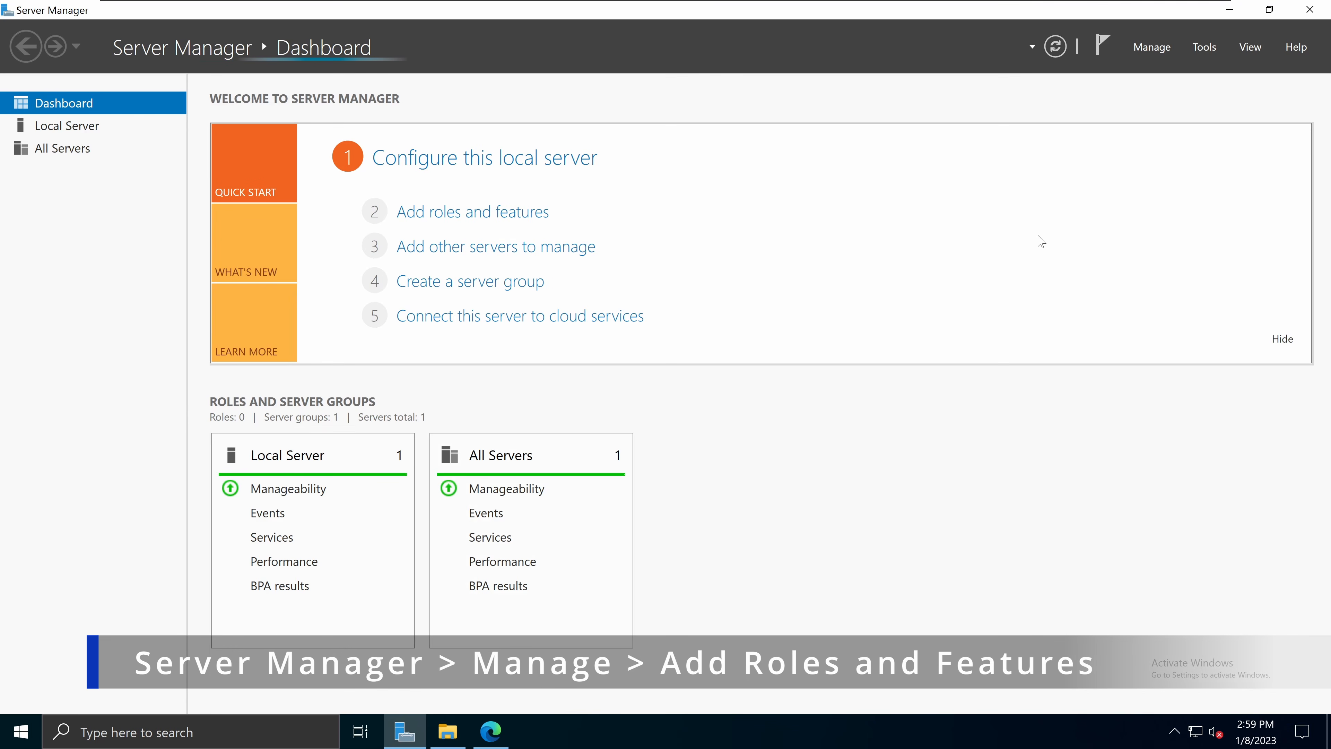
left_click(1153, 48)
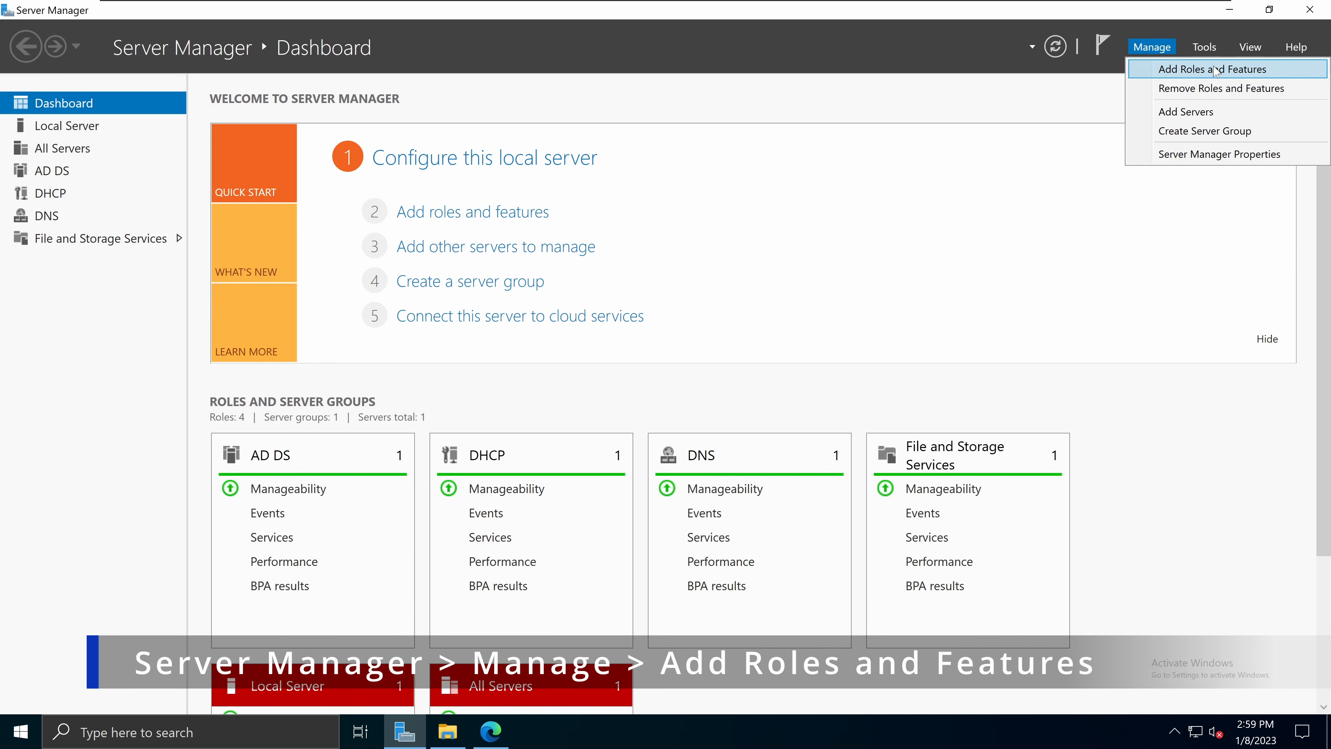
left_click(1214, 69)
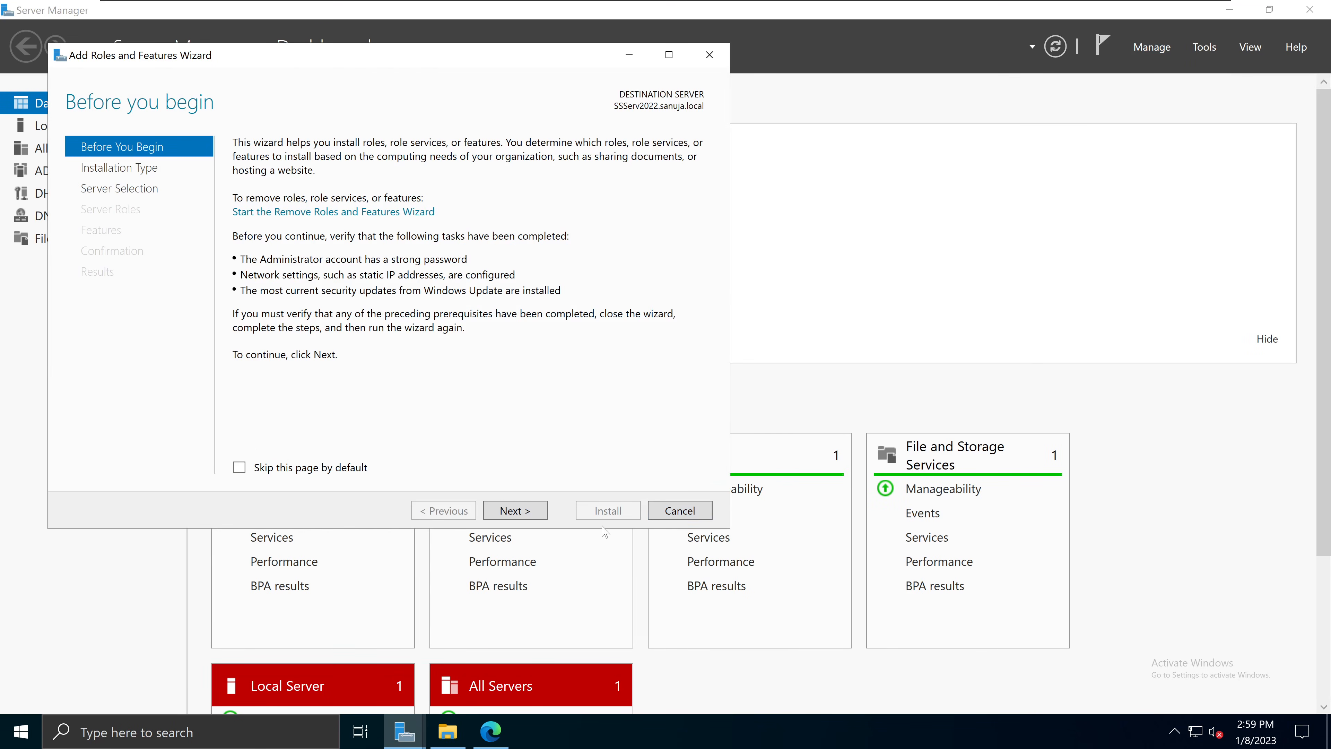
left_click(516, 511)
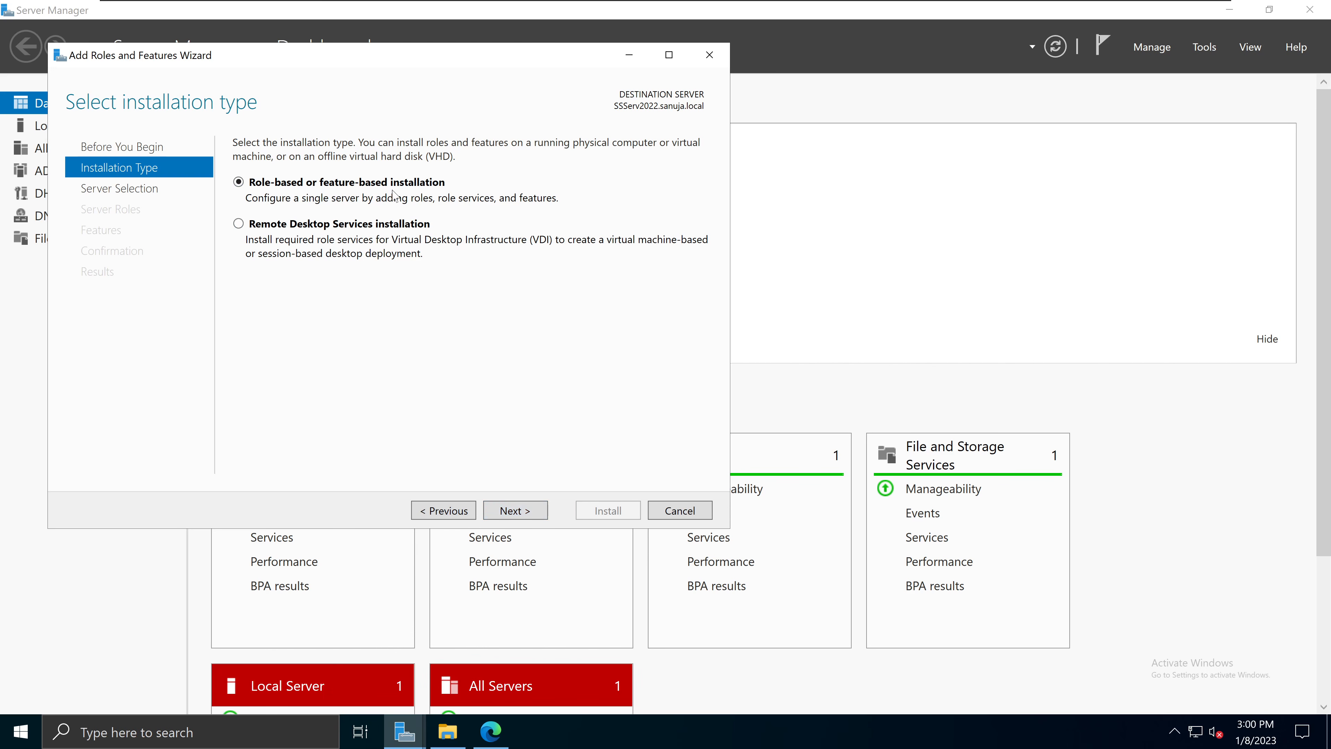
left_click(516, 511)
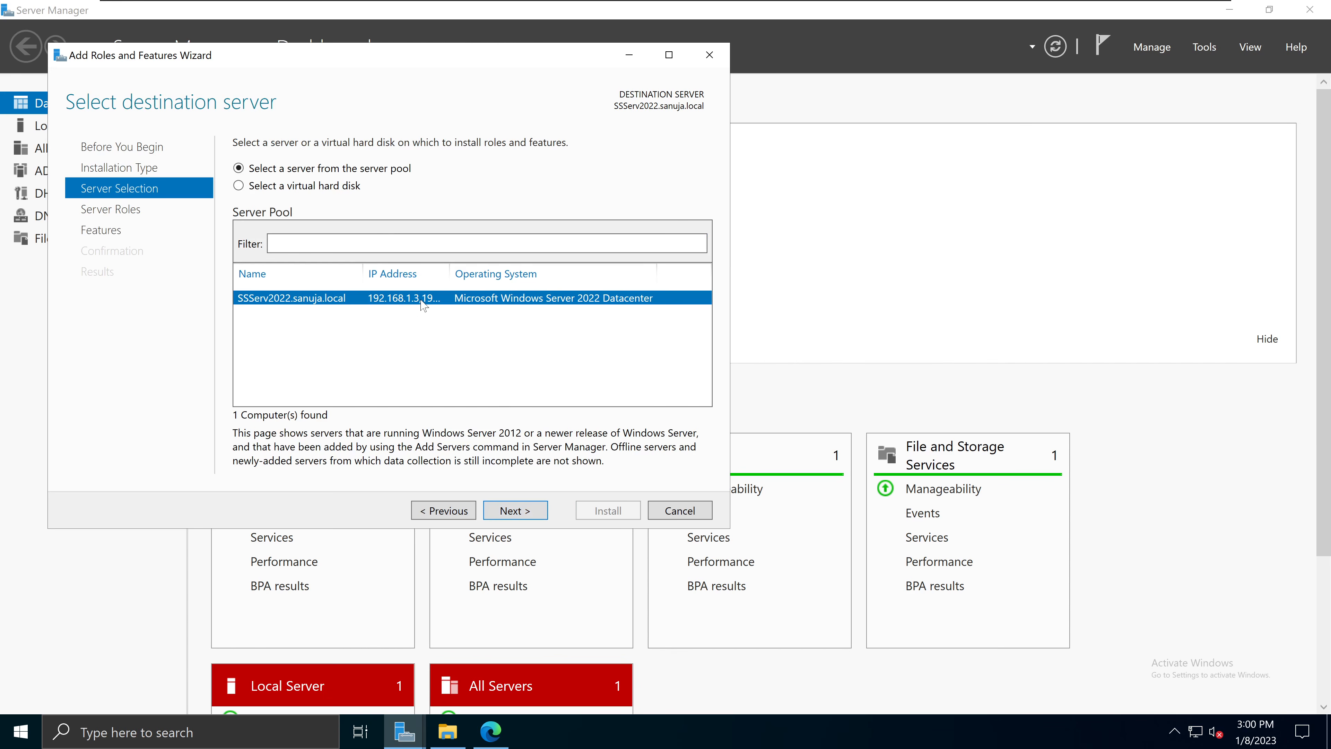
left_click(524, 513)
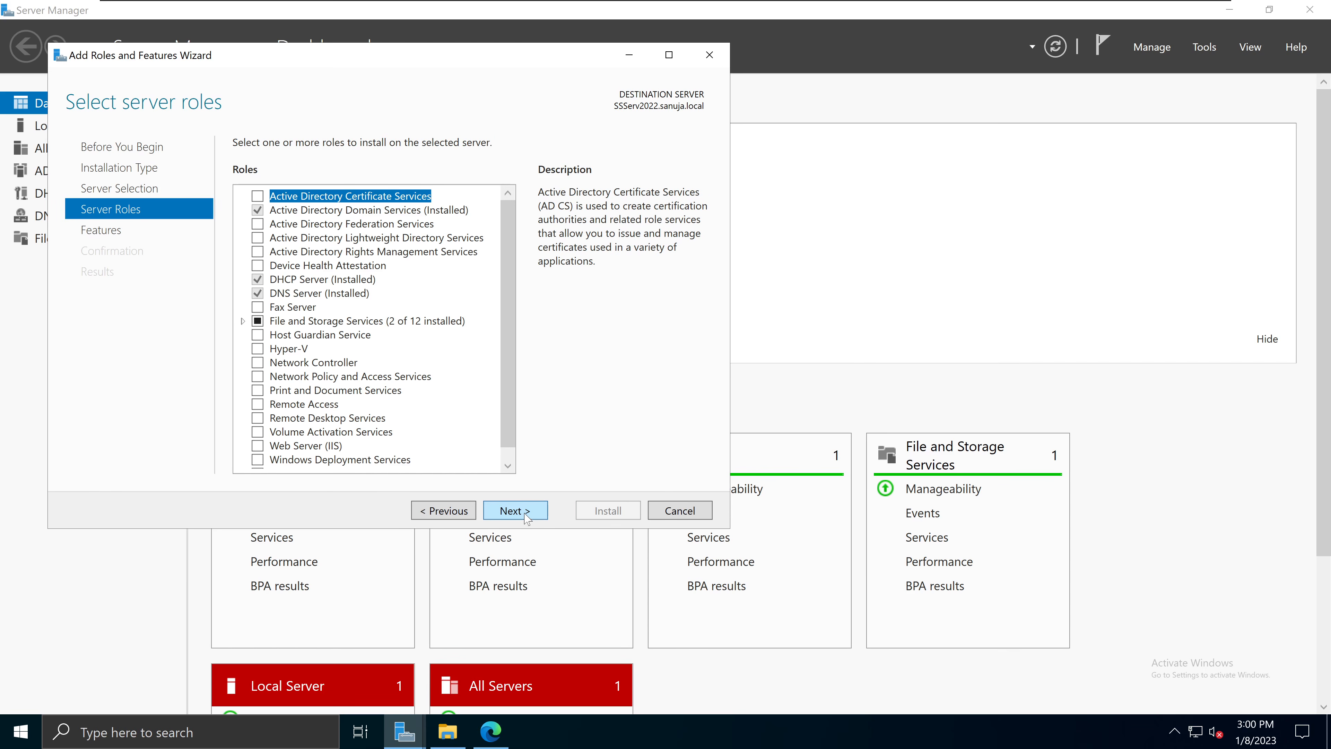
Step: Select Windows Deployment Services and add its required management tools
scroll(511, 325, "down", 1)
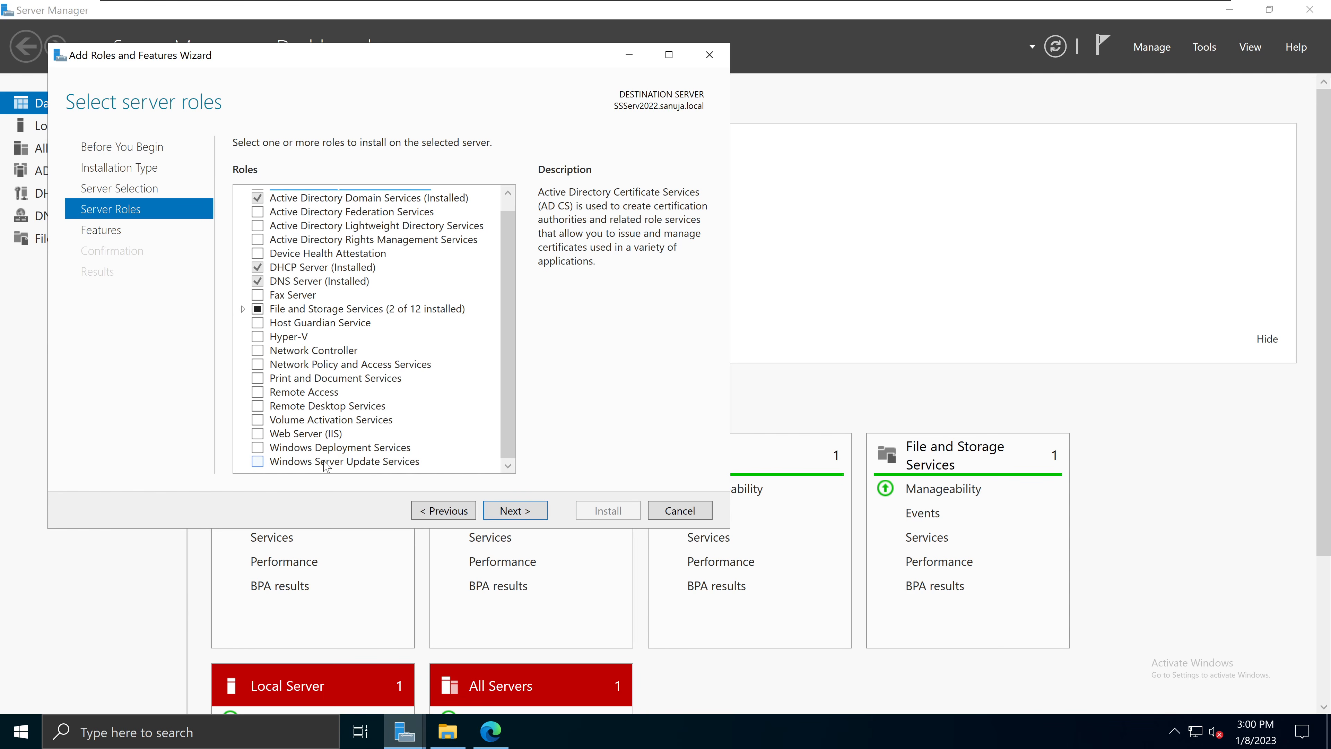
left_click(338, 450)
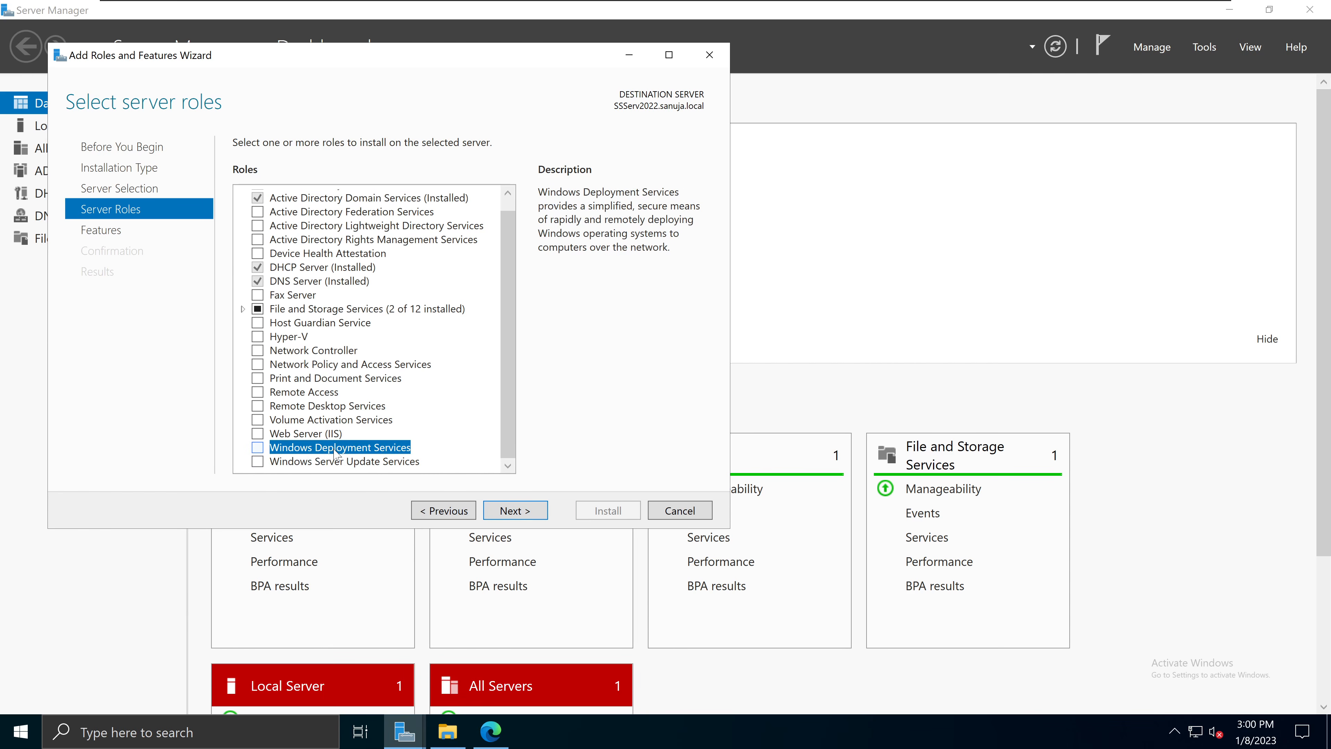
left_click(257, 448)
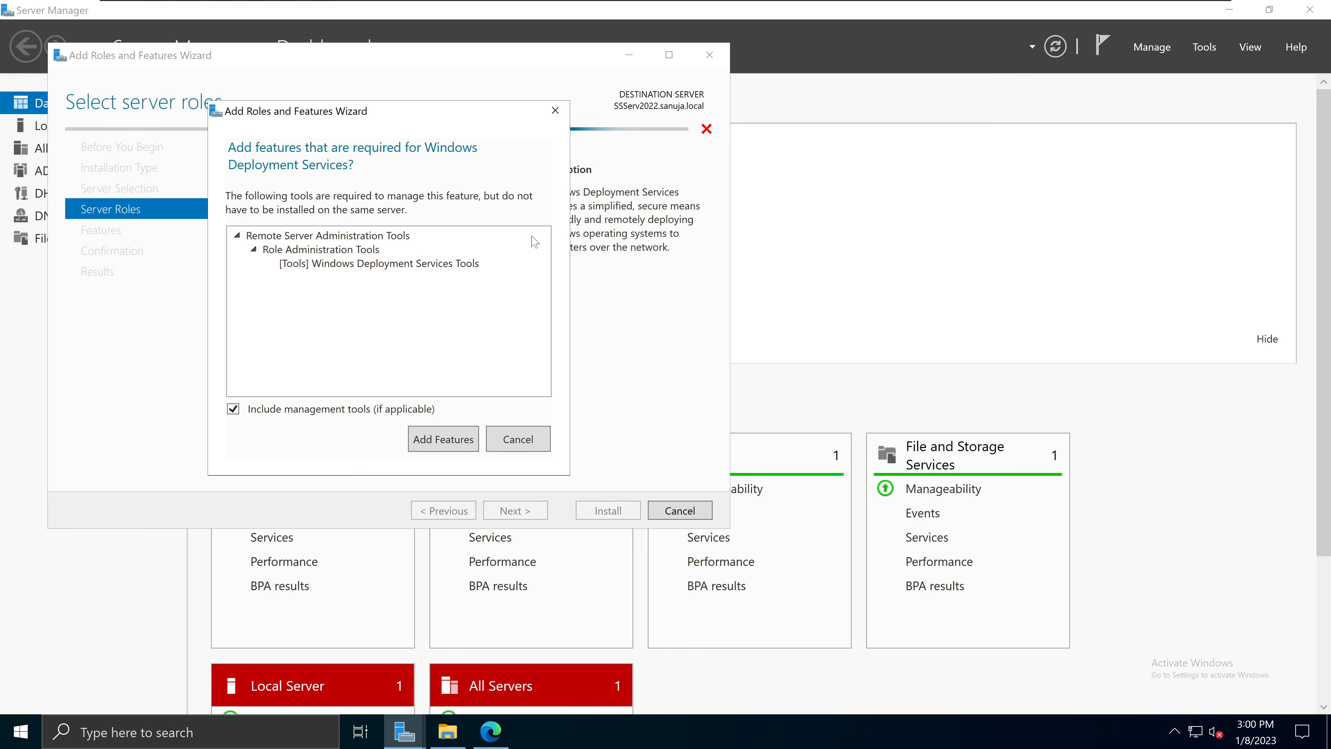
left_click(450, 442)
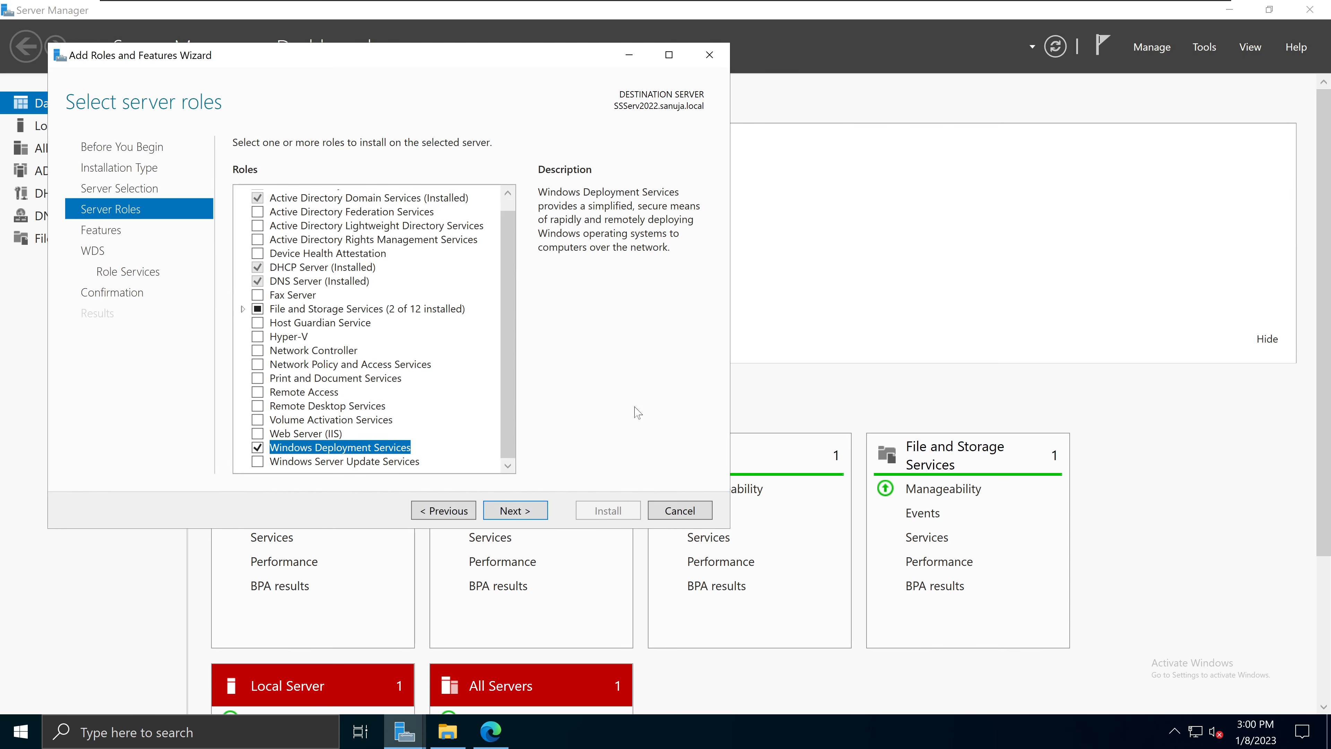
Step: Skip extra features and keep both Deployment Server and Transport Server role services
left_click(515, 511)
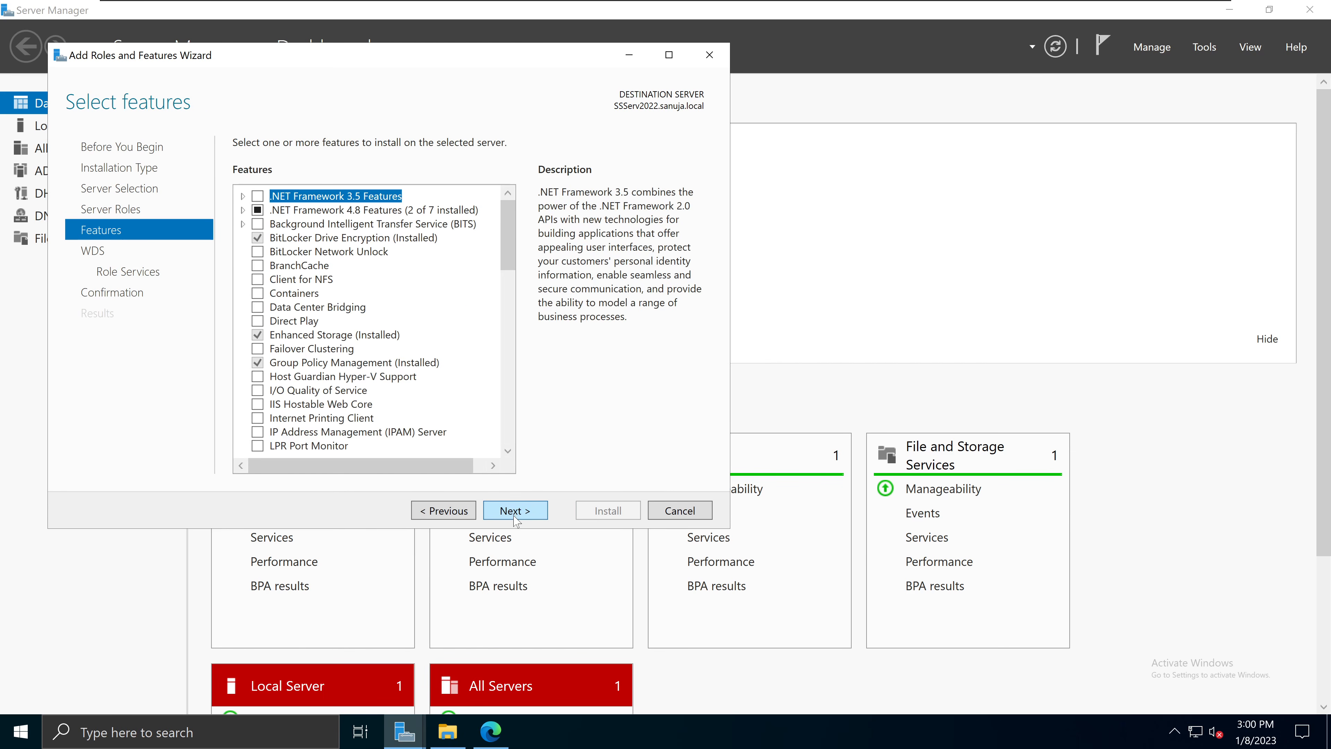
left_click(516, 510)
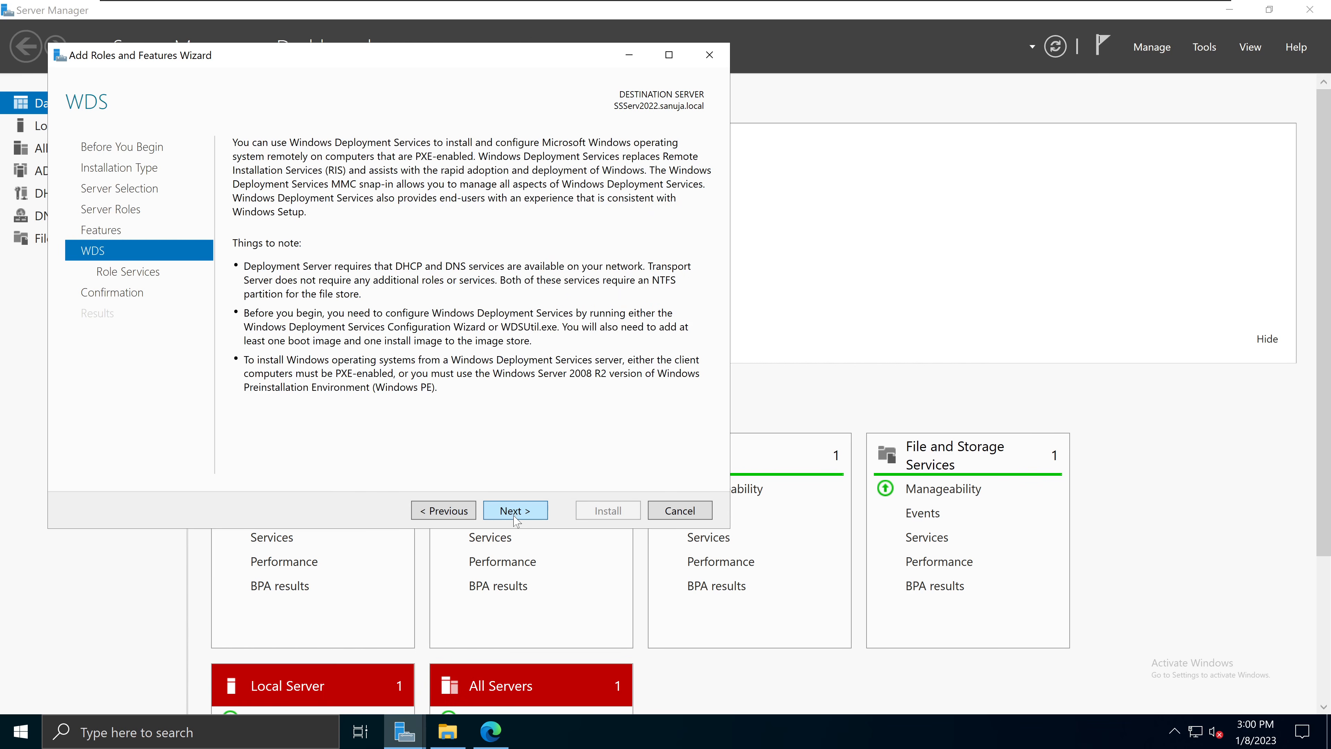
left_click(516, 511)
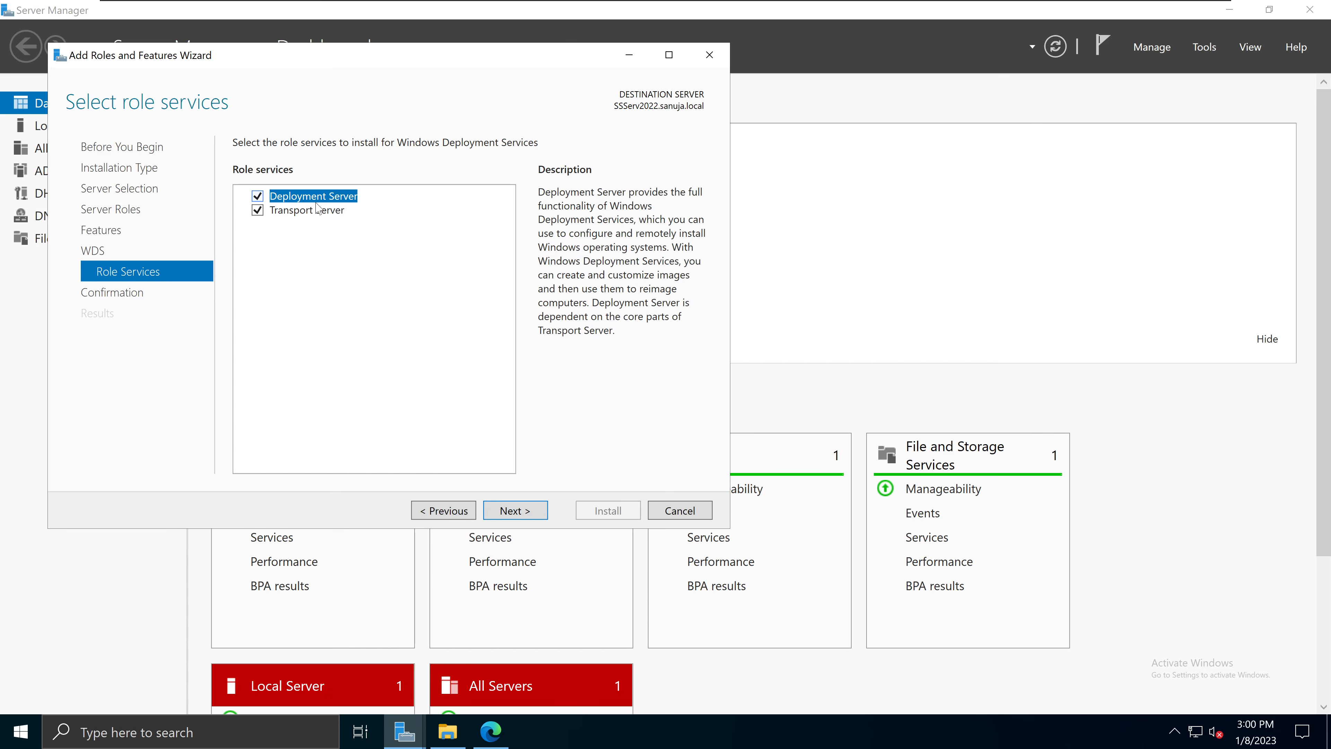
left_click(316, 215)
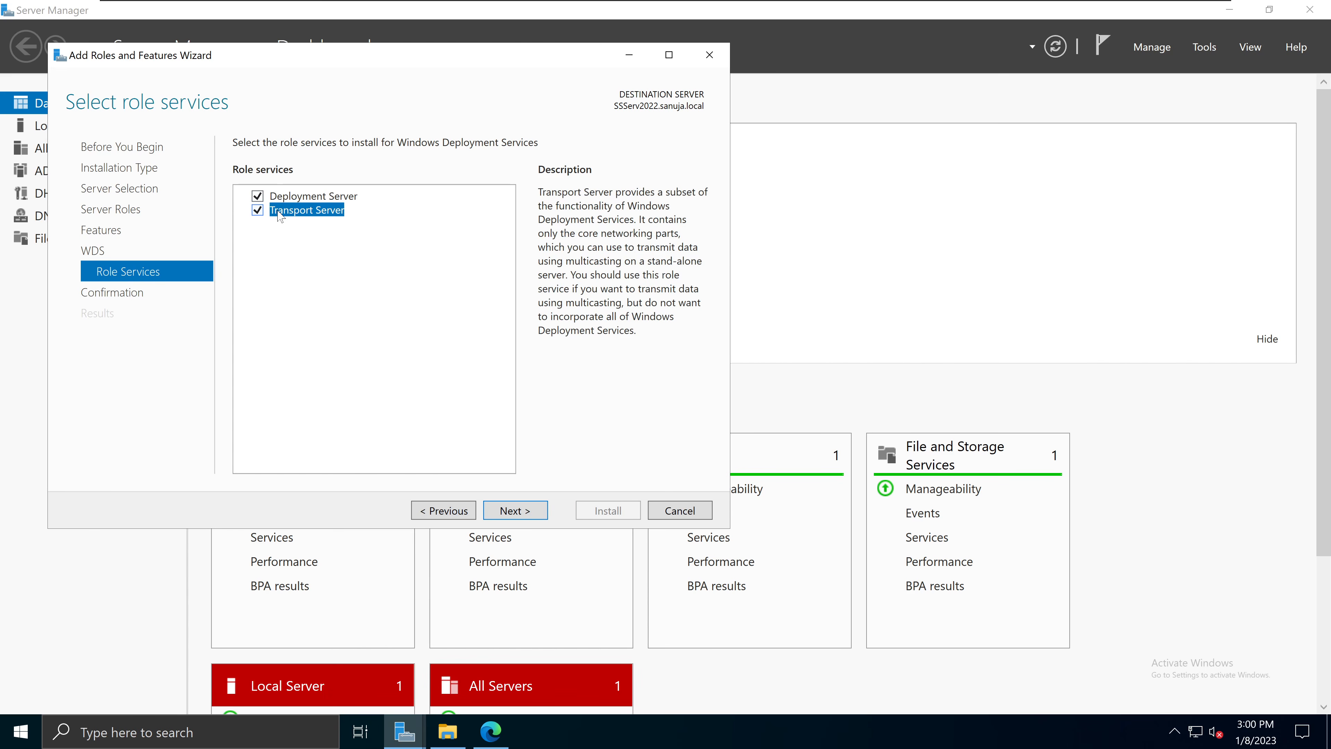
left_click(524, 516)
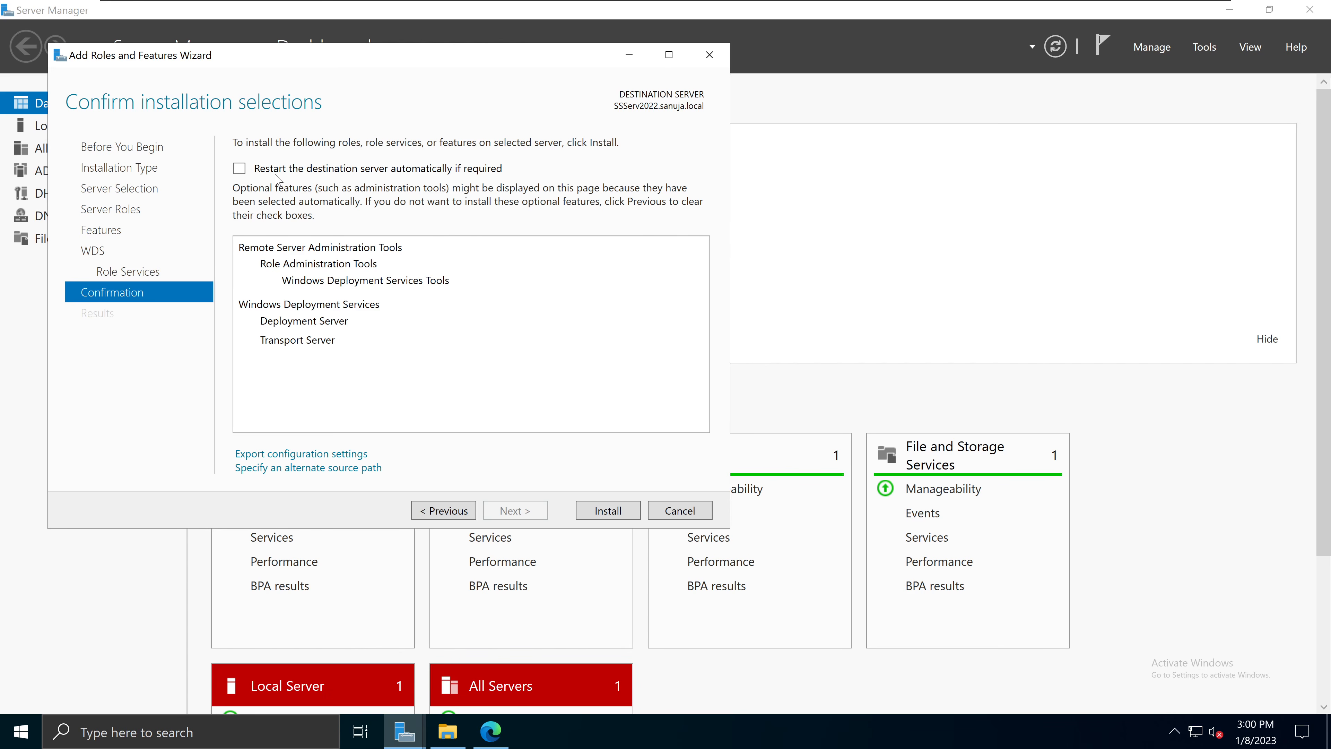
Step: Allow automatic restarts, install the WDS role, and close the wizard on success
left_click(239, 169)
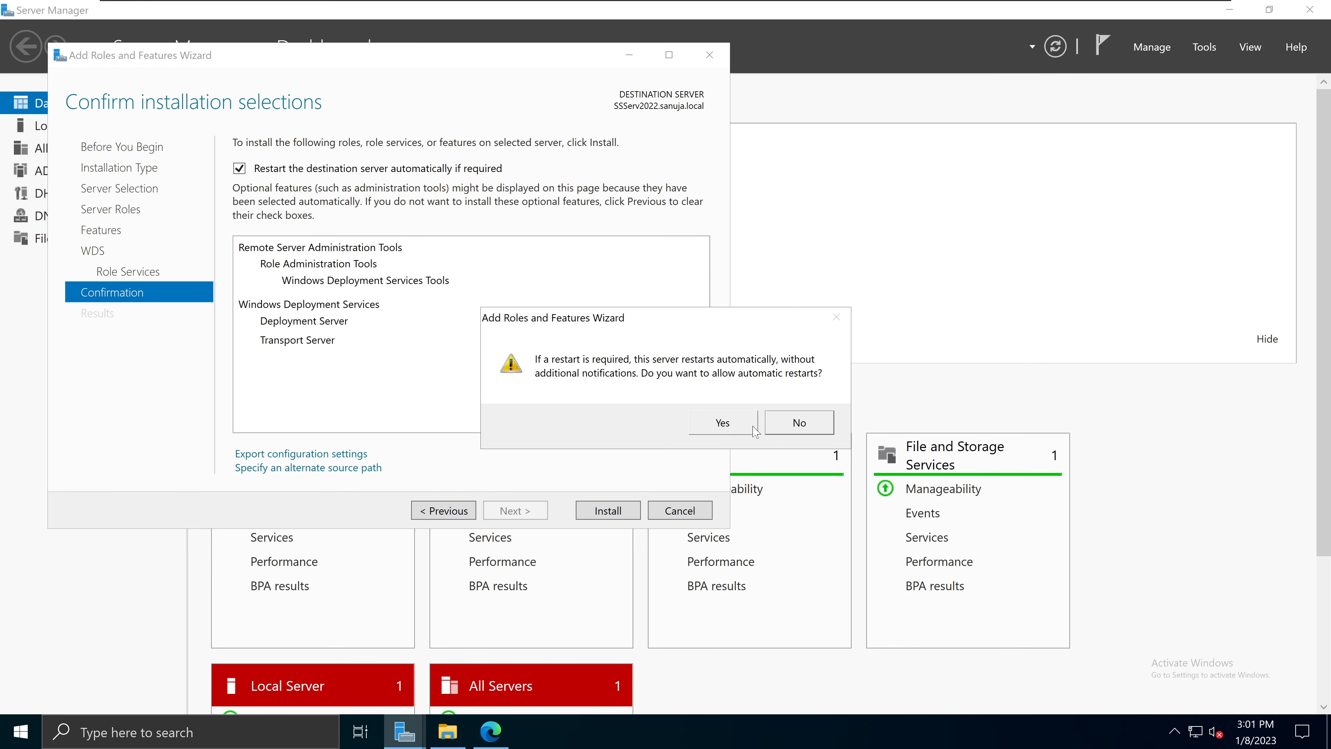
left_click(727, 424)
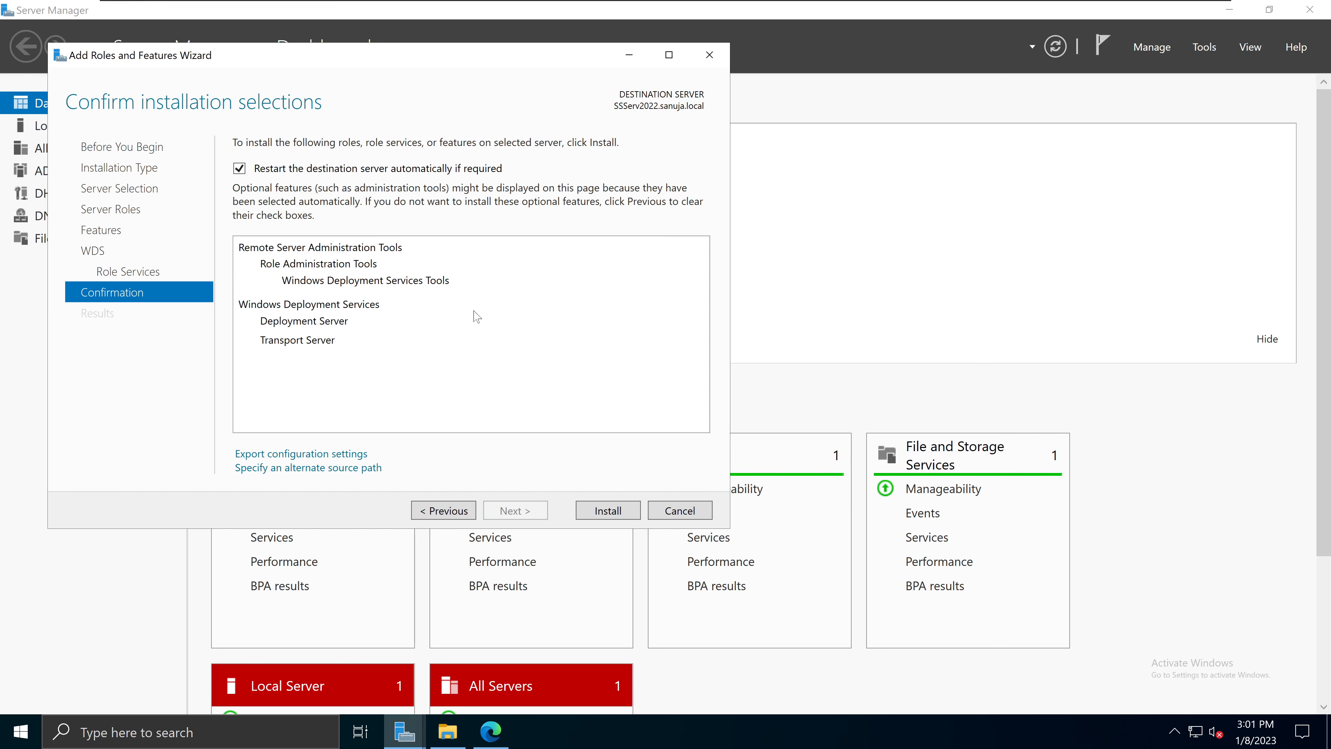
left_click(609, 517)
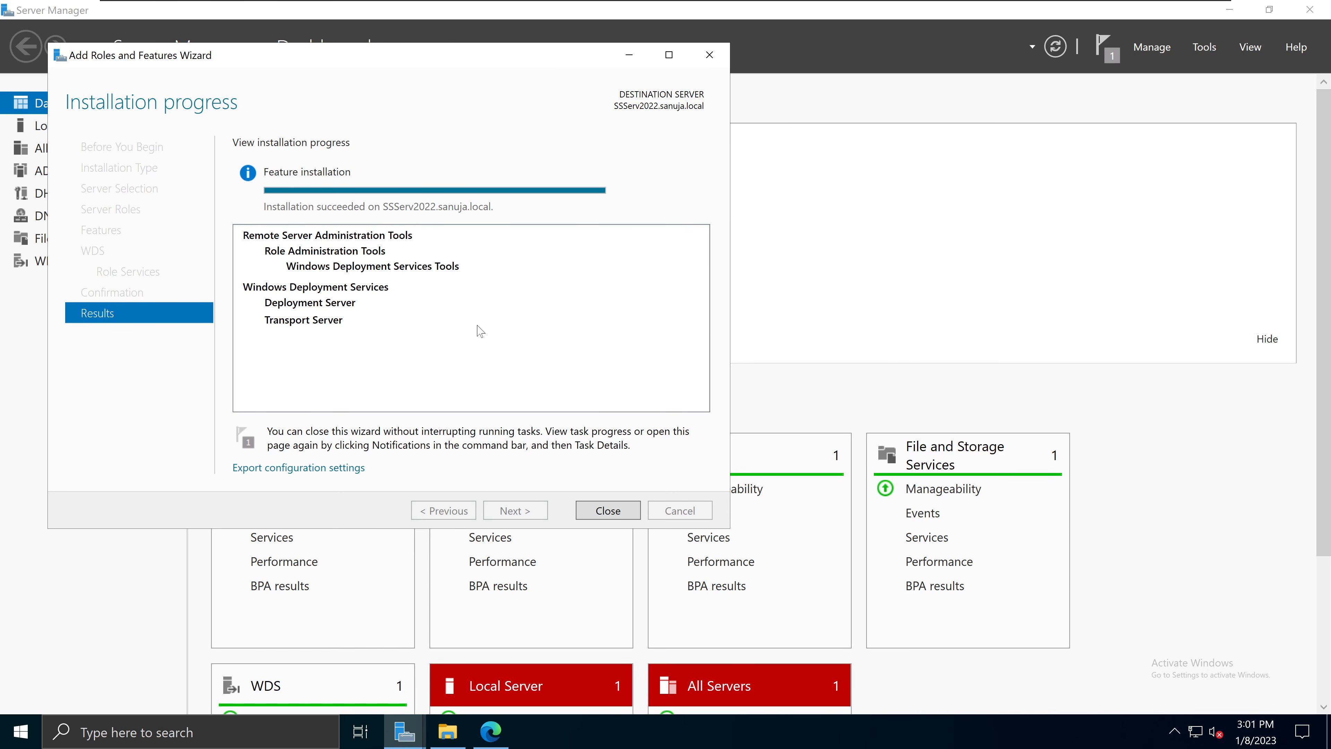
left_click(623, 509)
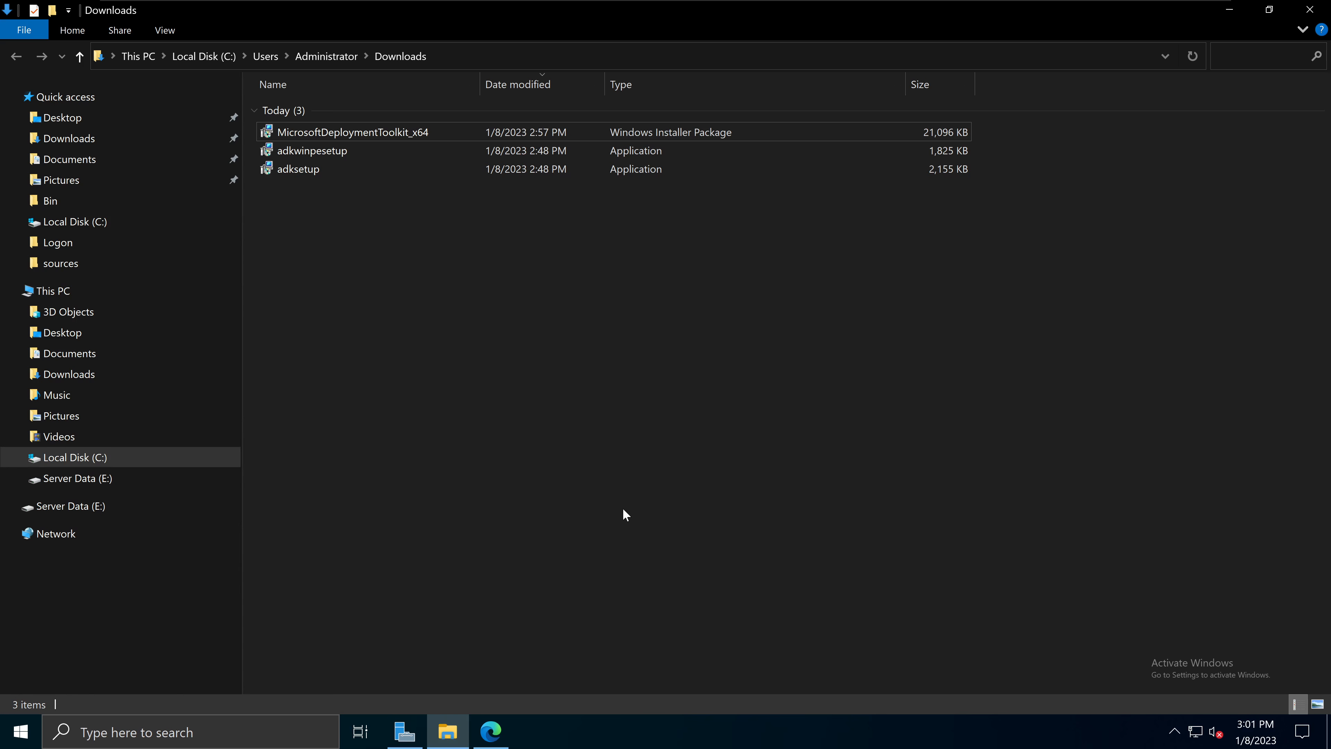
Step: Launch Windows Deployment Services from Server Manager's Tools menu
left_click(404, 731)
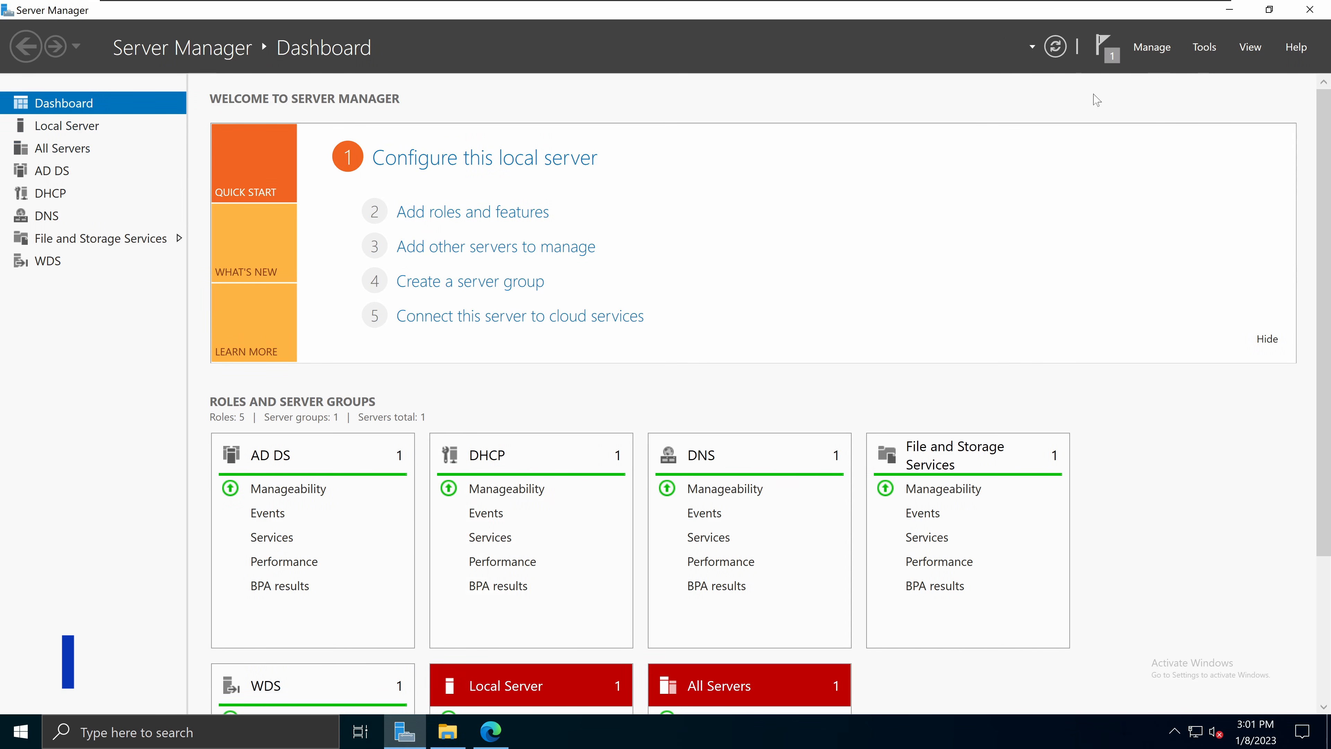
left_click(1206, 48)
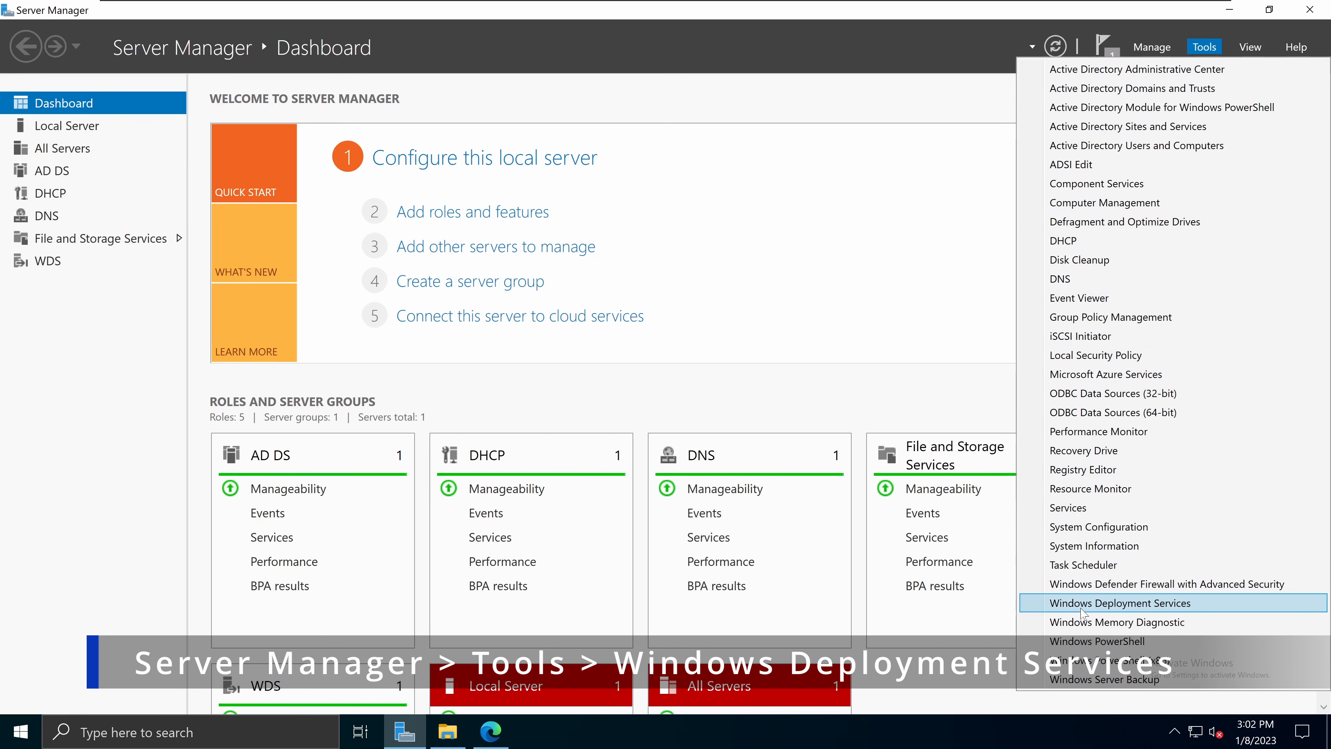
left_click(1214, 608)
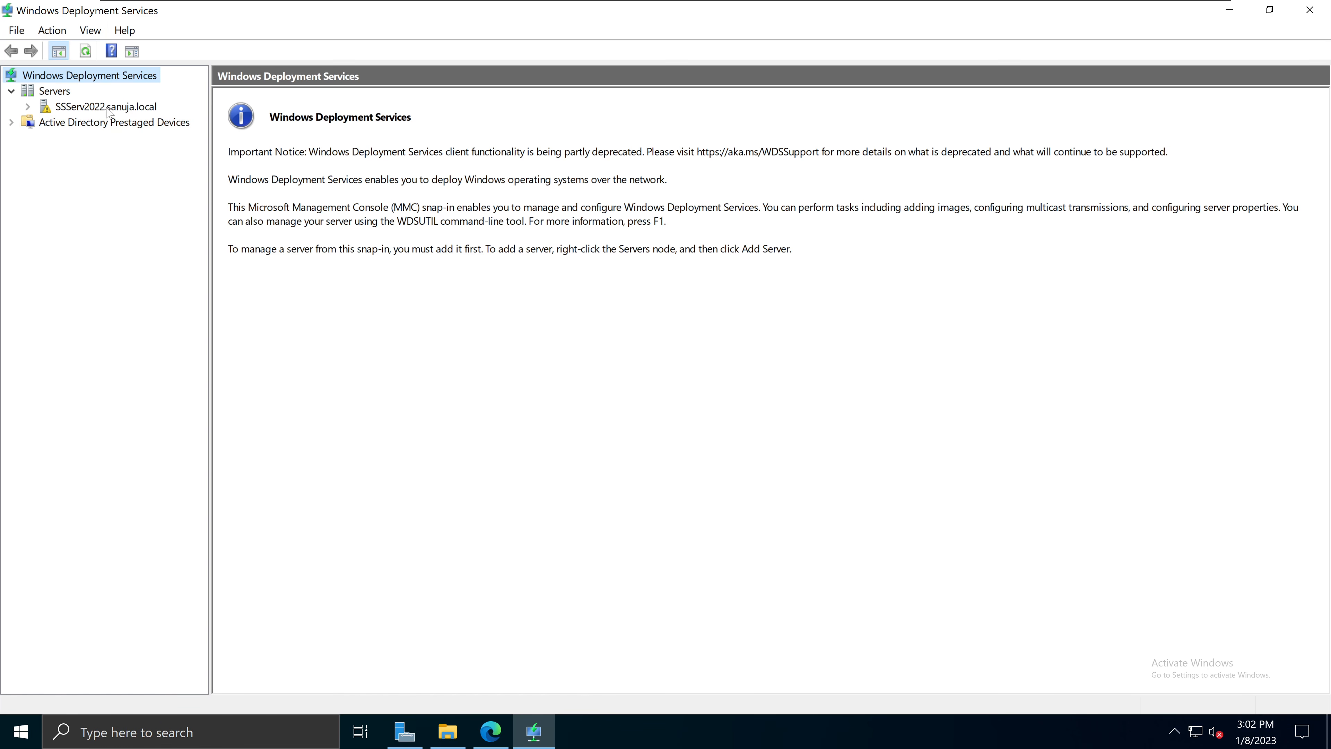
Step: Run Configure Server on the local WDS server to open the Configuration Wizard
left_click(134, 109)
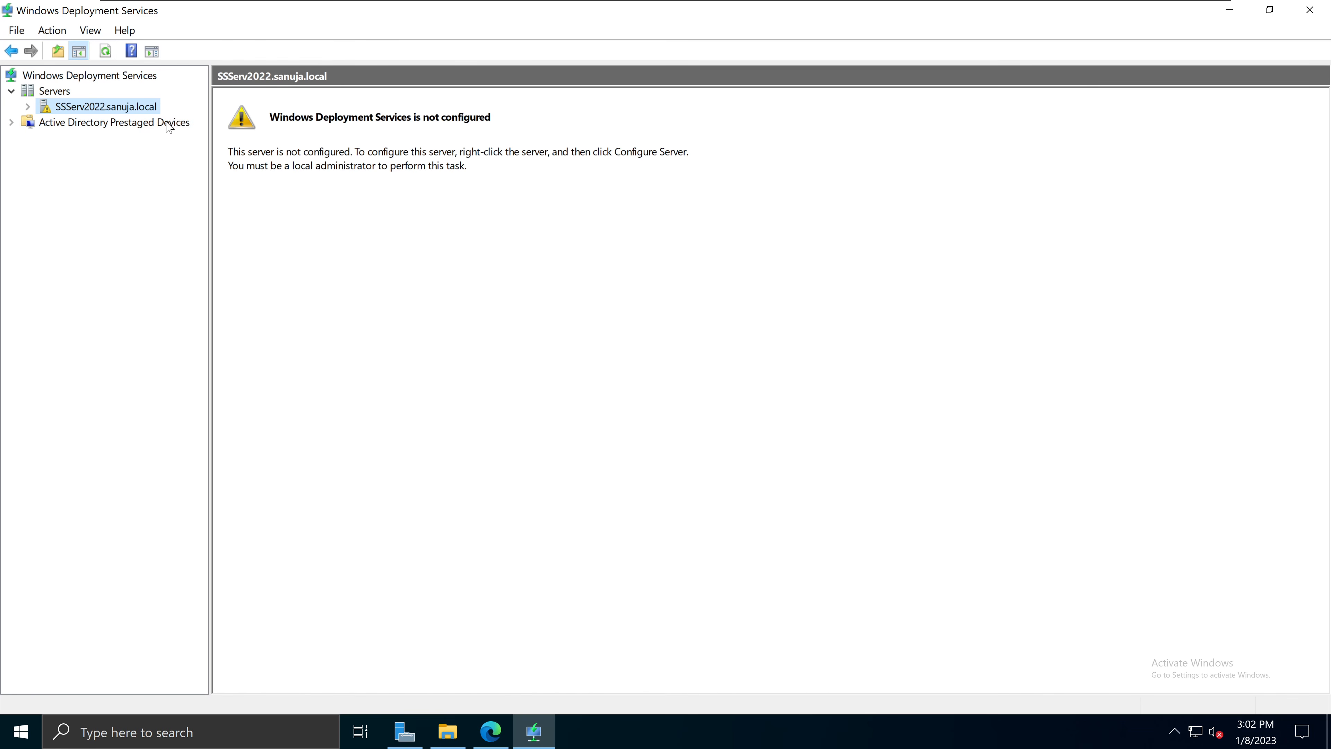
right_click(85, 112)
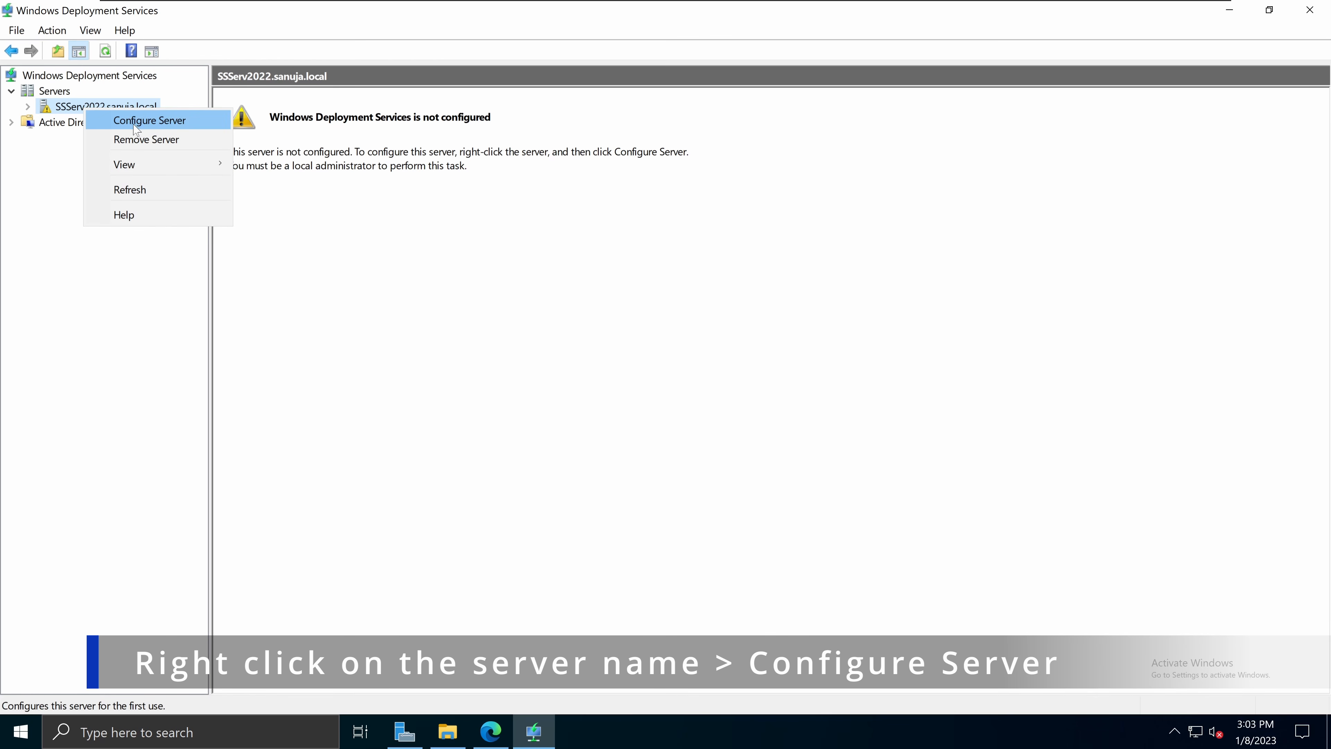
left_click(168, 125)
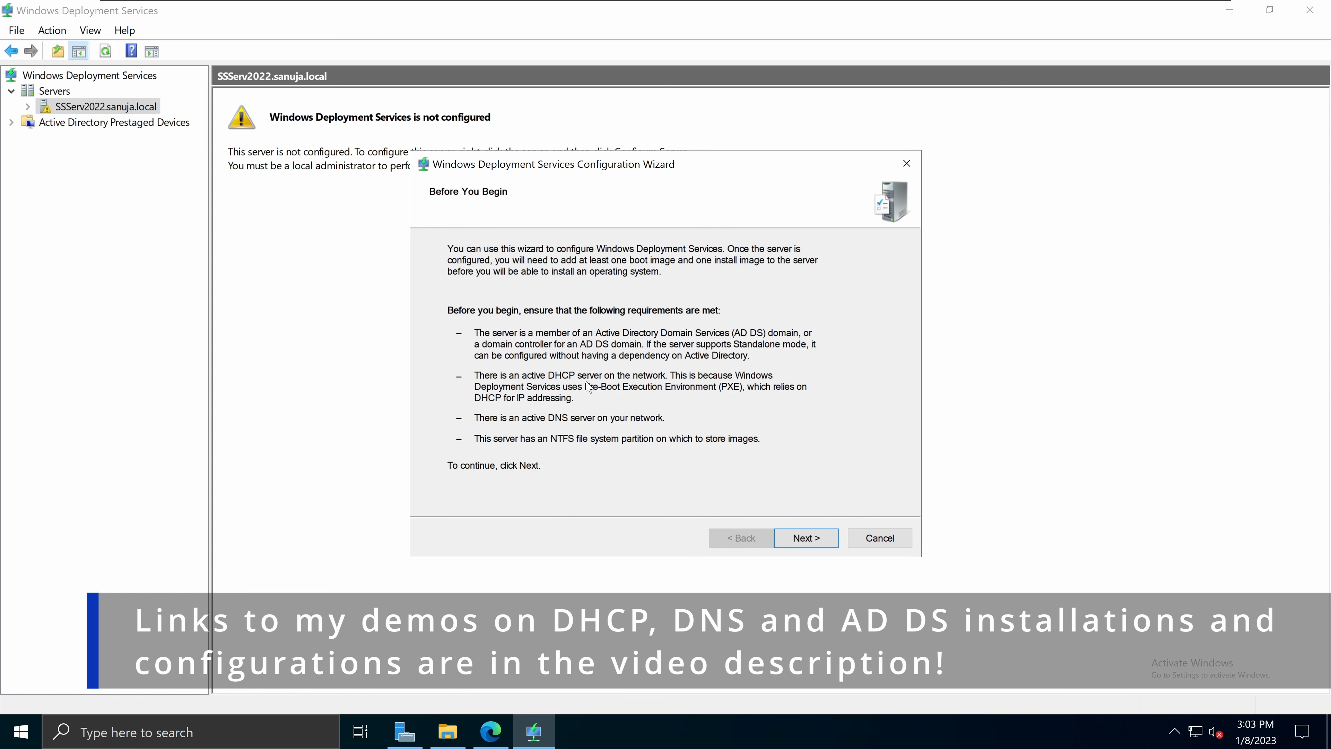
Step: Pass Before You Begin and keep Integrated with Active Directory in the WDS wizard
left_click(402, 732)
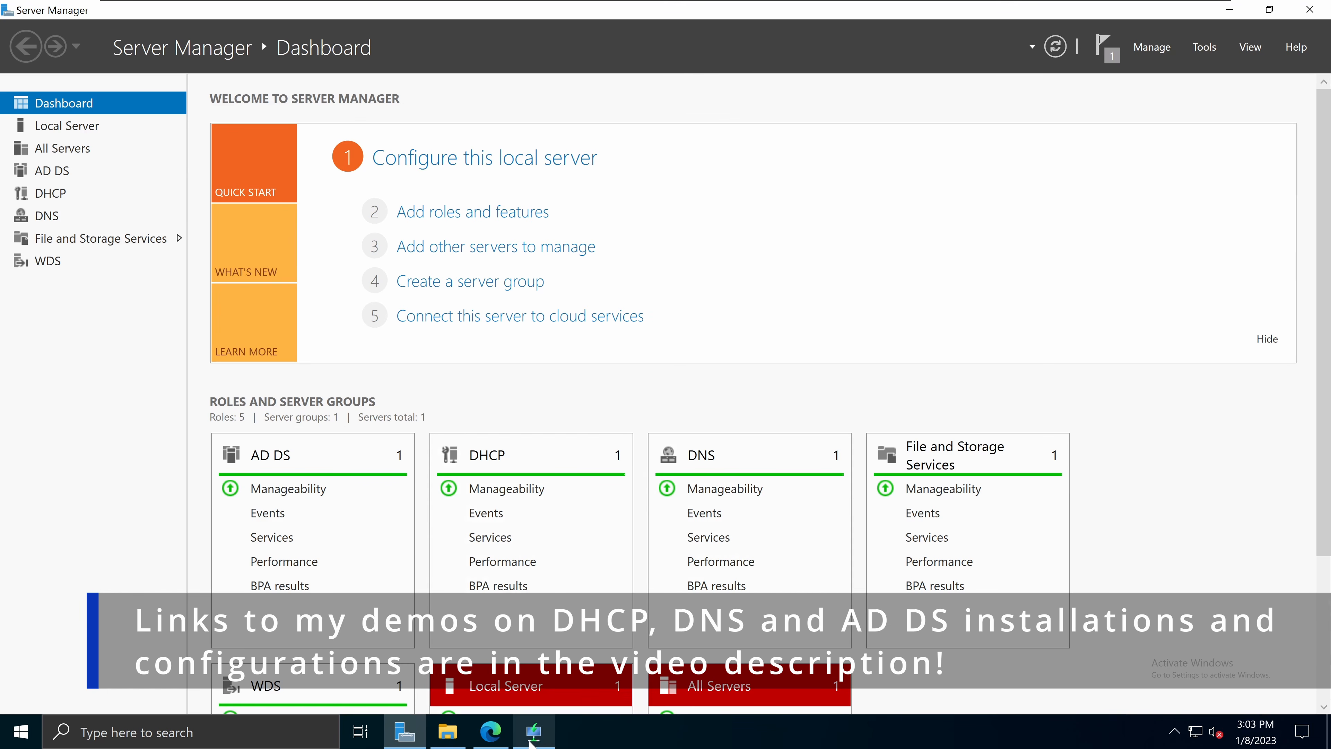
mouse_move(531, 743)
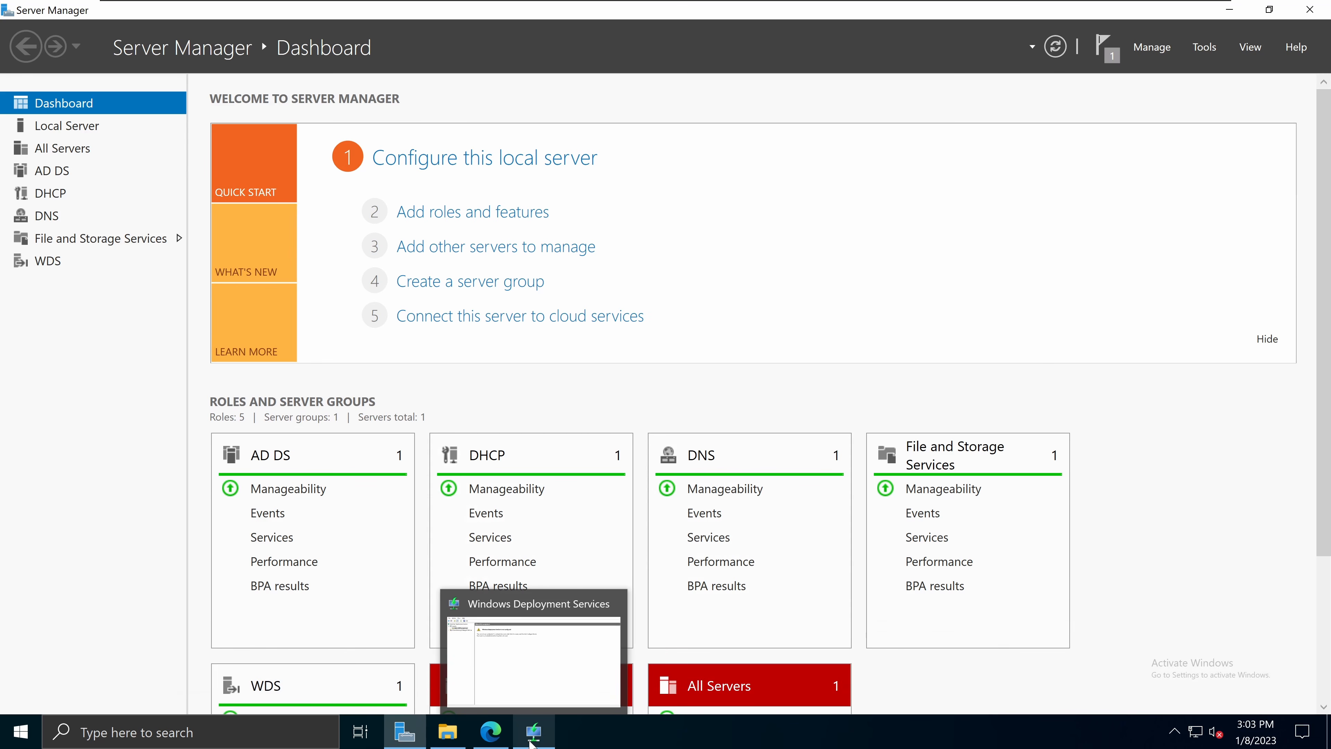
left_click(530, 743)
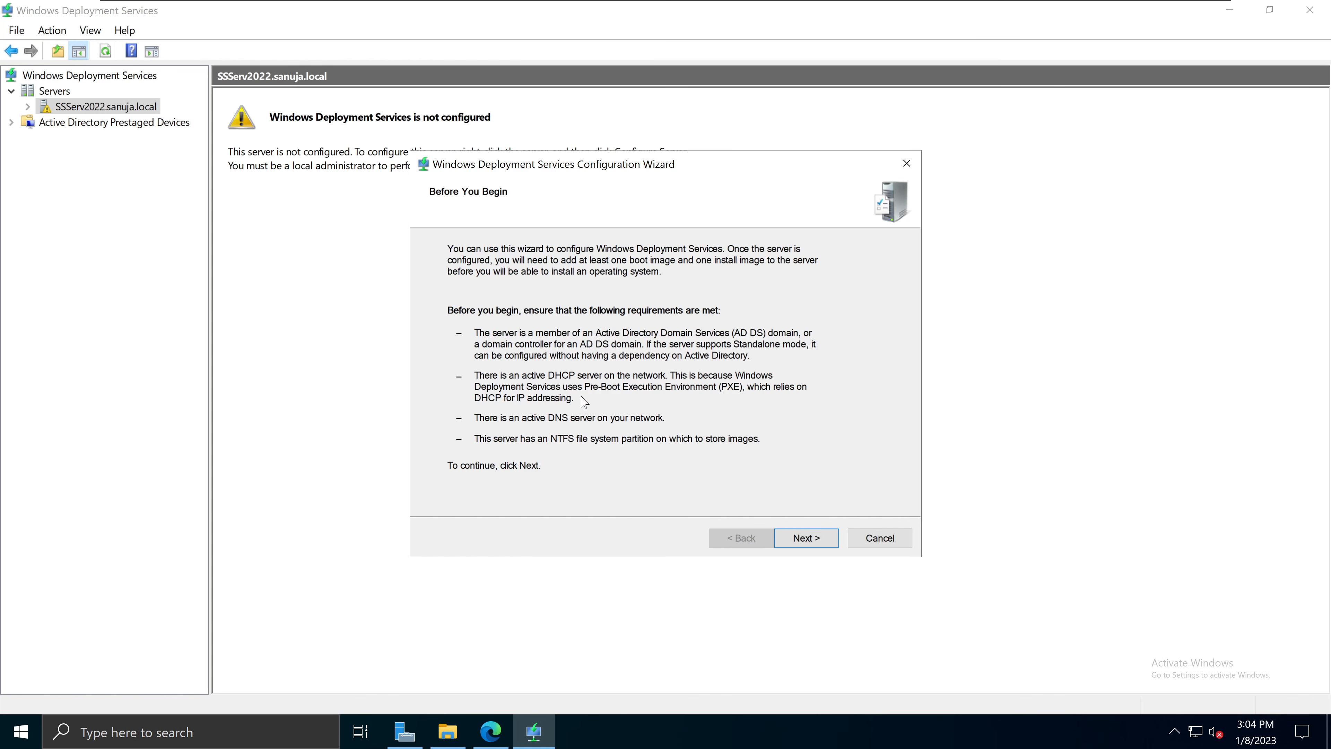
left_click(815, 540)
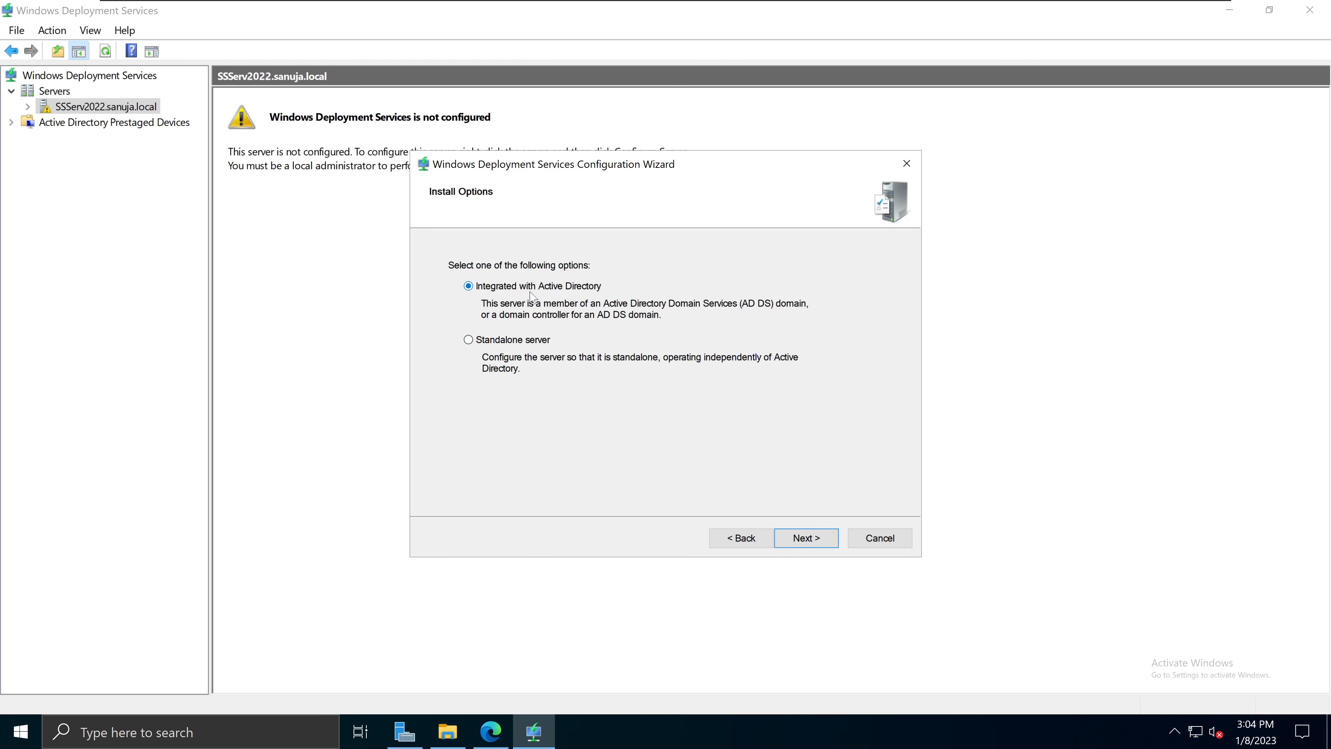
left_click(807, 538)
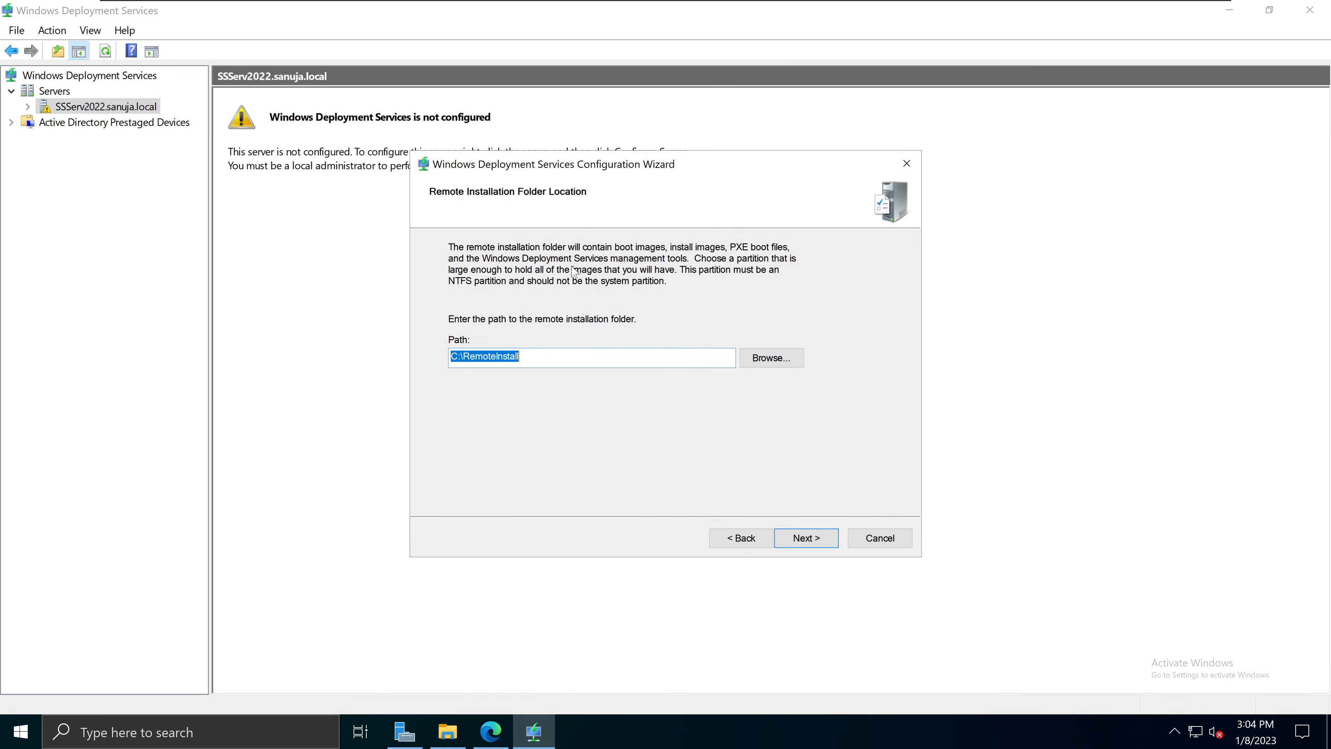
left_click(448, 732)
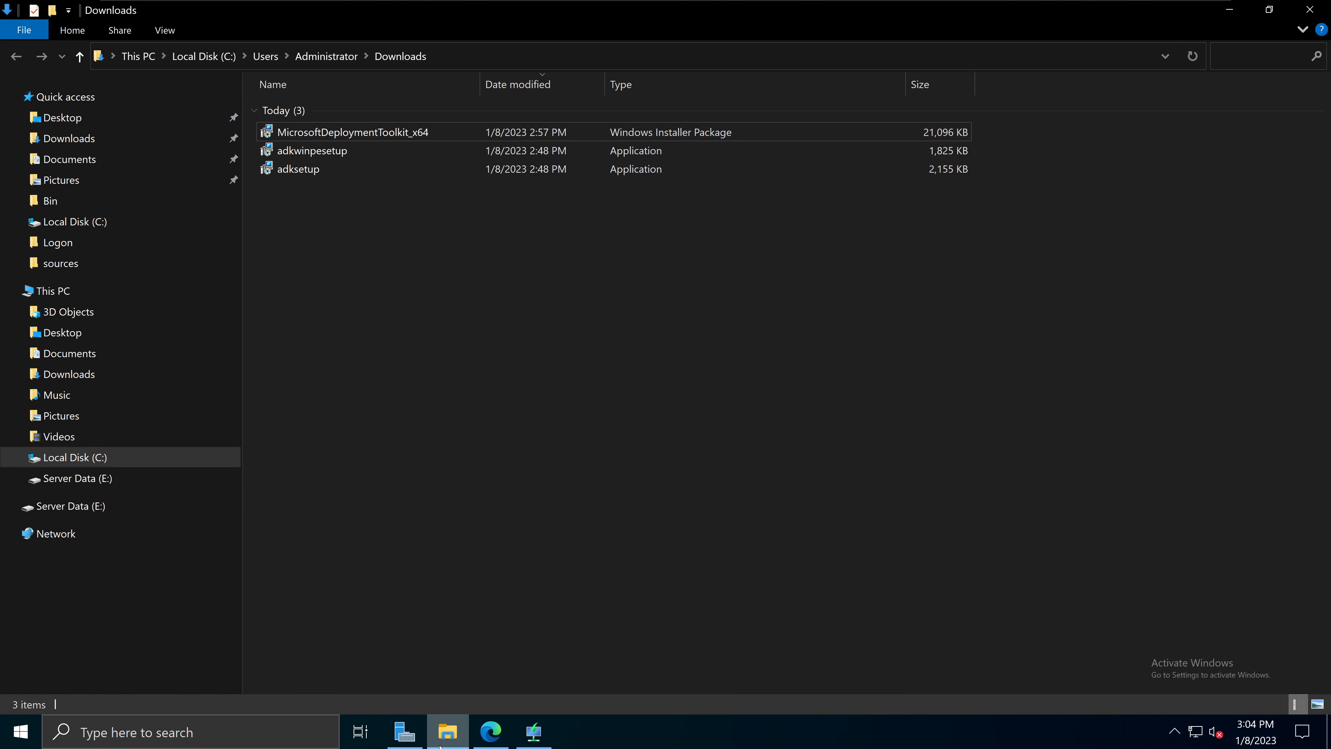
left_click(152, 289)
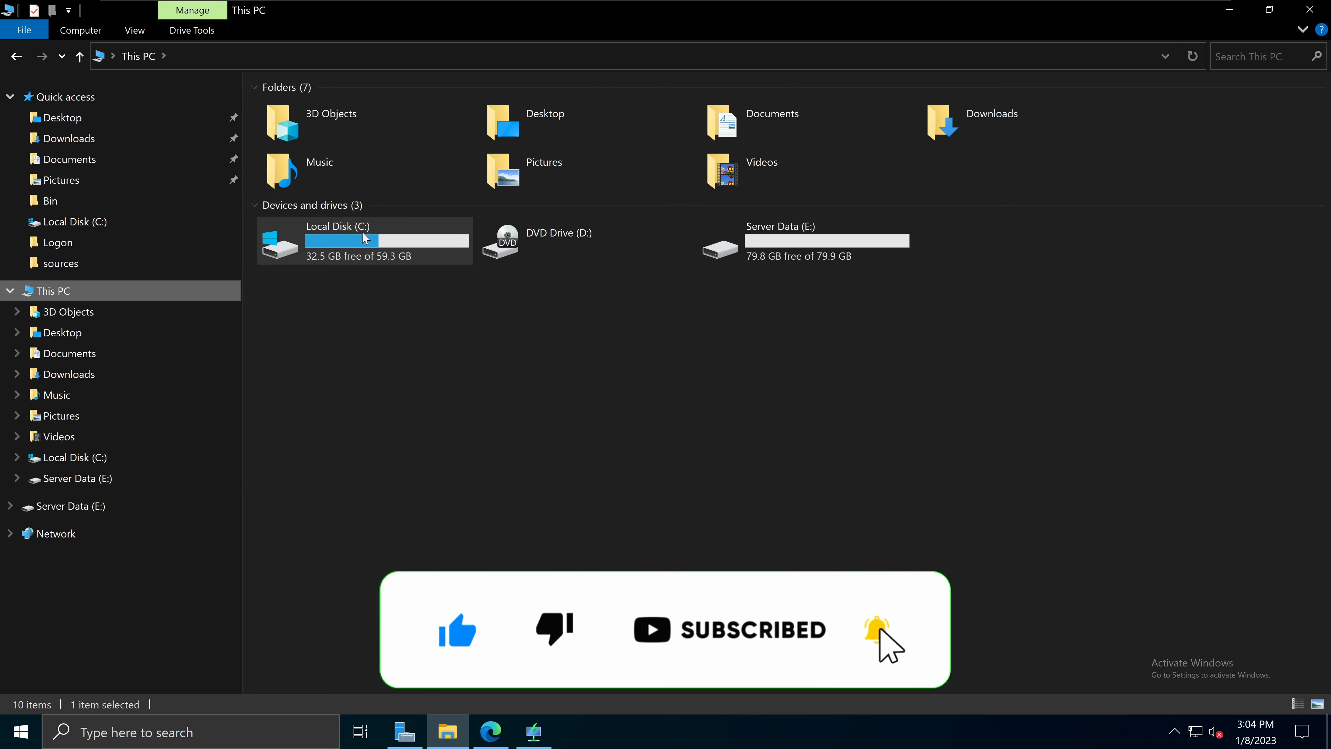
left_click(797, 243)
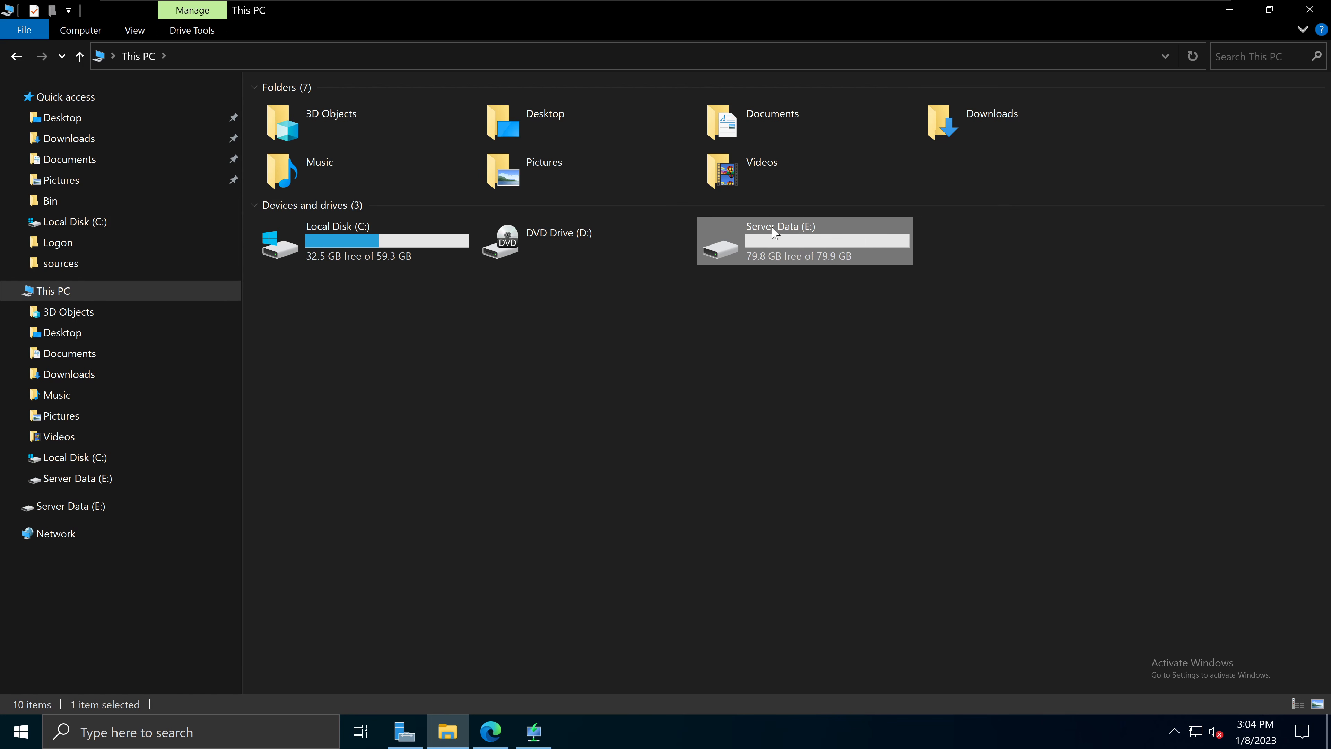
double_click(807, 242)
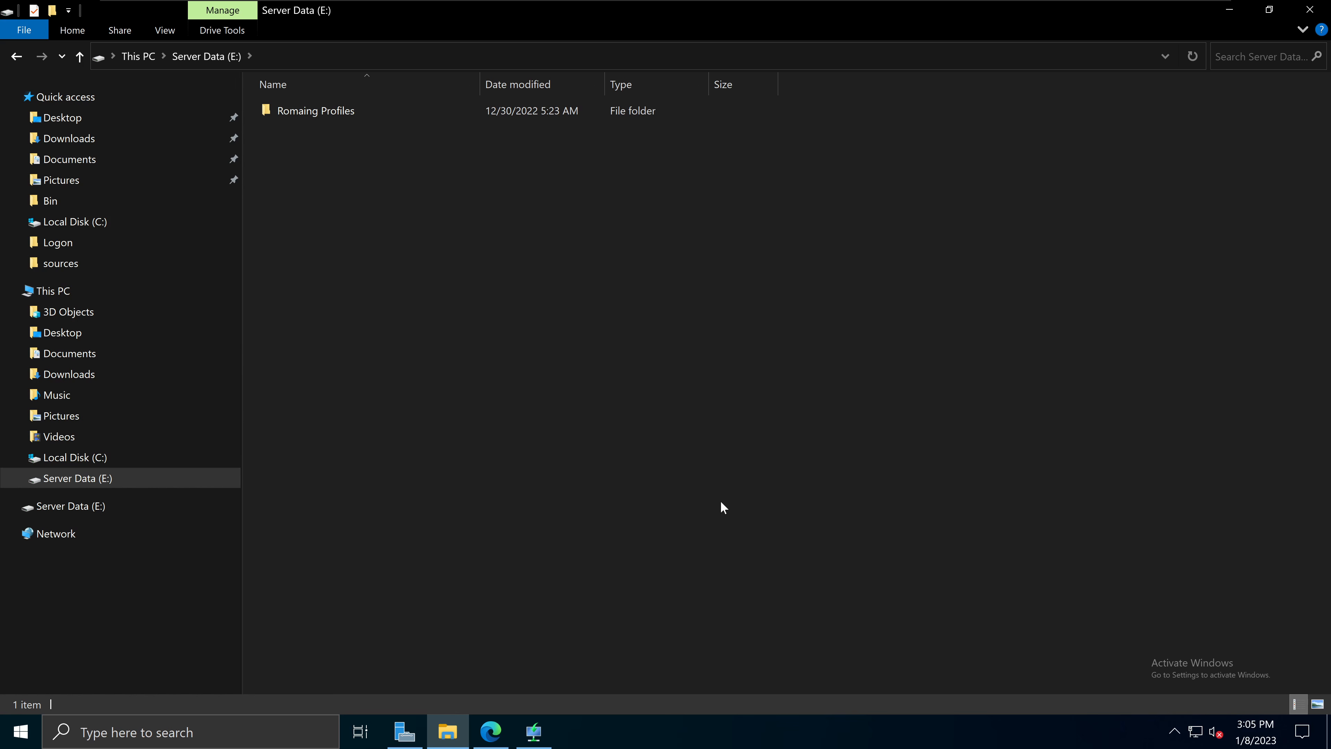
left_click(123, 289)
double_click(793, 246)
left_click(533, 732)
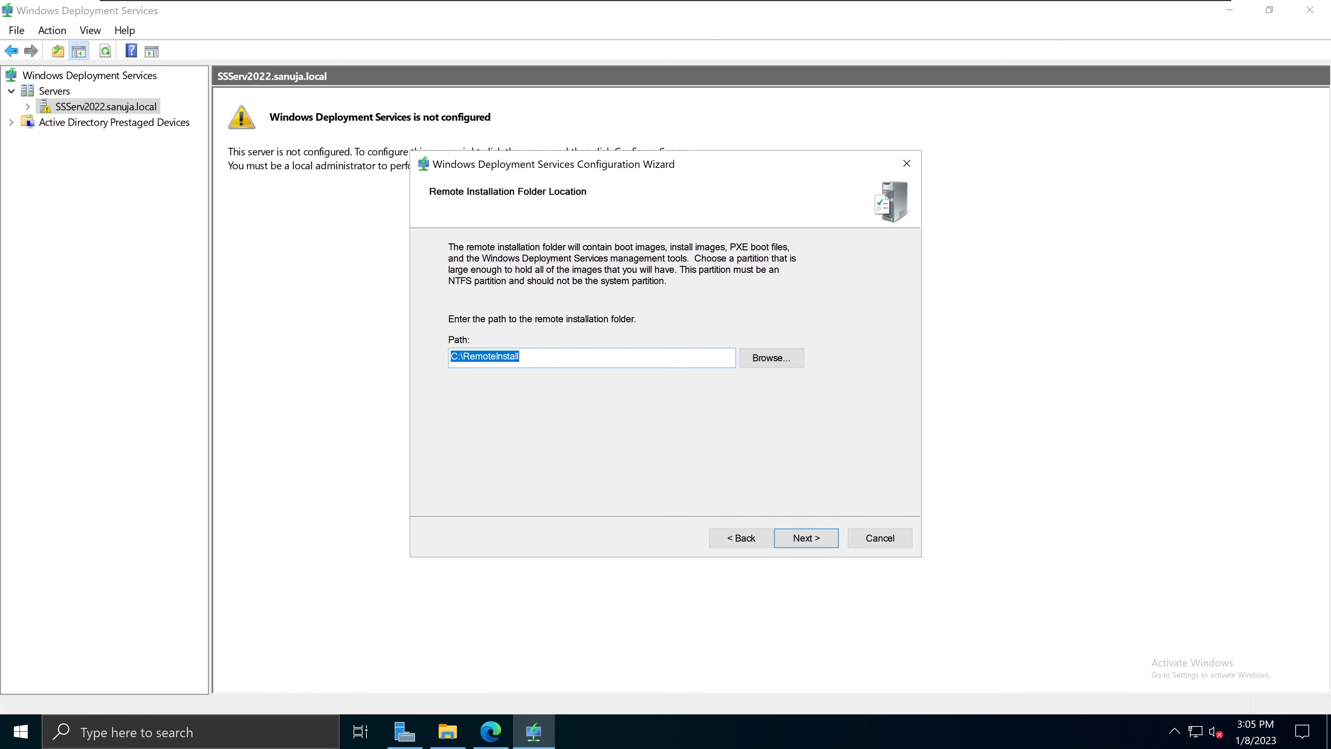
Step: Change the remote installation path to E:\RemoteInstall and keep both proxy DHCP options ticked
left_click(457, 356)
type("E")
left_click(805, 540)
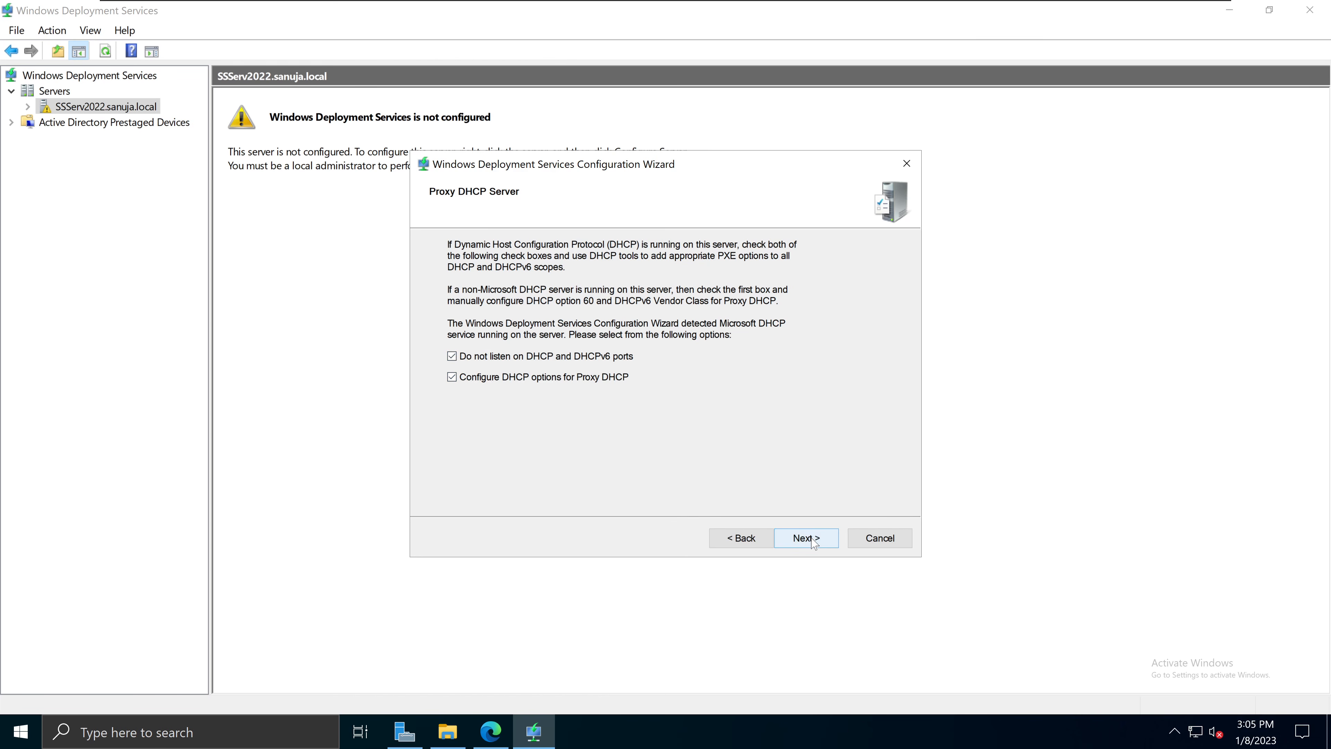
left_click(820, 543)
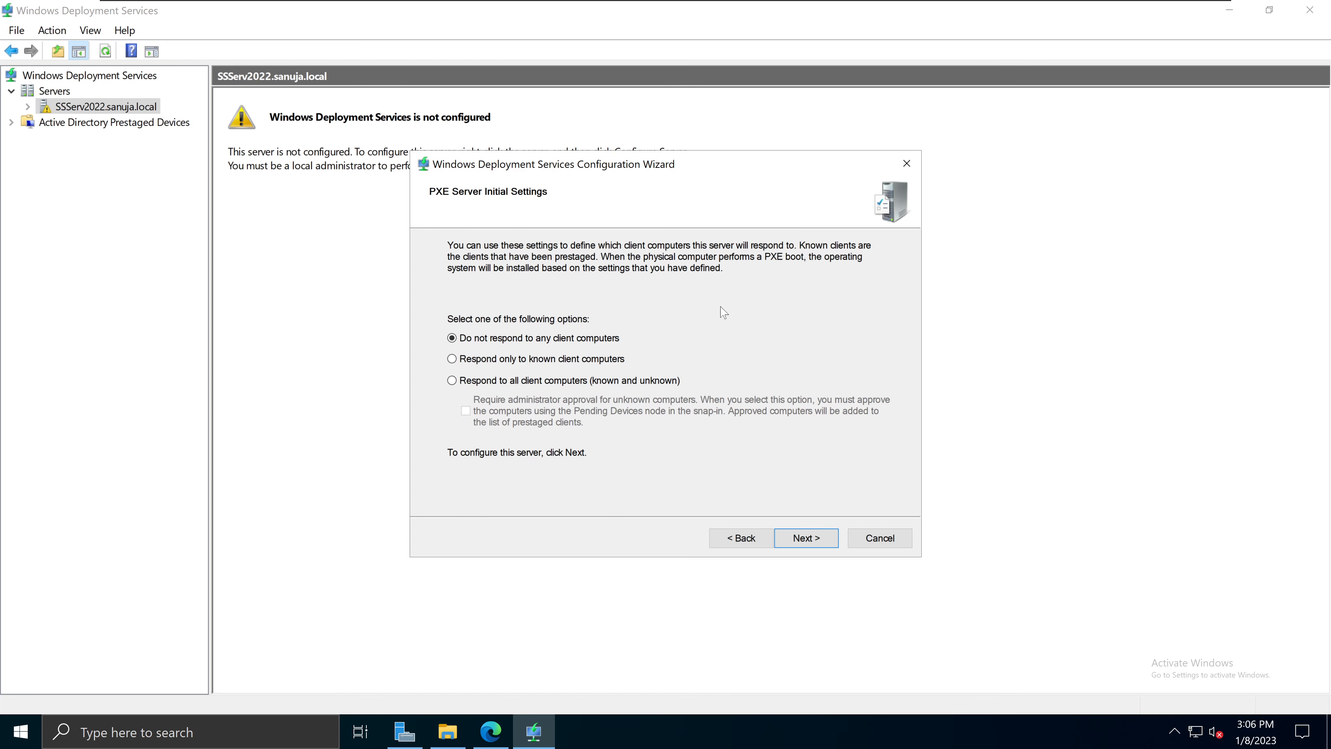
Step: Choose 'Respond to all client computers (known and unknown)' and run the configuration to completion
left_click(484, 386)
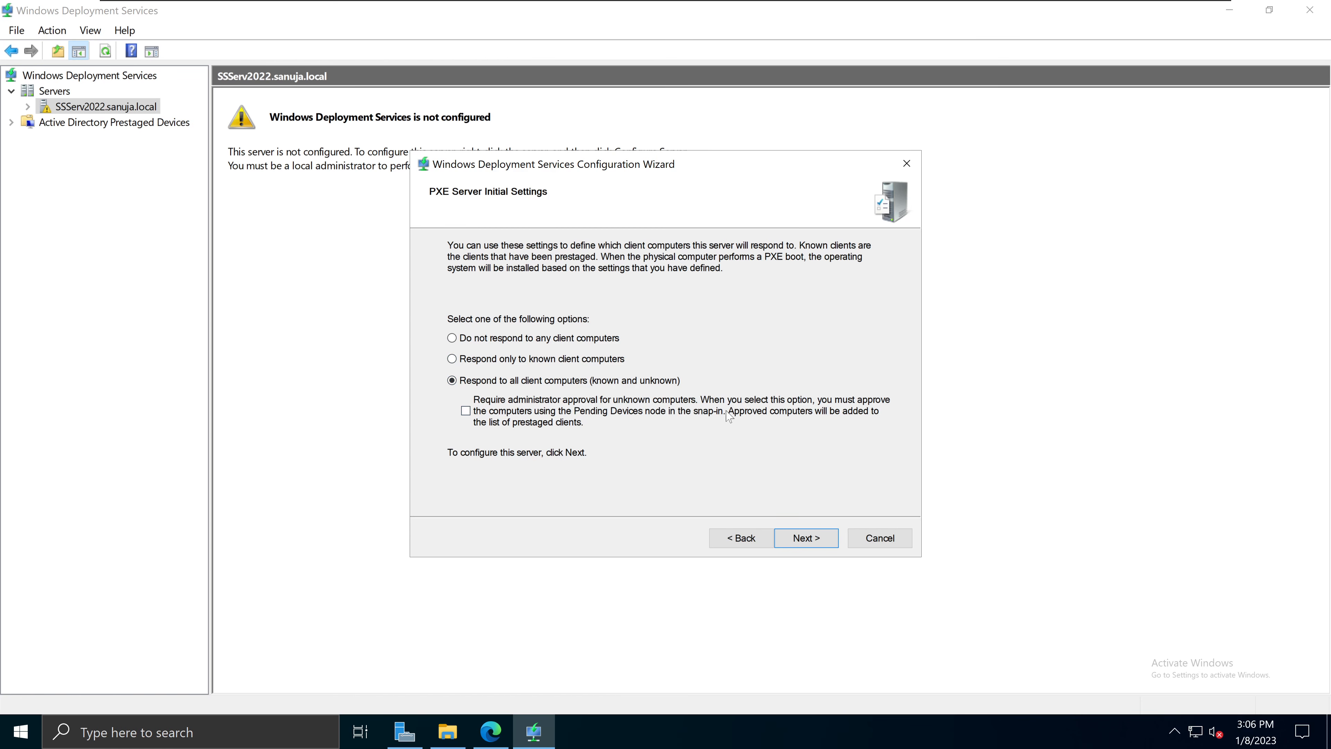
left_click(807, 539)
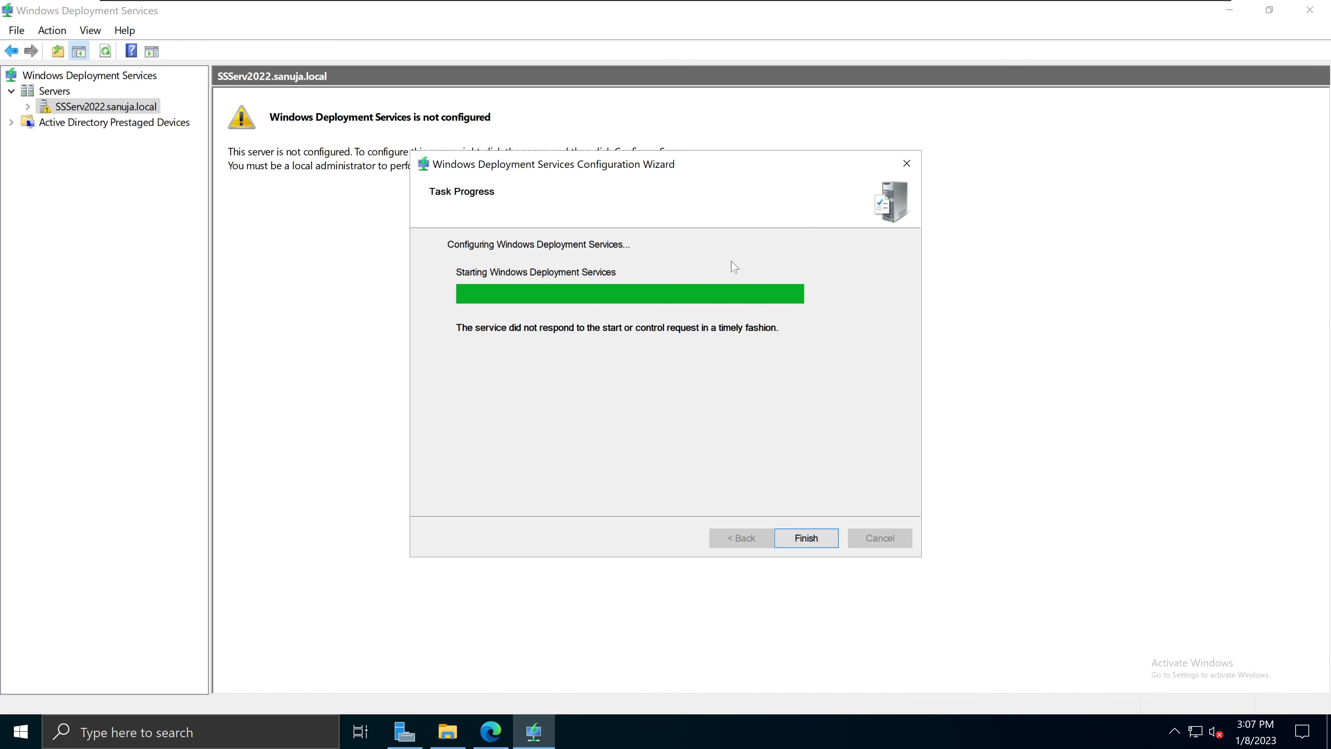
left_click(812, 544)
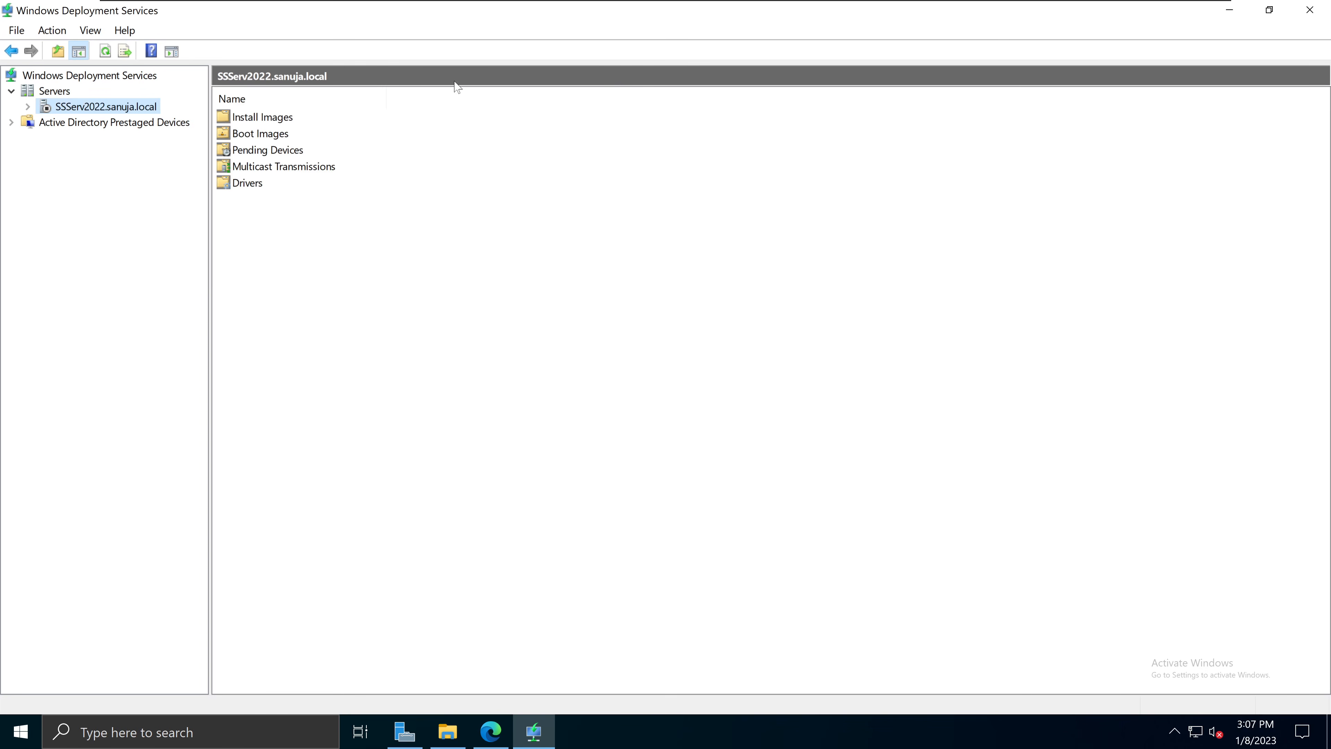
Step: Start the WDS service on the server via All Tasks > Start and dismiss the confirmation
left_click(28, 108)
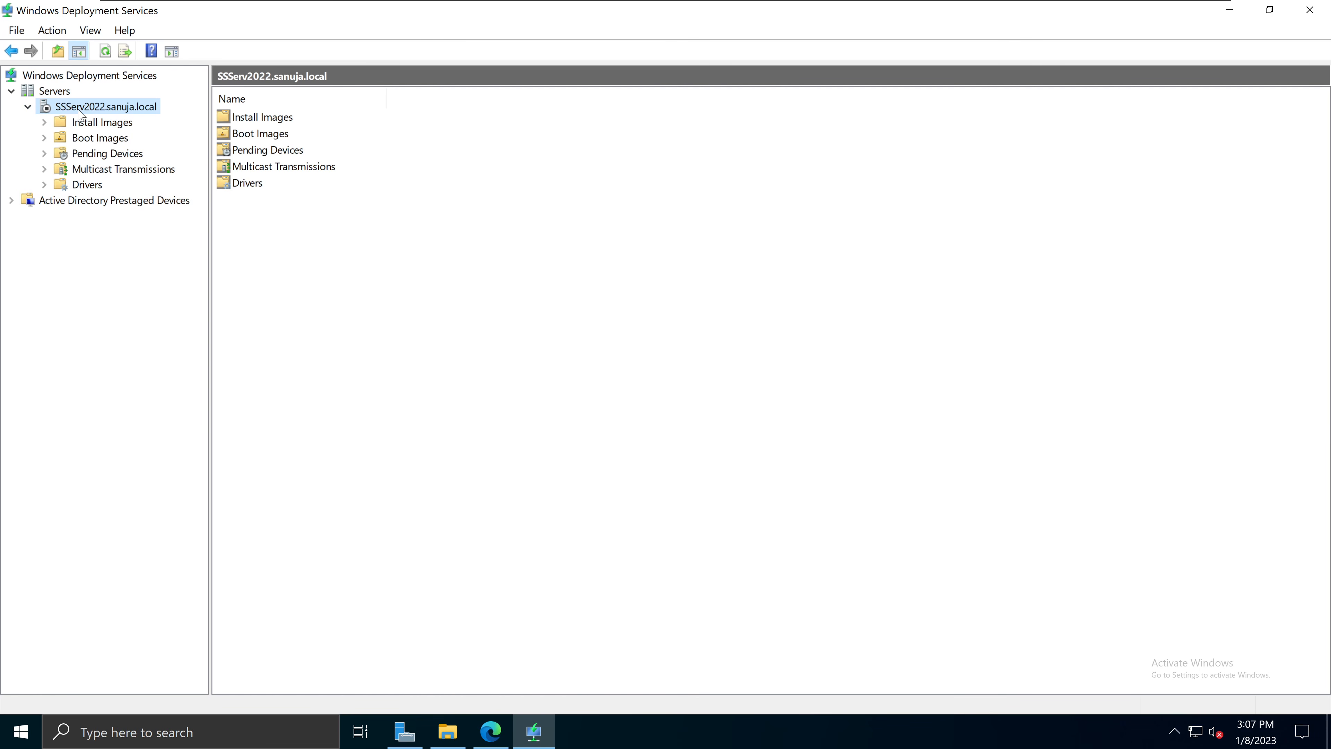
right_click(99, 109)
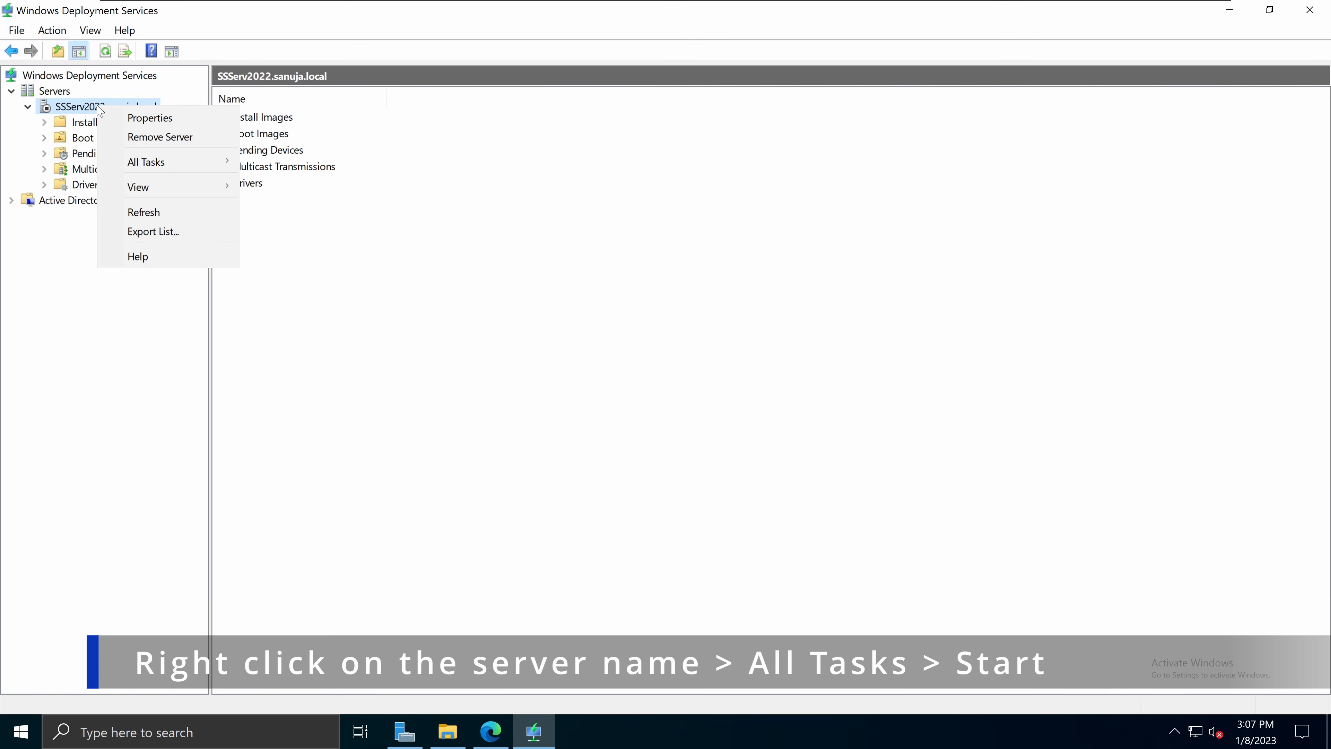
mouse_move(157, 164)
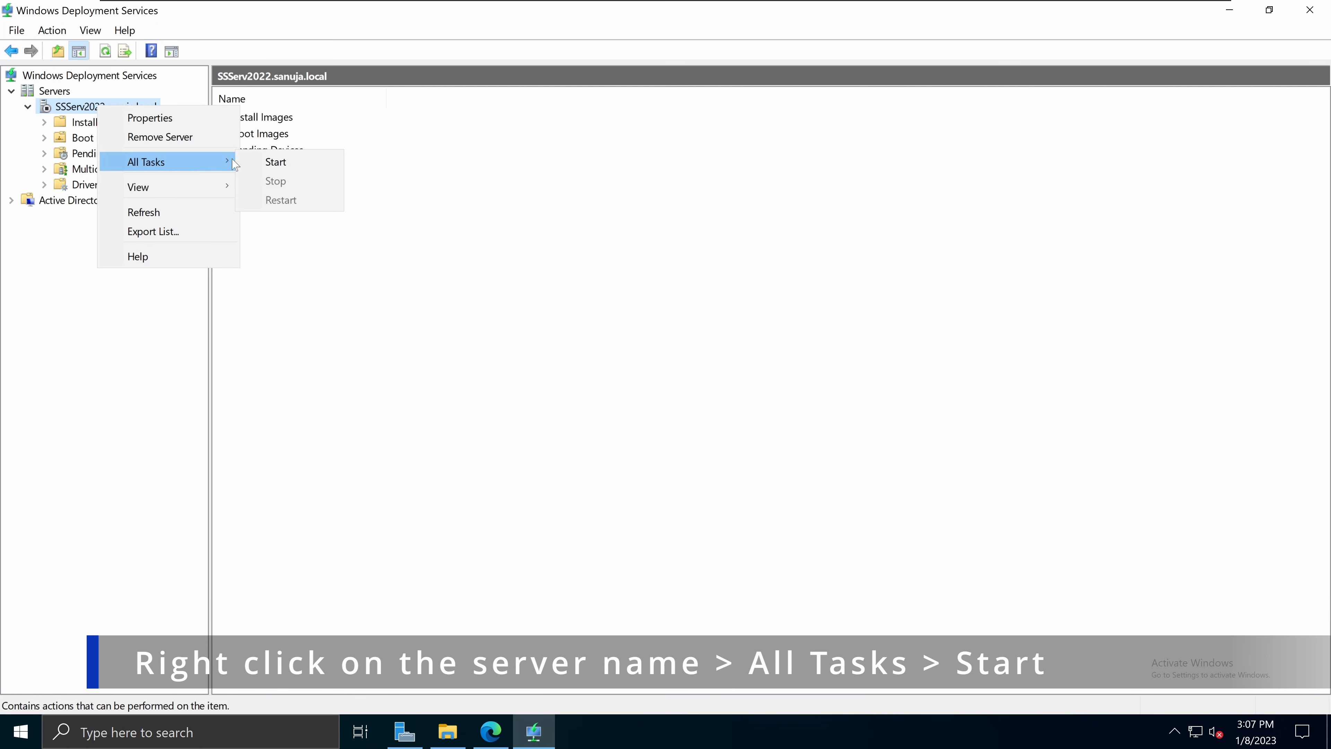
left_click(297, 166)
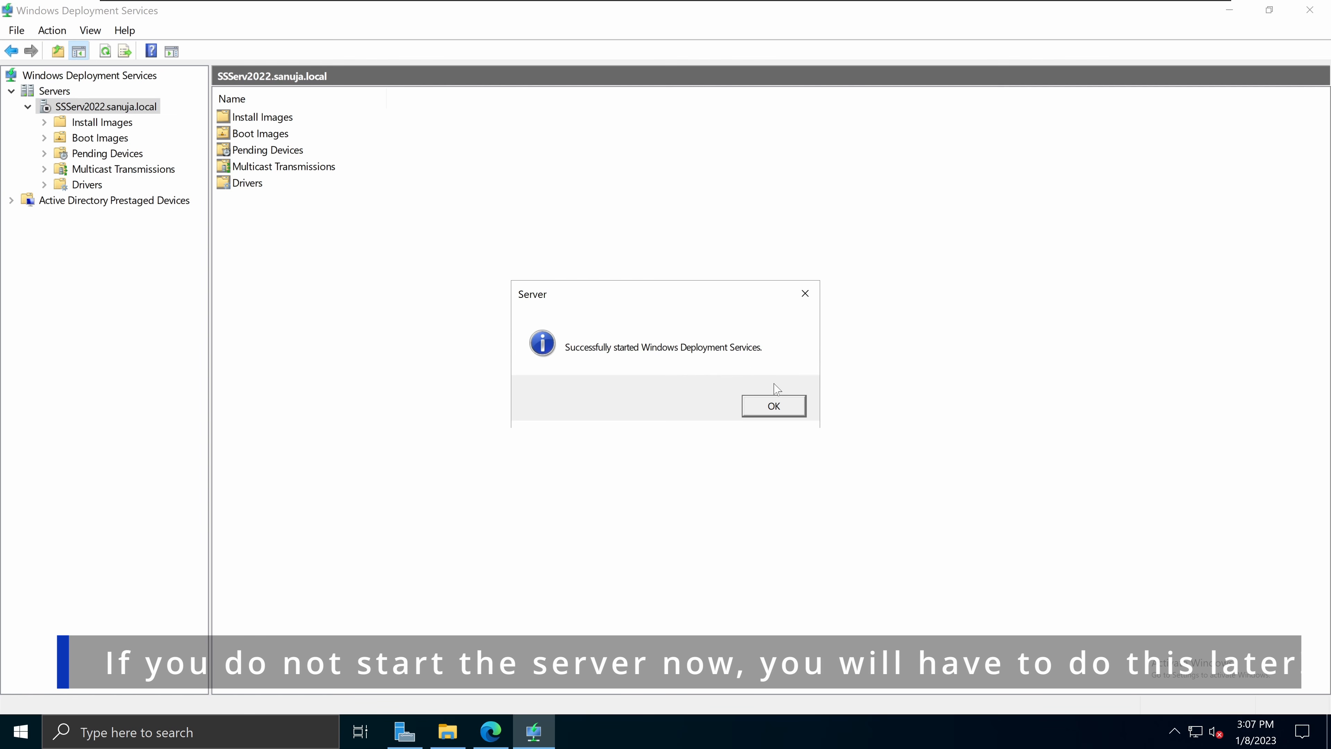
left_click(786, 406)
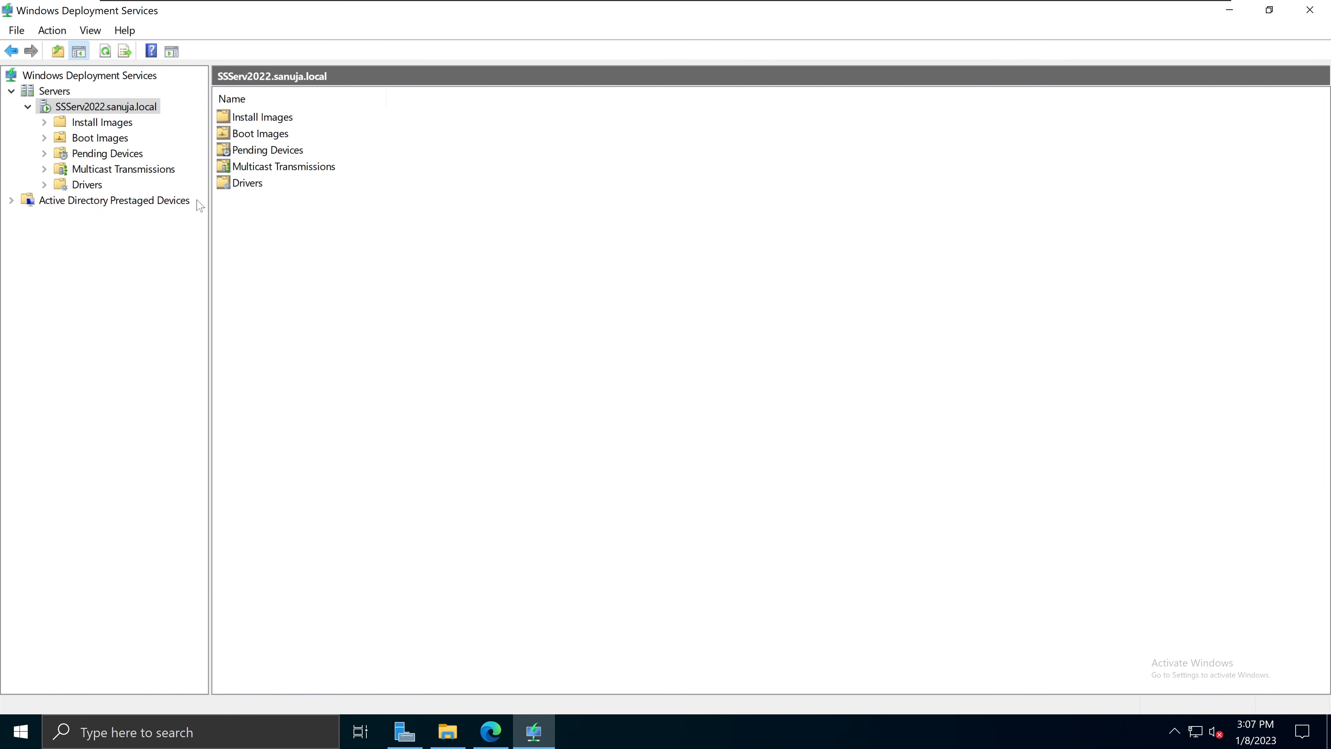
Step: Check the Install Images, Boot Images, Pending Devices, Multicast Transmissions and Drivers folders
left_click(113, 123)
left_click(114, 138)
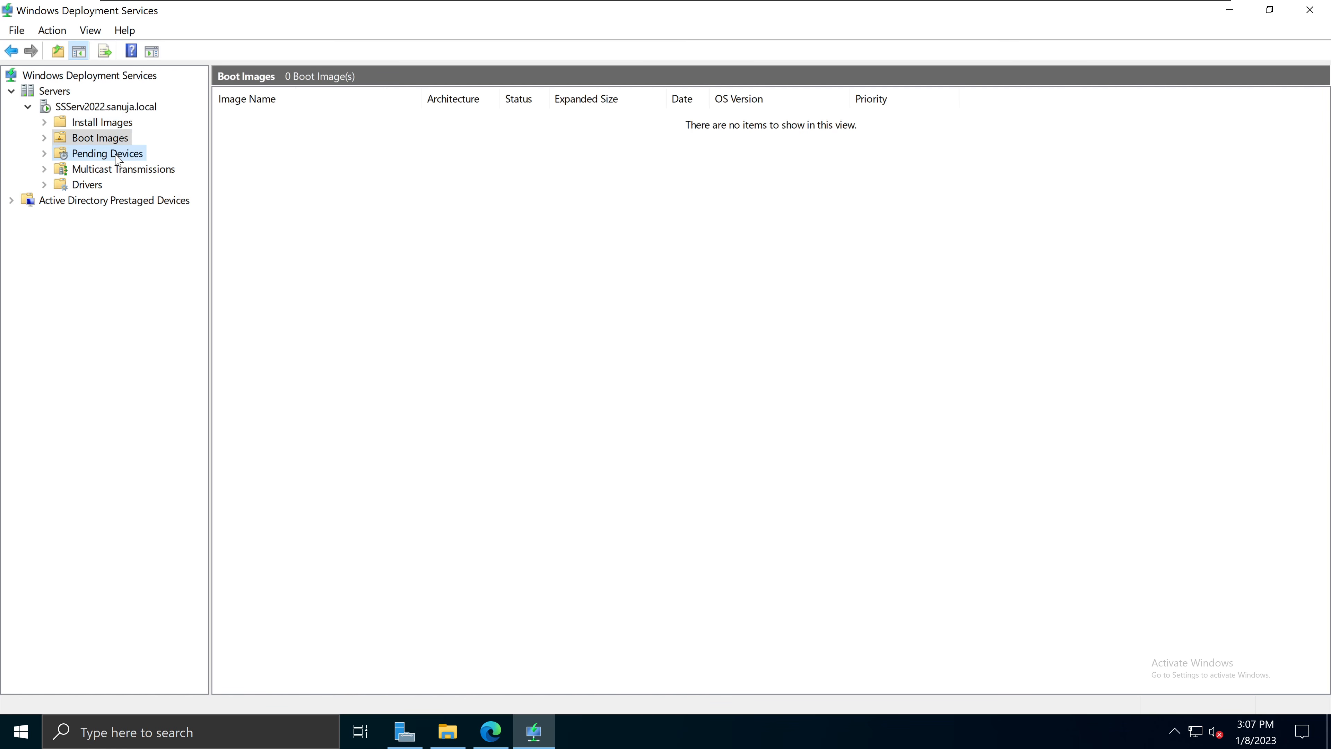
left_click(116, 155)
left_click(113, 168)
left_click(97, 185)
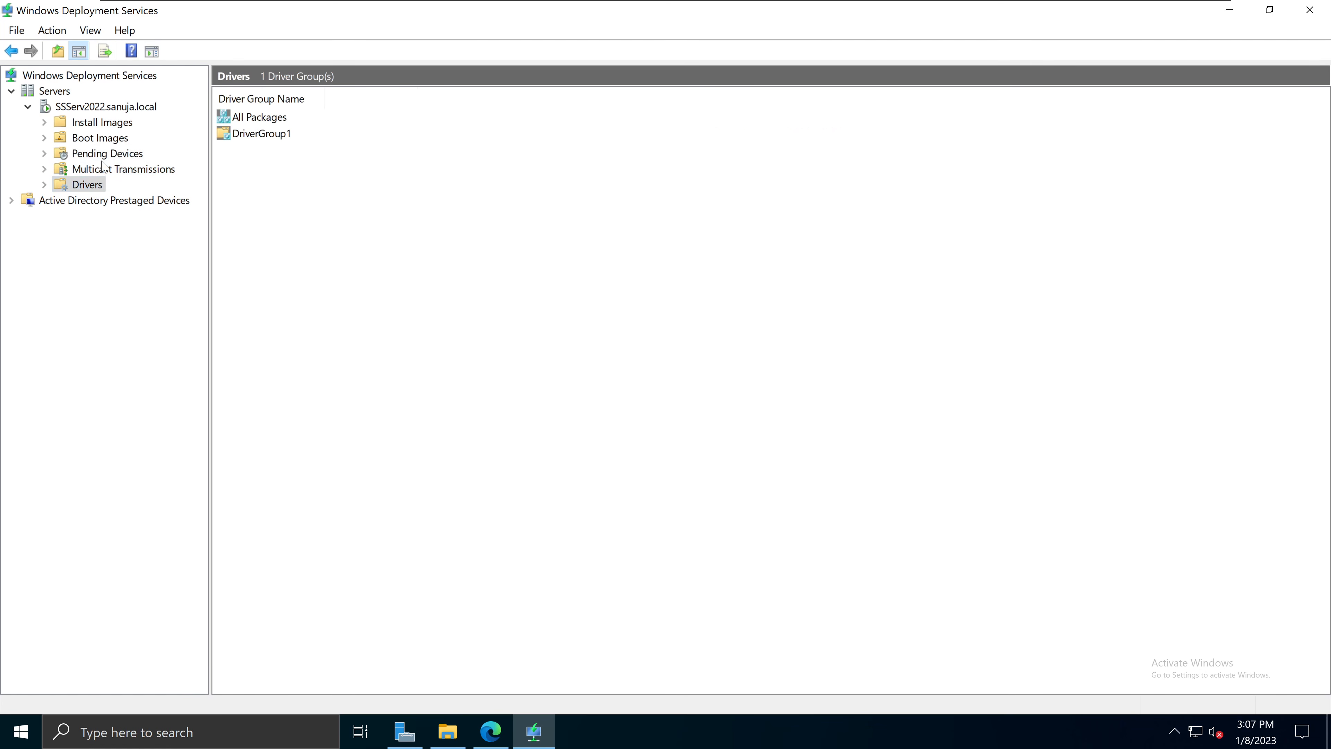
left_click(104, 169)
left_click(107, 154)
left_click(111, 138)
left_click(115, 122)
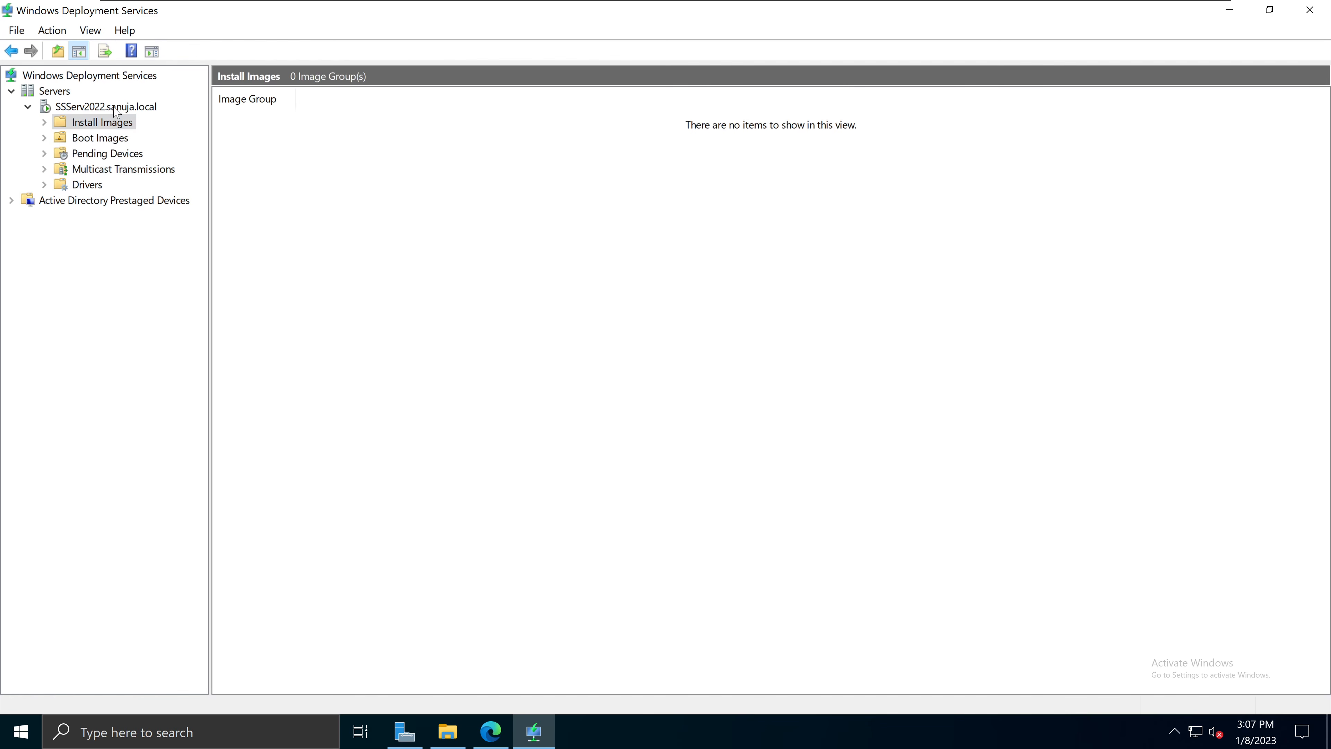
left_click(115, 108)
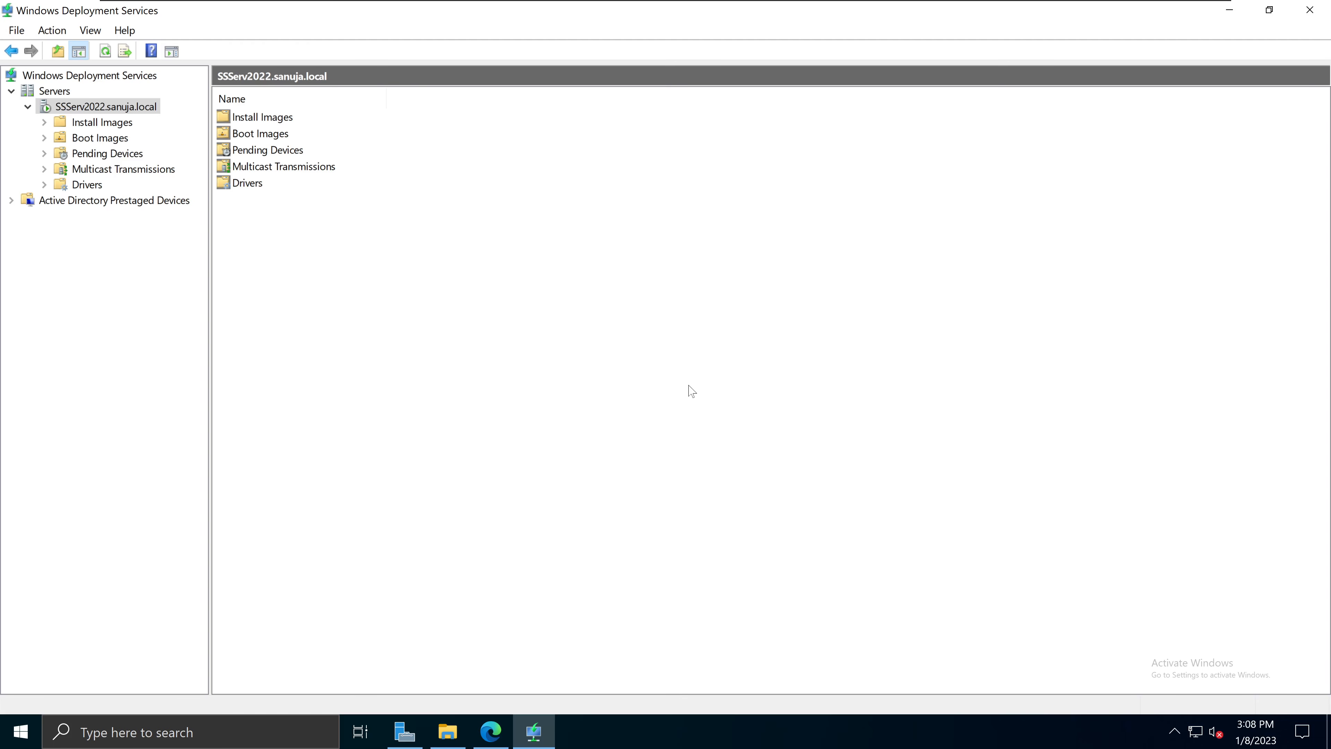
Step: Launch Deployment Workbench from the Microsoft Deployment Toolkit group in the Start menu
left_click(28, 742)
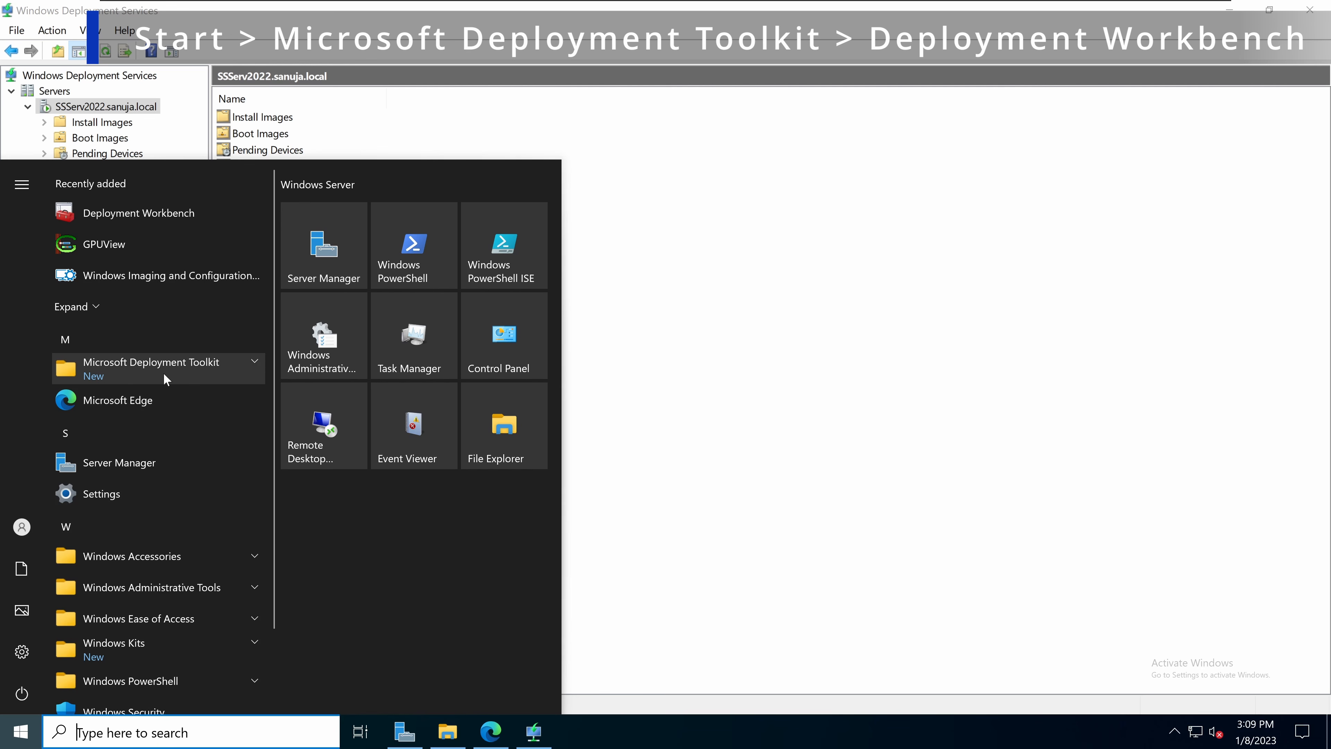
left_click(254, 371)
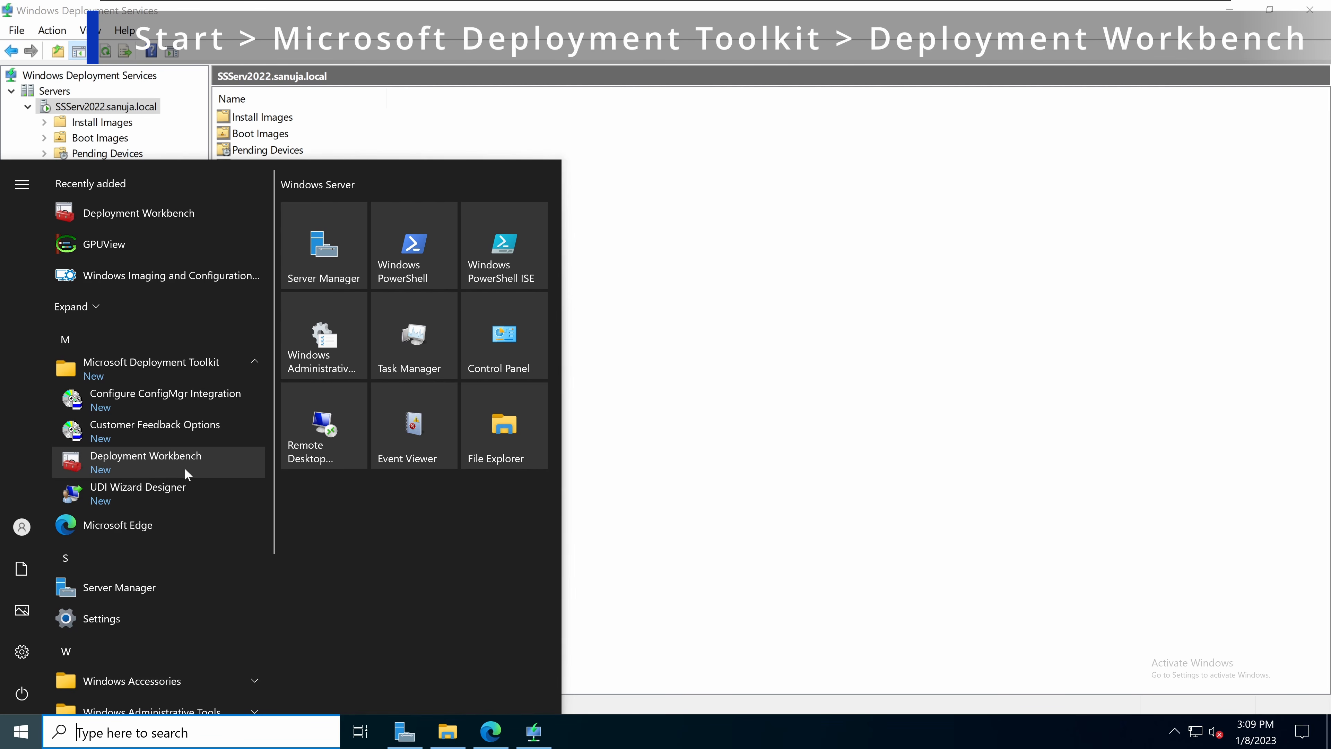
left_click(157, 459)
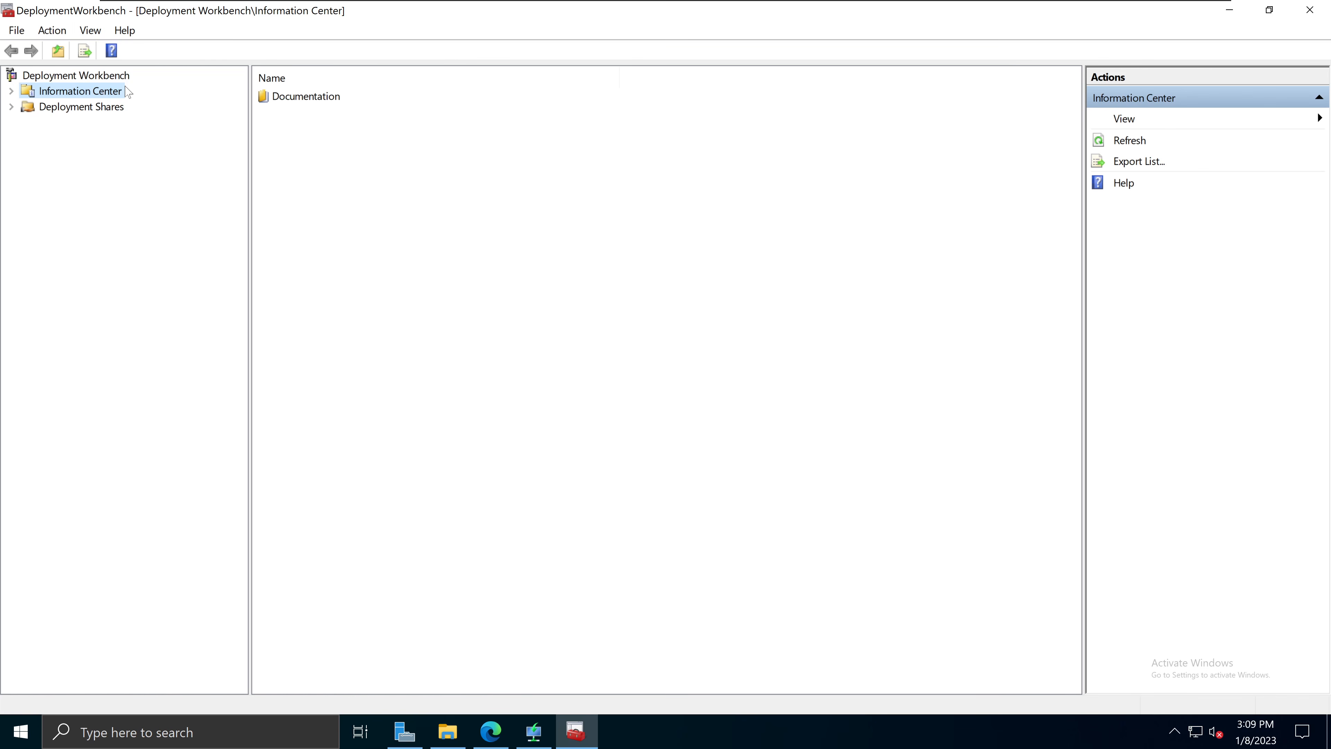
Step: Choose New Deployment Share from the Deployment Shares node's context menu
left_click(91, 114)
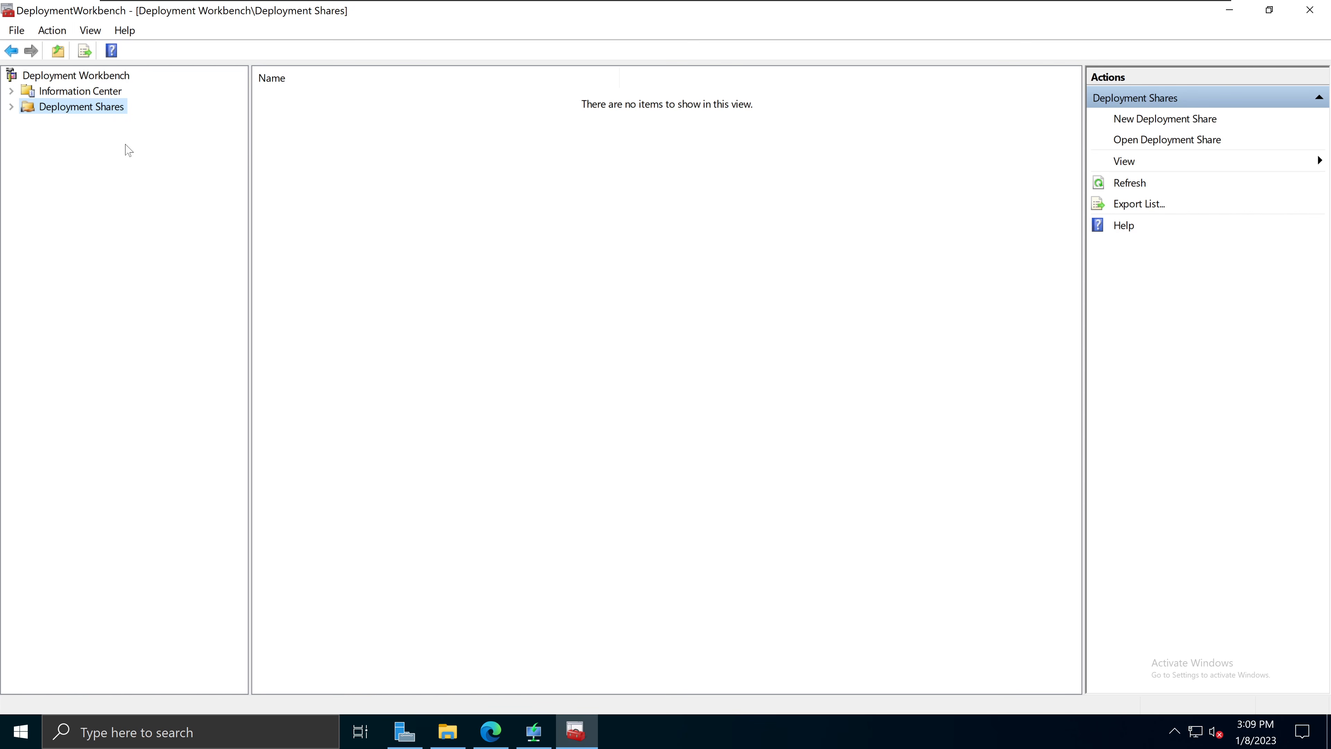
right_click(90, 112)
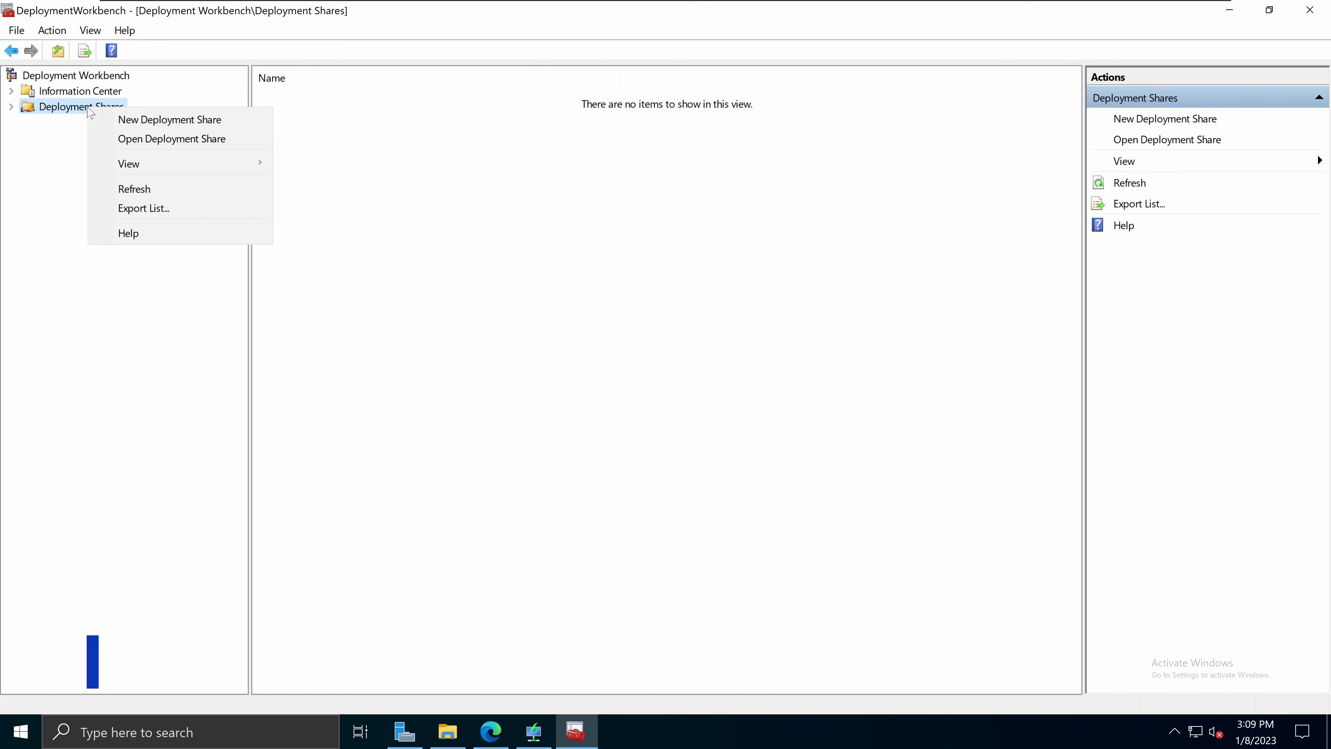
left_click(198, 131)
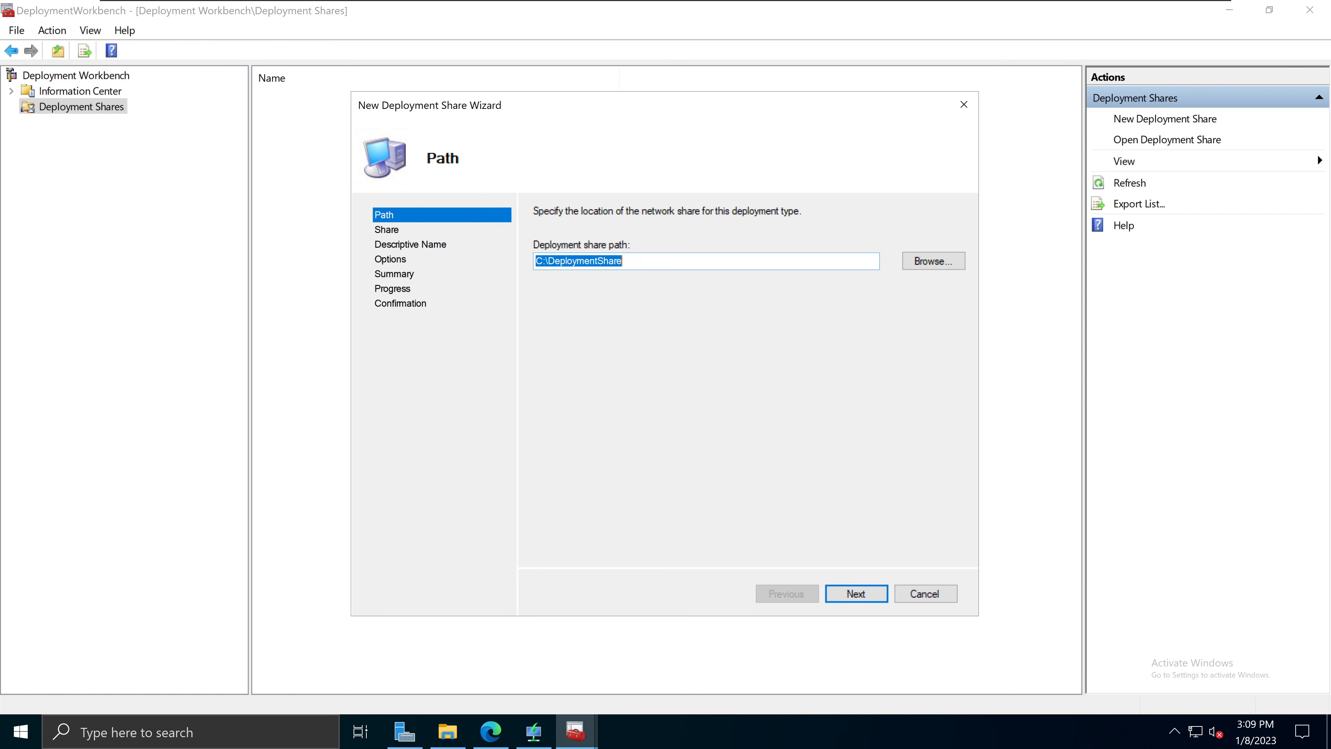
Step: Change the deployment share path to E:\DeploymentShare after checking drive E: in File Explorer
left_click(543, 261)
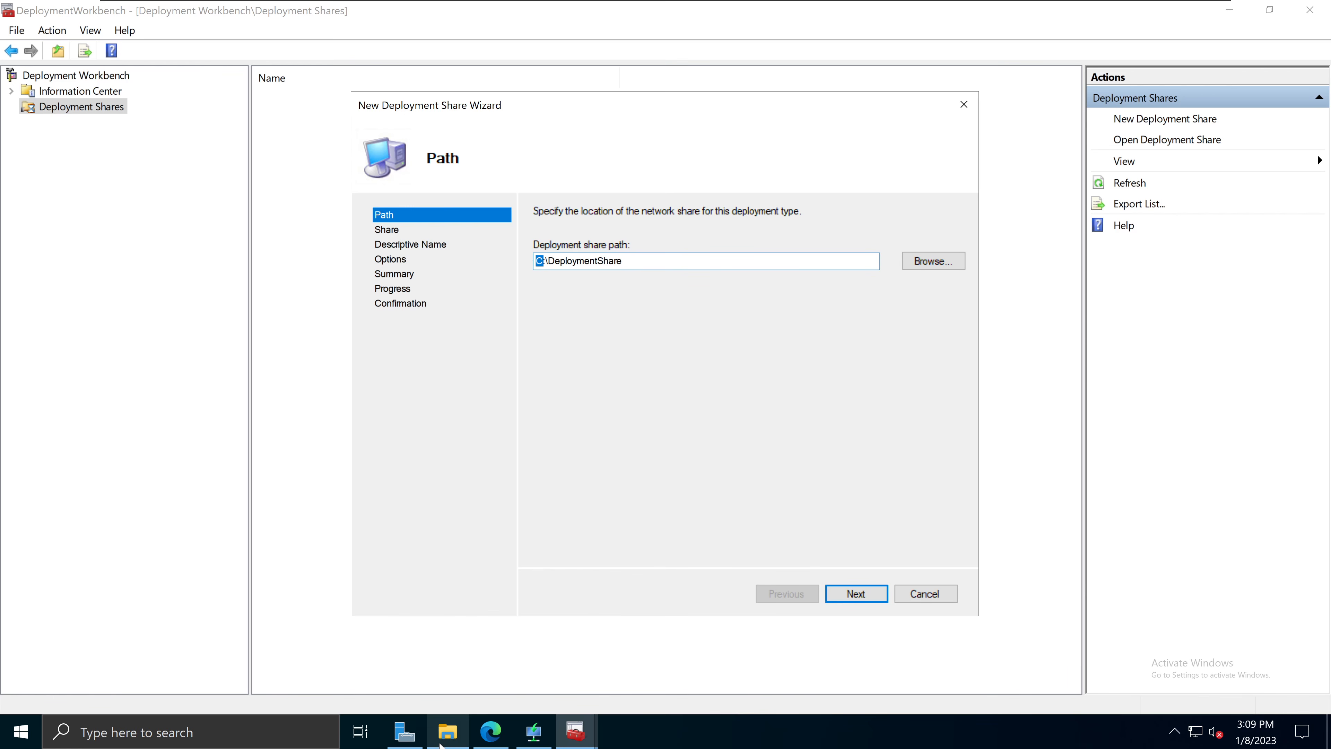
left_click(447, 731)
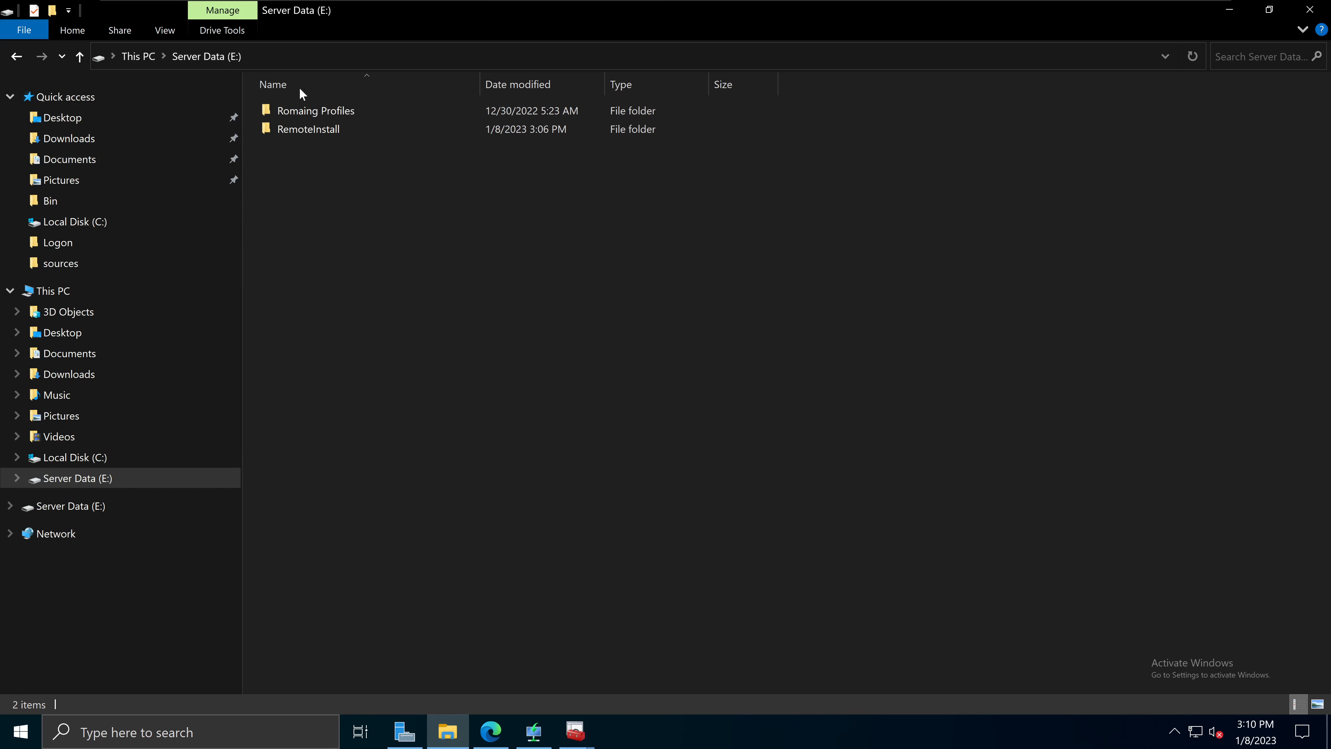
left_click(1219, 14)
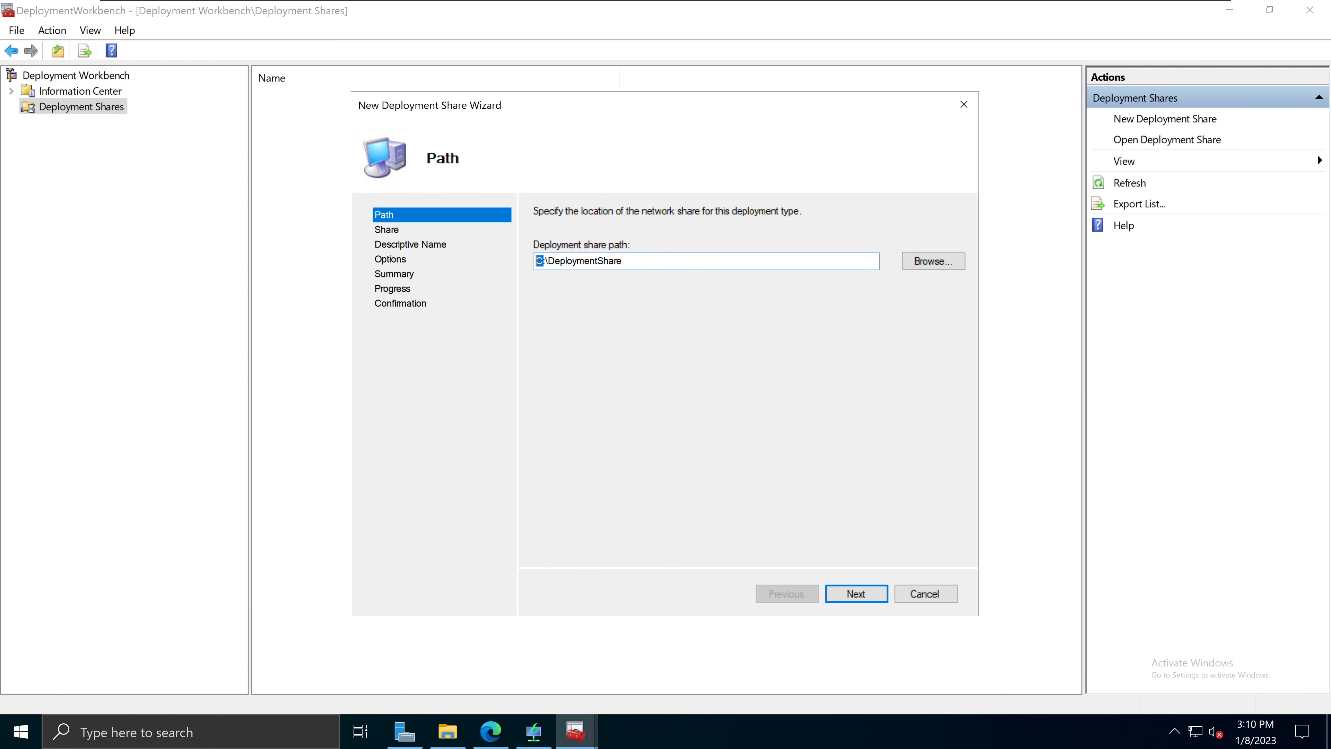
key("BackSpace")
type("E")
left_click(864, 596)
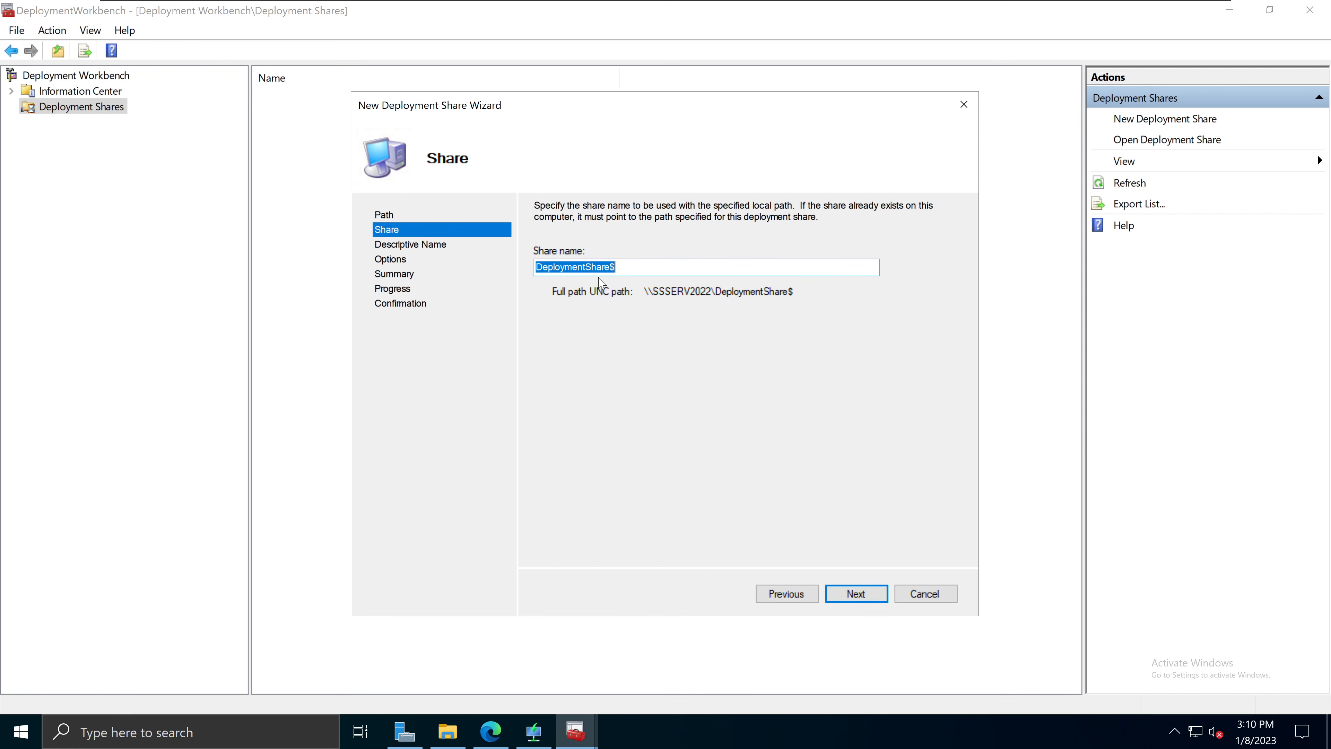
Step: Keep the share name DeploymentShare$ and continue to the description page
left_click(642, 267)
key("ctrl+a")
left_click(867, 599)
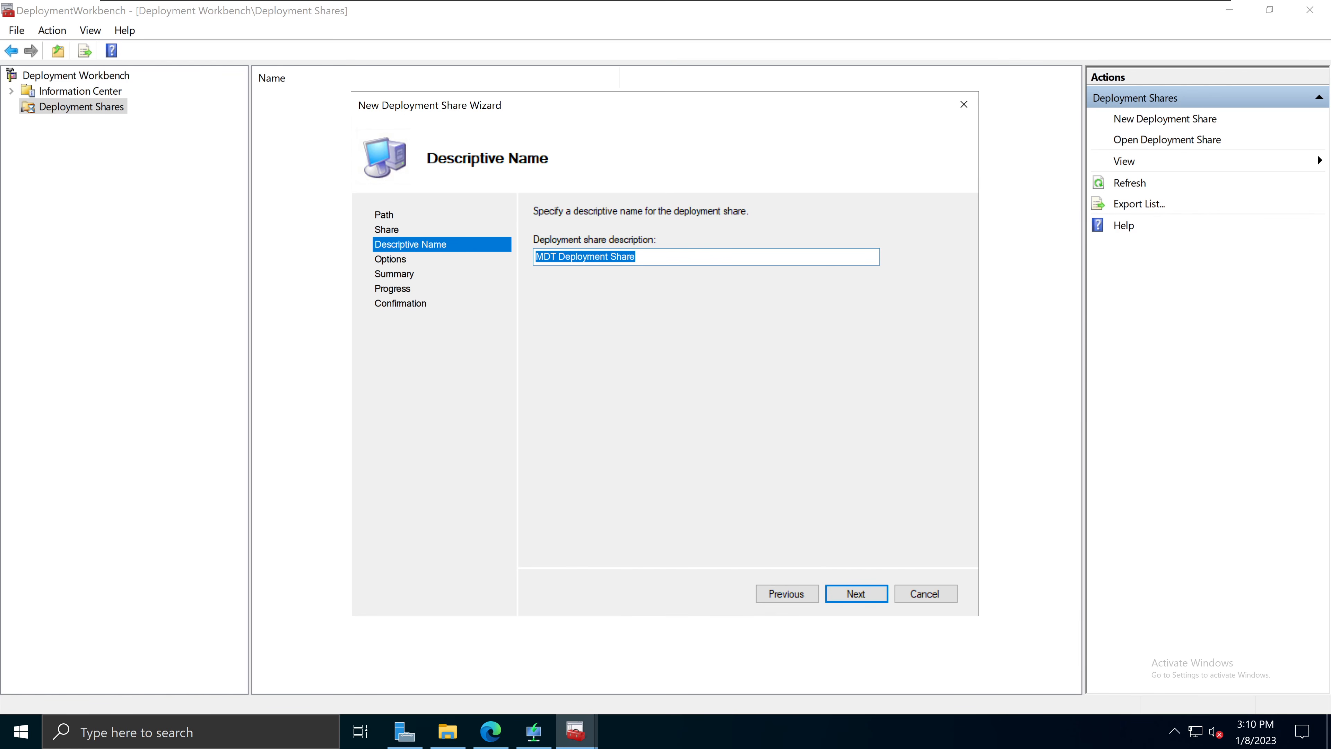
Step: Keep the 'MDT Deployment Share' description, skip the product key prompt, and create the share
left_click(862, 595)
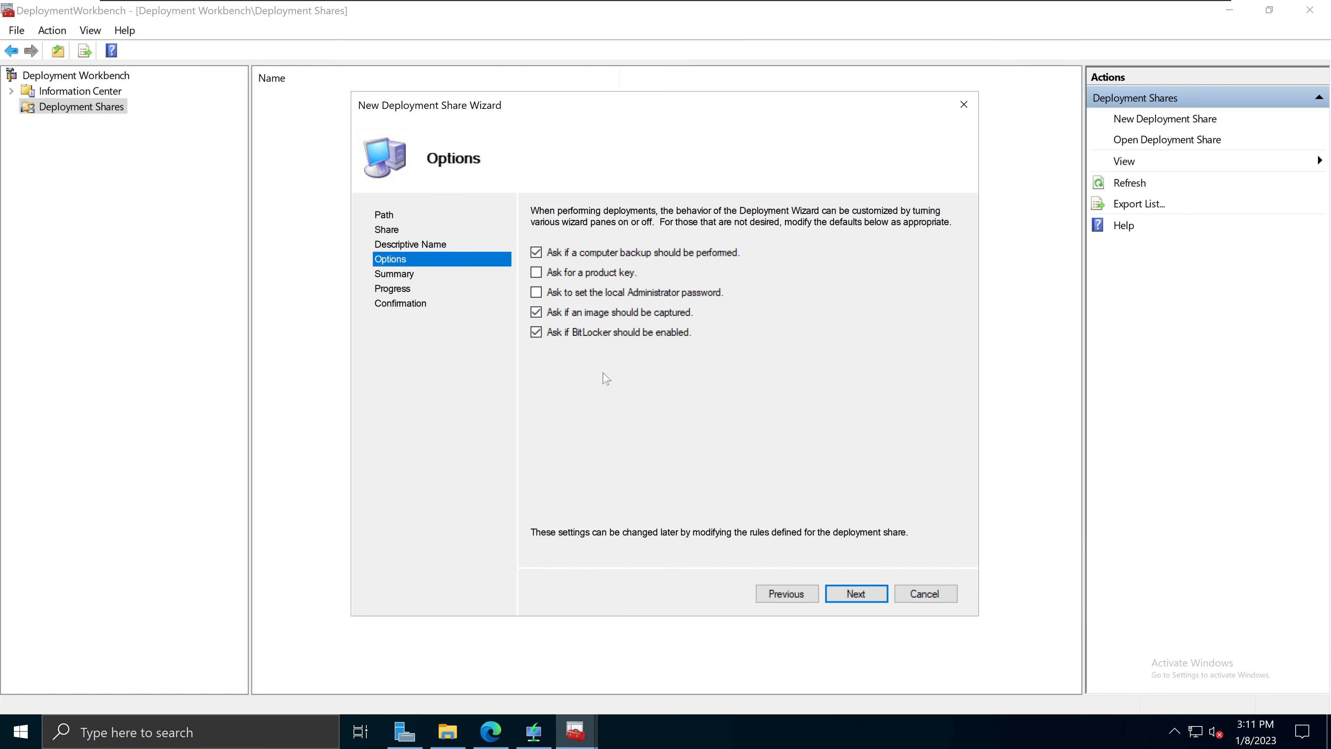
left_click(540, 275)
left_click(857, 595)
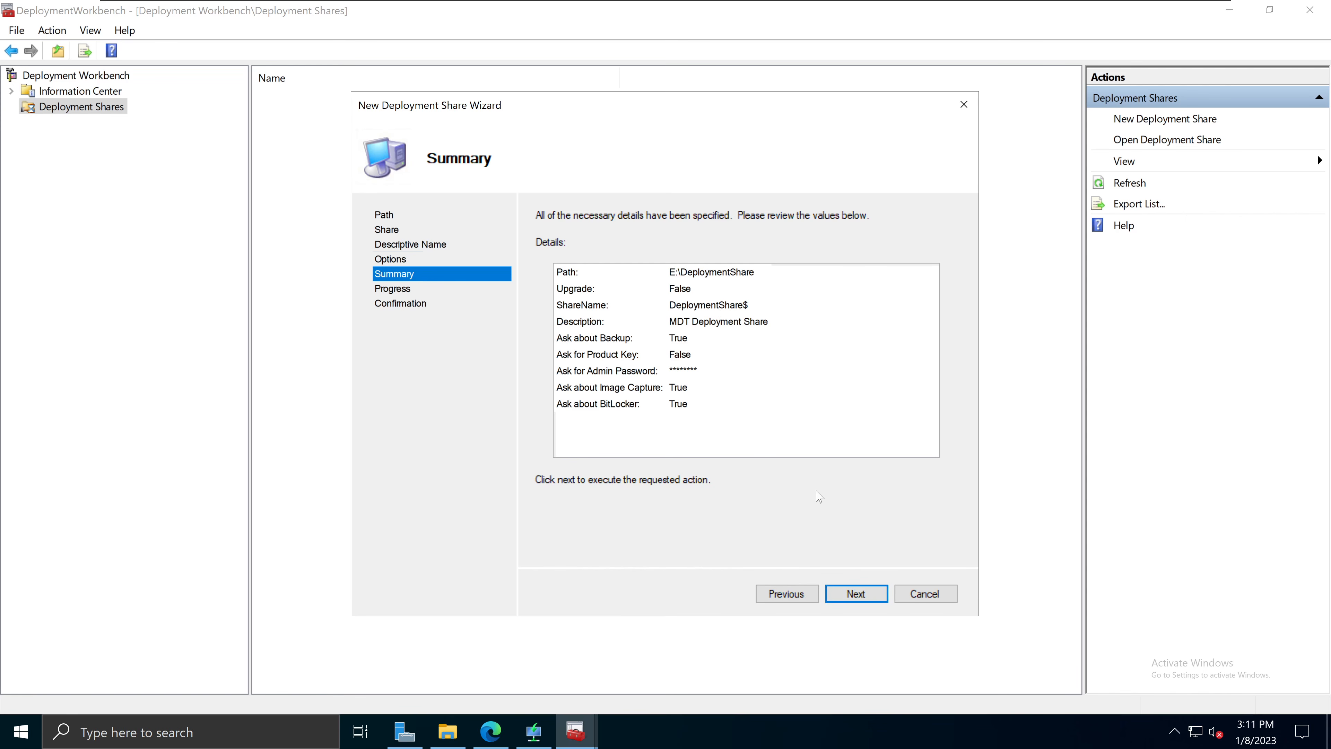
left_click(863, 594)
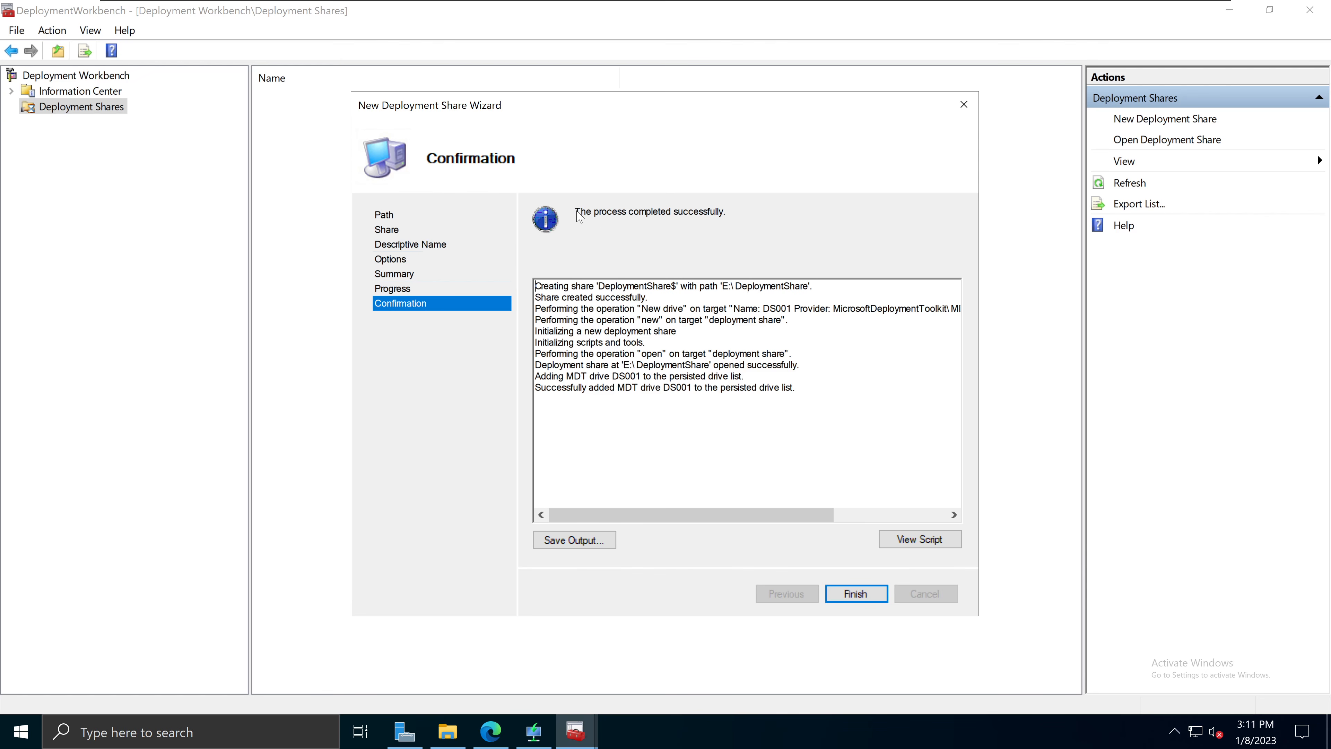
left_click_drag(578, 216, 724, 216)
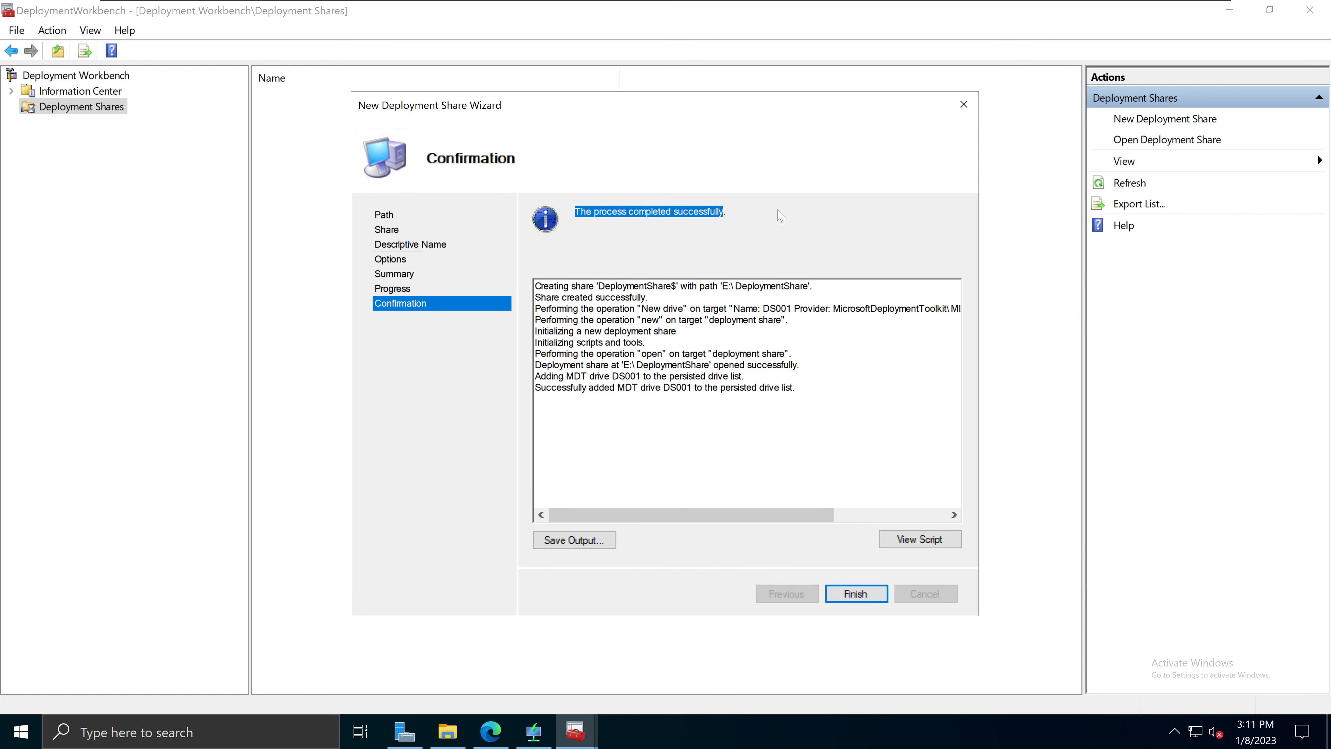
left_click(778, 243)
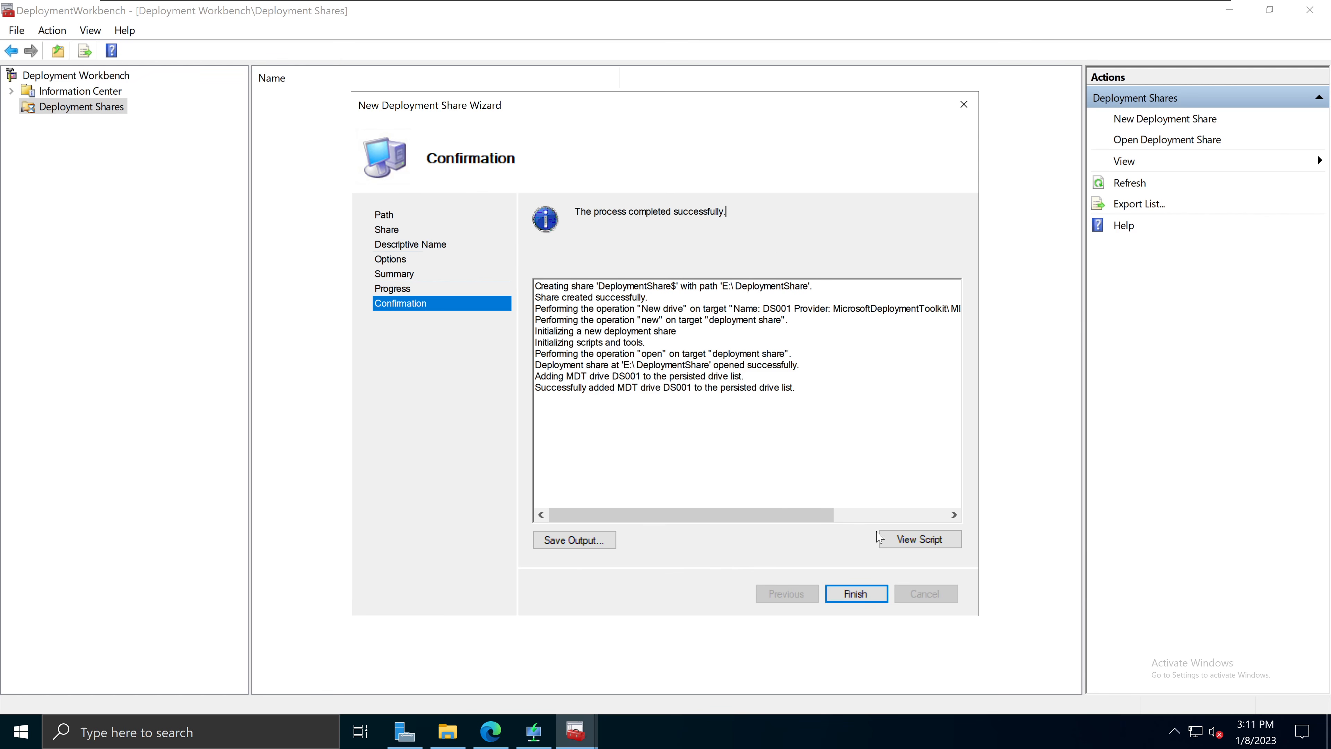
left_click(857, 596)
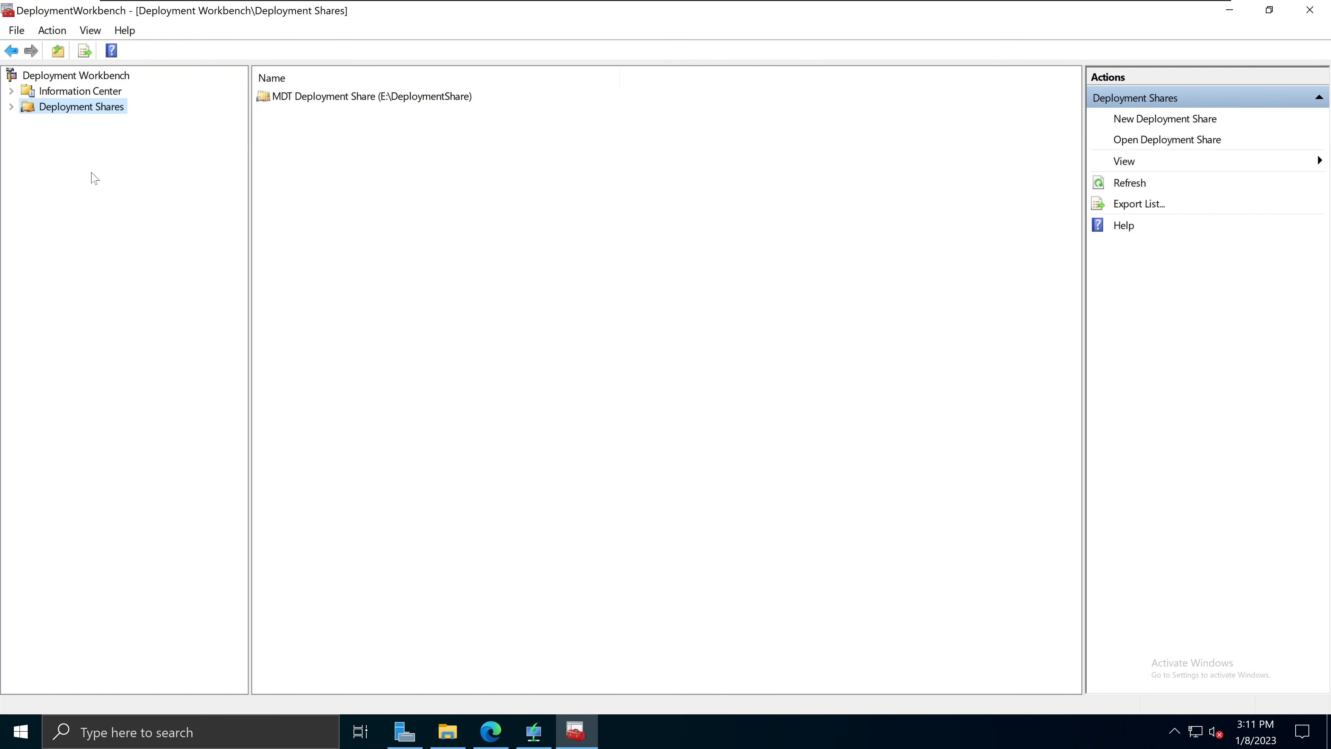
Step: Expand MDT Deployment Share in the tree and view drive E: in File Explorer
left_click(11, 107)
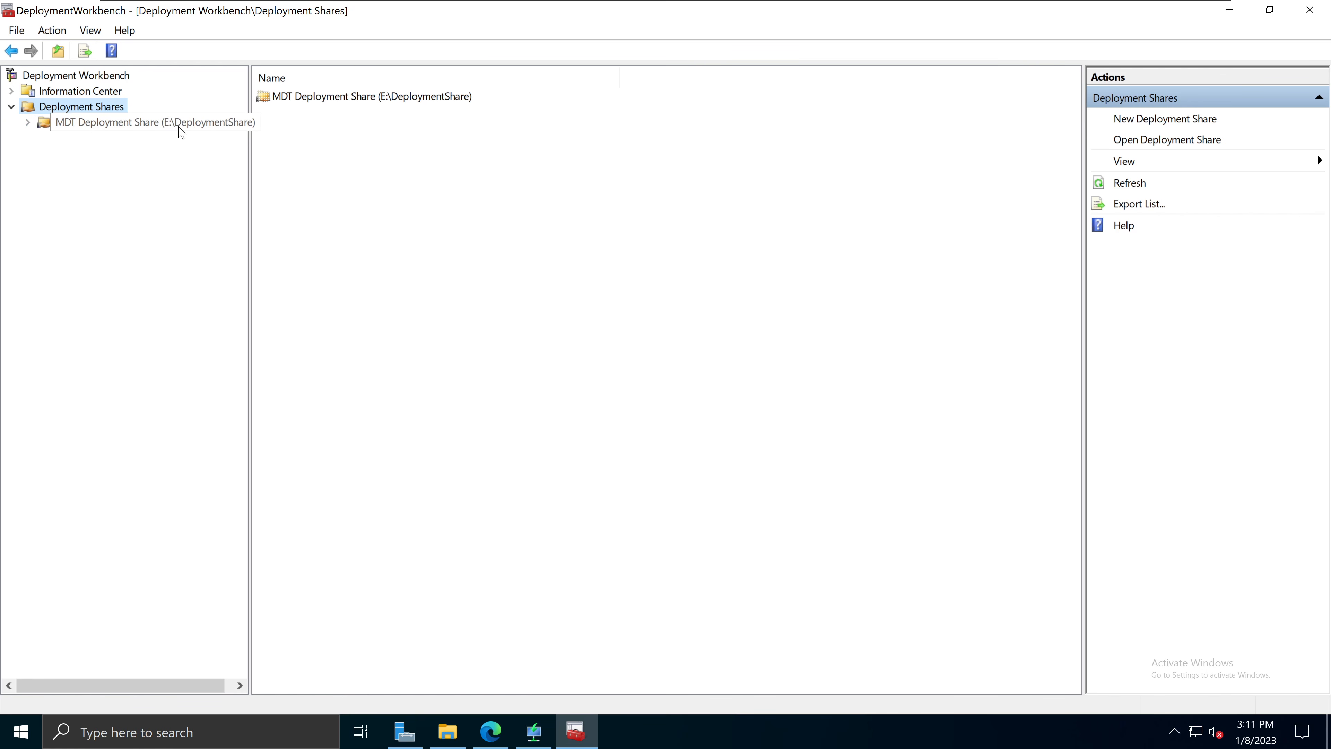
left_click(28, 123)
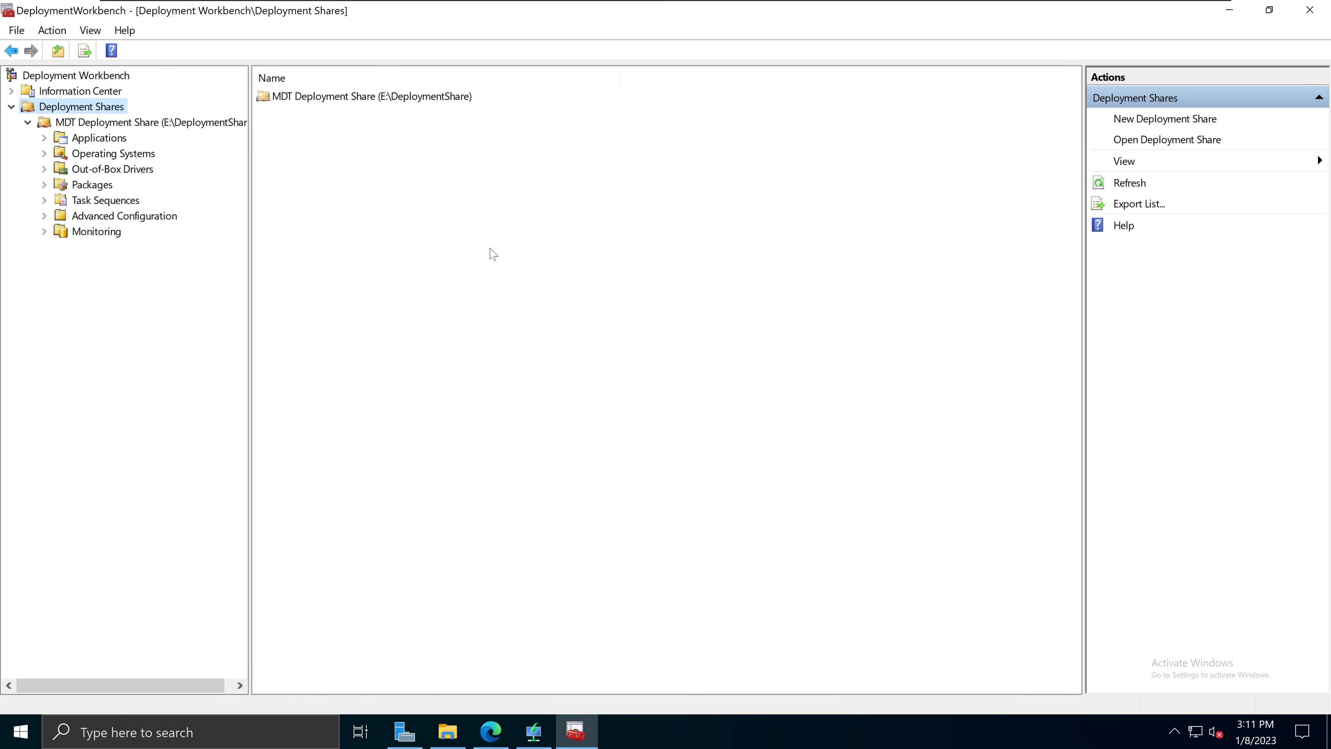
left_click(447, 731)
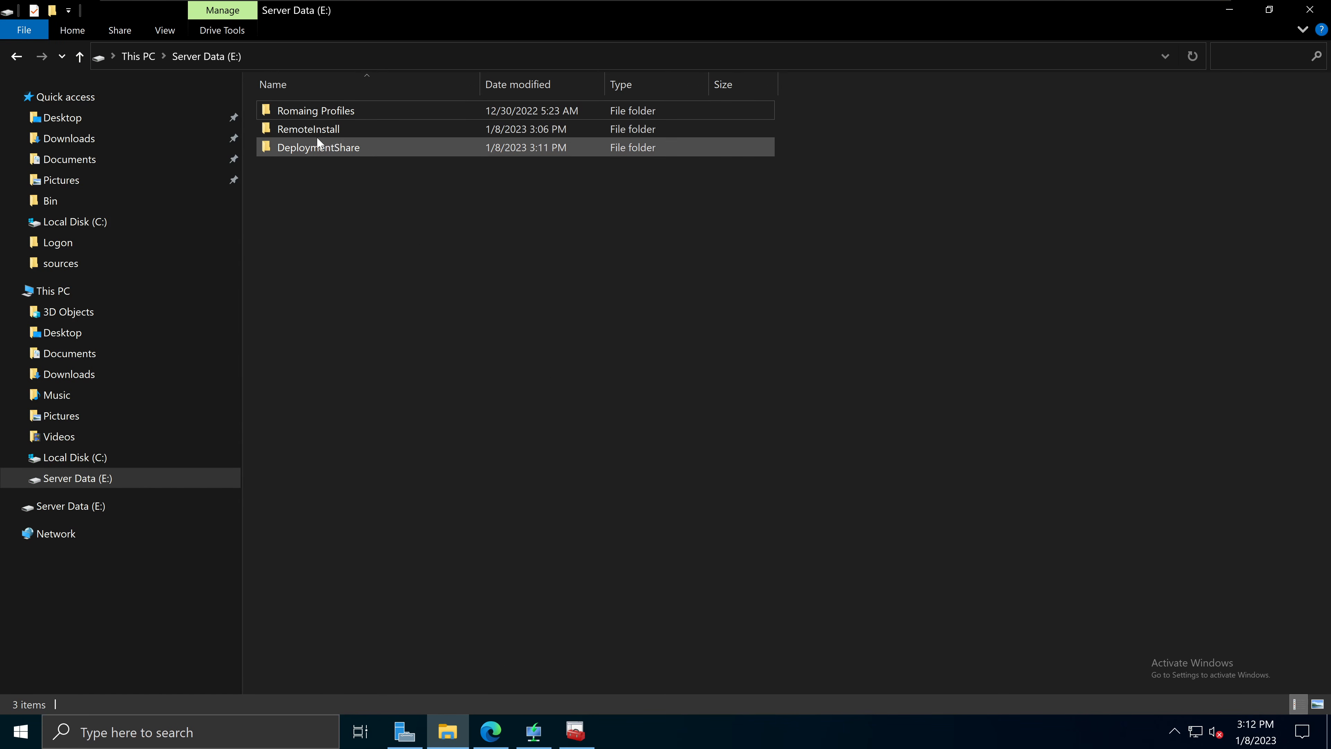
mouse_move(350, 130)
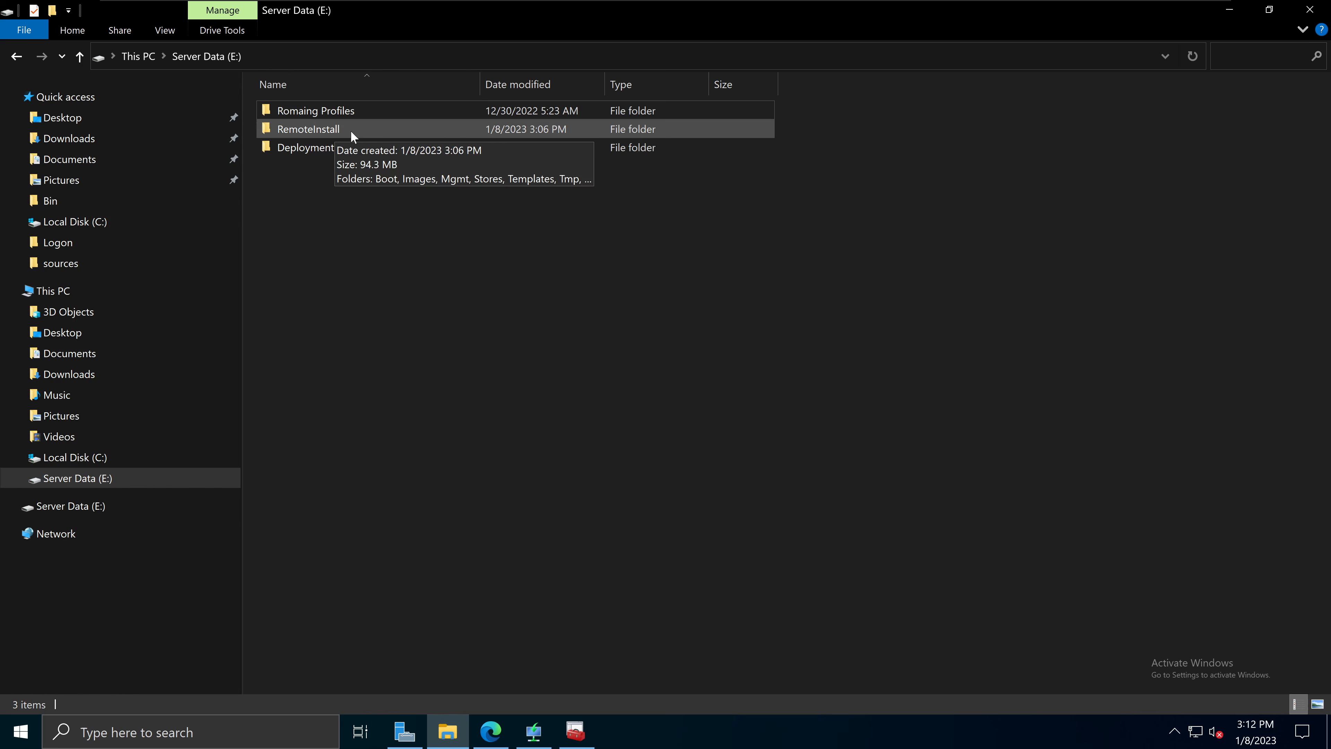
double_click(384, 131)
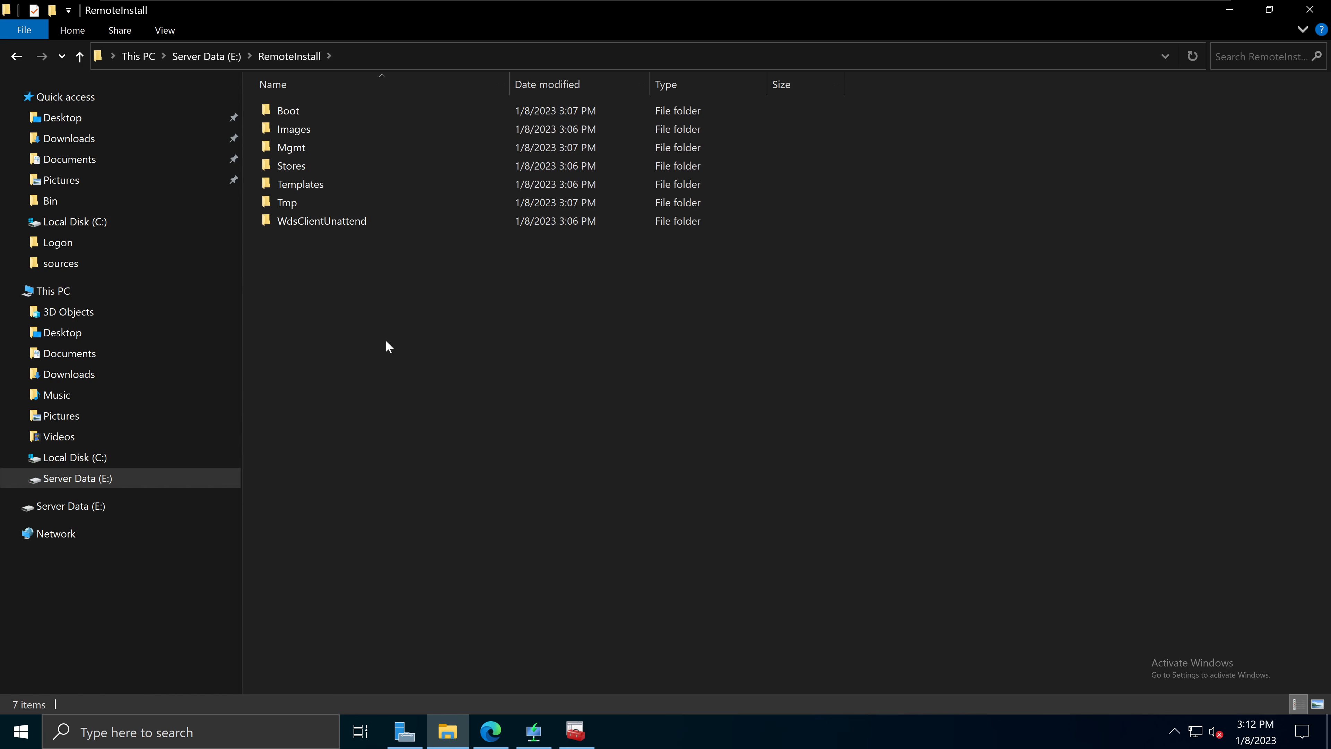
left_click_drag(699, 418, 283, 94)
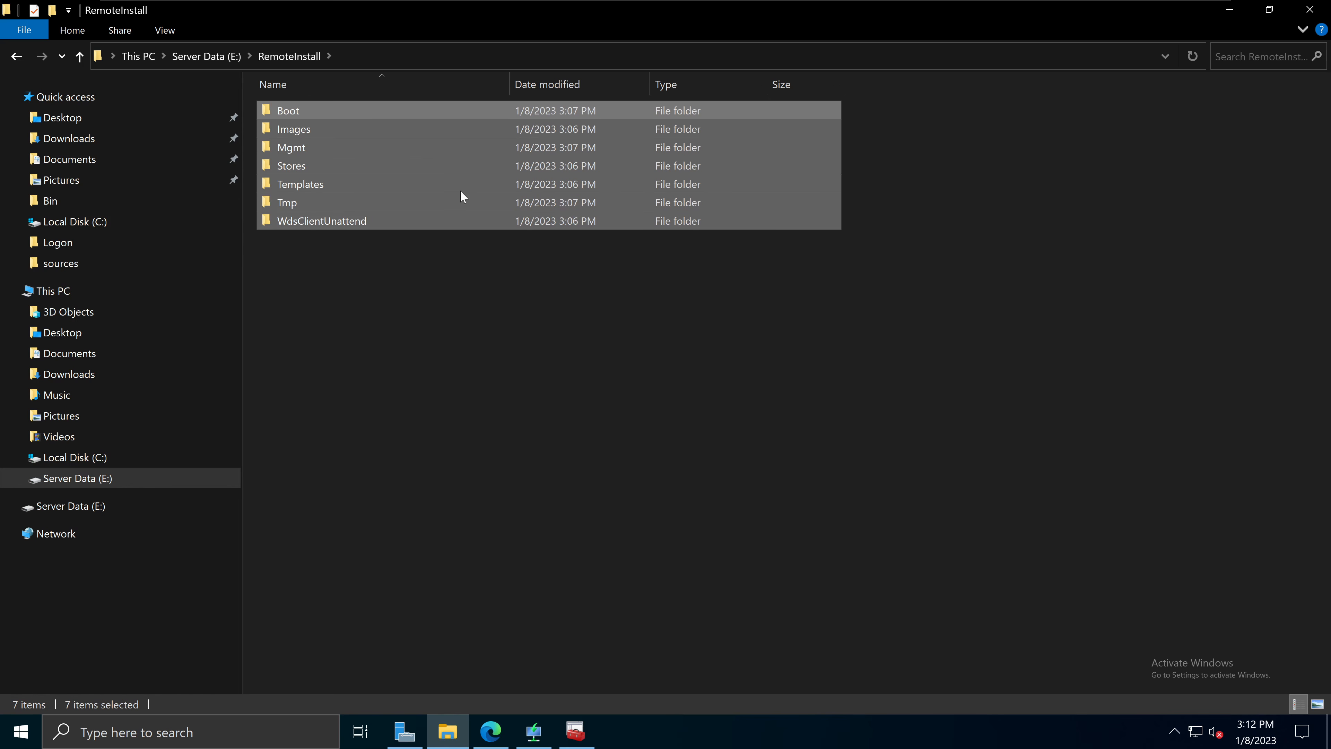
left_click(251, 56)
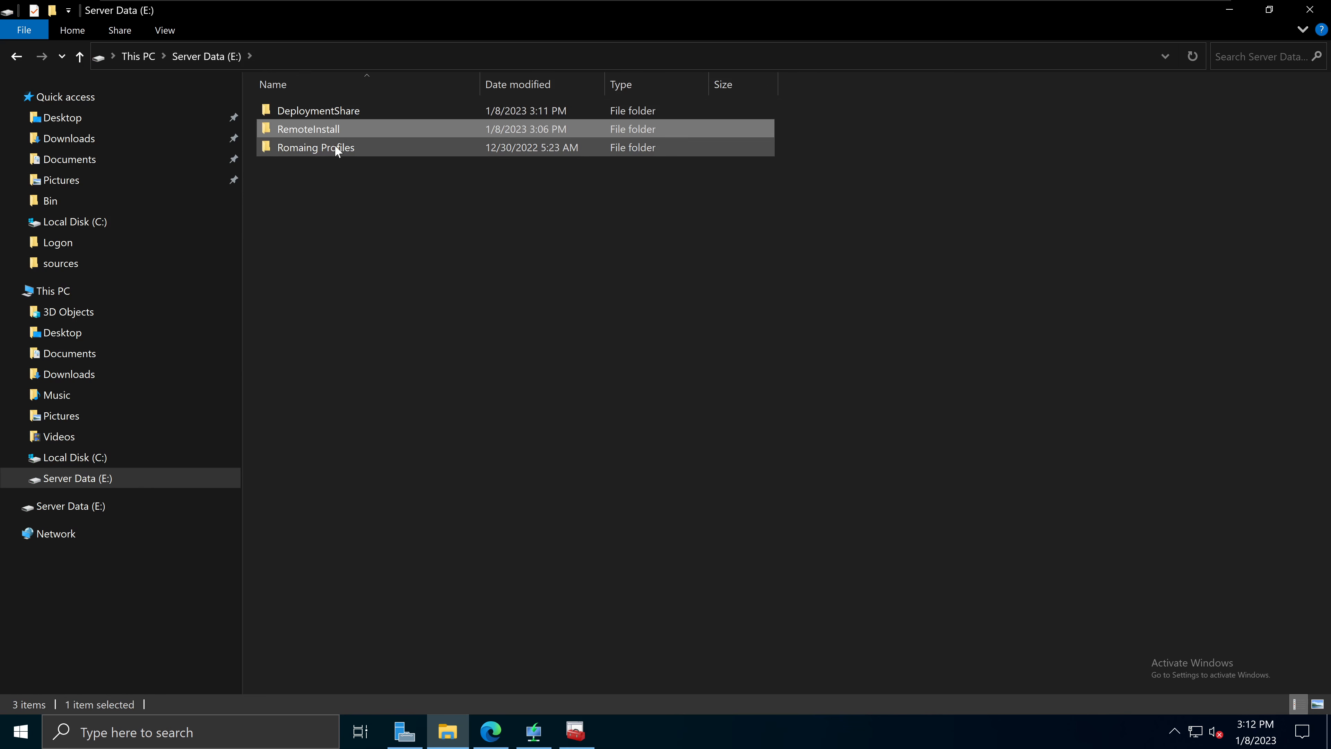
double_click(366, 113)
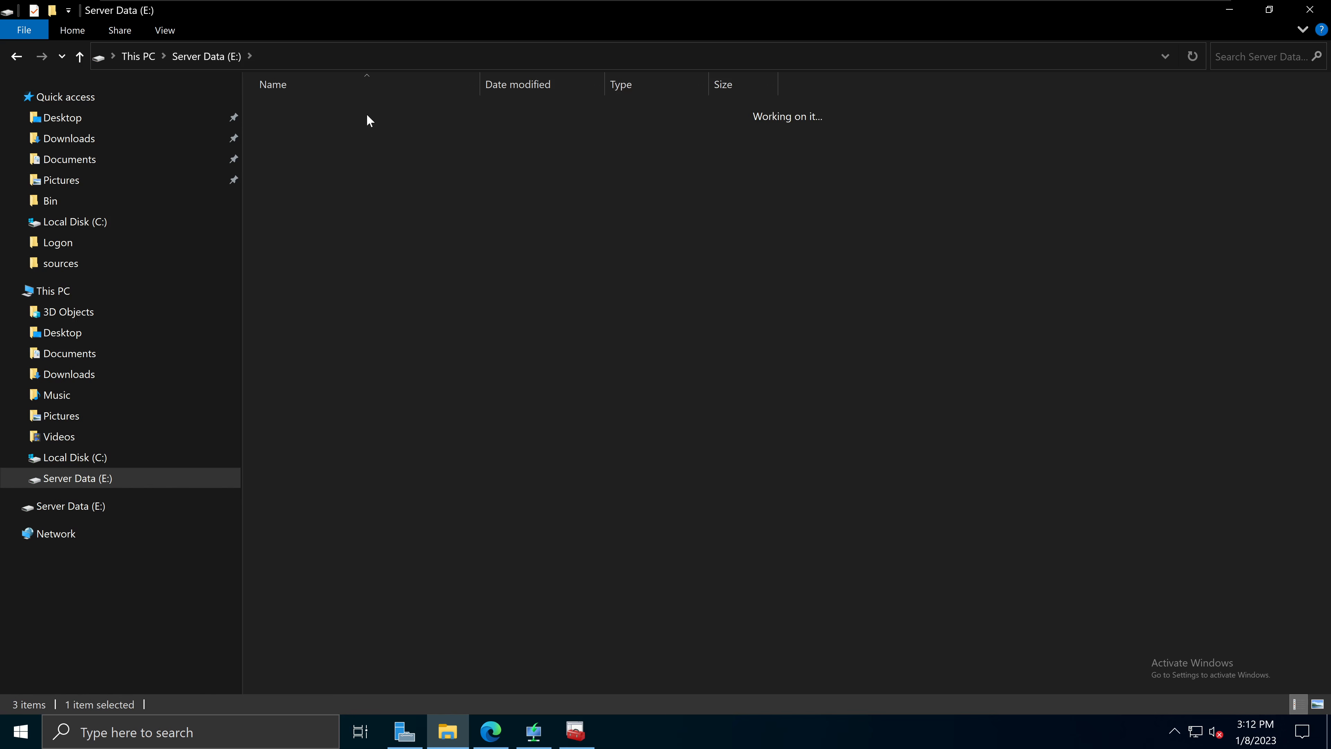
left_click_drag(432, 440, 293, 96)
left_click(574, 731)
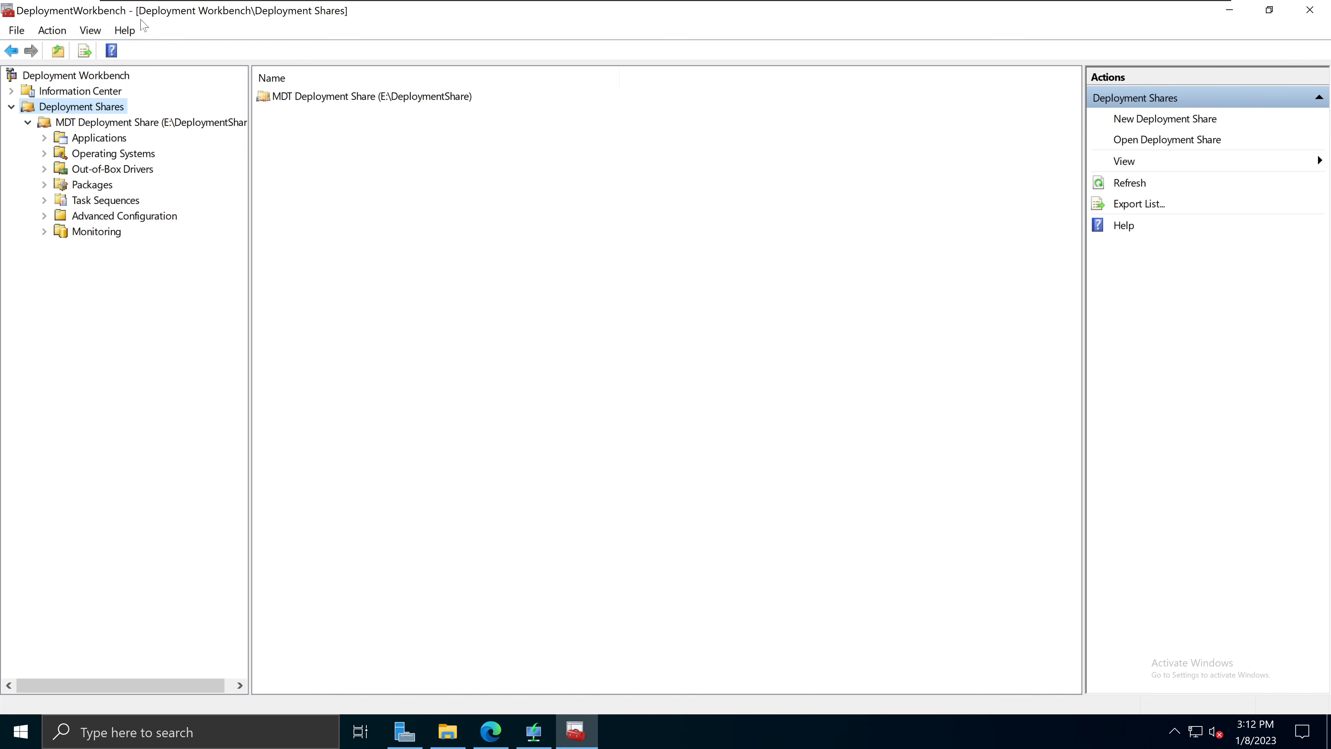
left_click(447, 731)
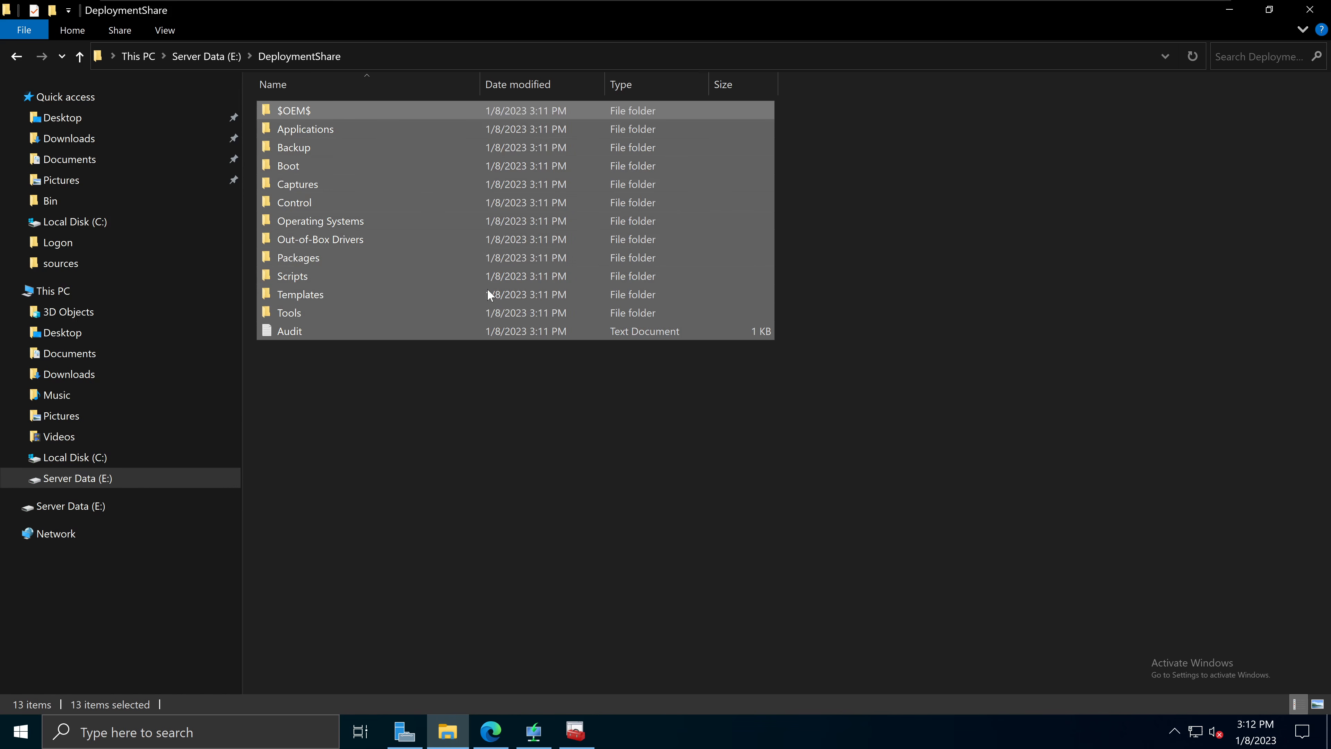
left_click(417, 438)
left_click(204, 56)
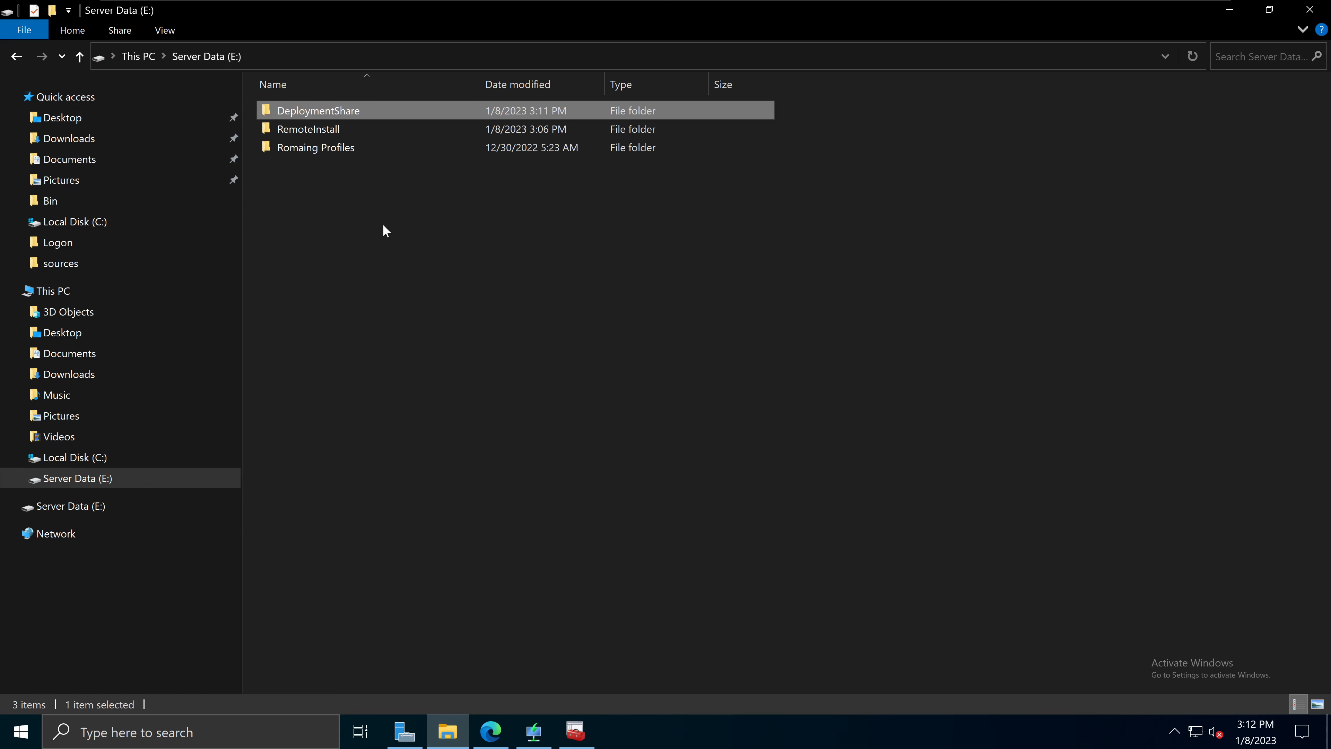
left_click(356, 245)
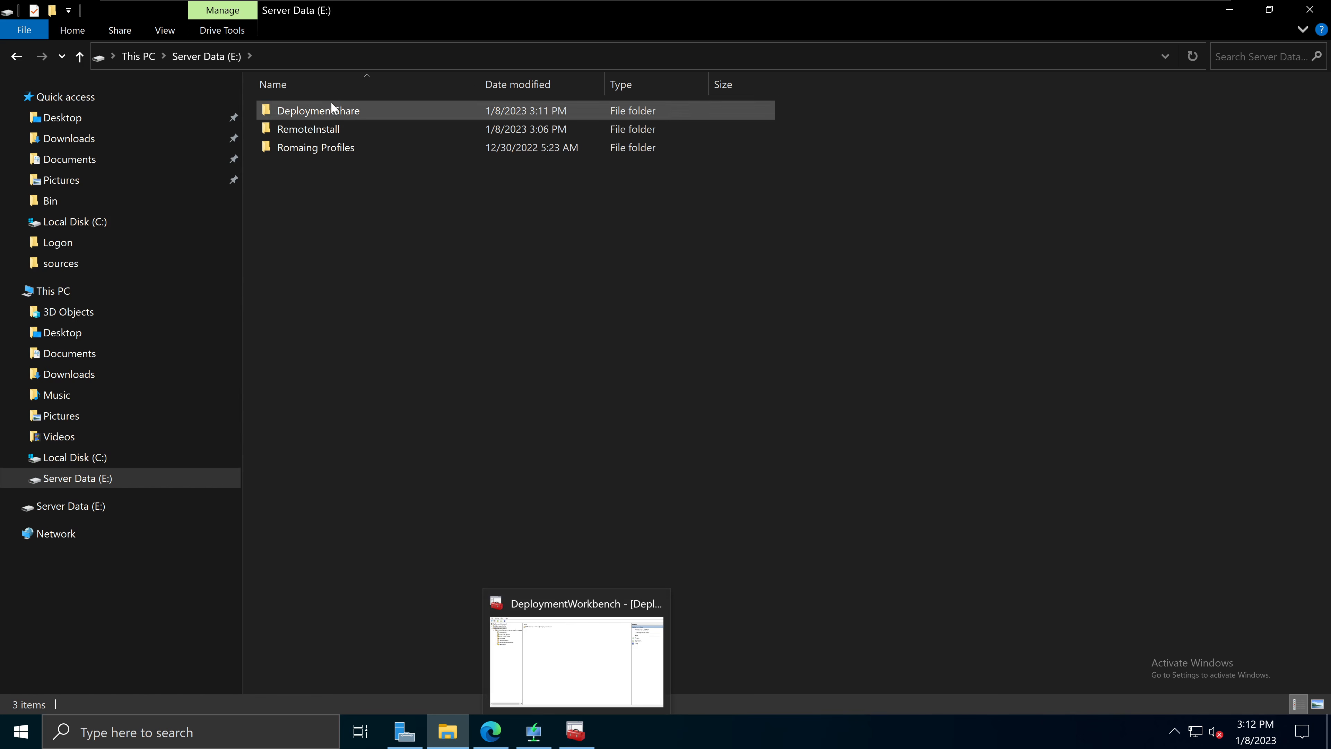
Step: Browse the share's Applications, Operating Systems, Out-of-Box Drivers and Packages folders
left_click(575, 731)
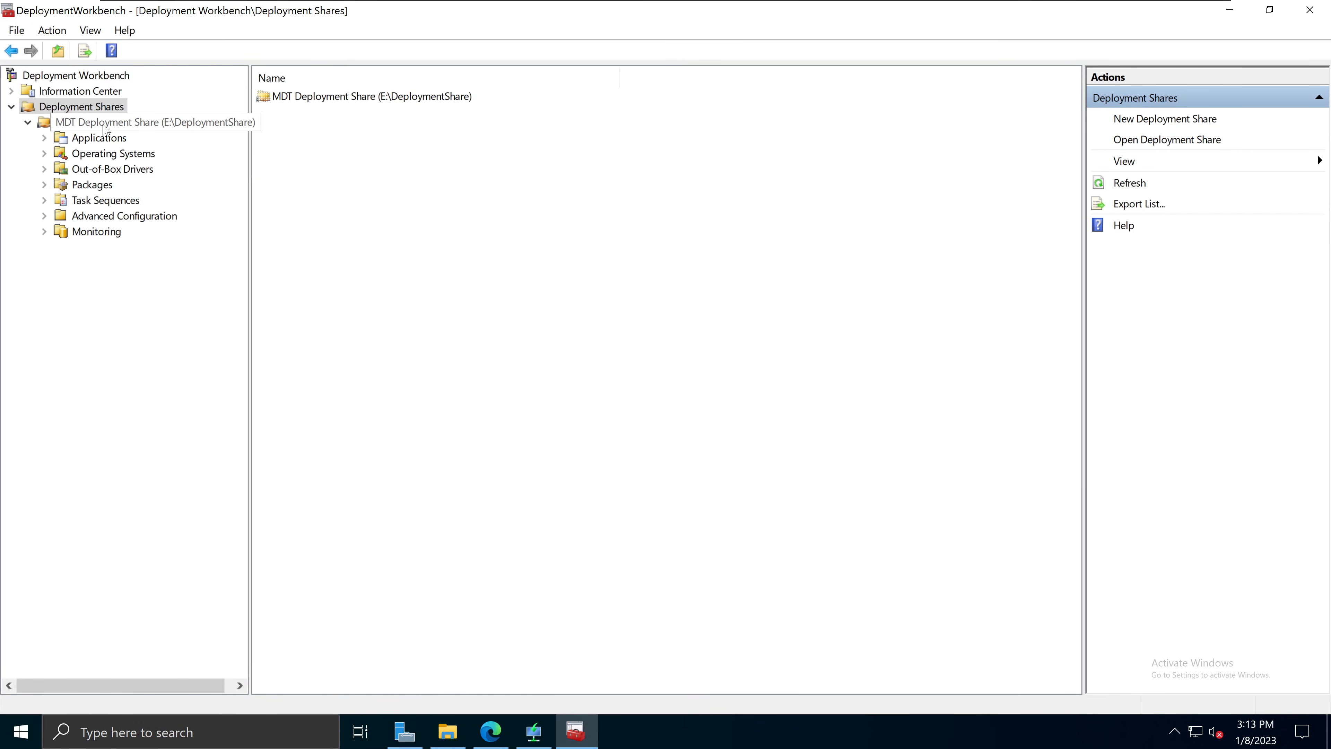
left_click(158, 130)
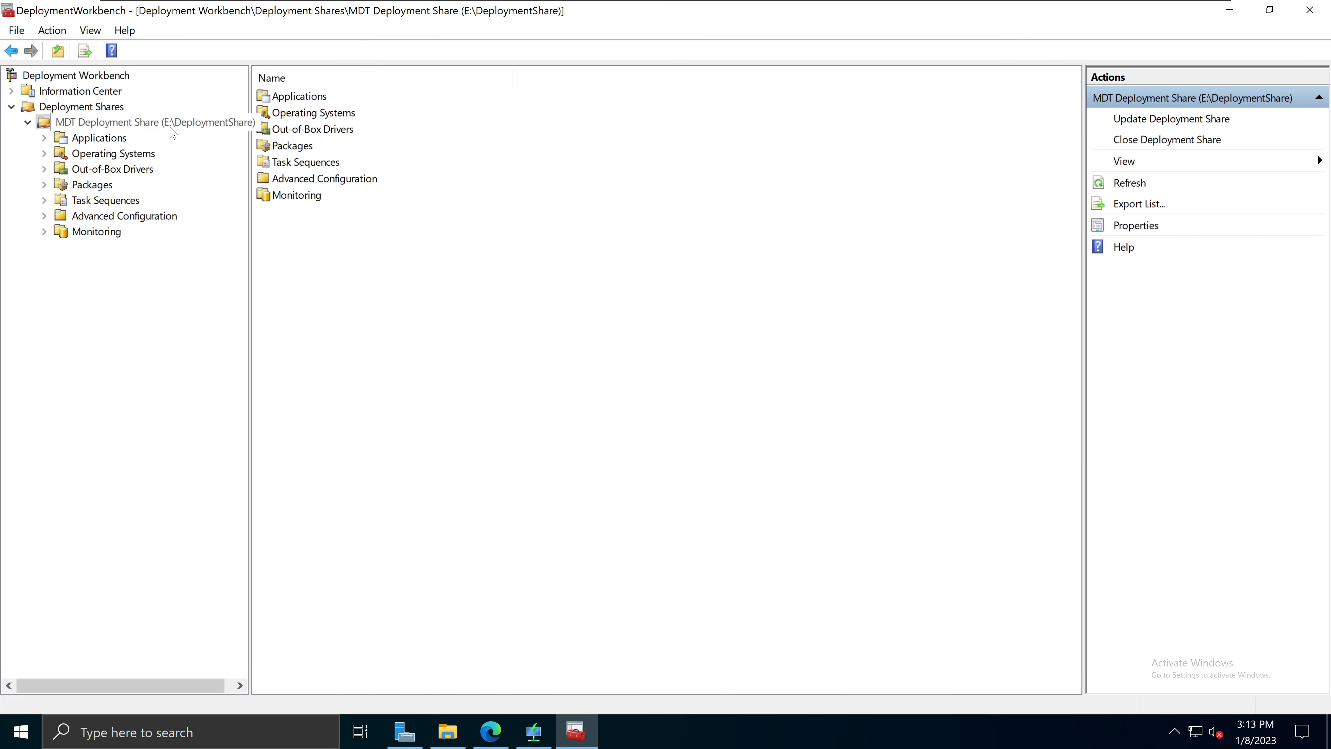
left_click(110, 142)
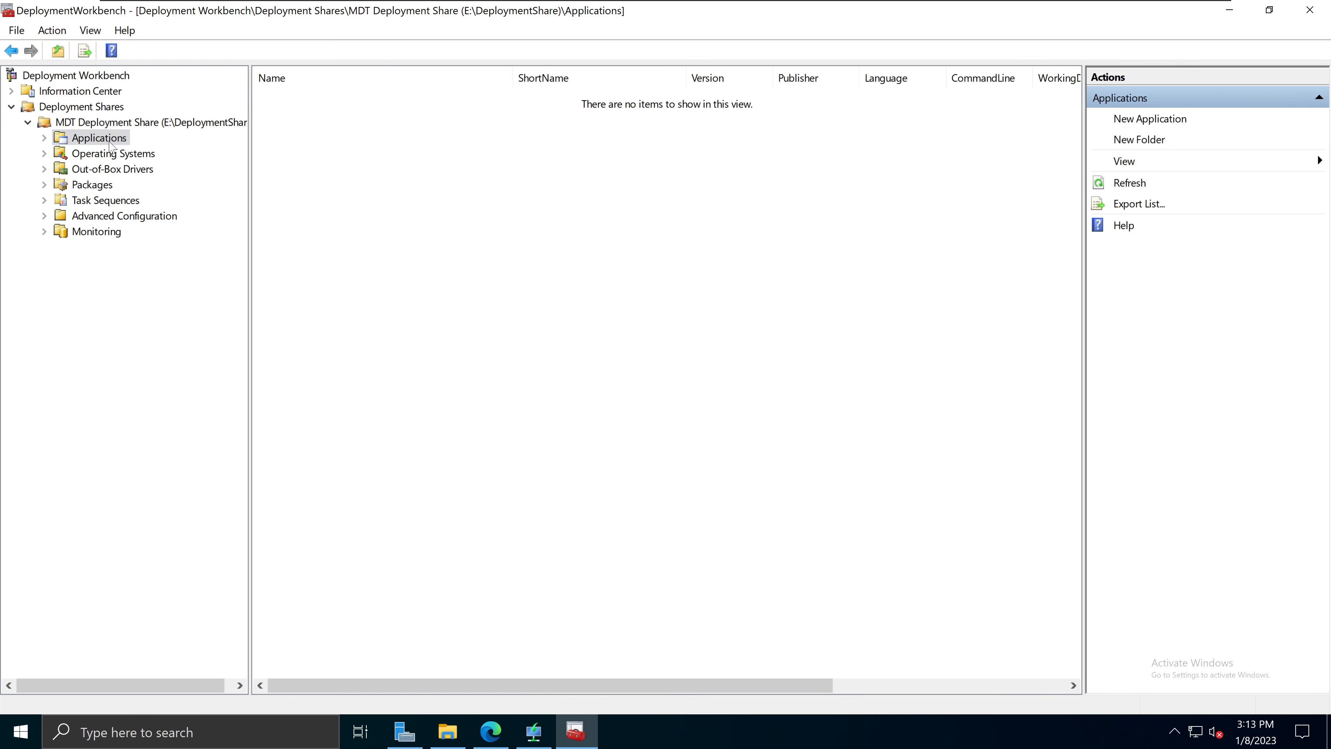
left_click(122, 156)
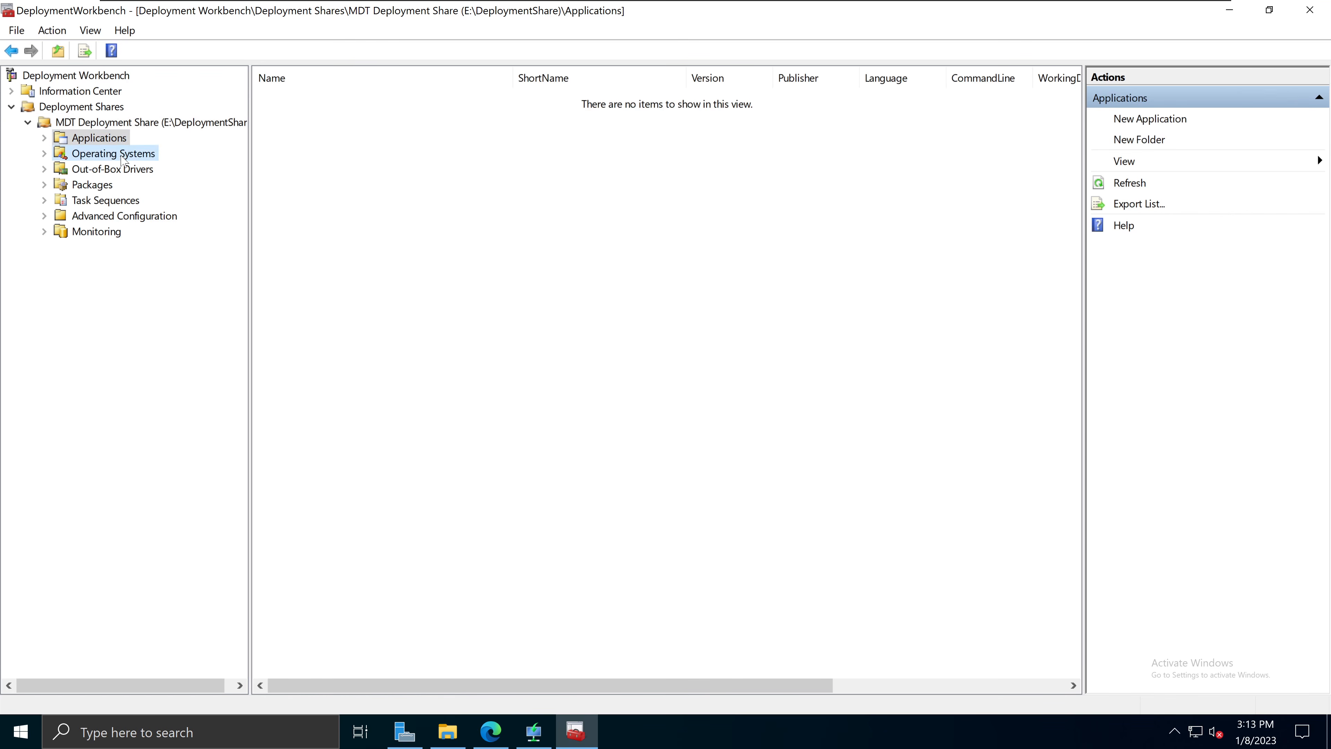
left_click(126, 173)
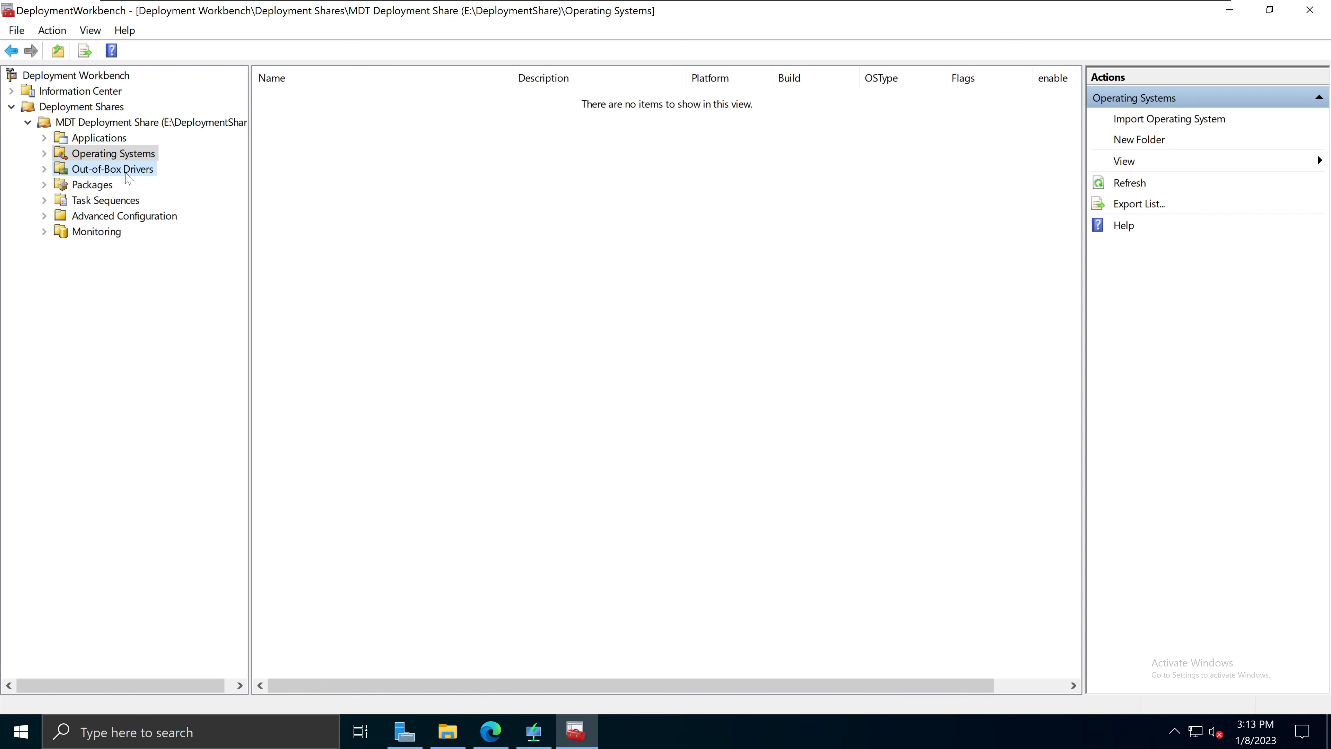
left_click(97, 187)
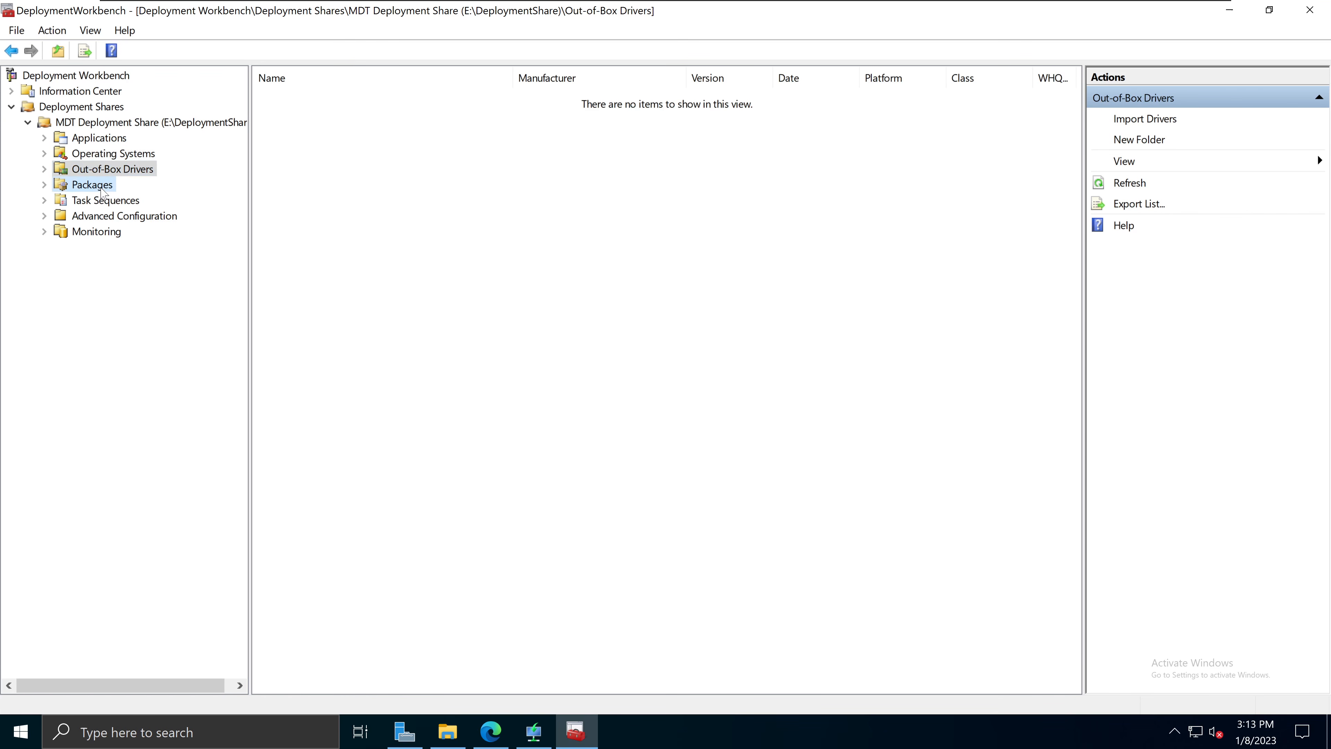
Step: View Task Sequences, Advanced Configuration and Monitoring, dismiss the error, and return to Operating Systems
left_click(134, 202)
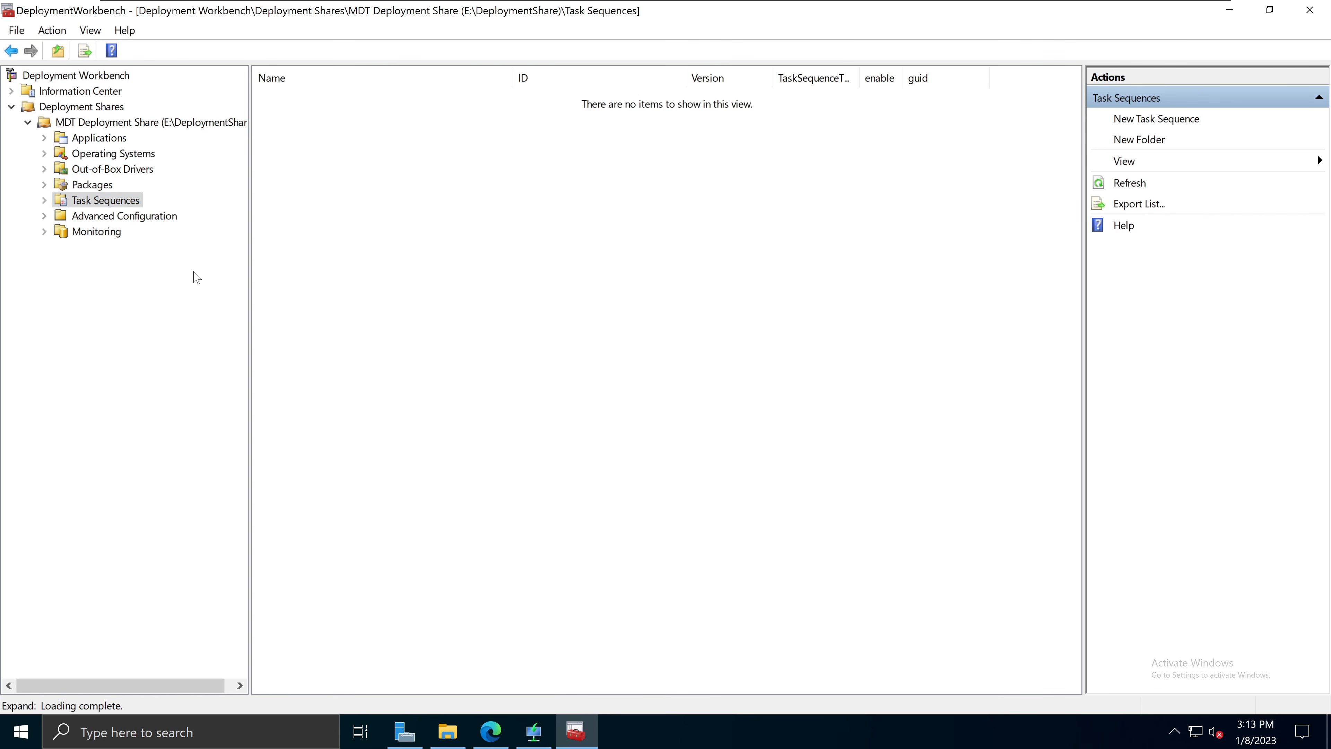
left_click(164, 220)
left_click(120, 236)
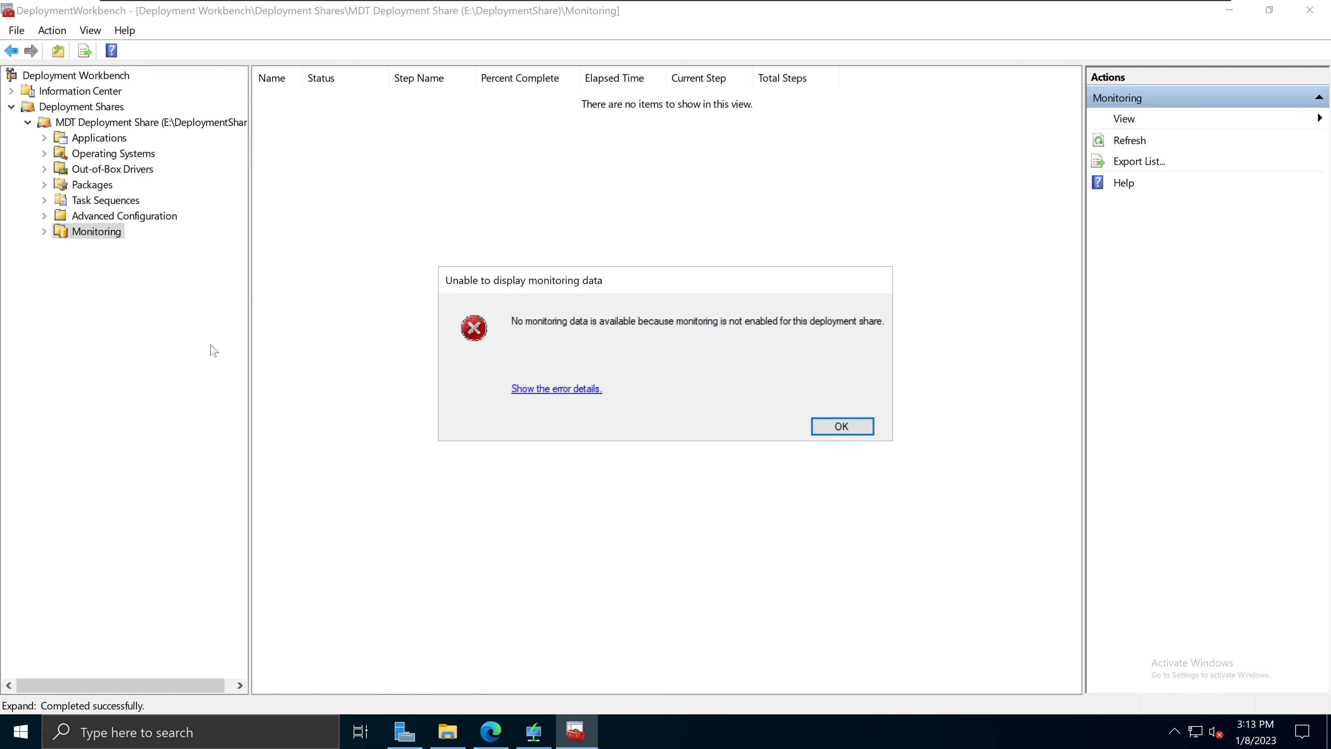
left_click(852, 430)
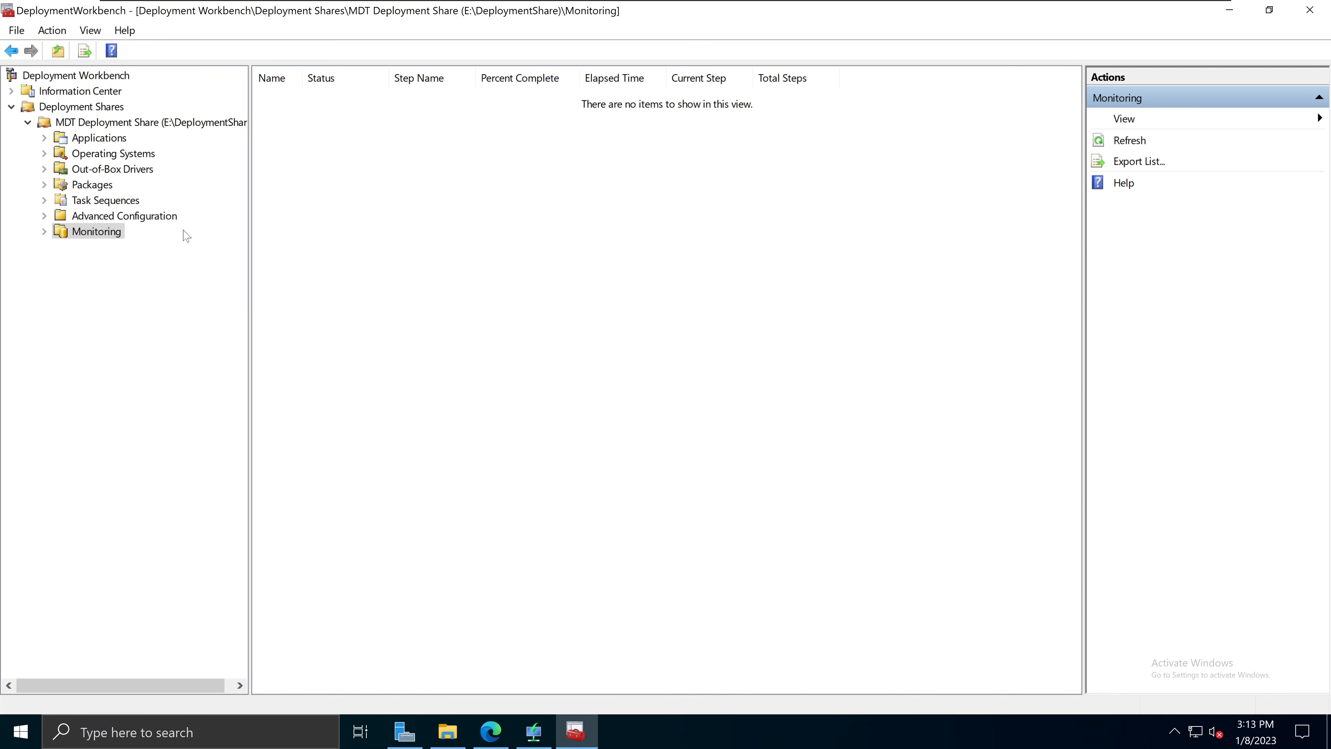
left_click(120, 155)
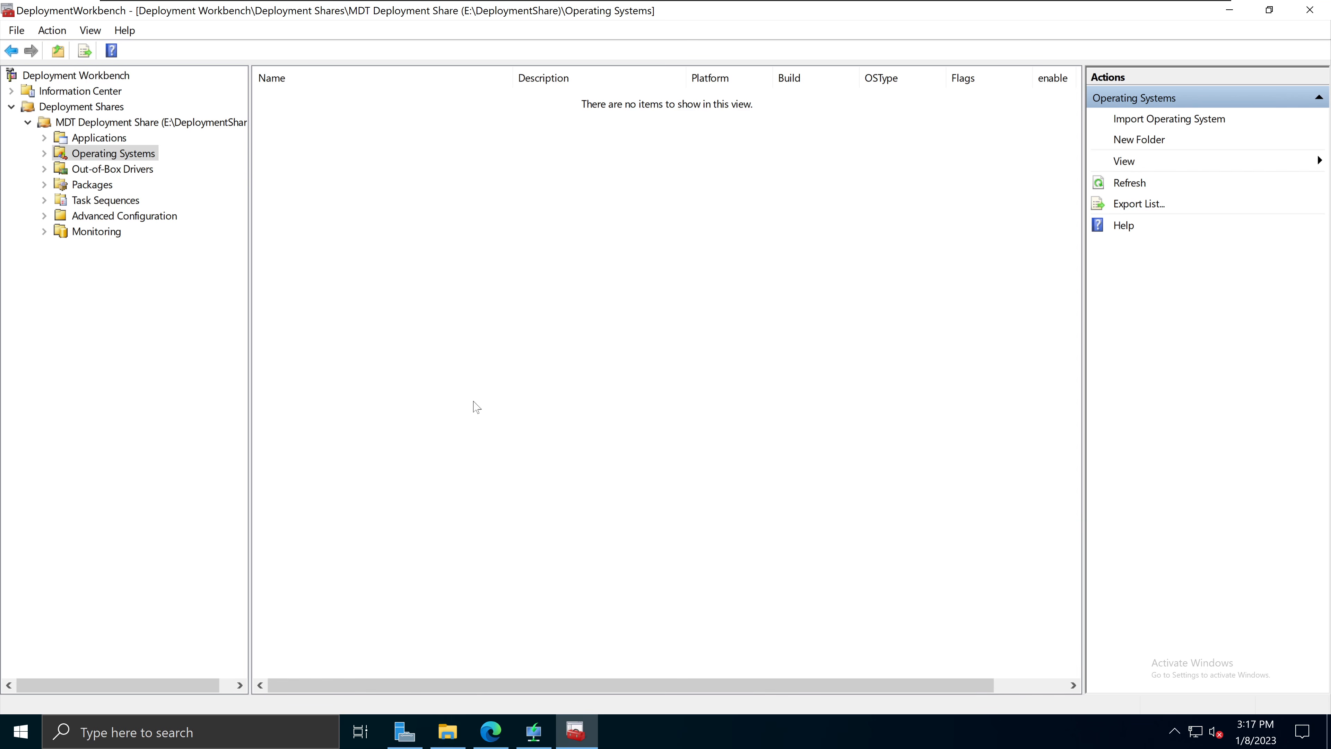
left_click(449, 730)
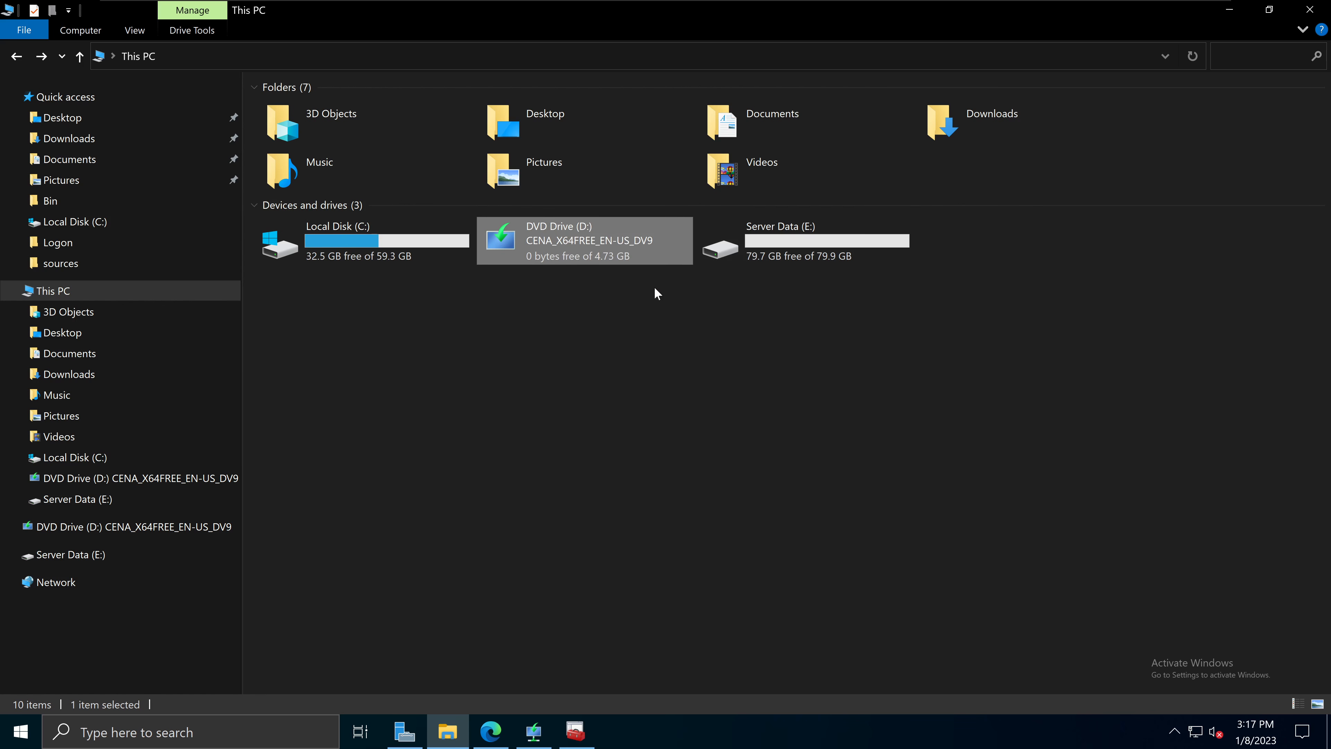
right_click(596, 233)
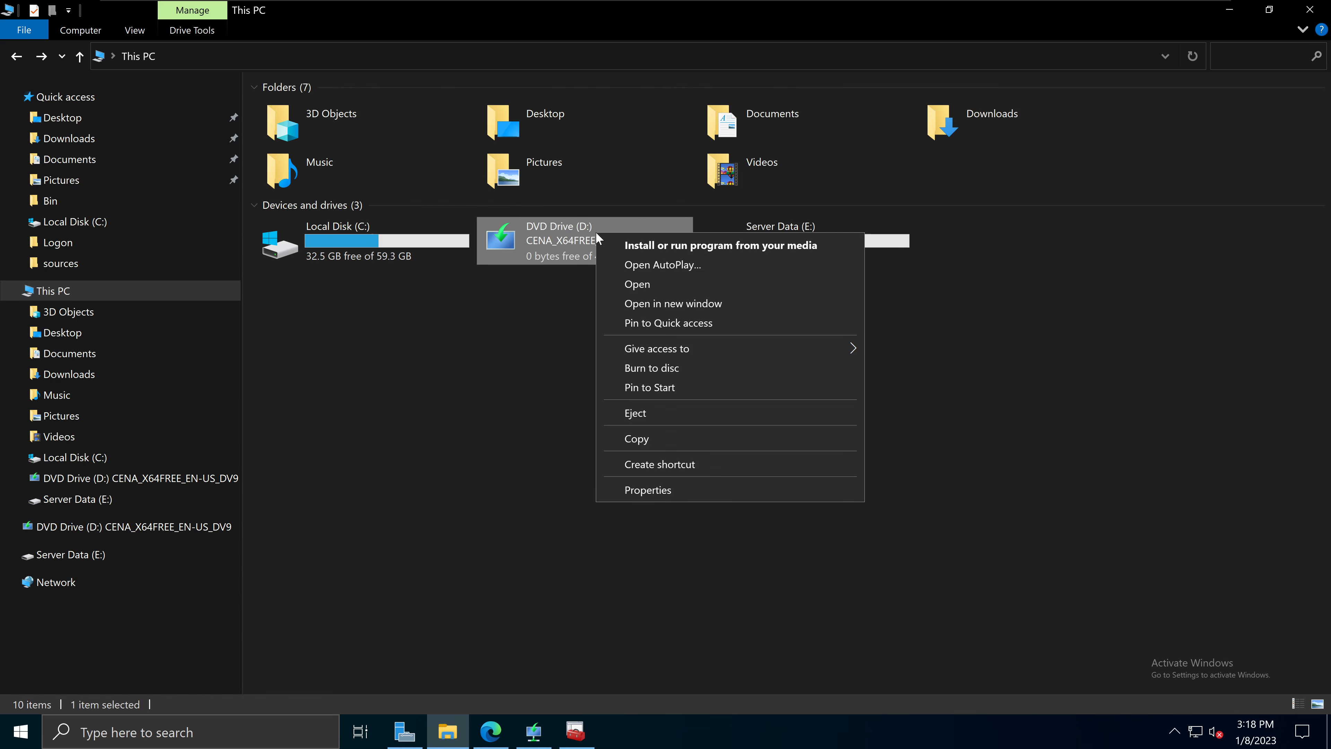
left_click(631, 283)
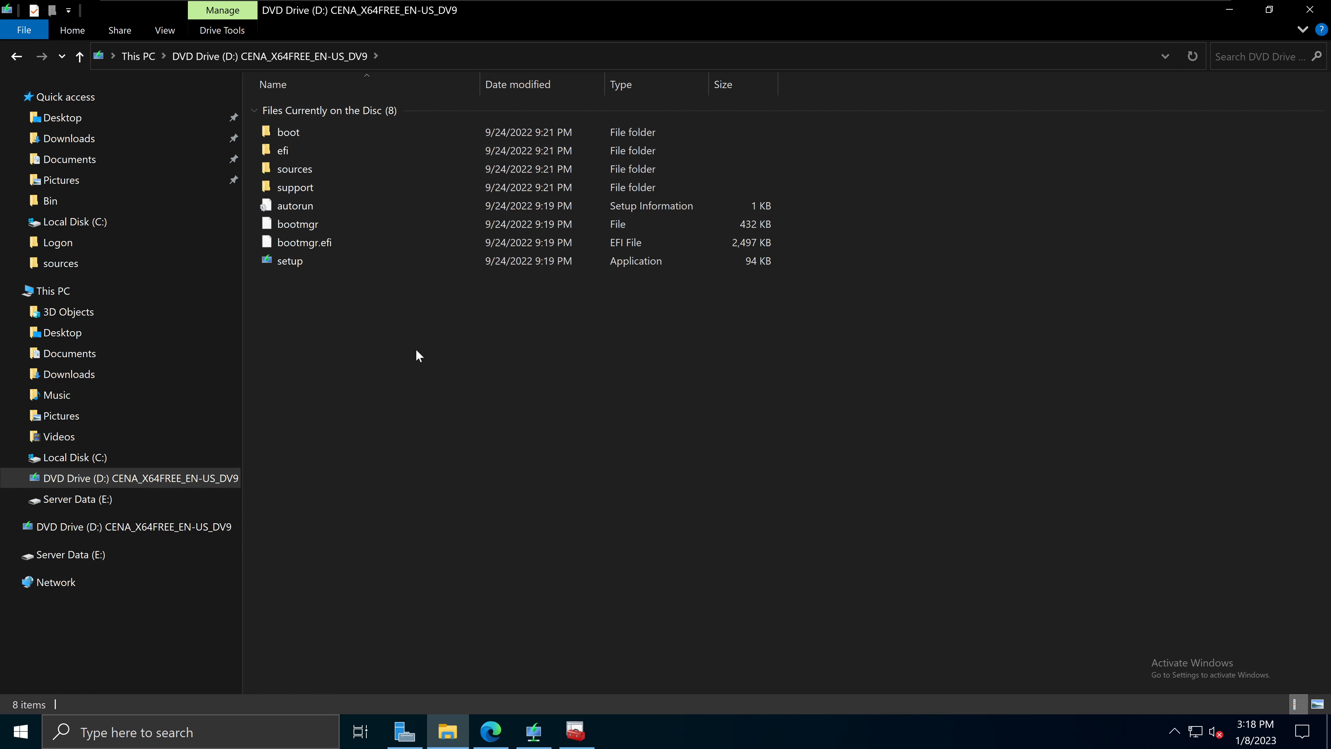
left_click_drag(418, 353, 289, 131)
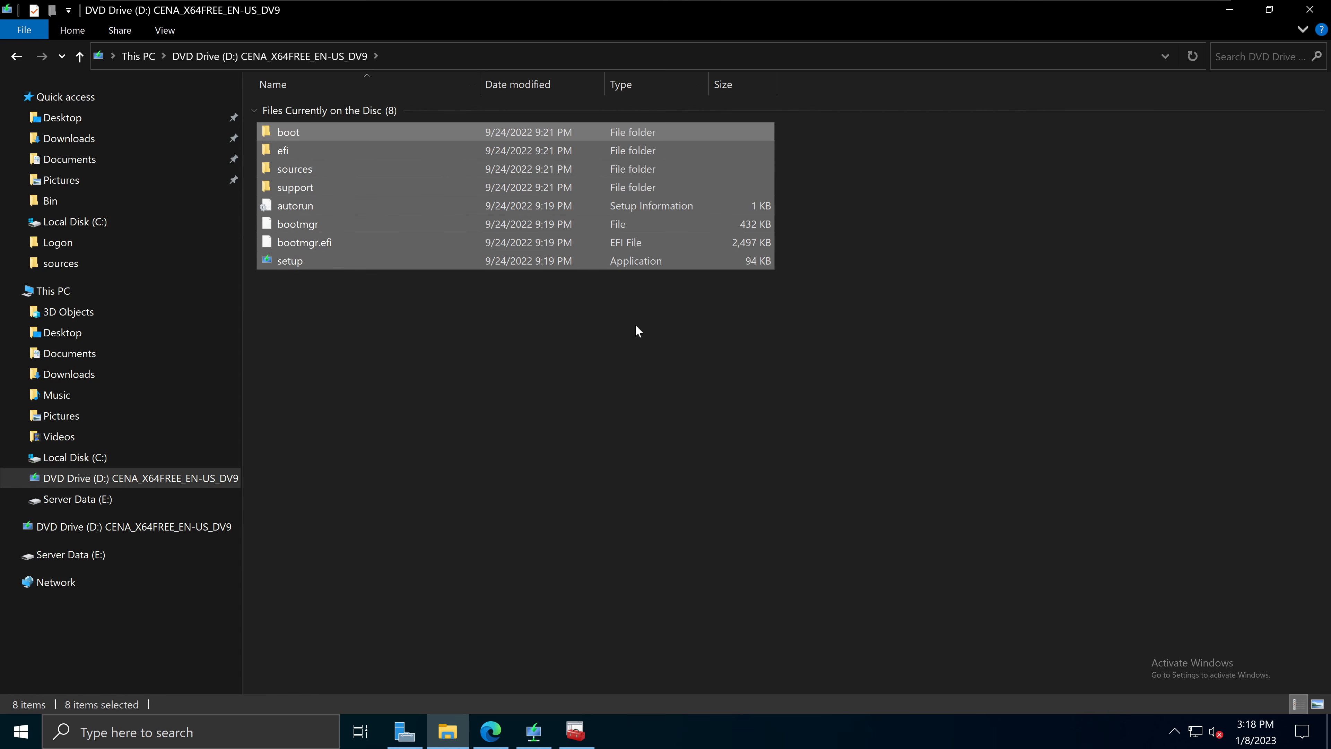
left_click(545, 436)
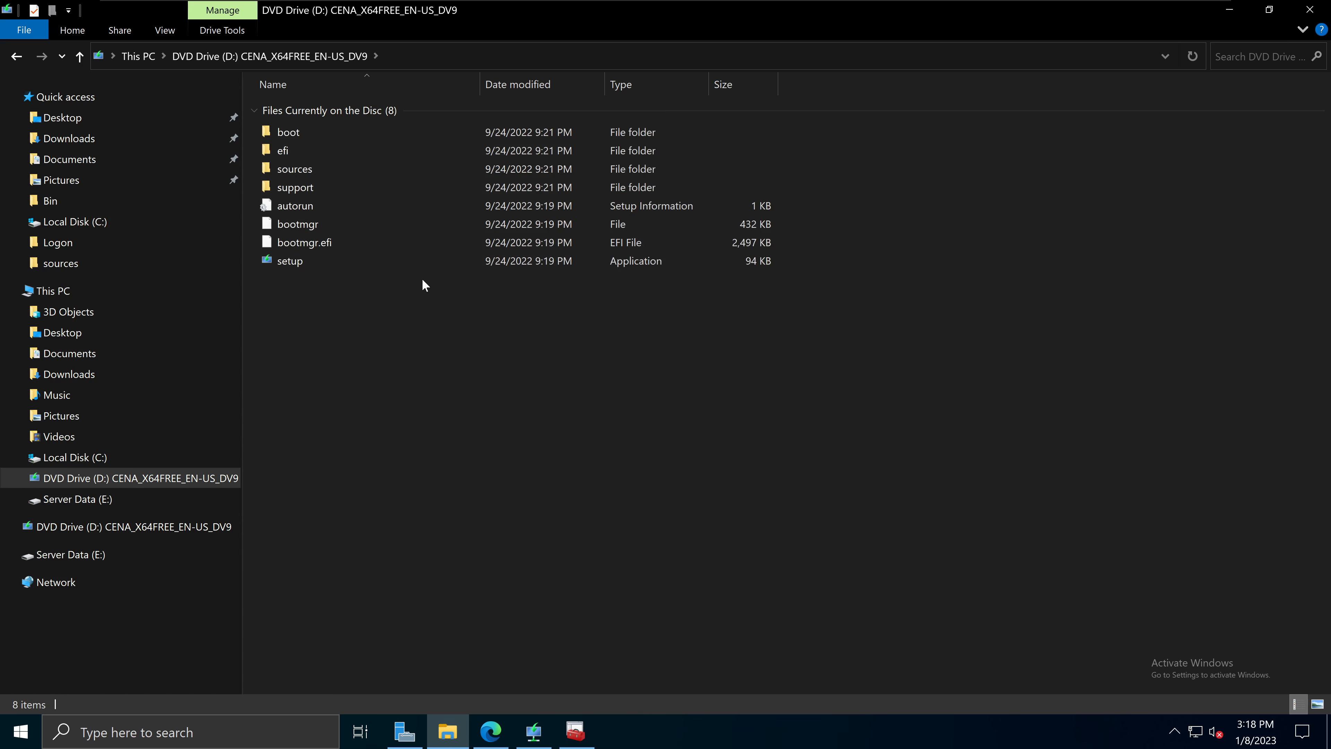
double_click(324, 133)
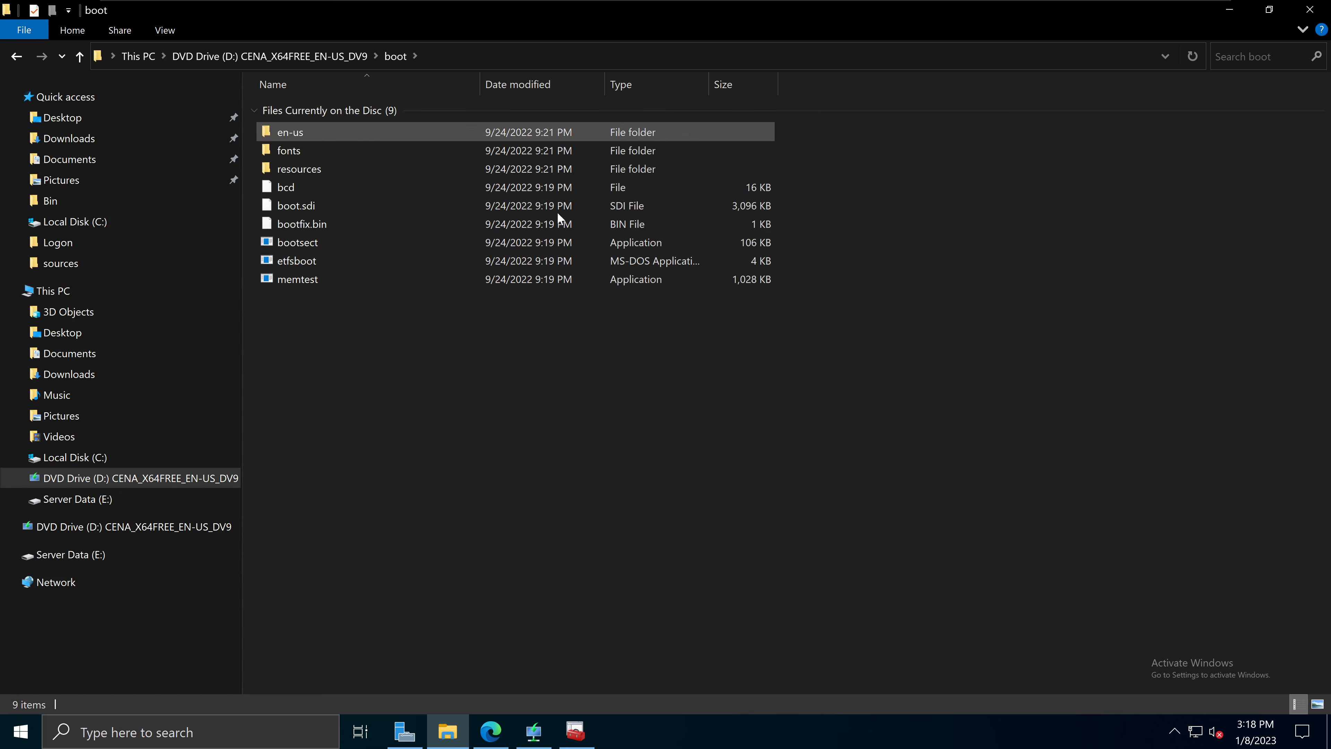
key("BackSpace")
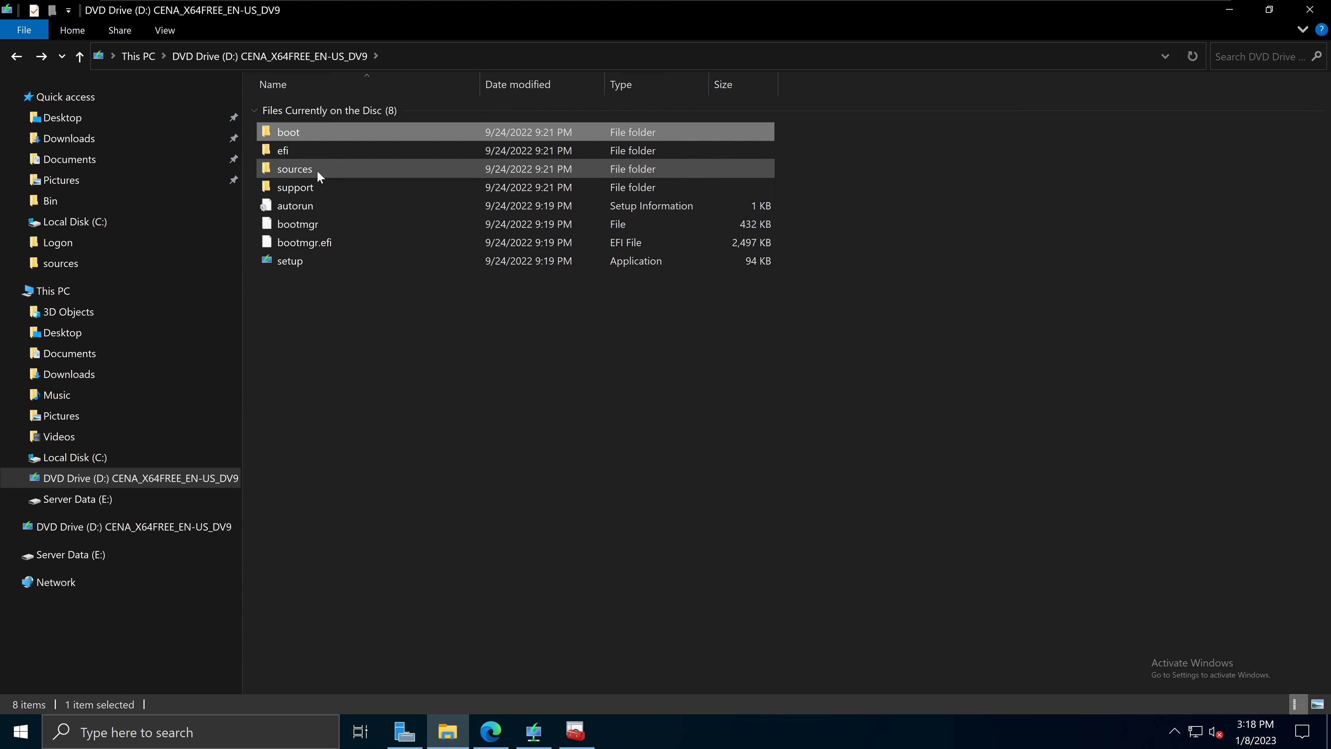
double_click(317, 170)
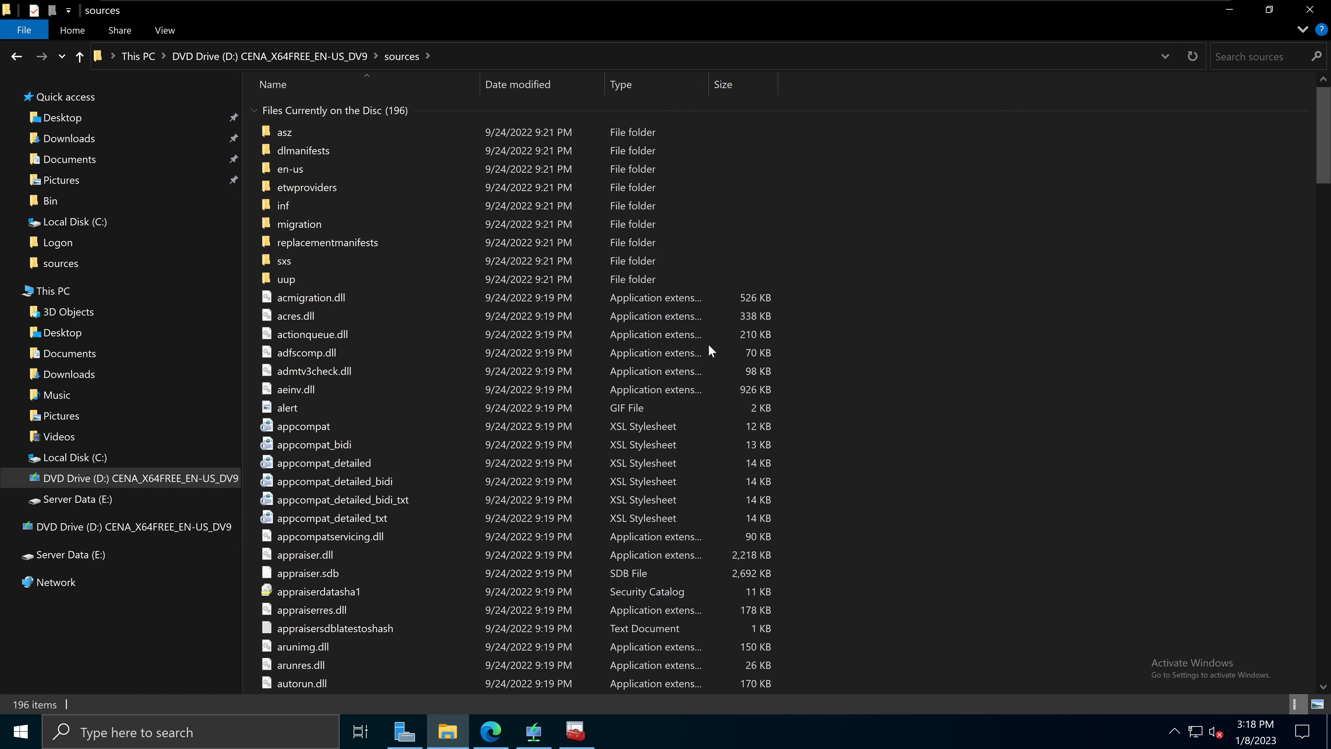
key("BackSpace")
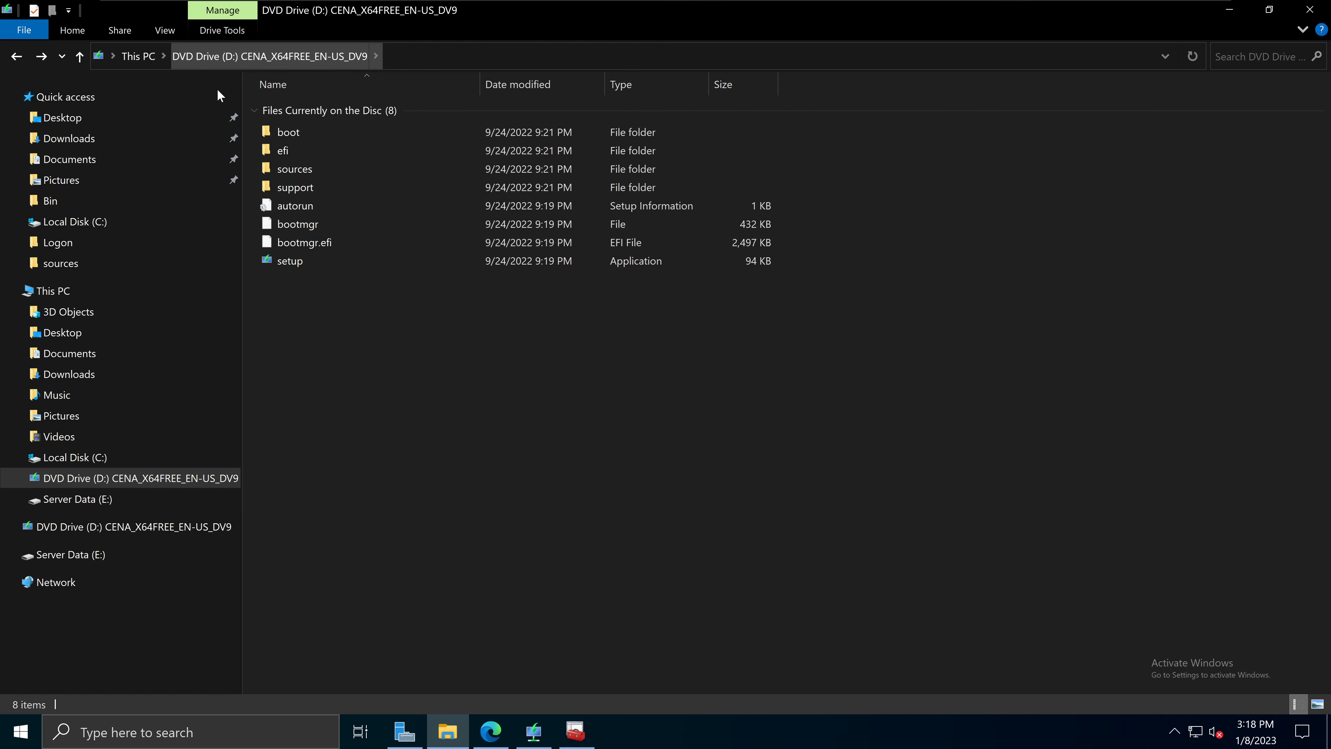
left_click(114, 283)
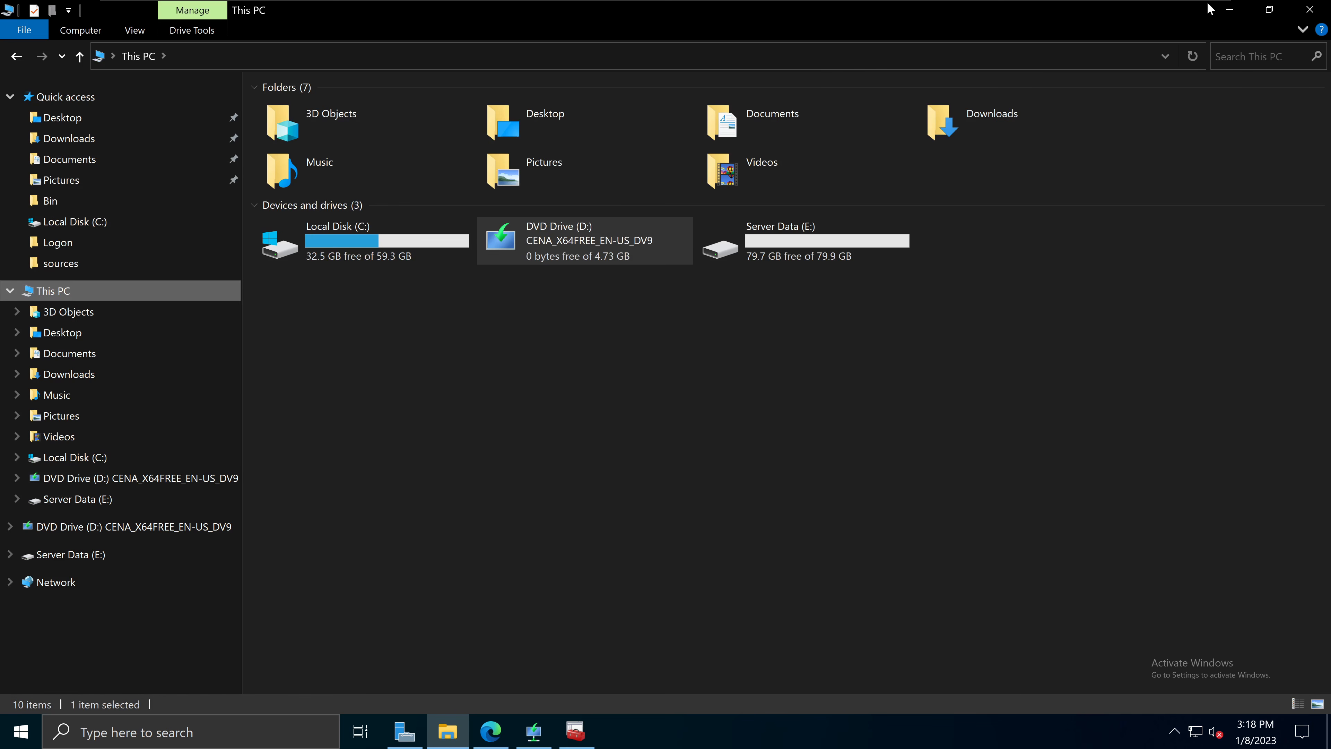
left_click(1227, 10)
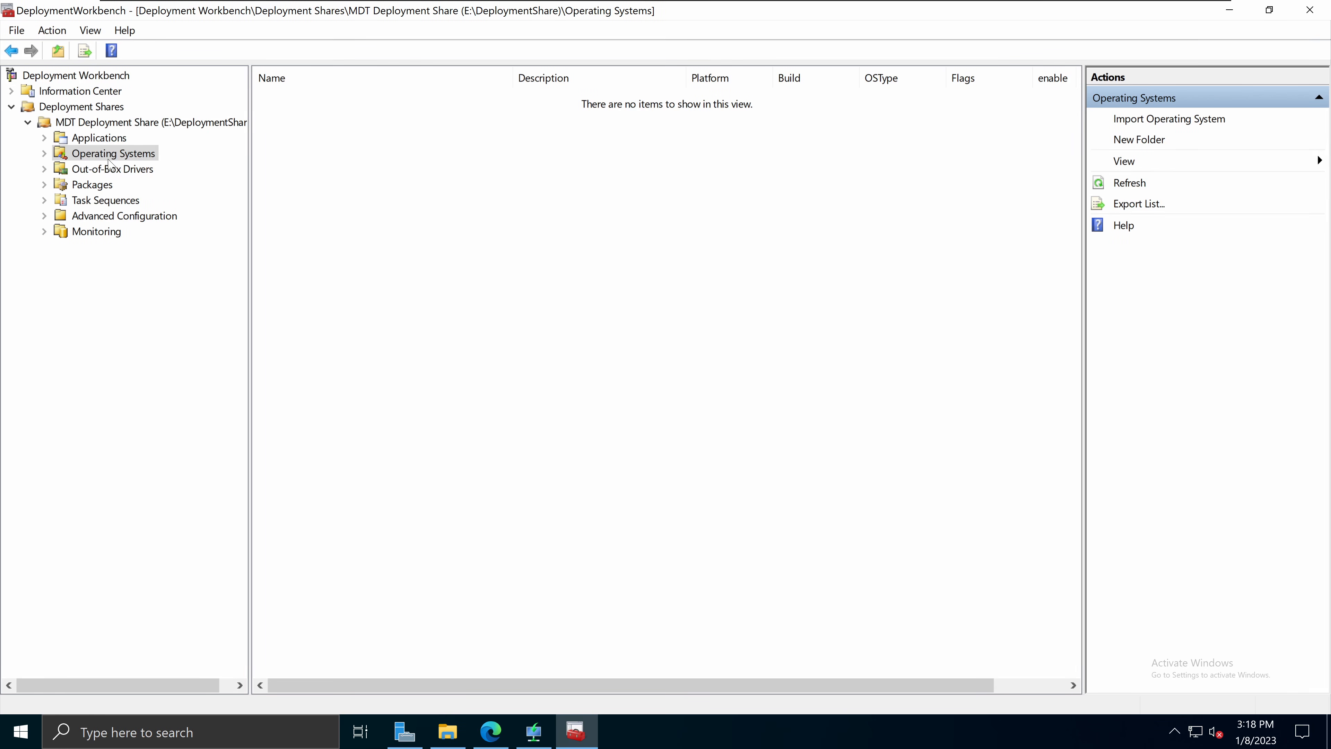
Step: Start the Import Operating System wizard with 'Full set of source files' selected
right_click(127, 156)
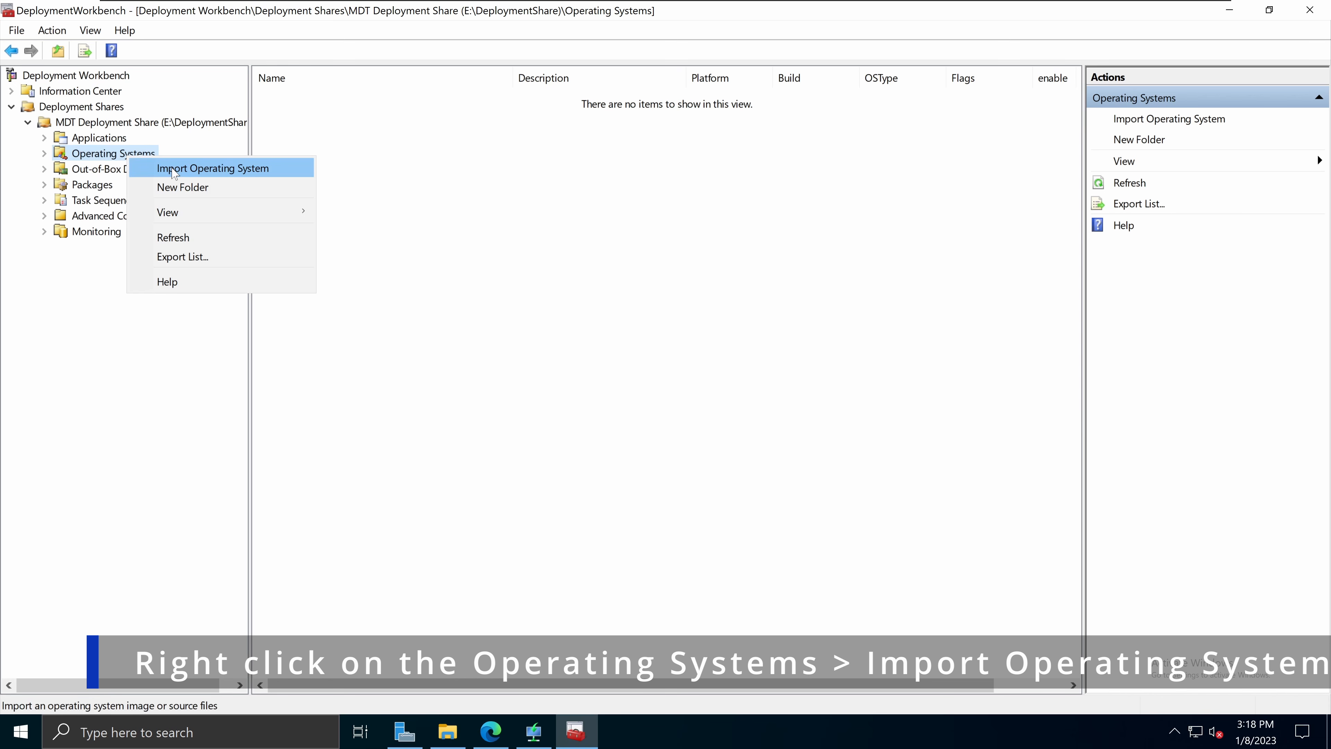
left_click(182, 168)
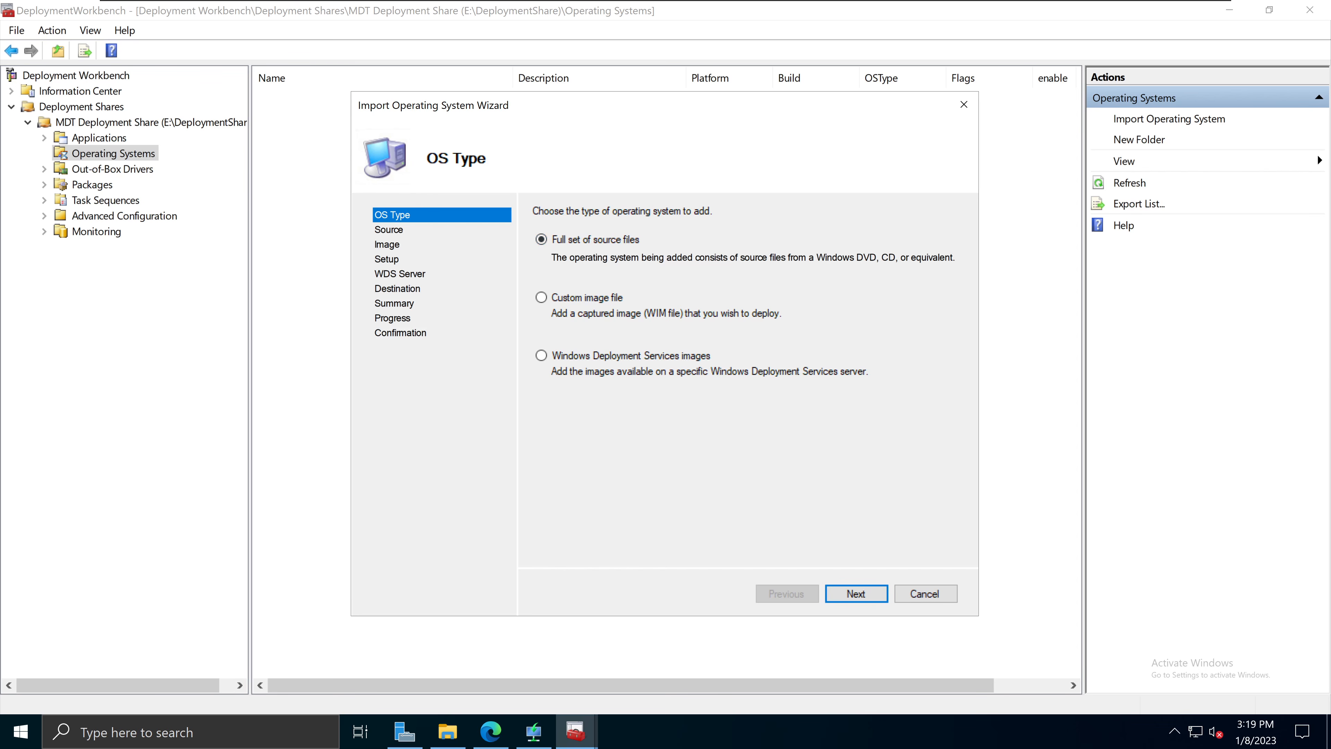
left_click_drag(816, 257, 956, 257)
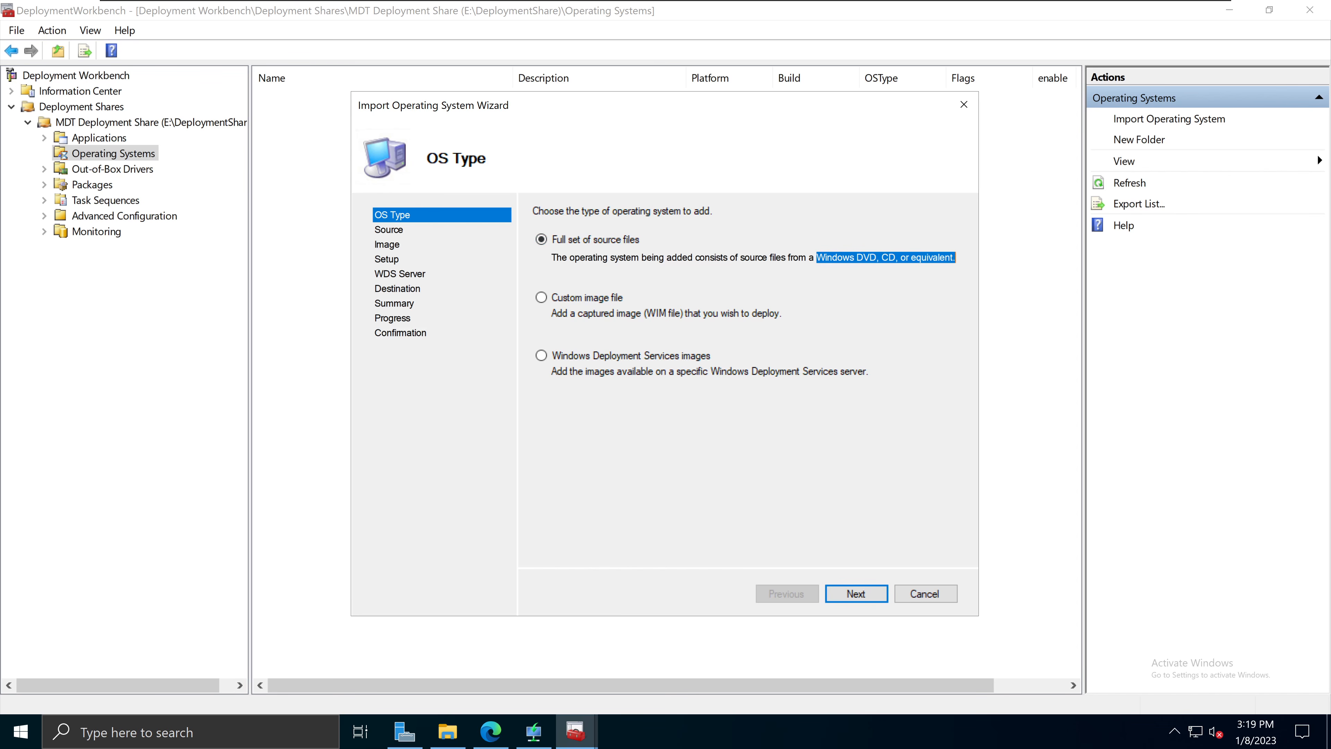
left_click_drag(750, 257, 956, 257)
left_click(770, 257)
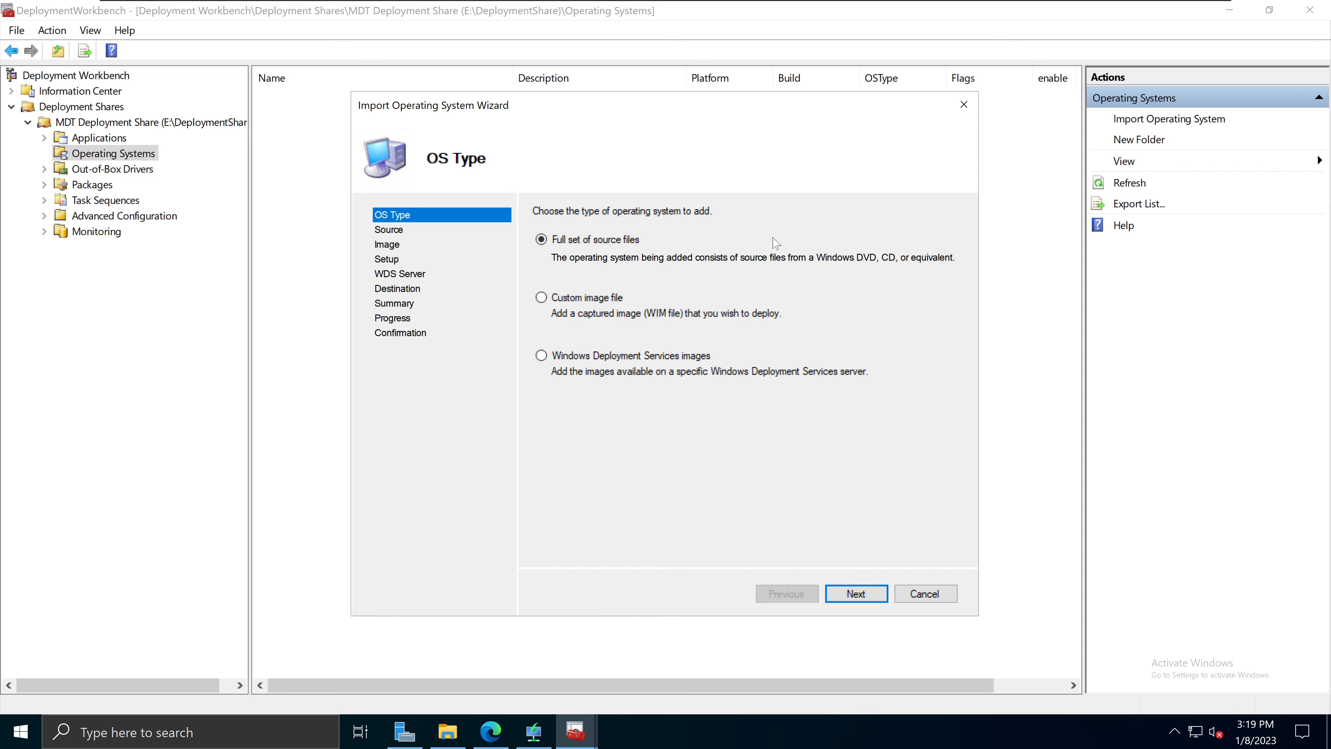
left_click(866, 594)
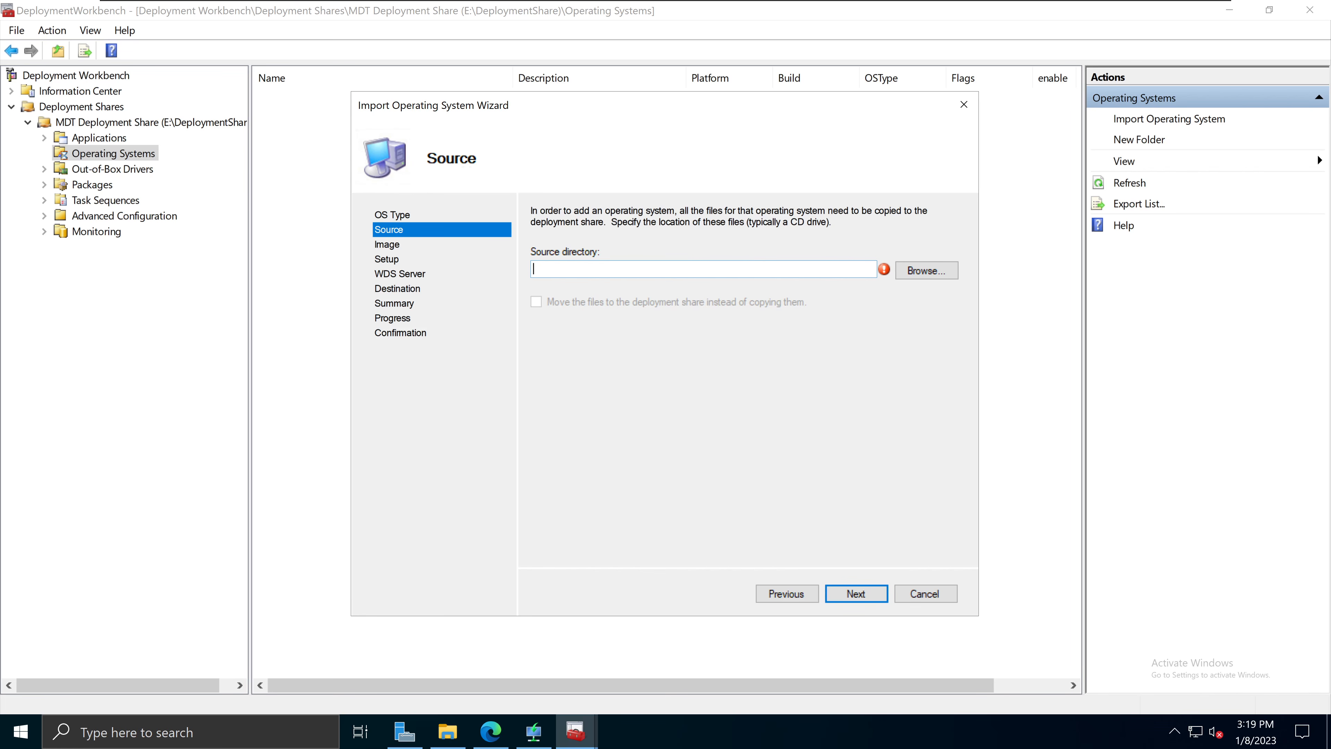
Step: Set the source directory to DVD Drive D:\ and advance to the destination step
left_click(447, 731)
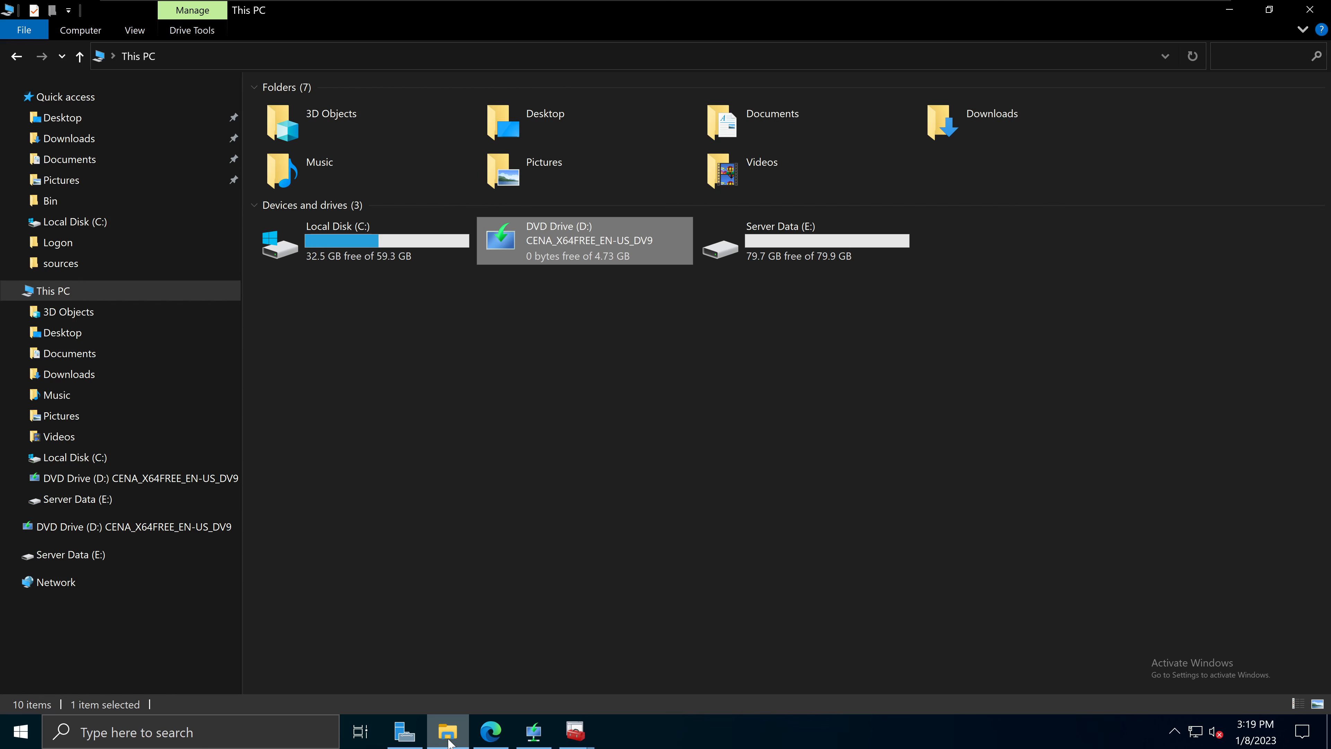
left_click(1229, 10)
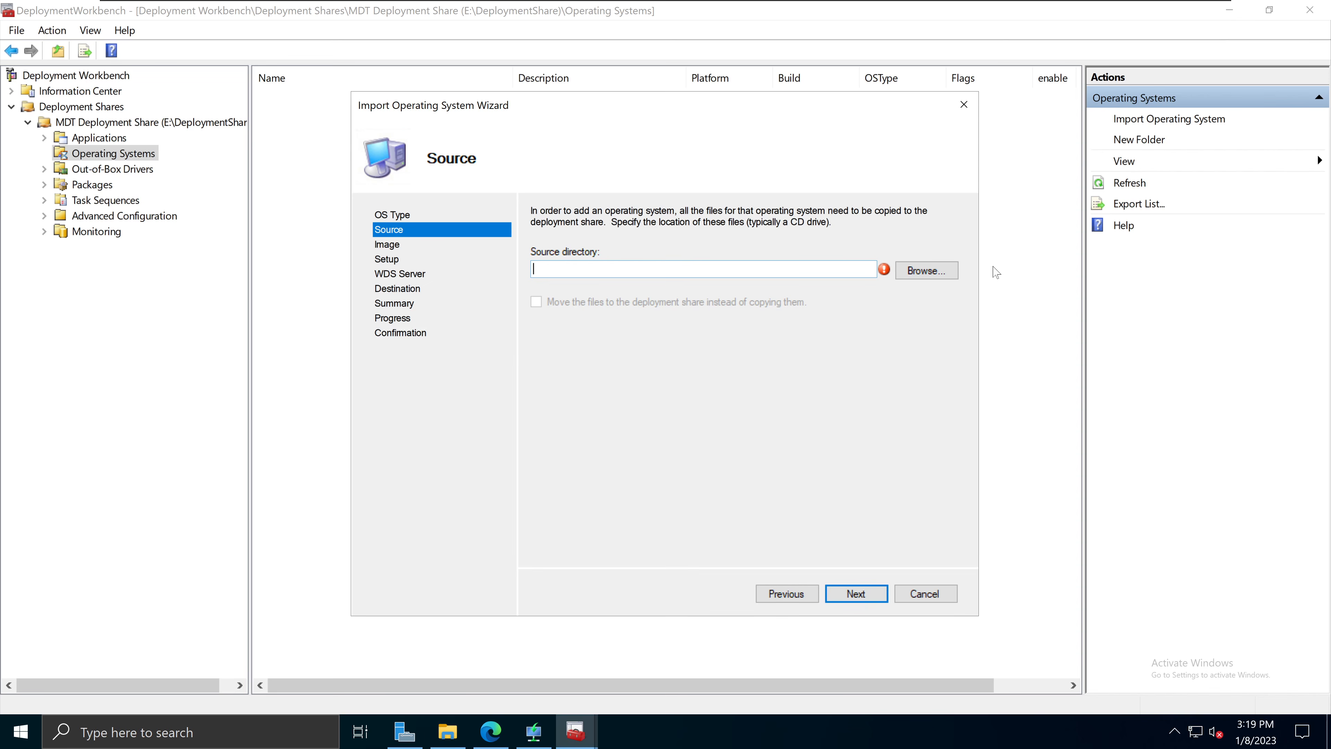
left_click(922, 273)
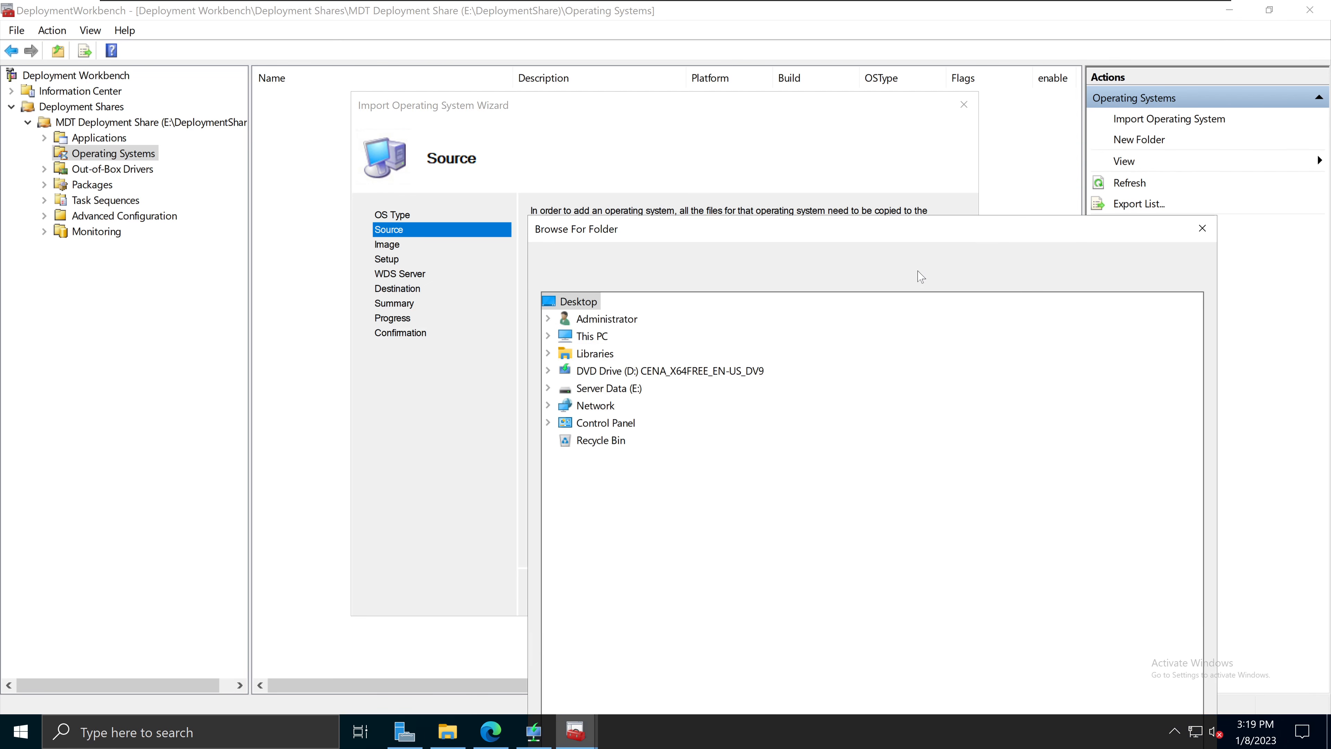
left_click(548, 370)
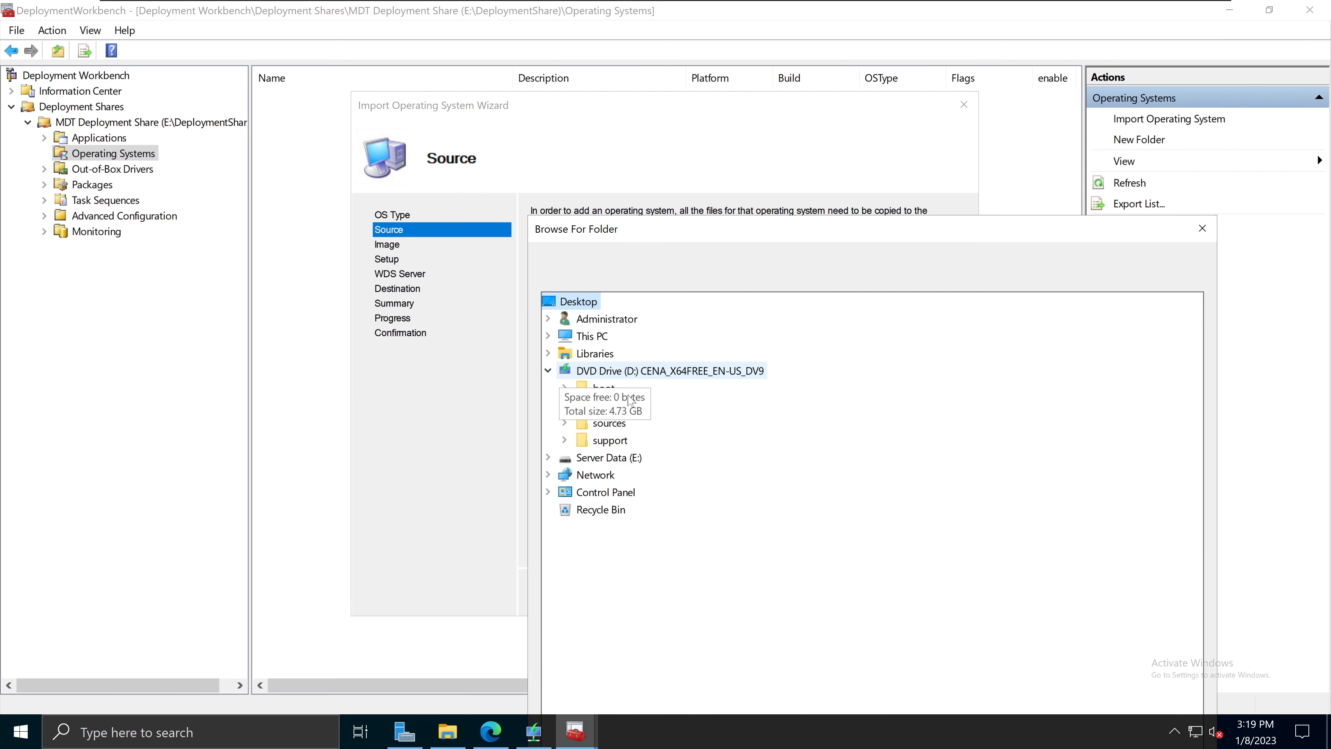
left_click(670, 370)
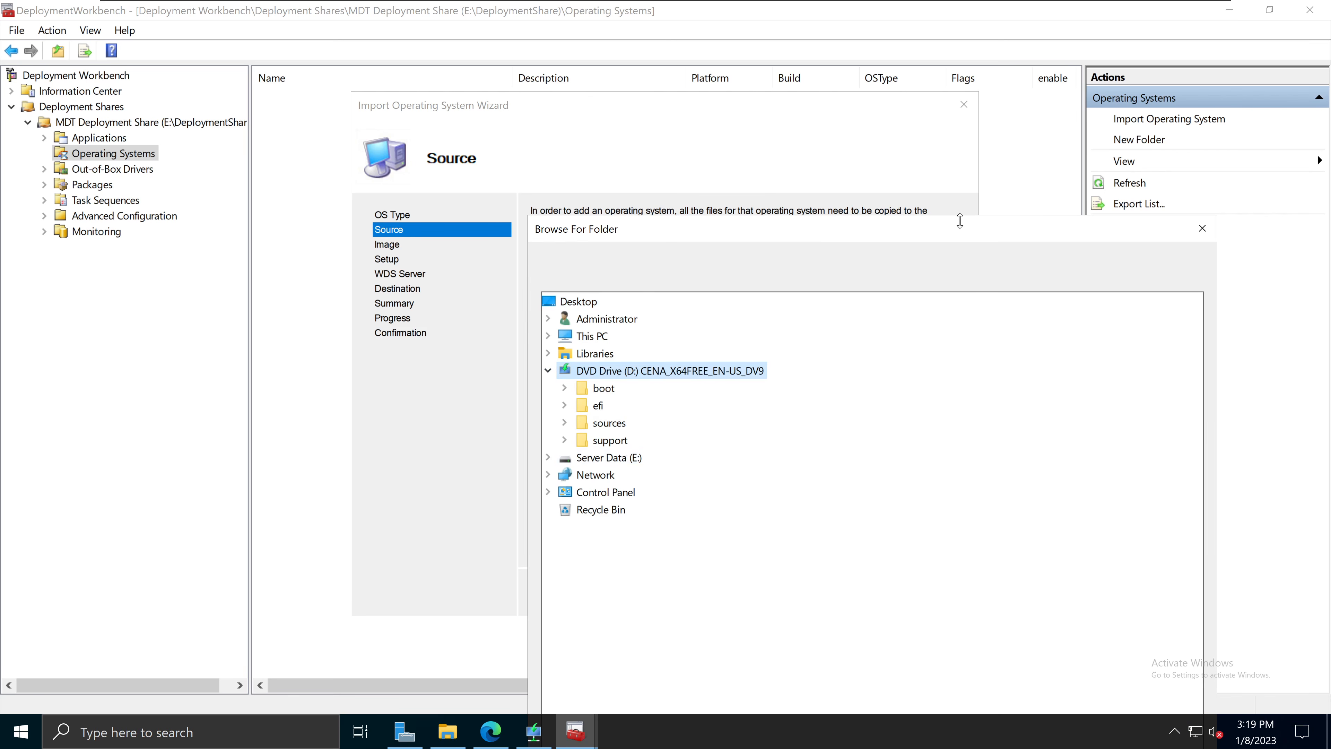
left_click_drag(970, 228, 744, 4)
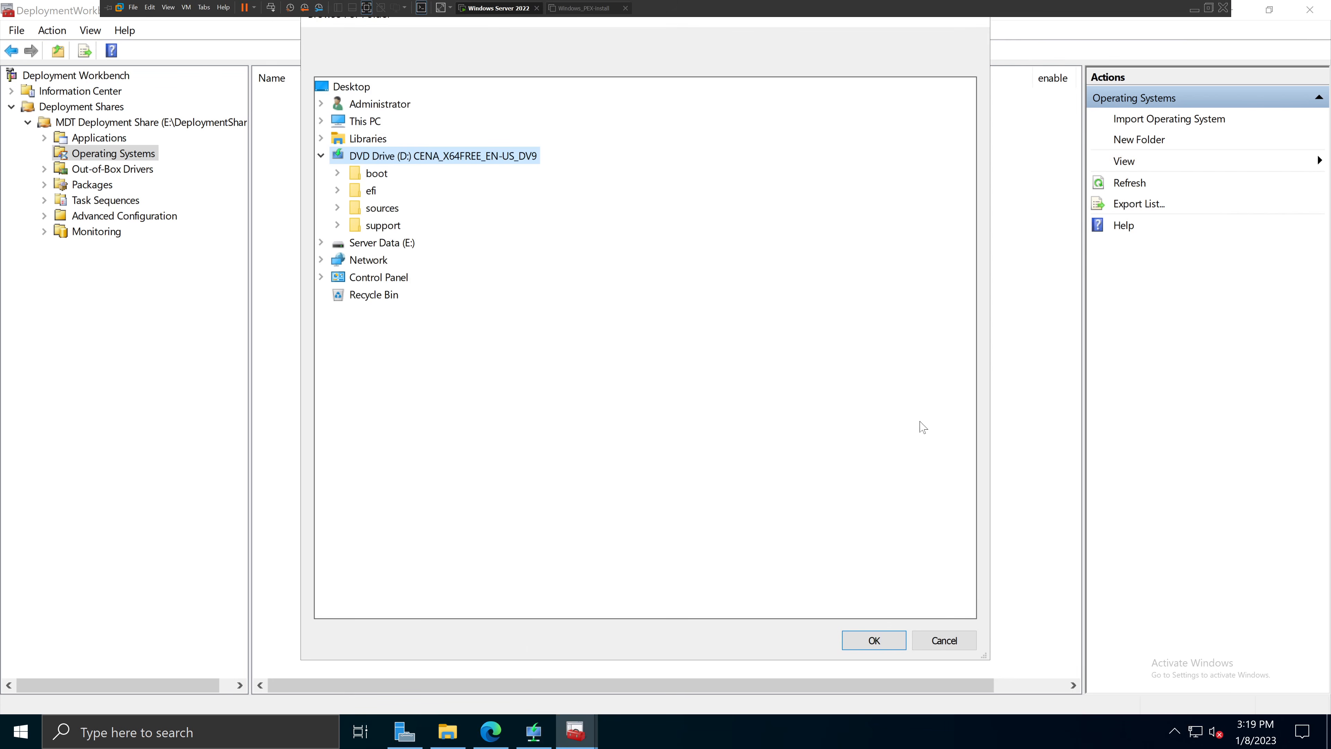
left_click(884, 648)
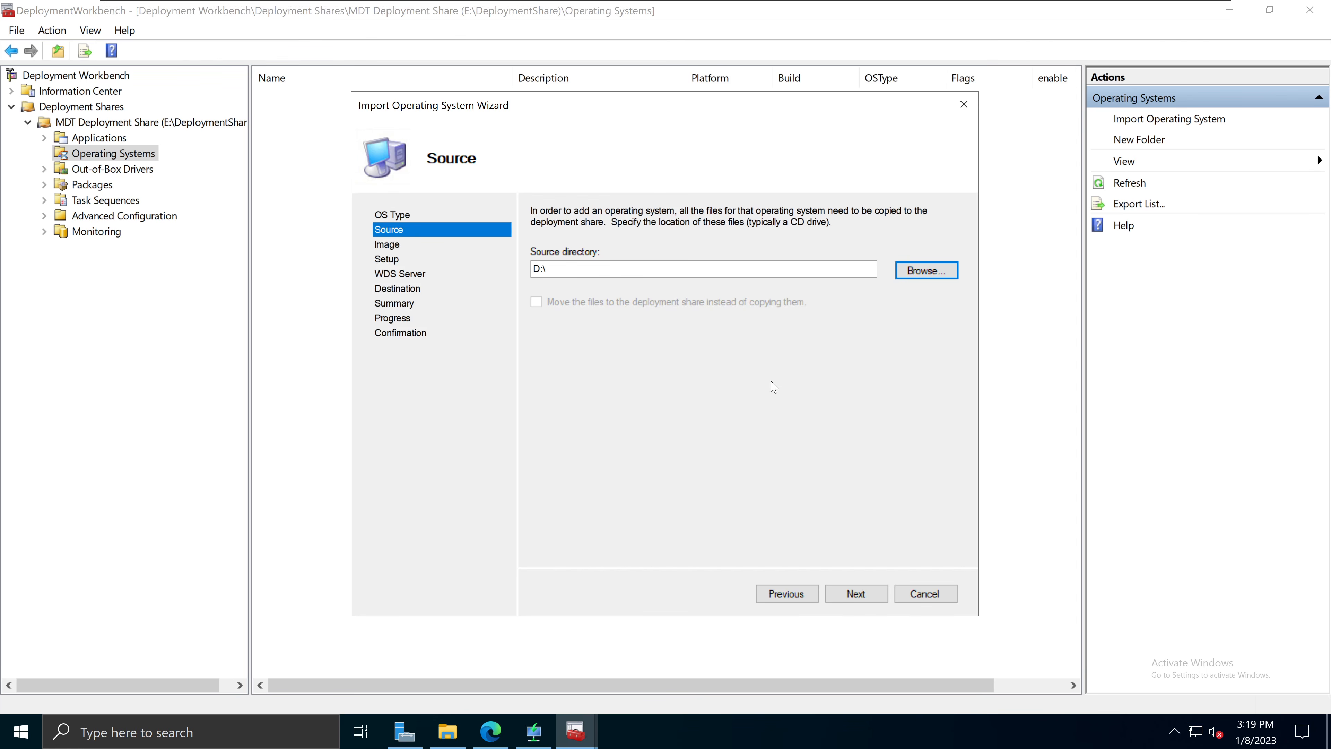
left_click(858, 596)
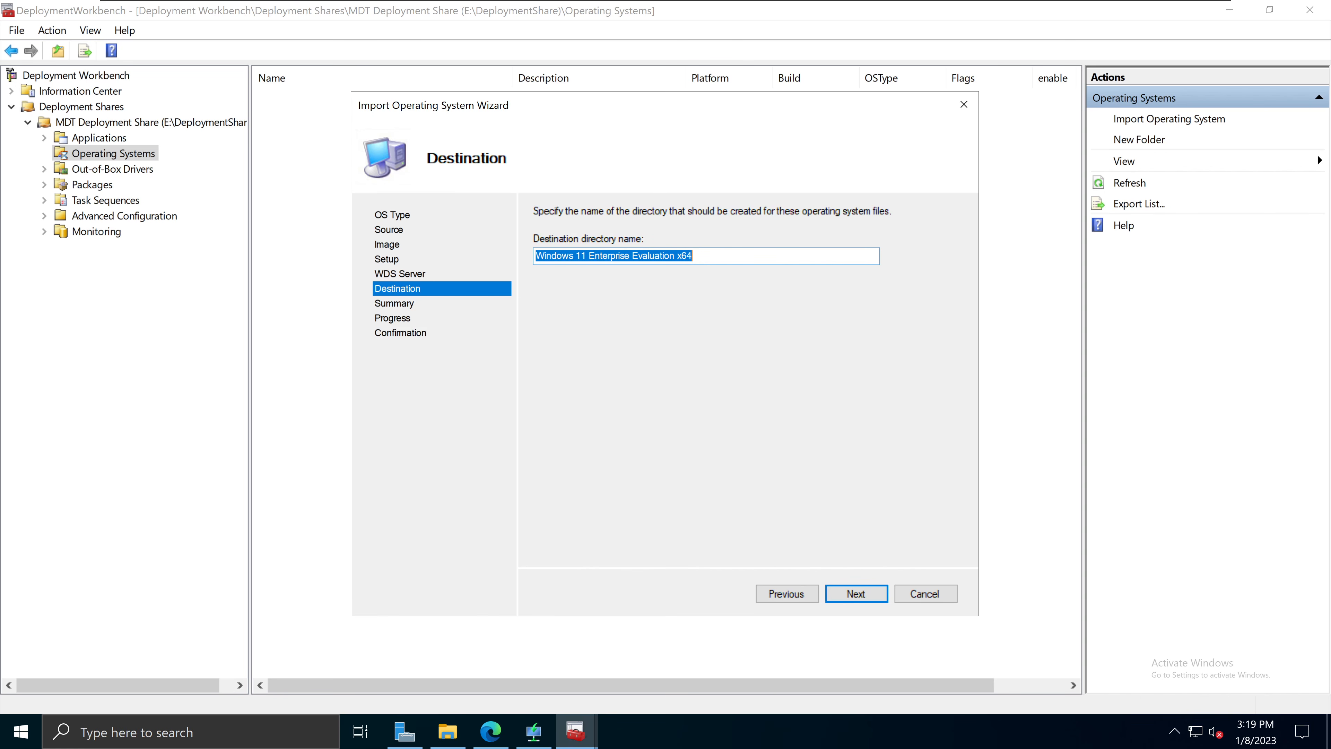
Step: Edit the destination folder name, then run the Windows 11 Enterprise Evaluation x64 import to completion
left_click(562, 256)
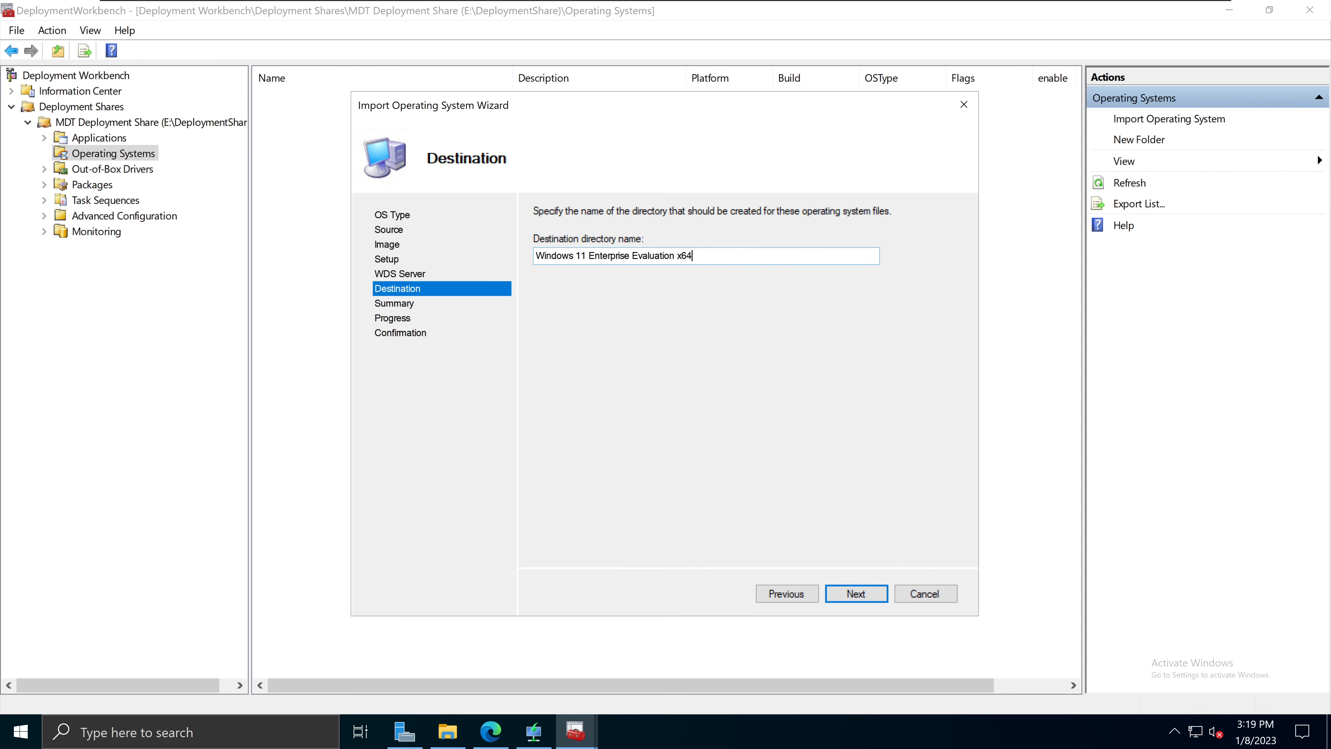
type("-sad")
left_click(857, 594)
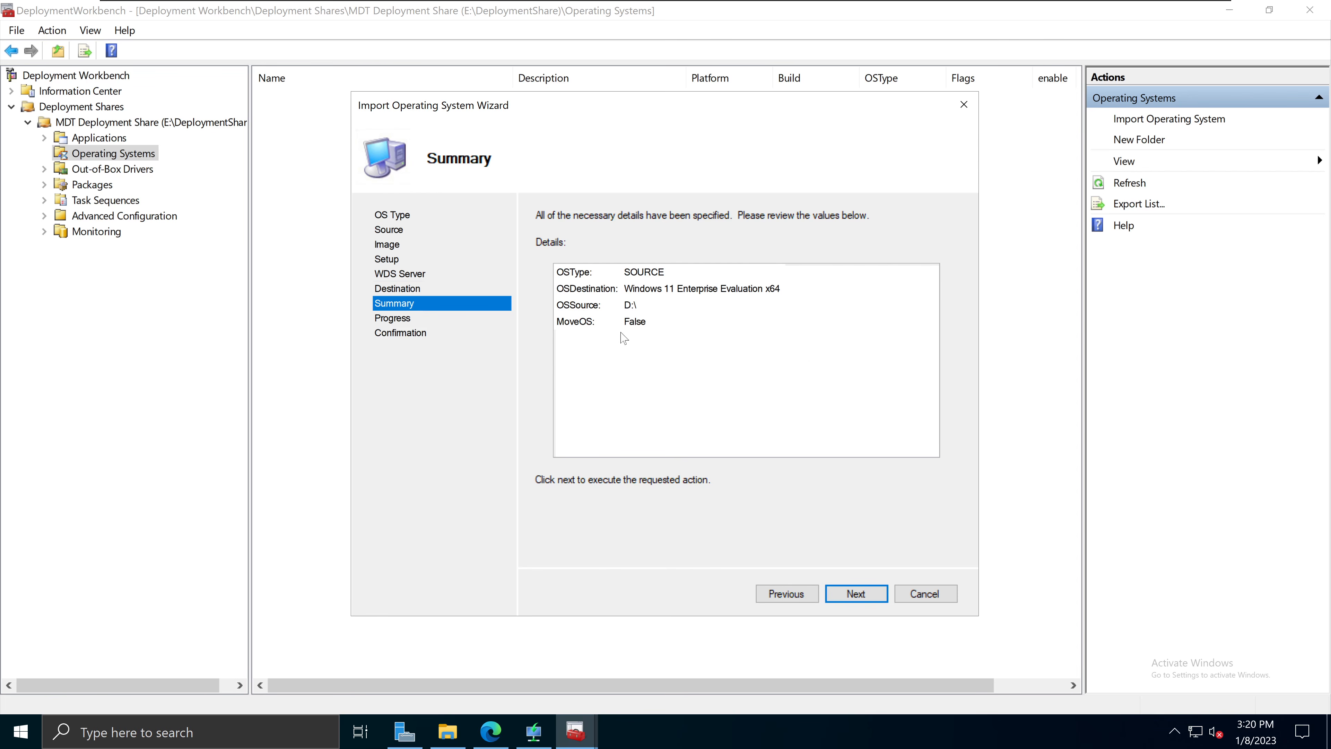
left_click(850, 596)
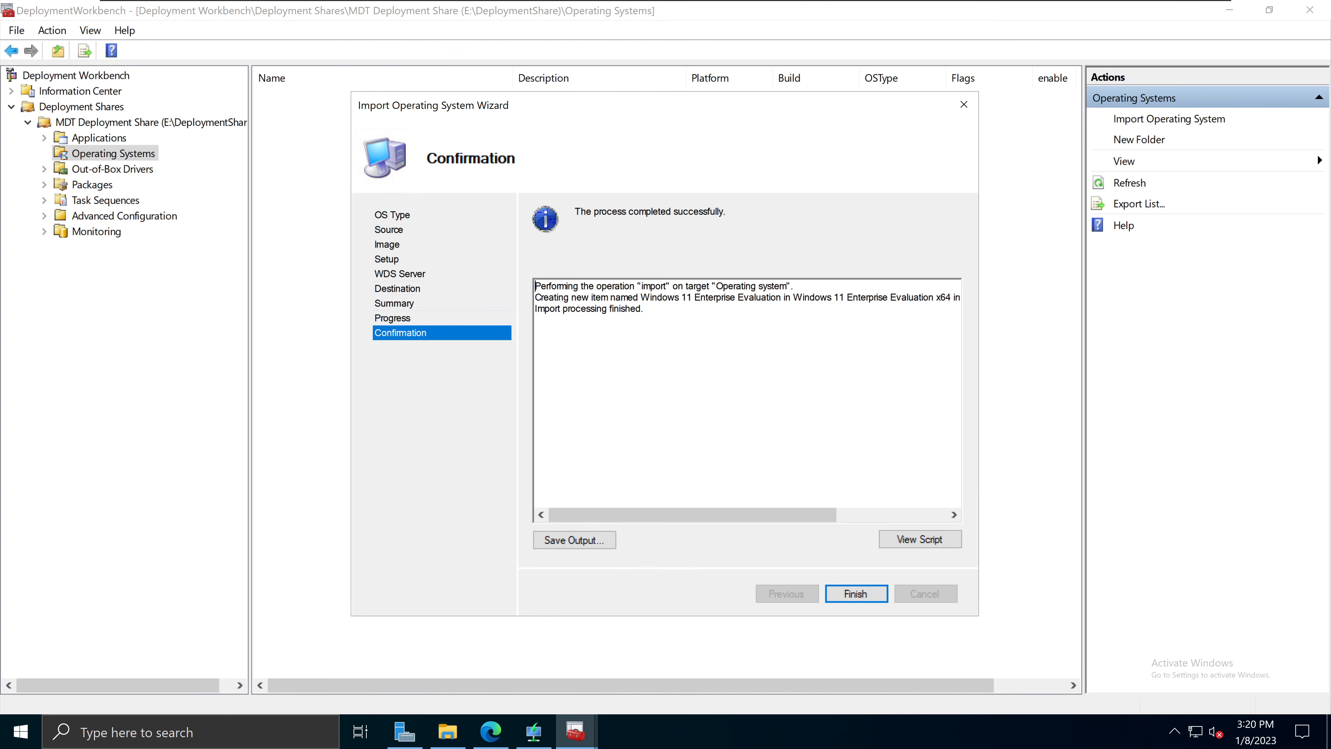
Step: Finish the import wizard and resize the Name column to read the Windows 11 image name
left_click(856, 595)
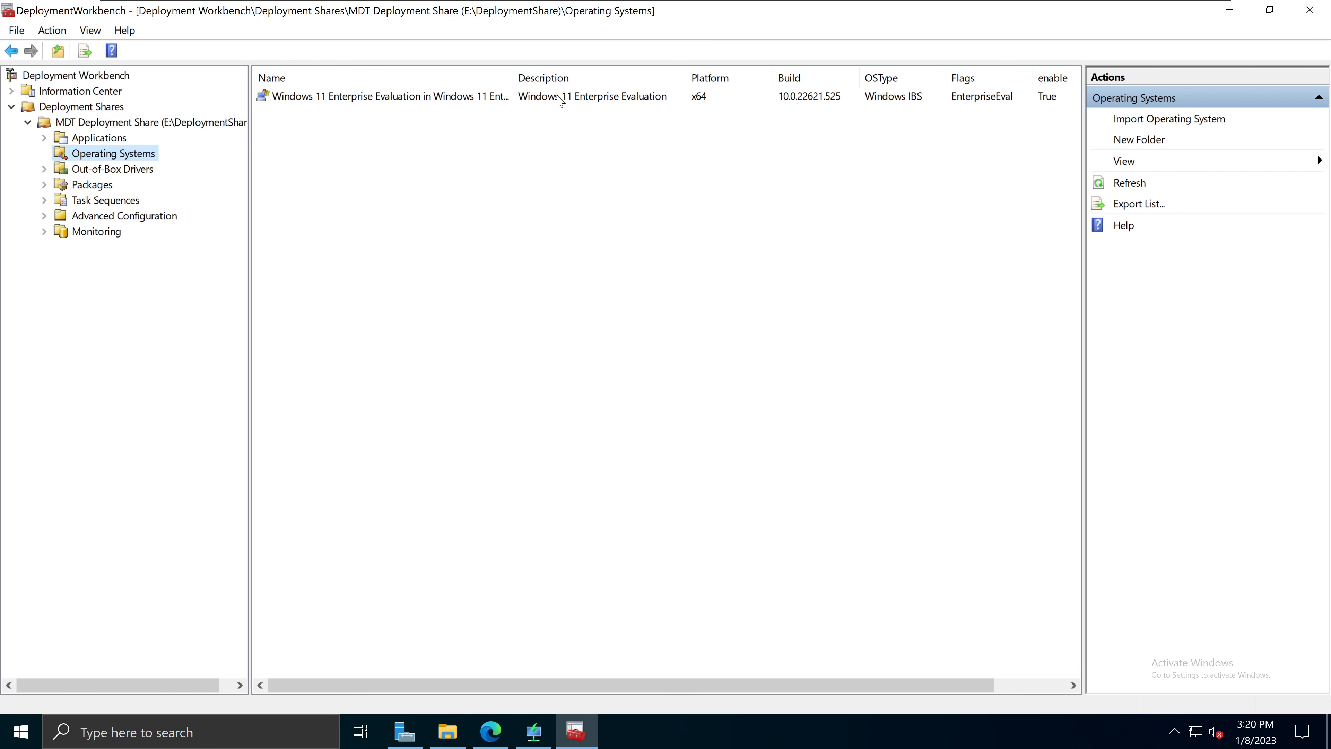
left_click_drag(513, 77, 677, 78)
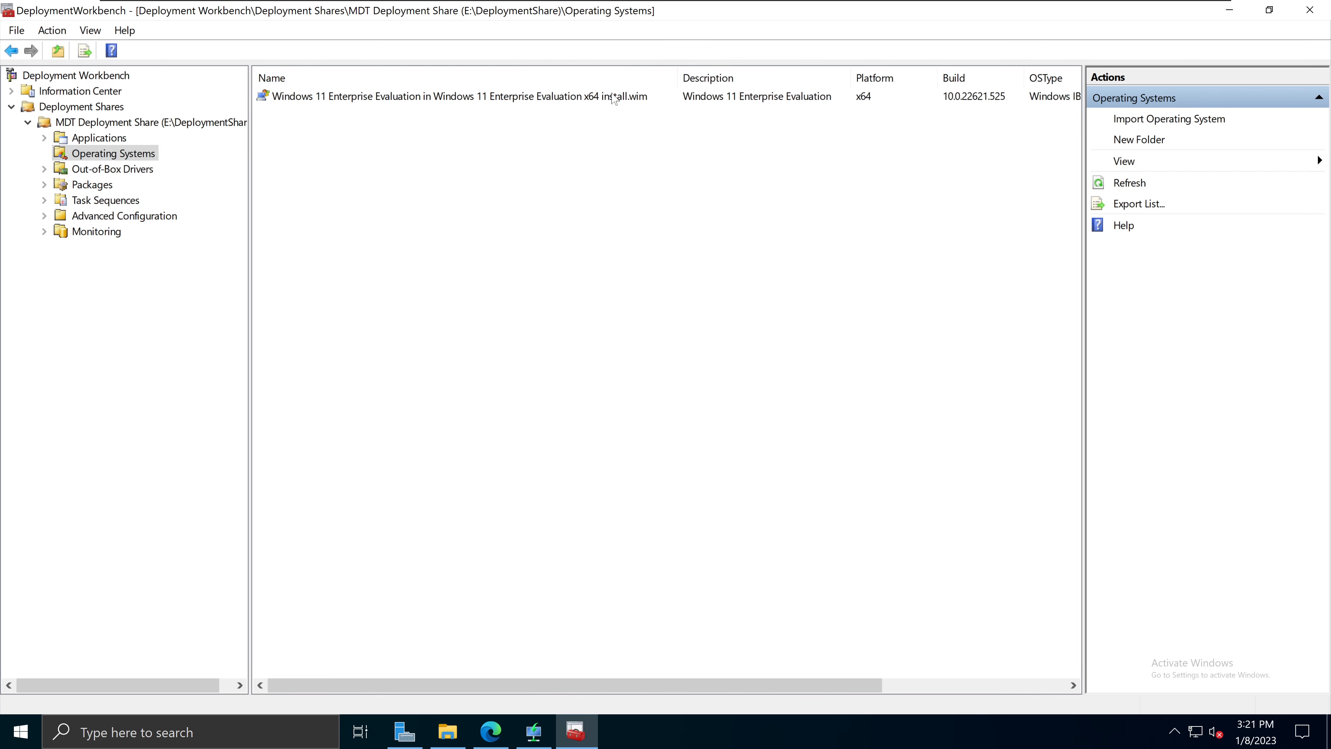
left_click(574, 97)
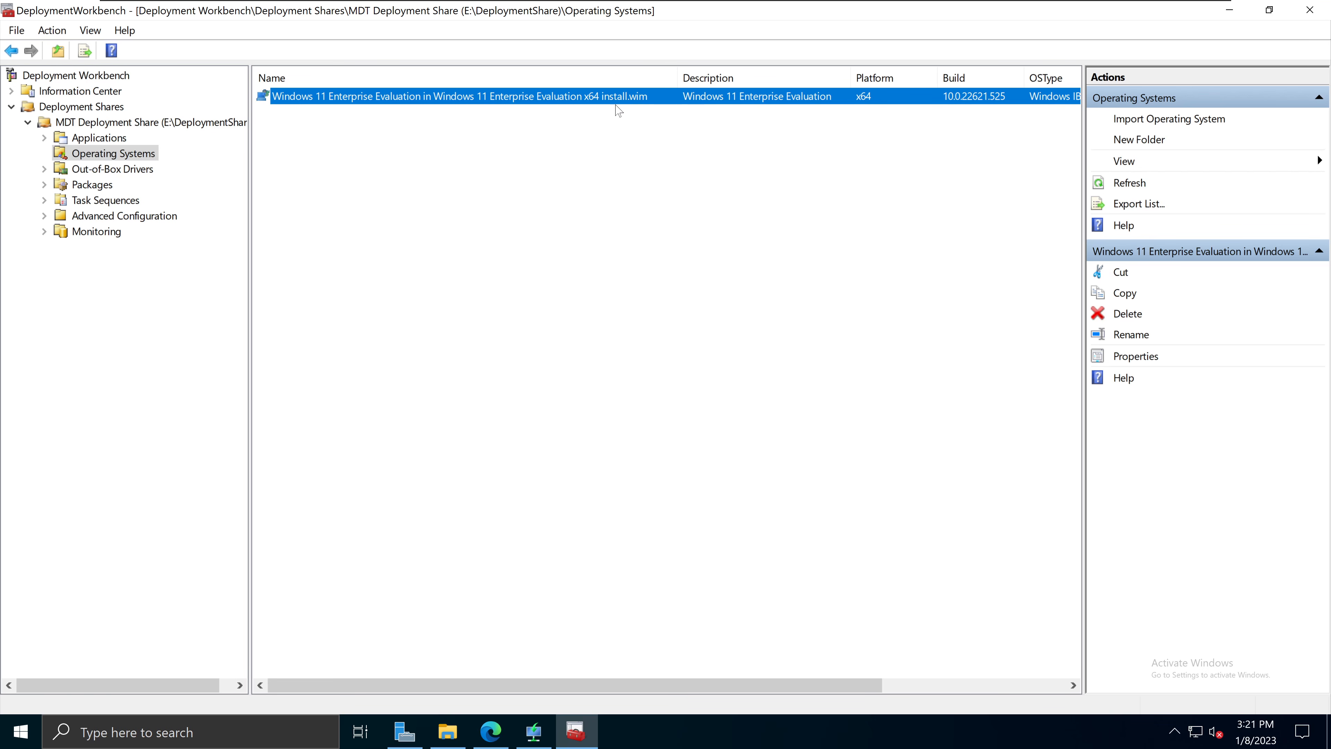
left_click_drag(677, 78, 658, 78)
left_click(604, 161)
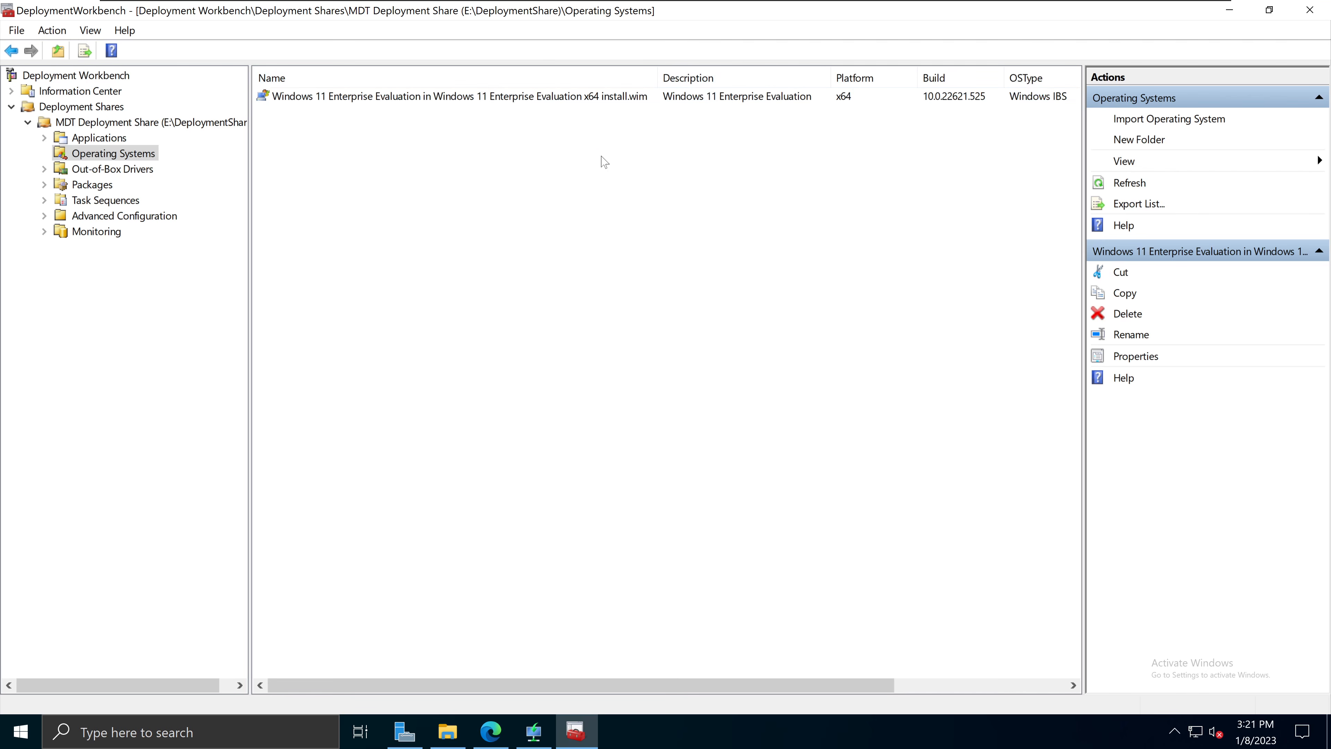
left_click(550, 97)
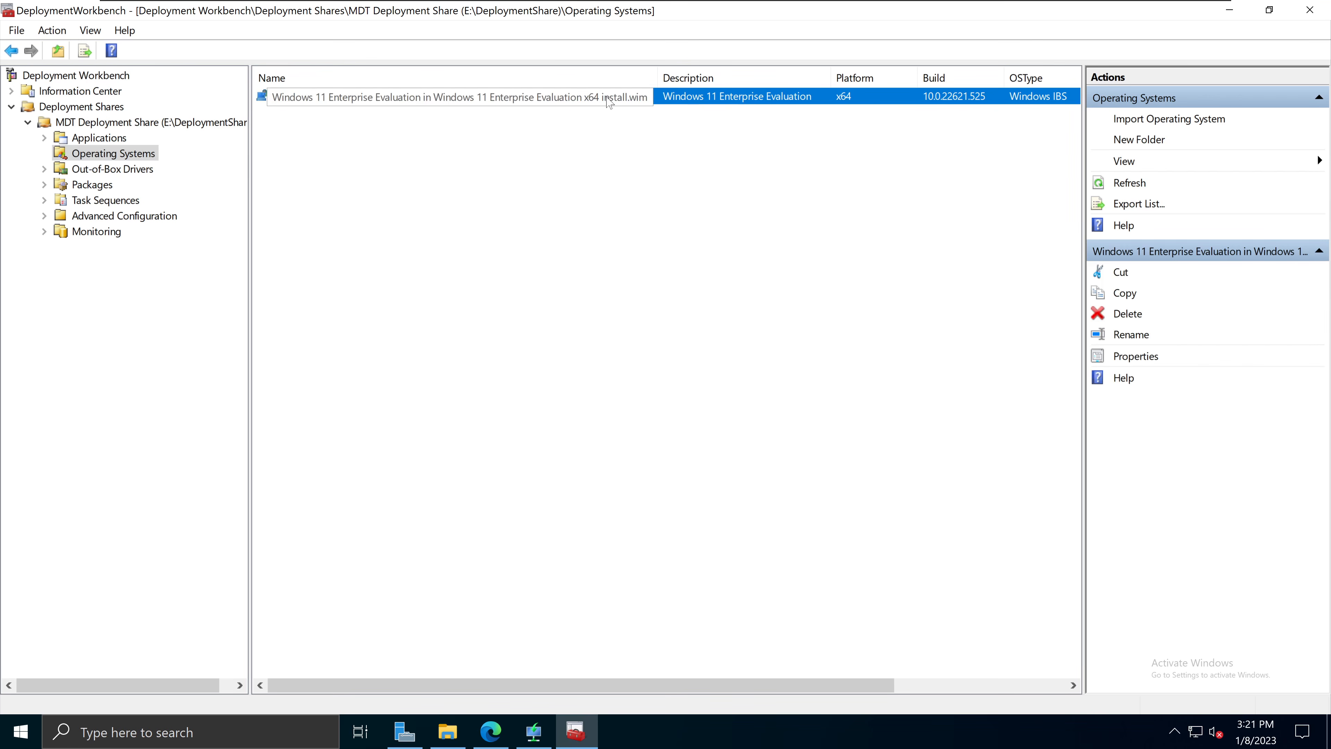
mouse_move(659, 78)
left_mouse_down()
mouse_move(705, 79)
mouse_move(667, 78)
left_mouse_up()
left_click(611, 251)
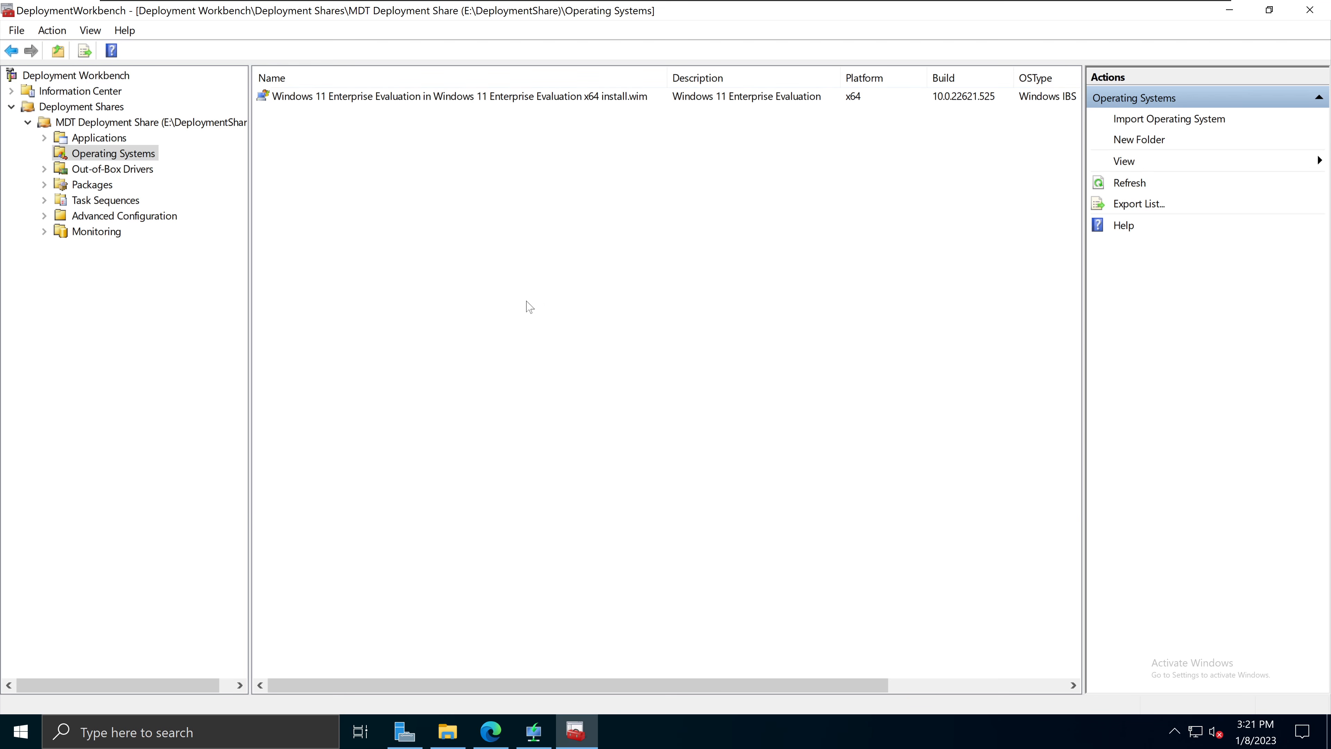
Step: Switch to the empty Task Sequences folder in the left tree
left_click(105, 201)
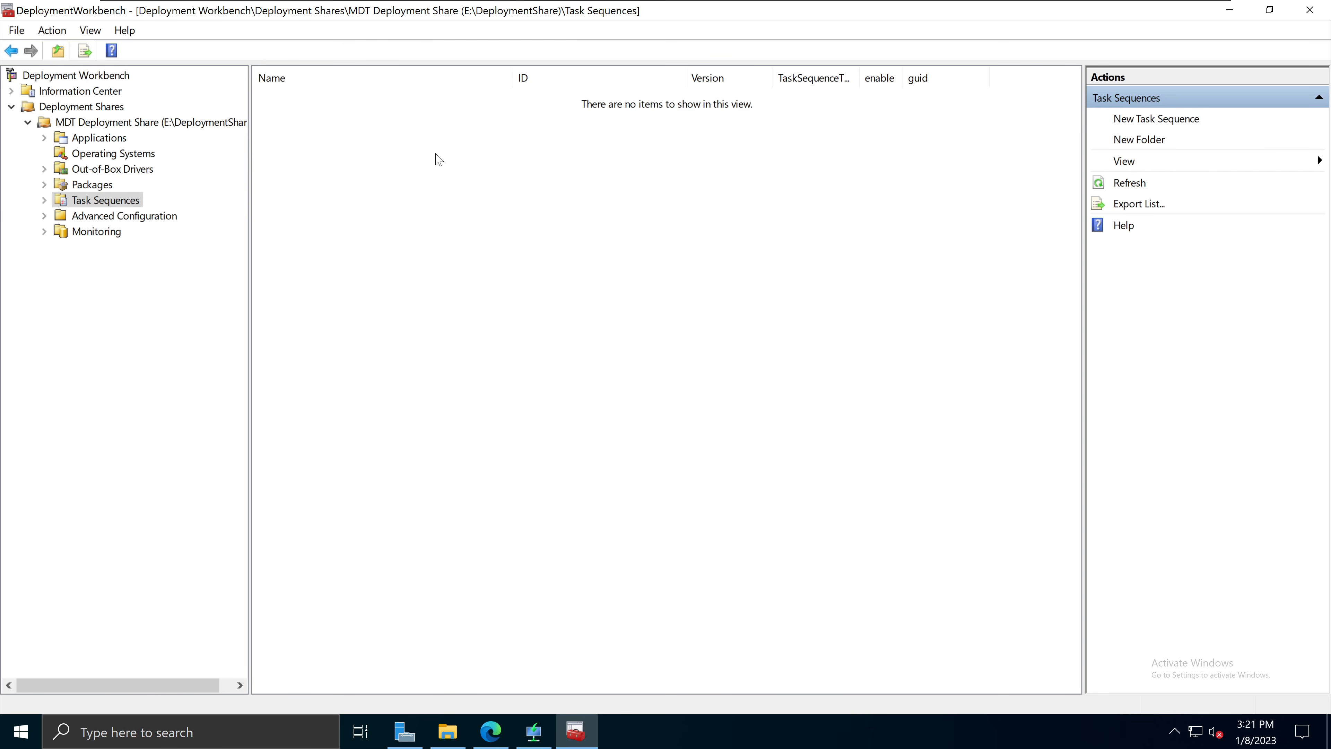
left_click(130, 157)
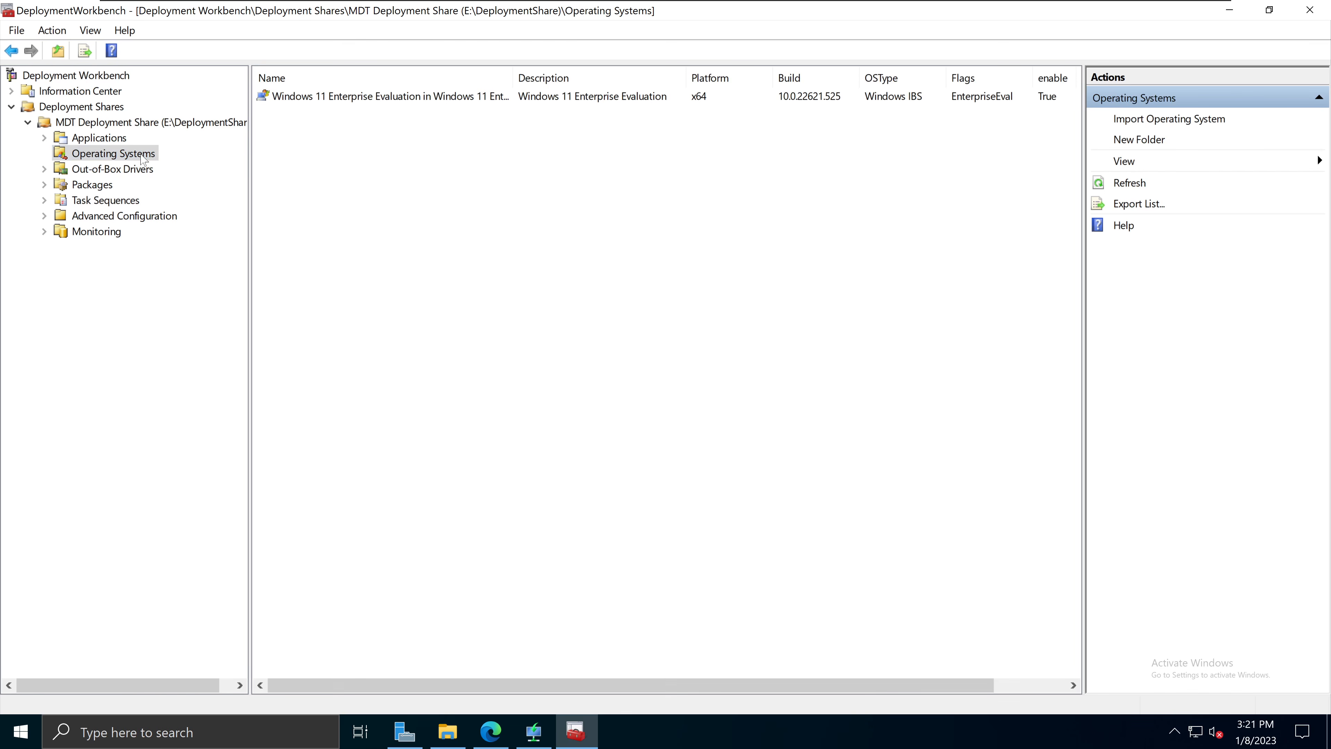
left_click(118, 205)
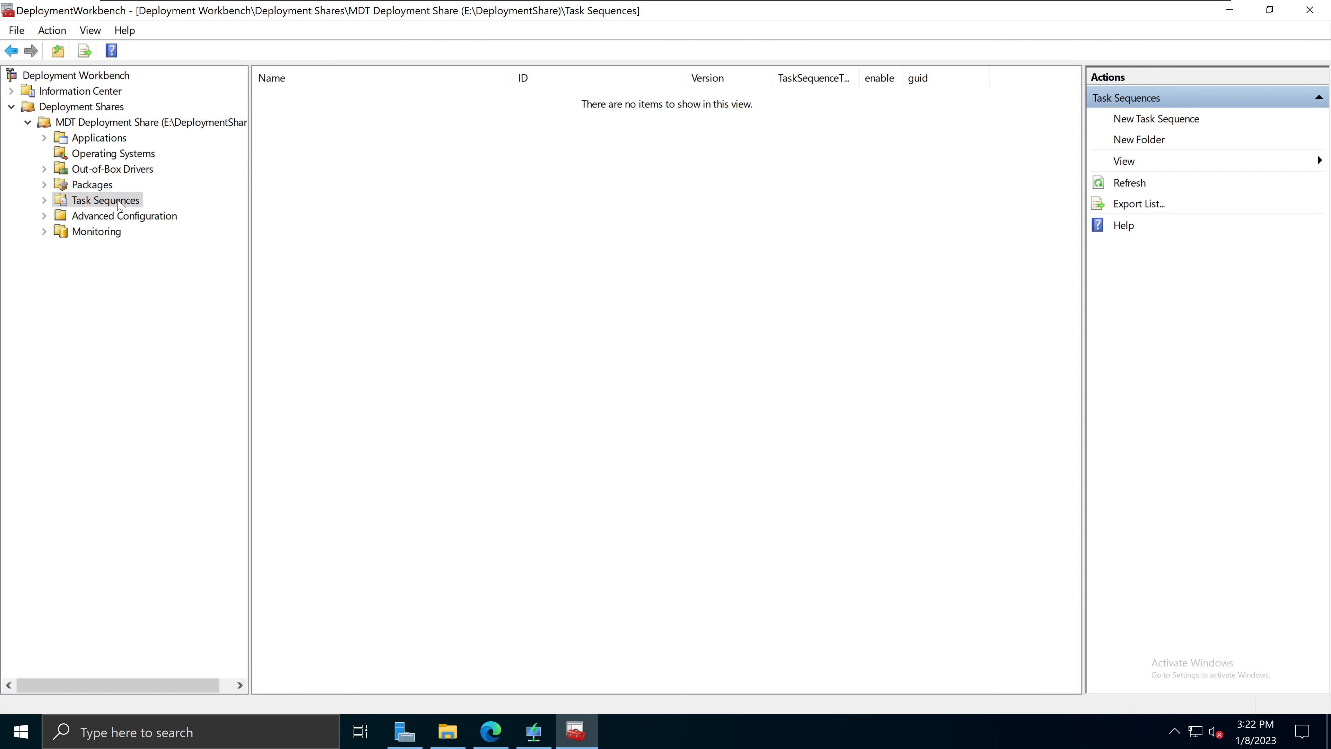
Step: Create a new task sequence with ID Win11Ent-x64
right_click(118, 202)
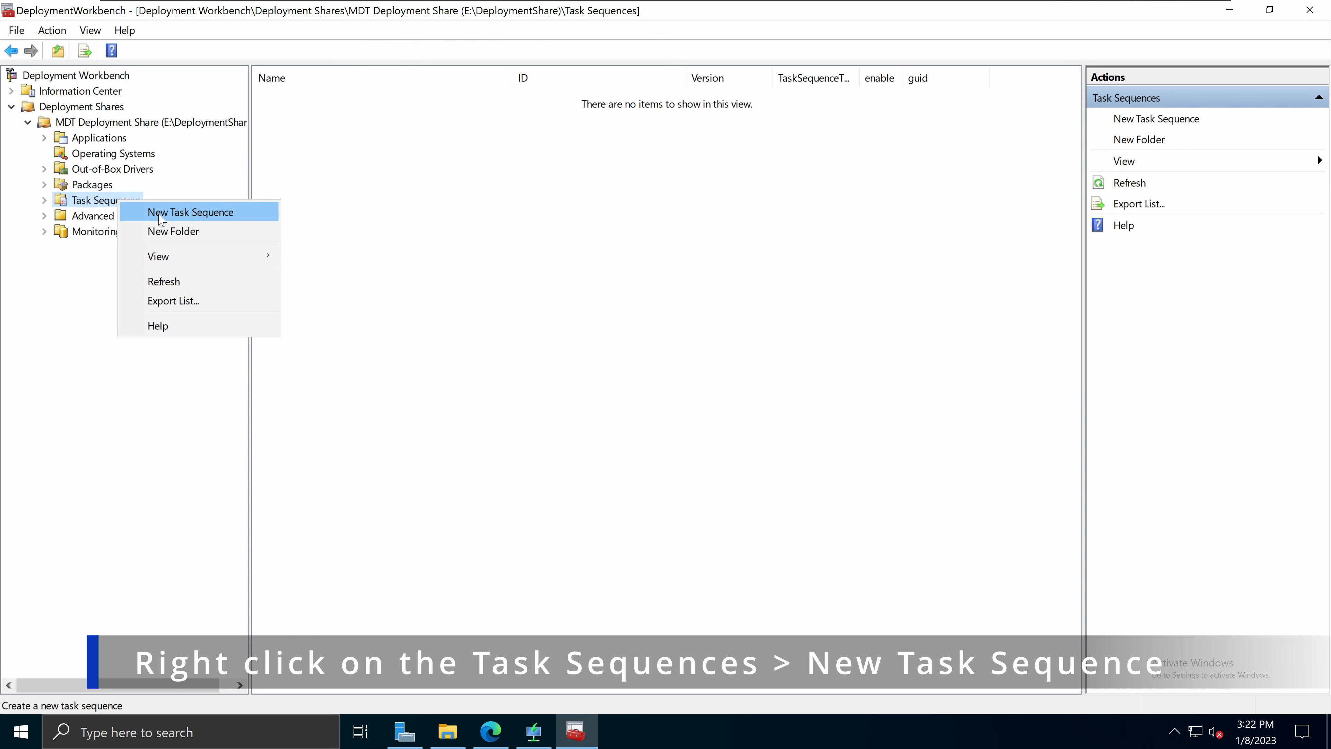
left_click(199, 213)
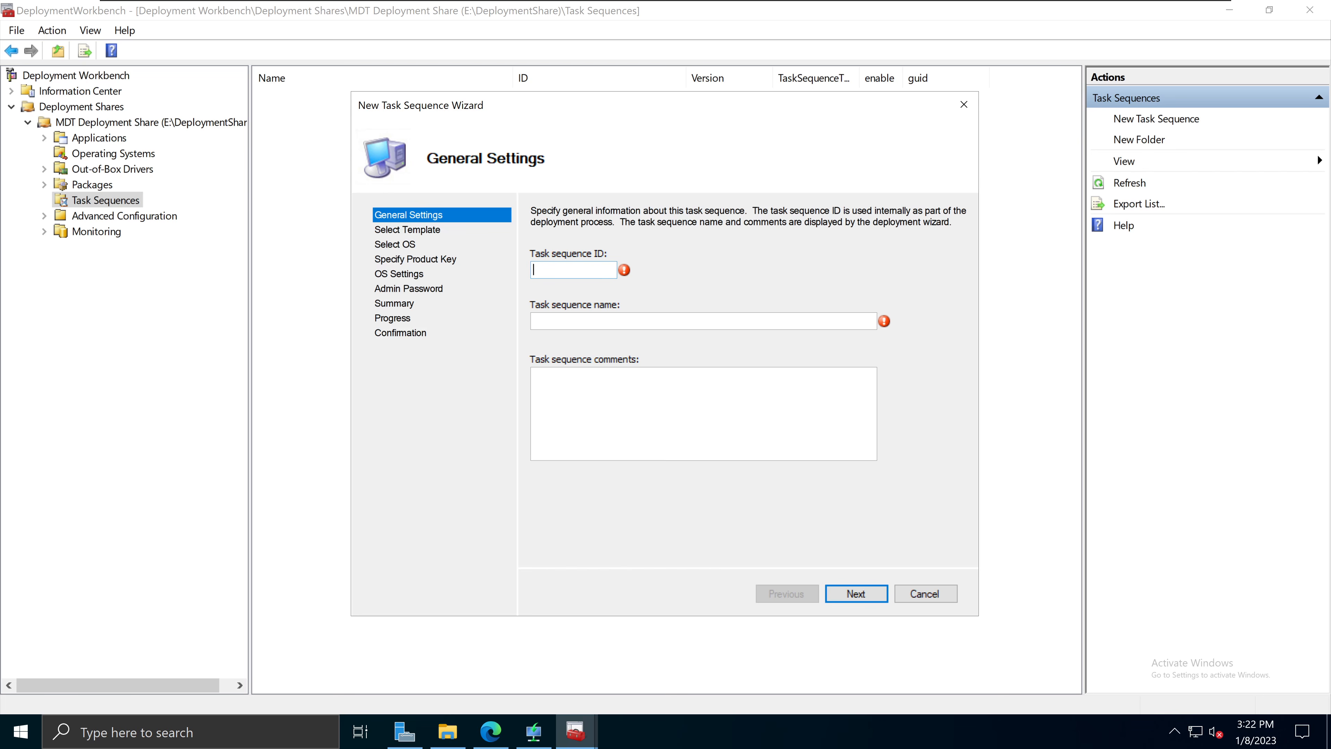
type("Win")
type("11")
type("Ent")
key("BackSpace")
type("ntx64-")
left_click(595, 322)
Step: Name the task sequence 'Windows 11 Ent x64' and copy that name into the comments
type("Windows")
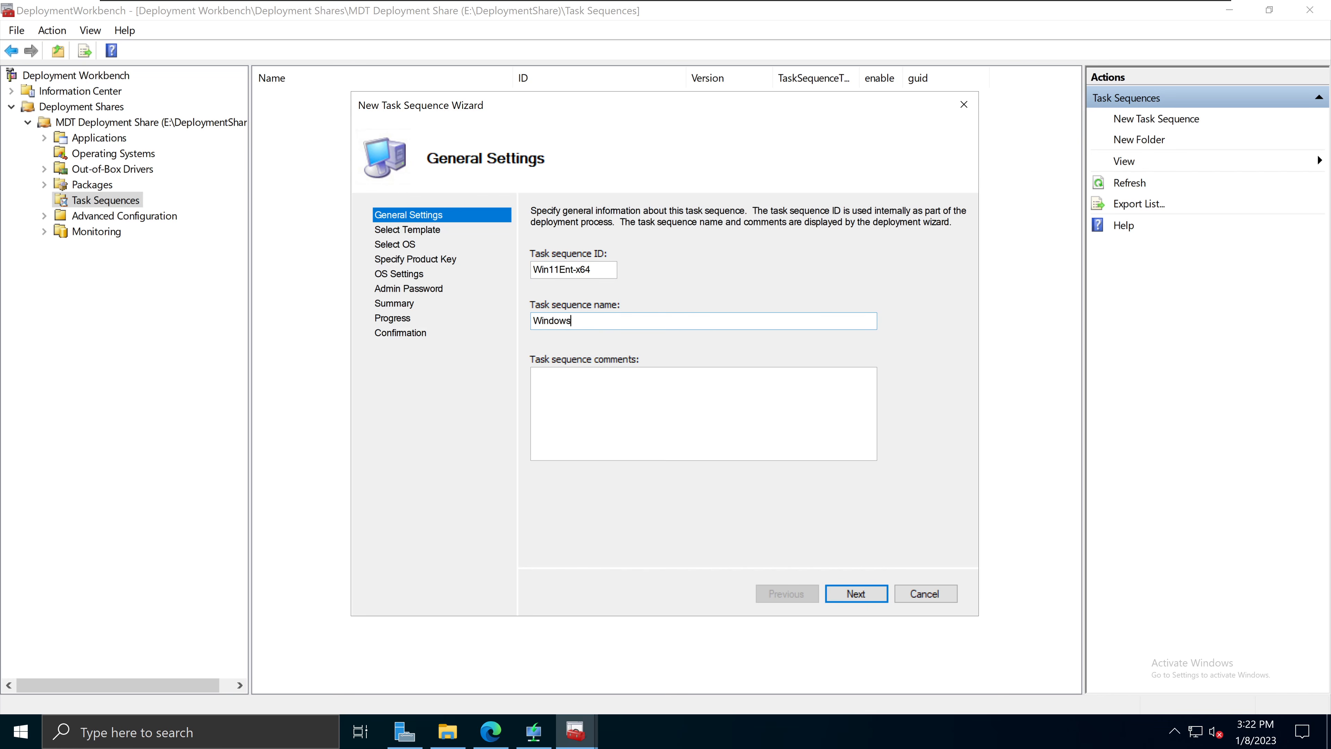
type(" 11 Ent x64")
key("ctrl+a")
key("ctrl+c")
key("Tab")
key("ctrl+v")
left_click(856, 594)
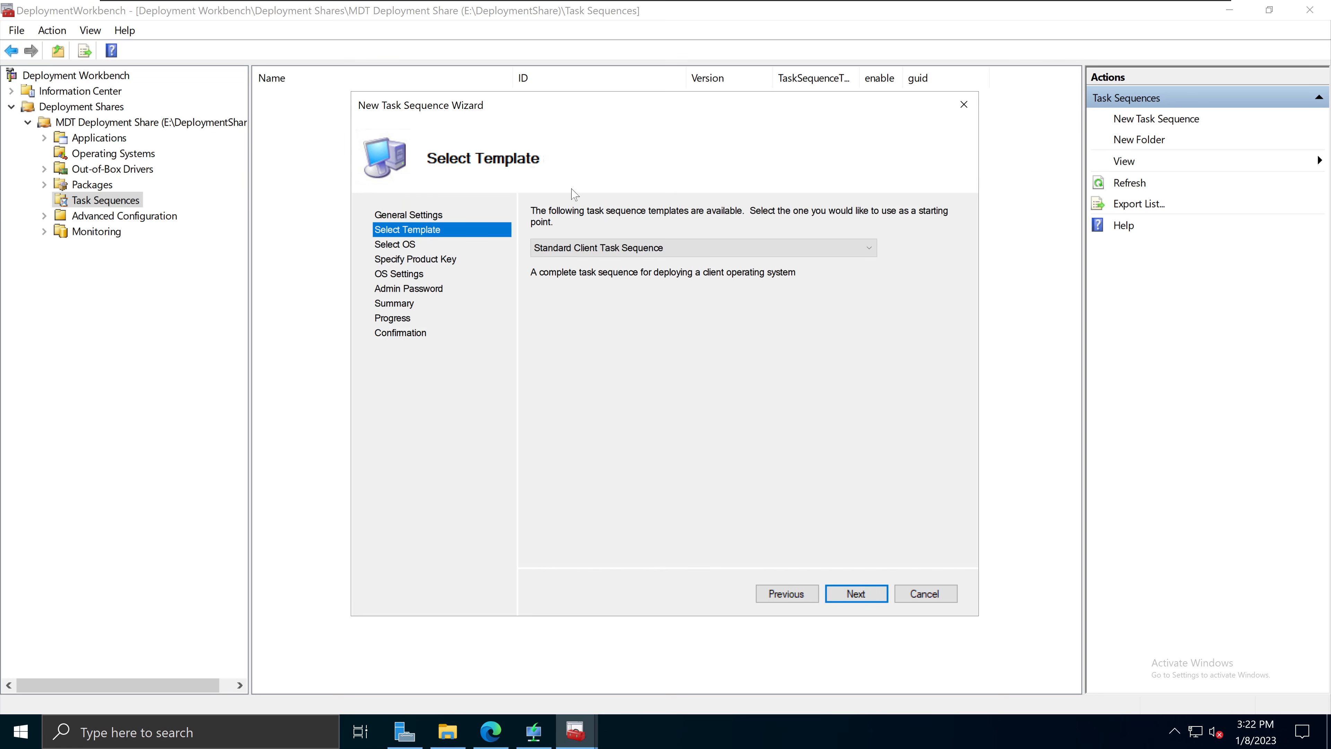
Step: Choose the Standard Client Task Sequence template and the Windows 11 Enterprise Evaluation x64 image
left_click(682, 251)
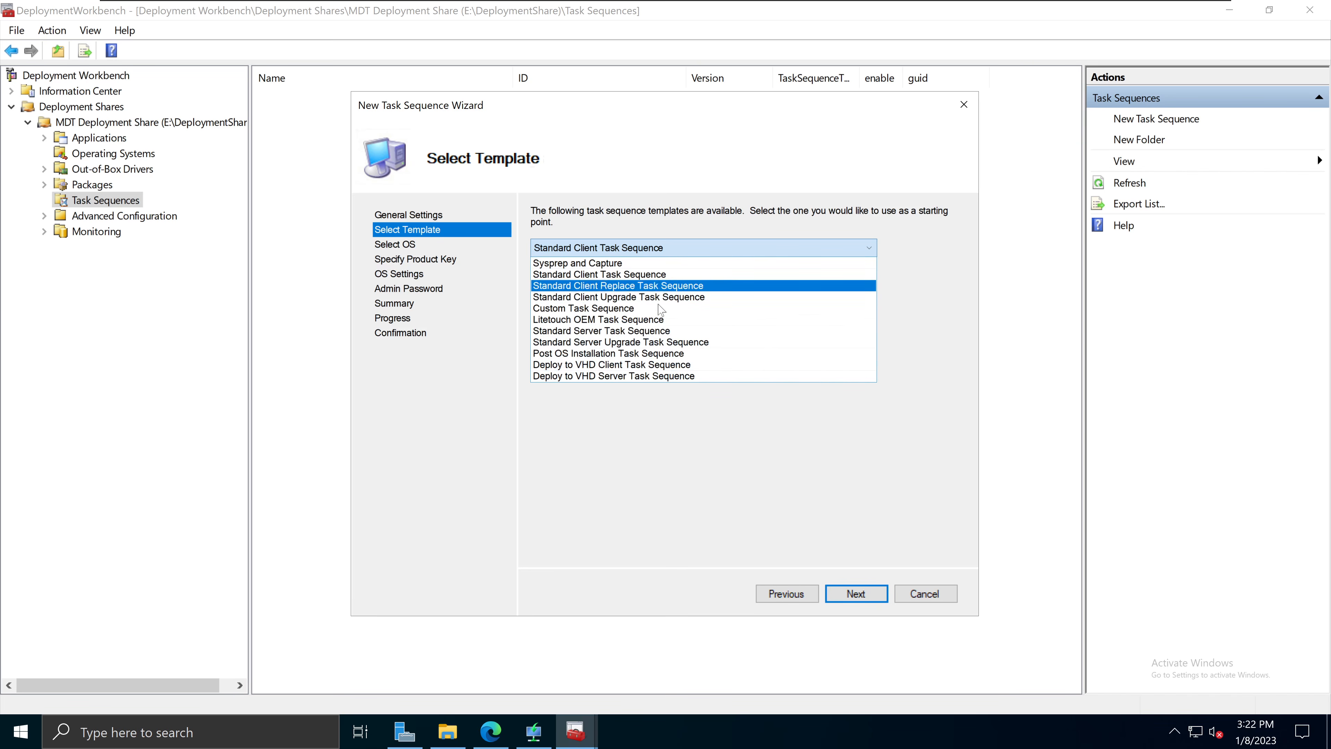
left_click(682, 279)
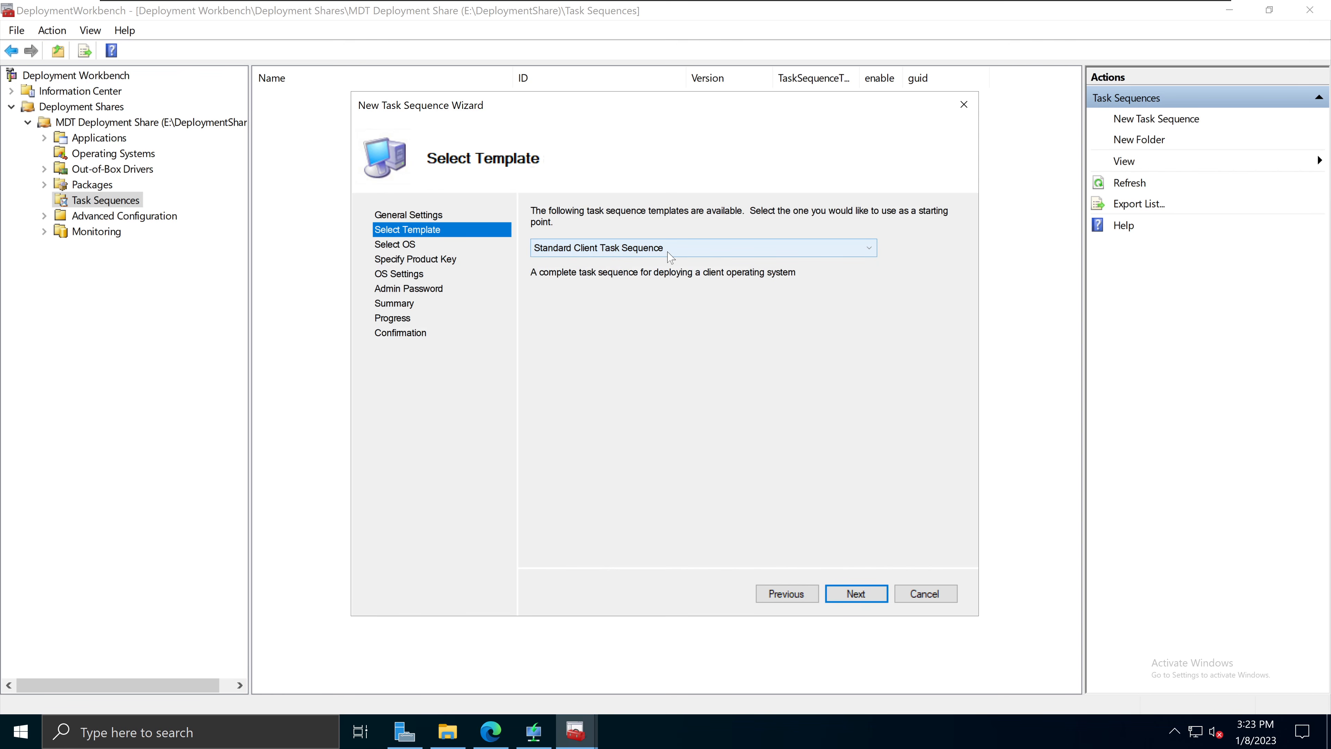
left_click(856, 595)
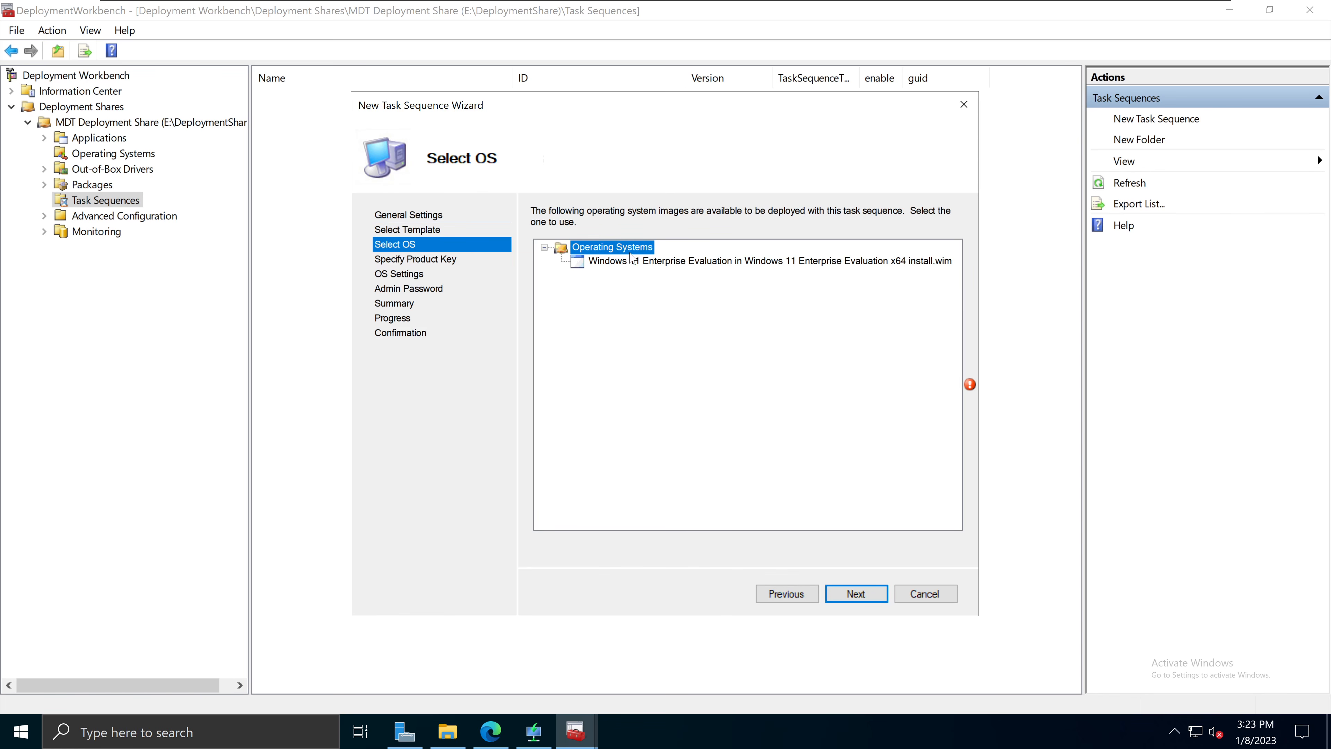
left_click(654, 266)
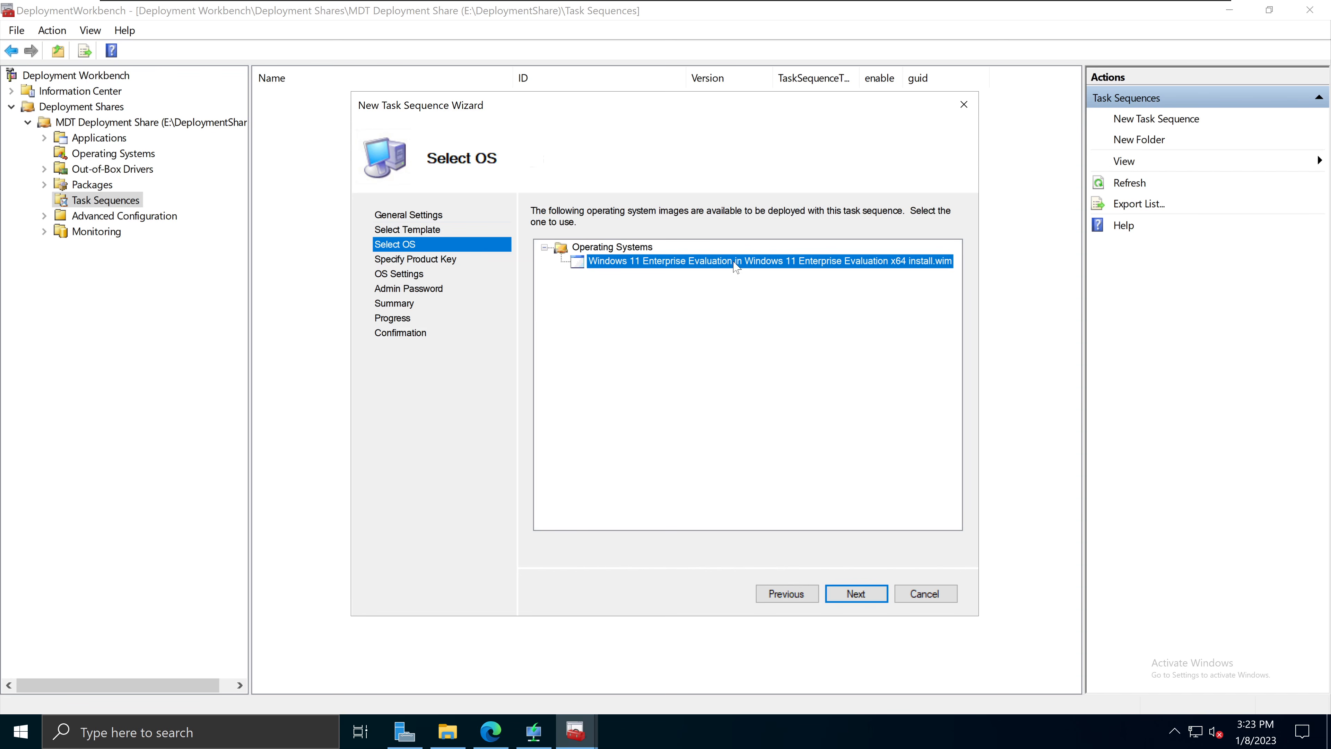
left_click(862, 595)
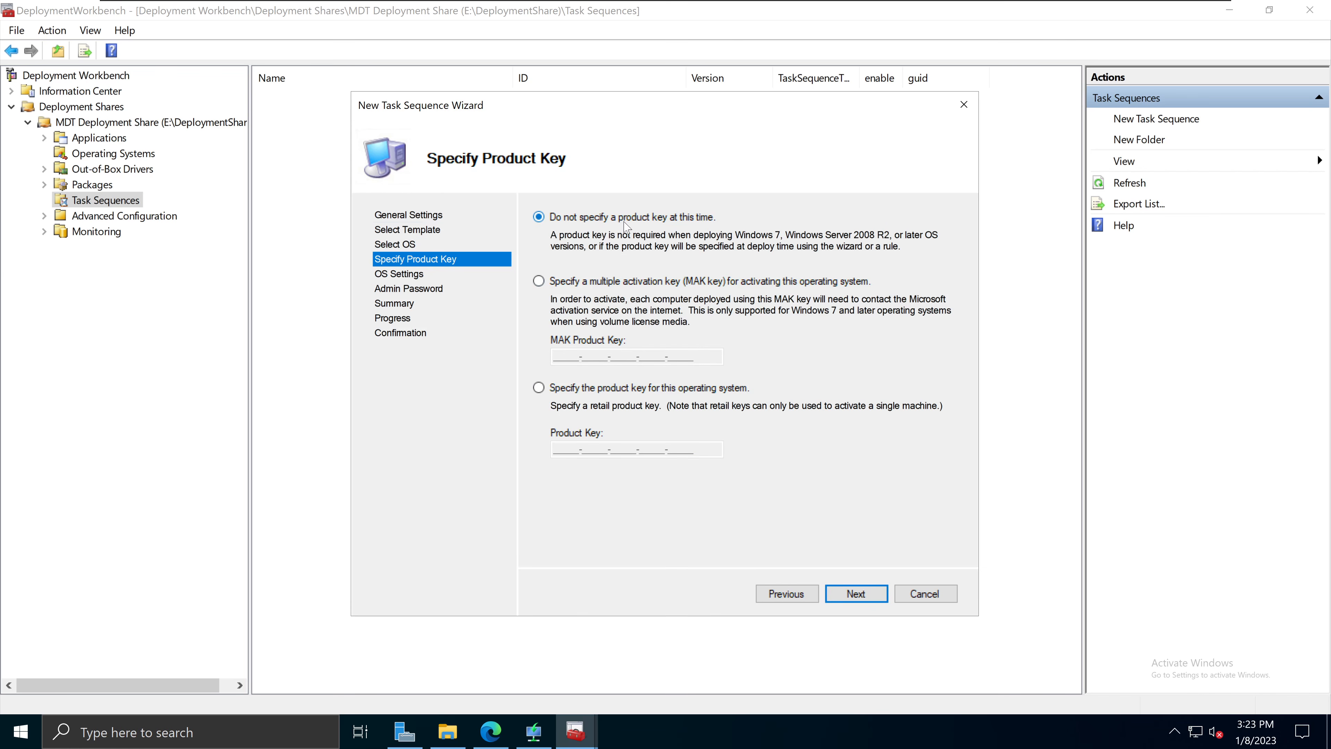
Step: Compare the MAK and retail key options, then settle on 'Do not specify a product key'
left_click(632, 287)
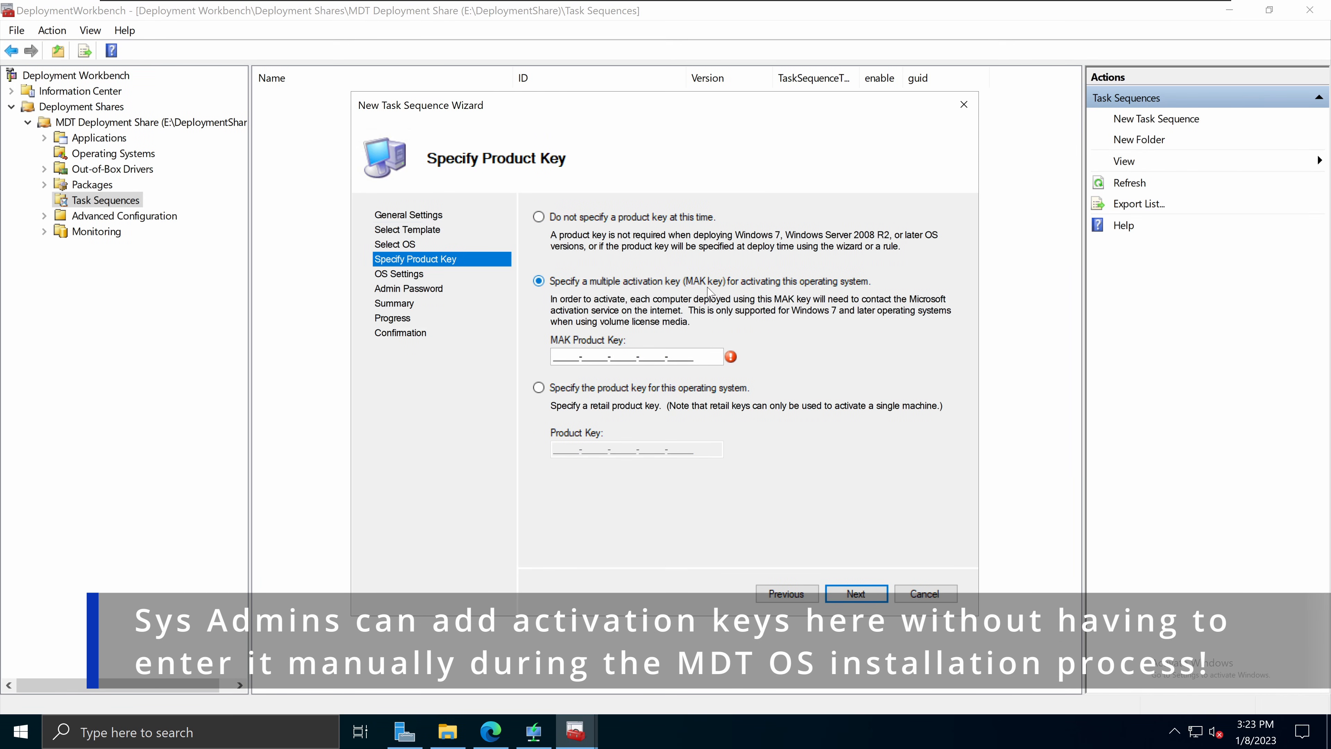
left_click(623, 388)
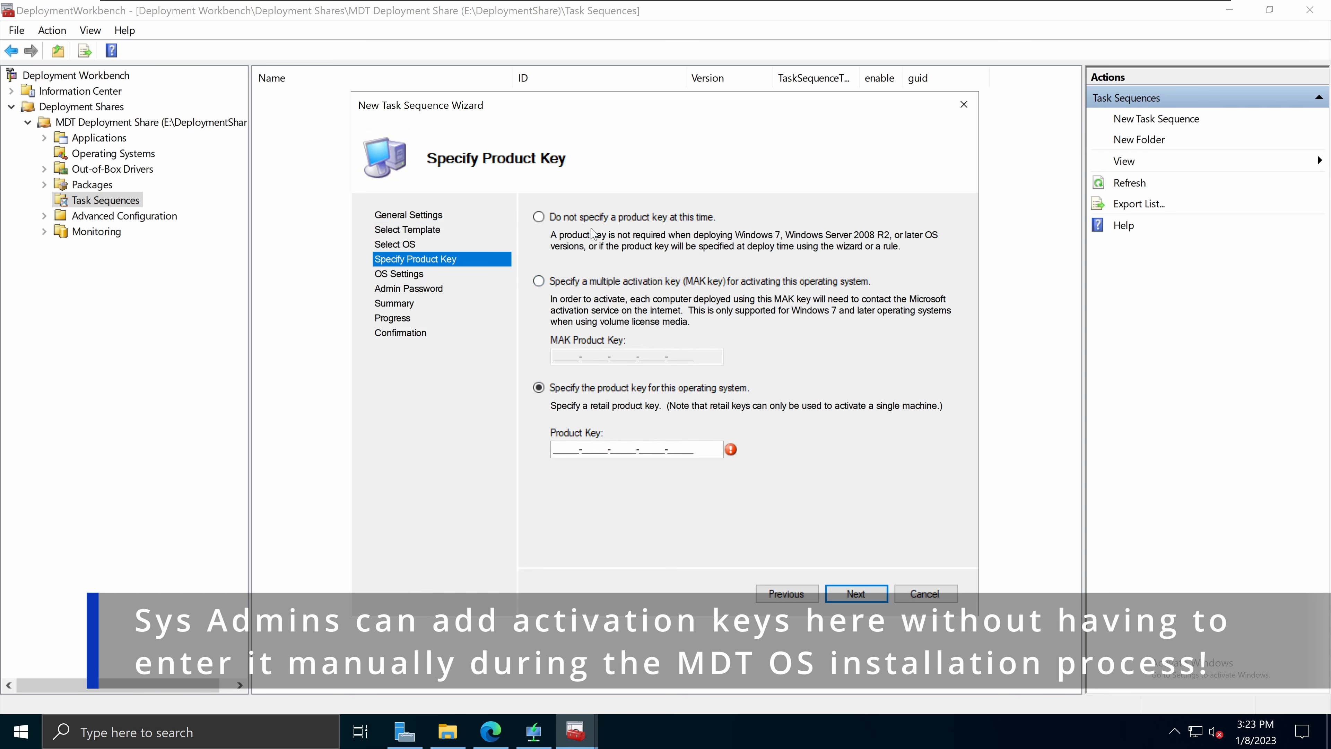
left_click(585, 218)
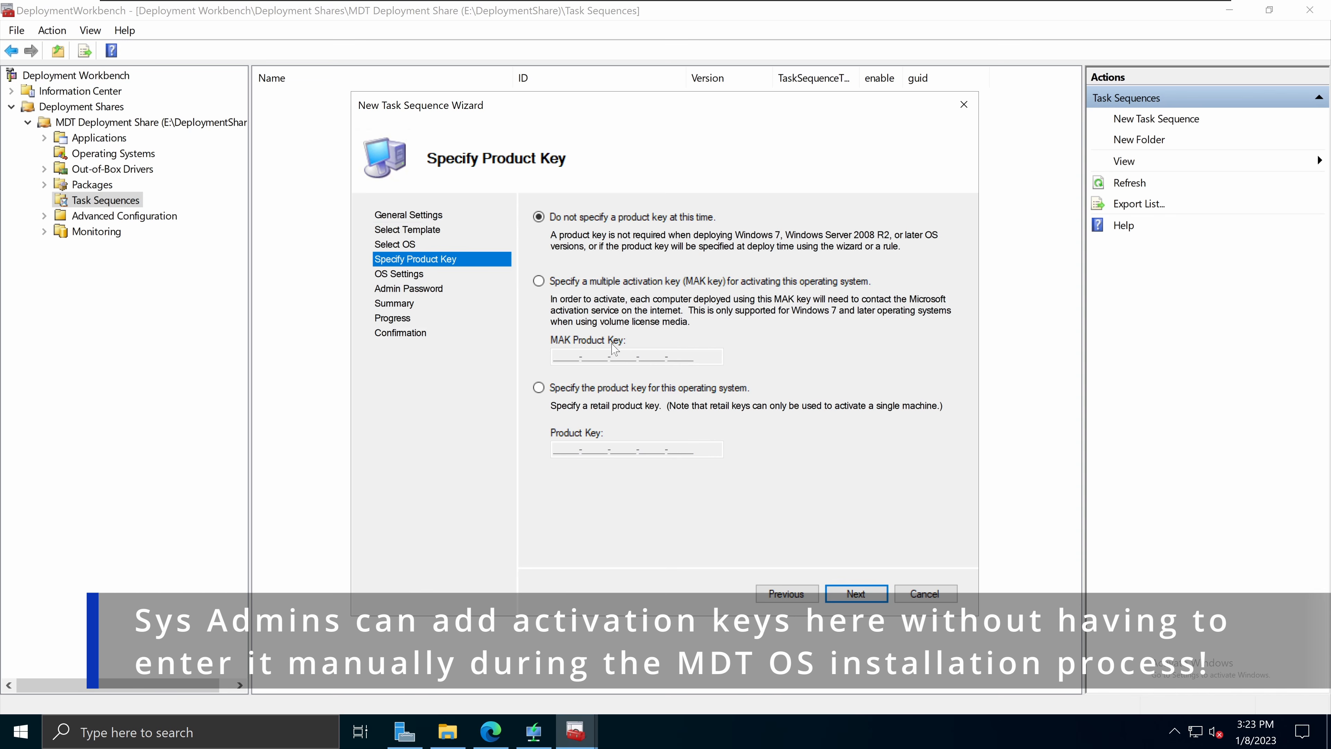
left_click(572, 288)
left_click(539, 387)
left_click(576, 219)
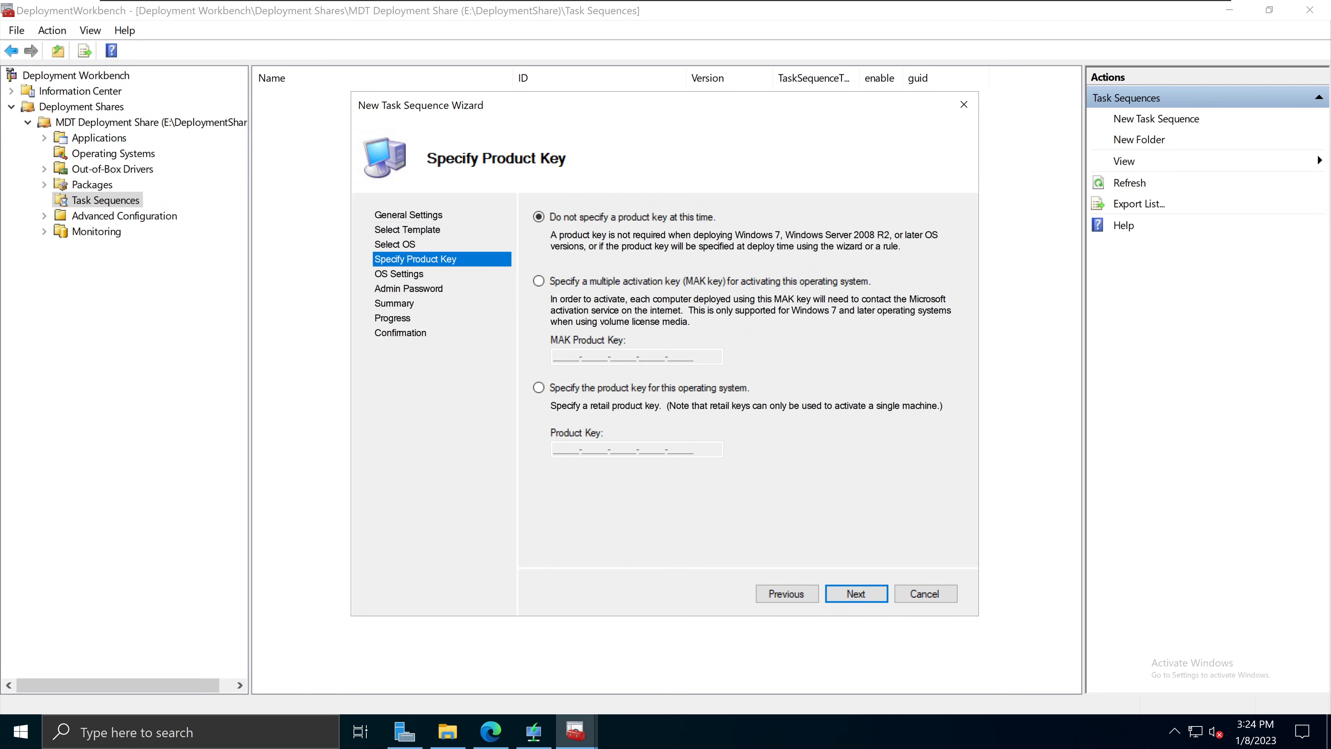
left_click(853, 593)
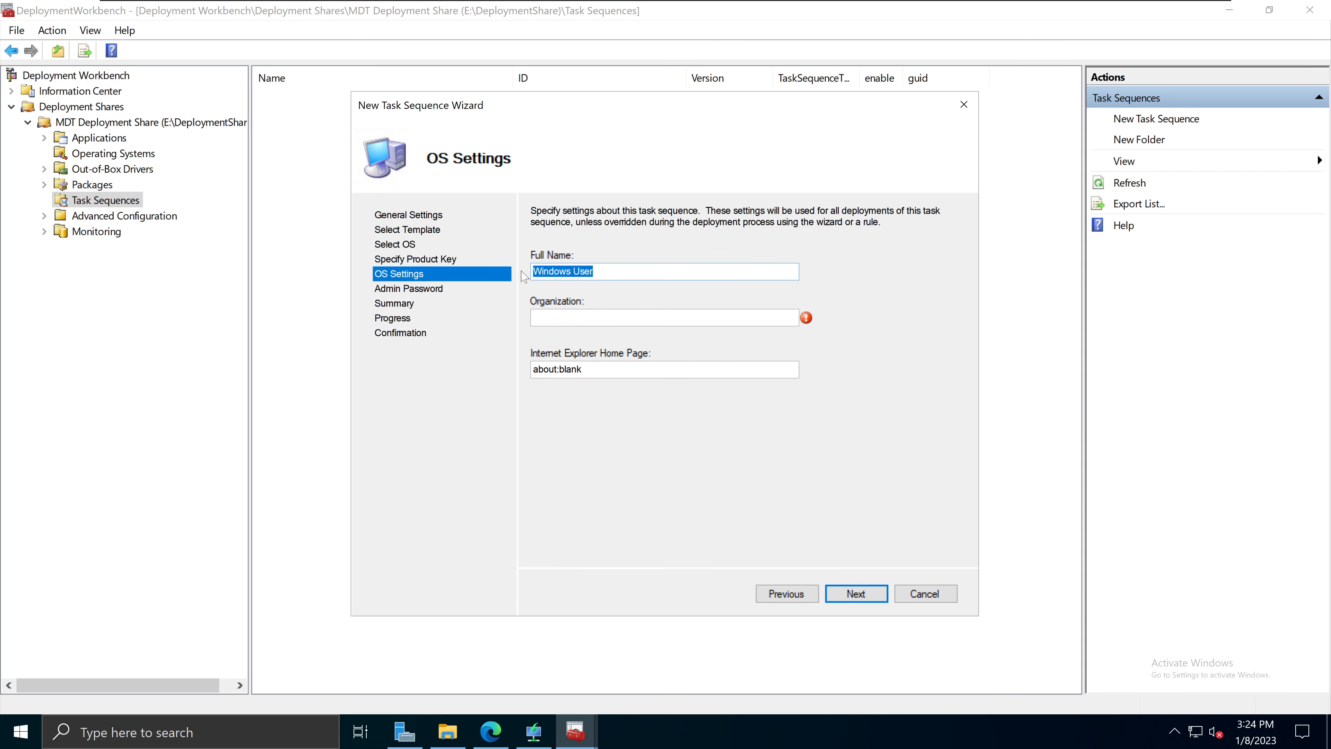
Step: Set Organization to NetITGeeks and replace about:blank with 'htttps://sanuja.com' as the home page
left_click(664, 318)
type("NetIT")
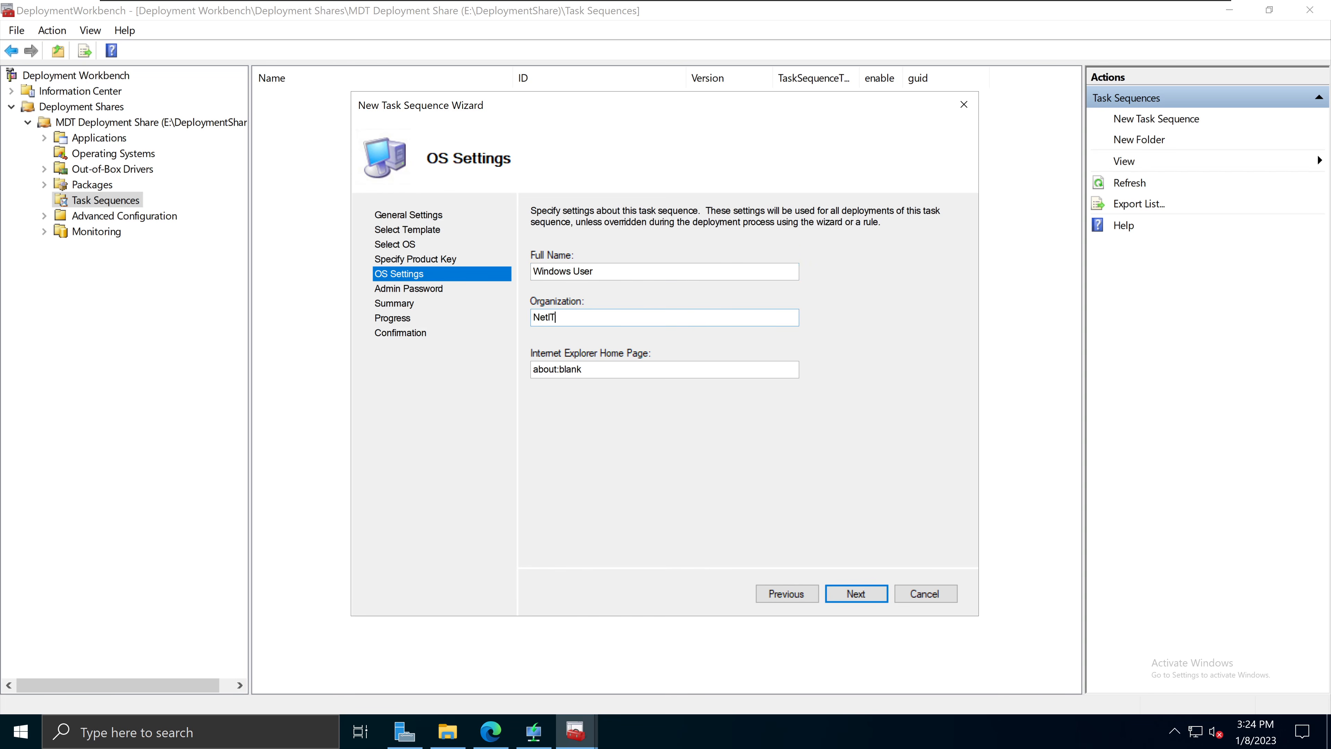
type("Geeks")
left_click_drag(581, 369, 506, 373)
type("htttps://sanuja.com")
left_click_drag(616, 369, 532, 369)
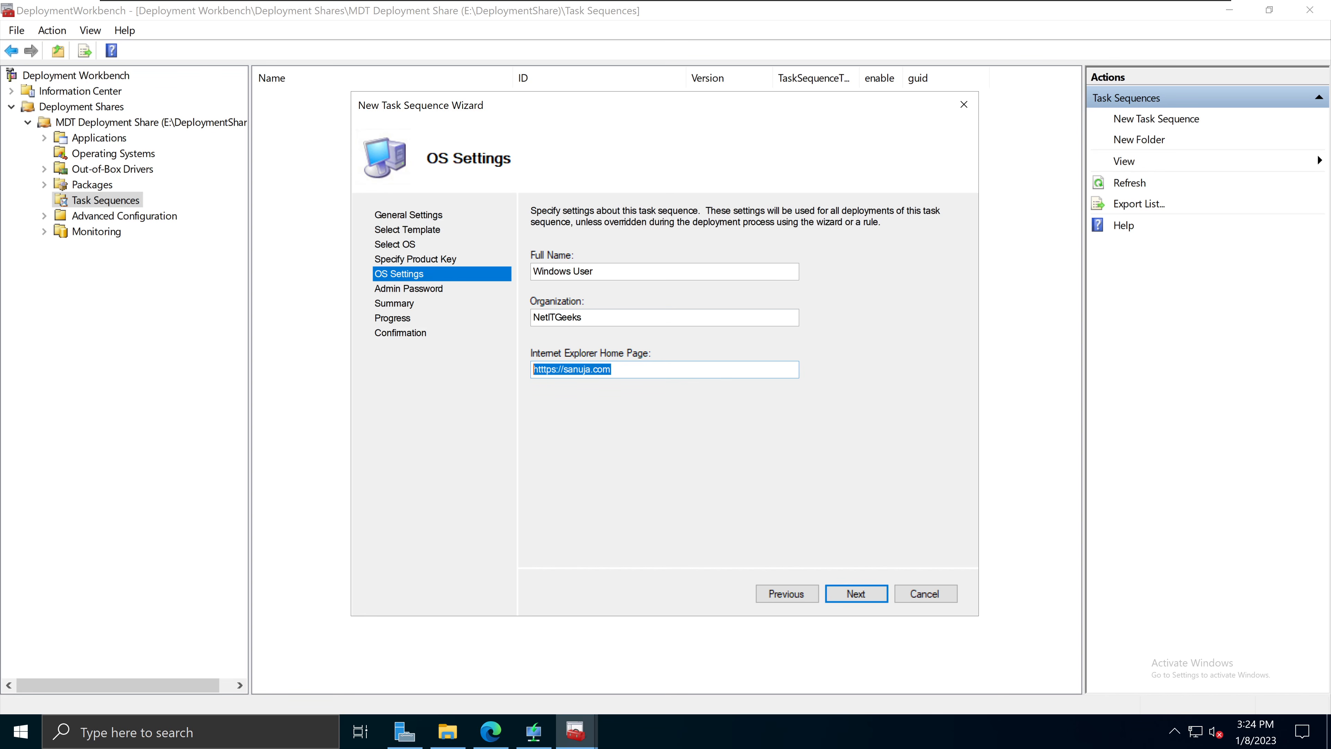
left_click(612, 370)
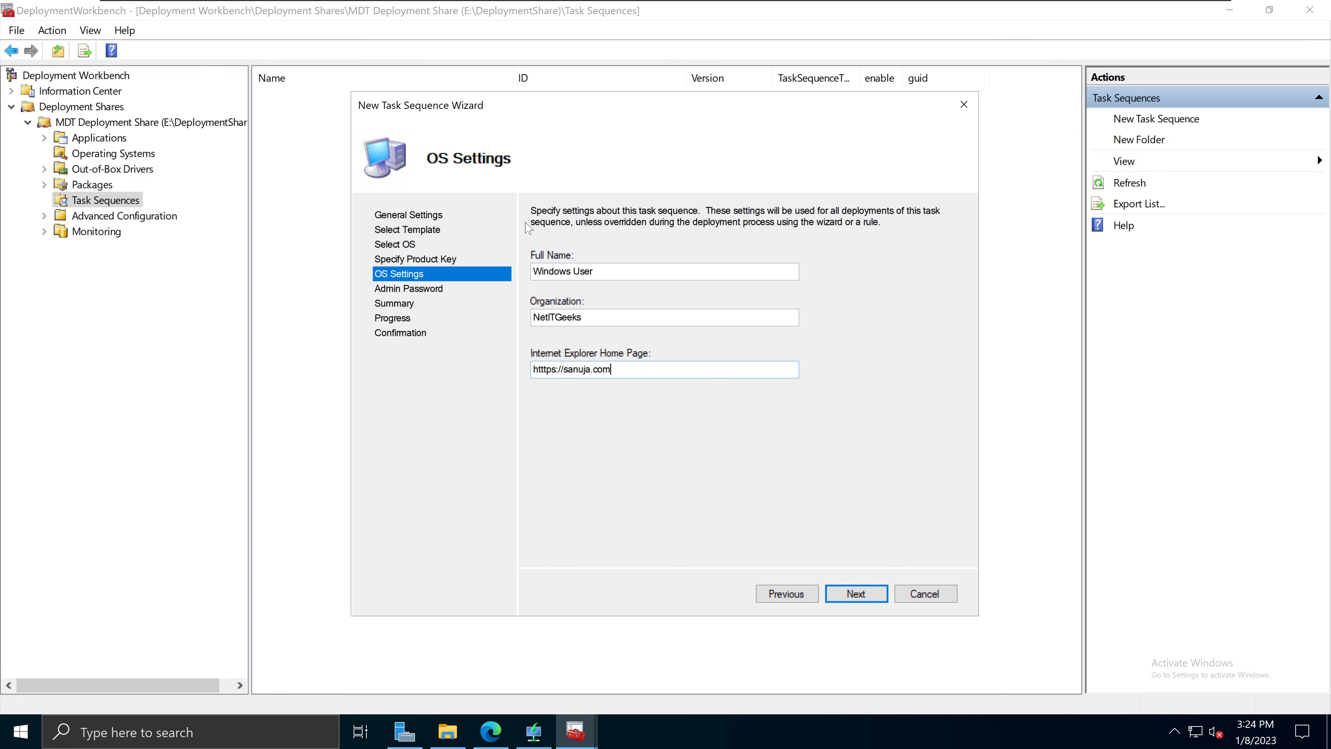
left_click_drag(531, 211, 880, 222)
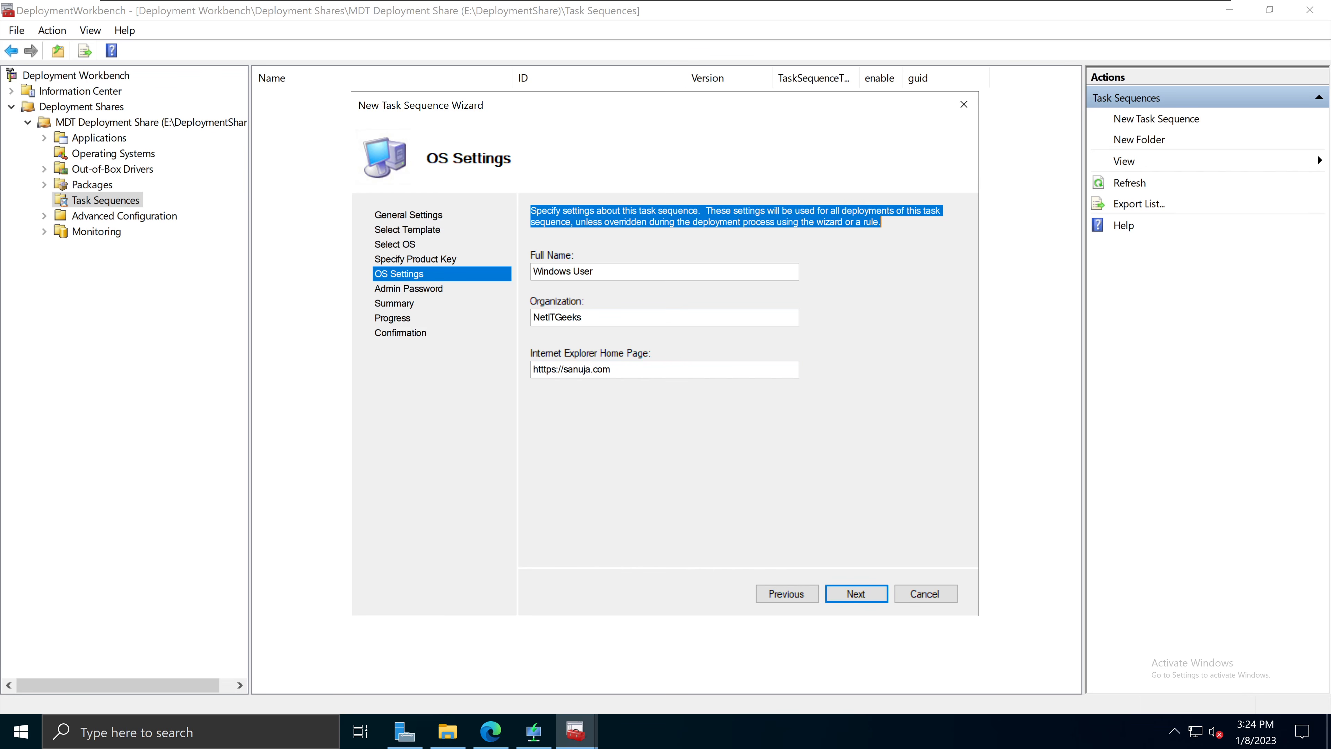
left_click_drag(885, 222, 530, 211)
left_click(663, 279)
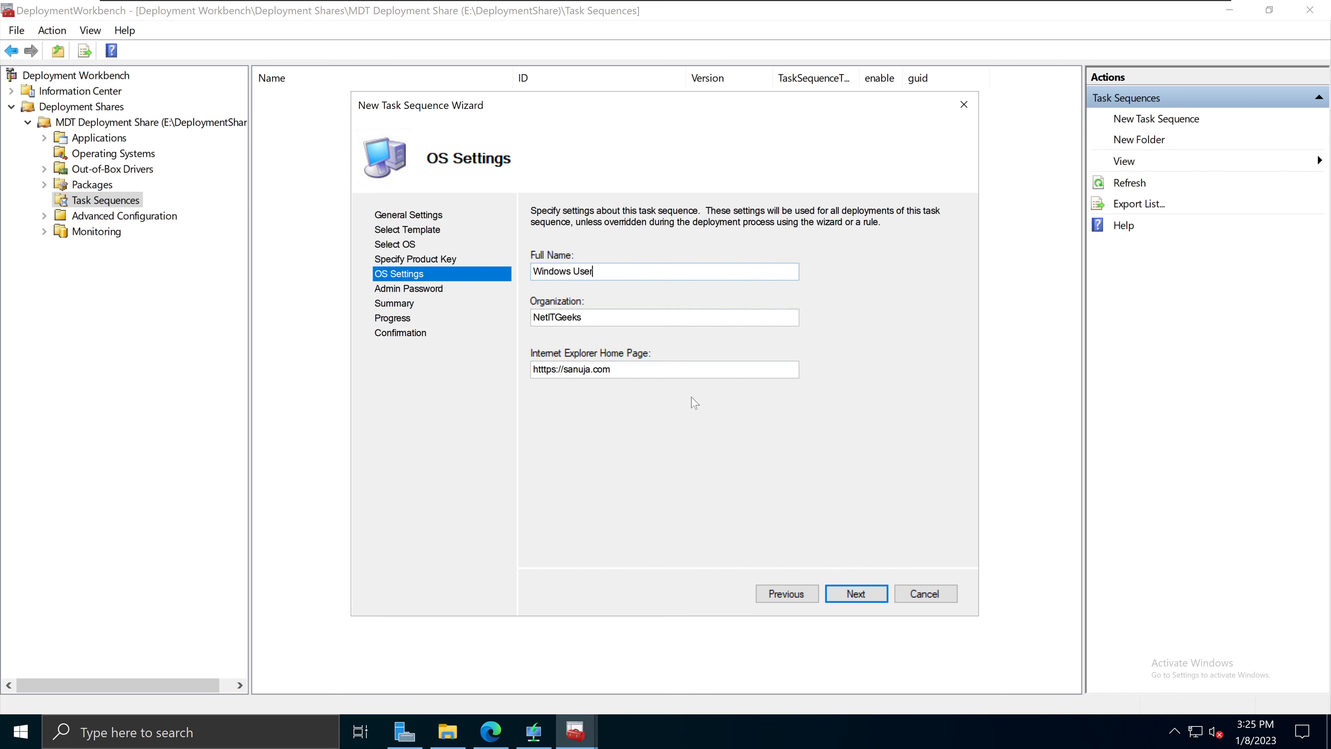
left_click(862, 596)
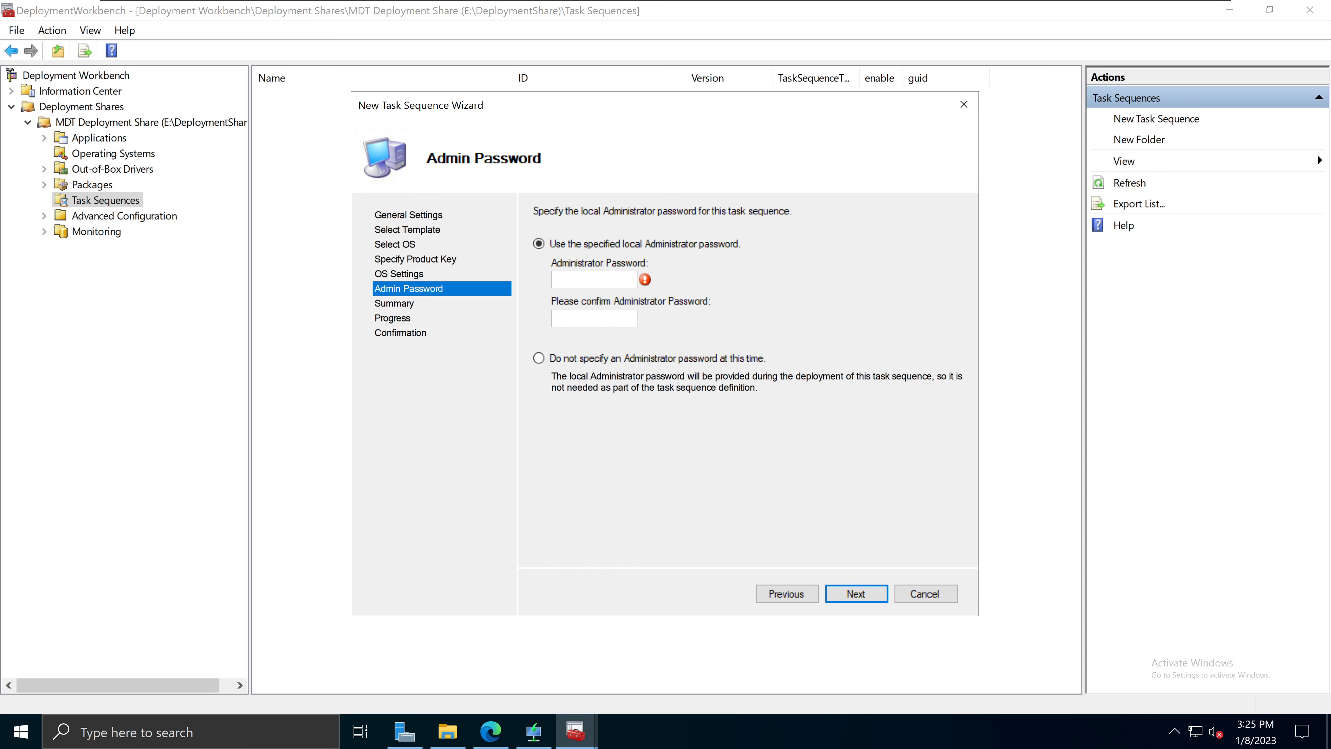
Step: Use a specified local Administrator password, entering and confirming it
left_click(595, 280)
left_click(598, 362)
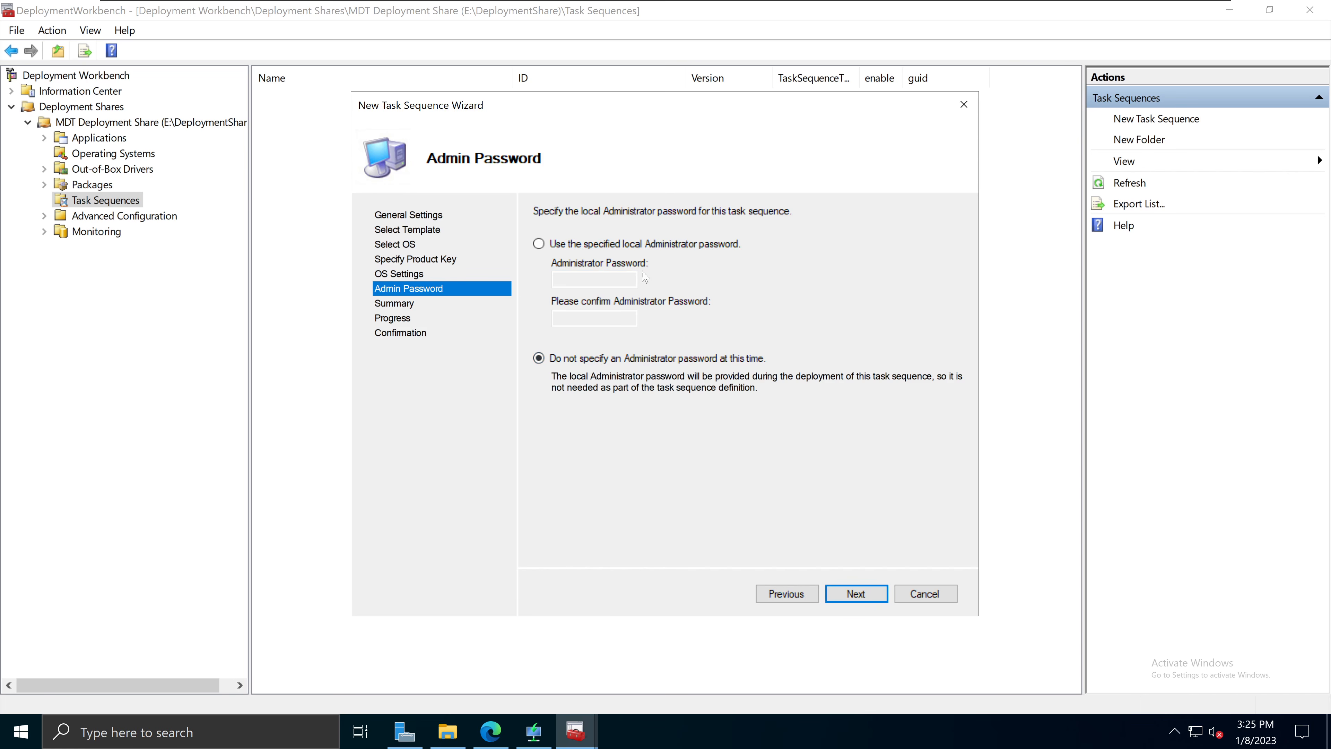
left_click(619, 245)
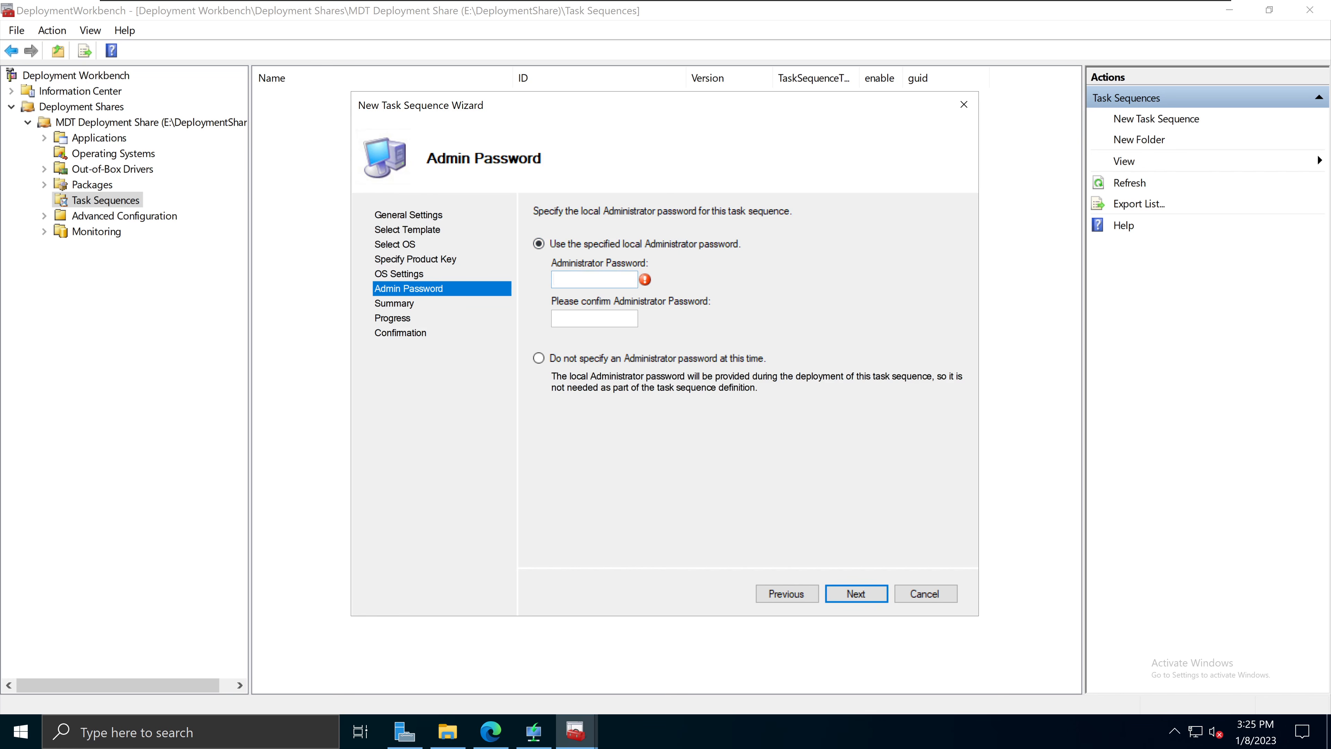
type("P@ssw0rd123P@ssw0rd123")
Step: Complete the wizard so Windows 11 Ent x64 appears in the Task Sequences list
left_click(856, 595)
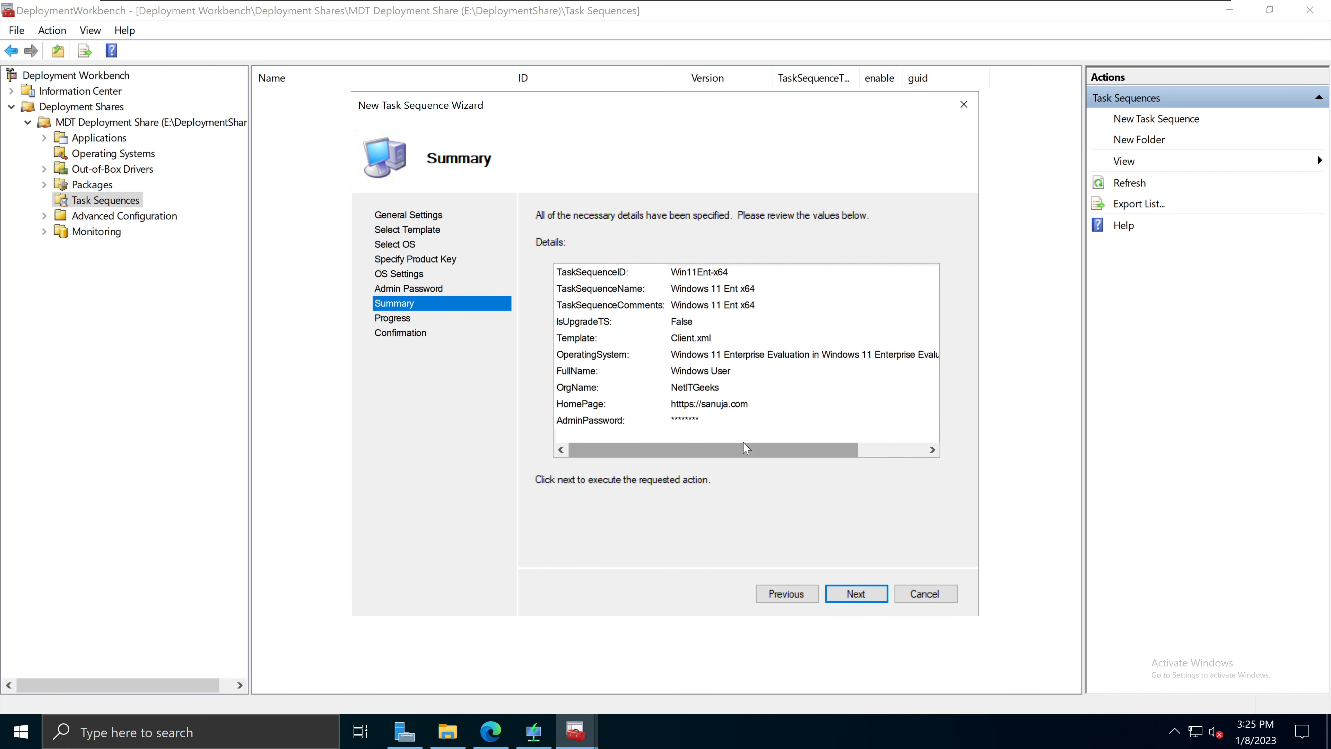
left_click_drag(744, 446, 671, 466)
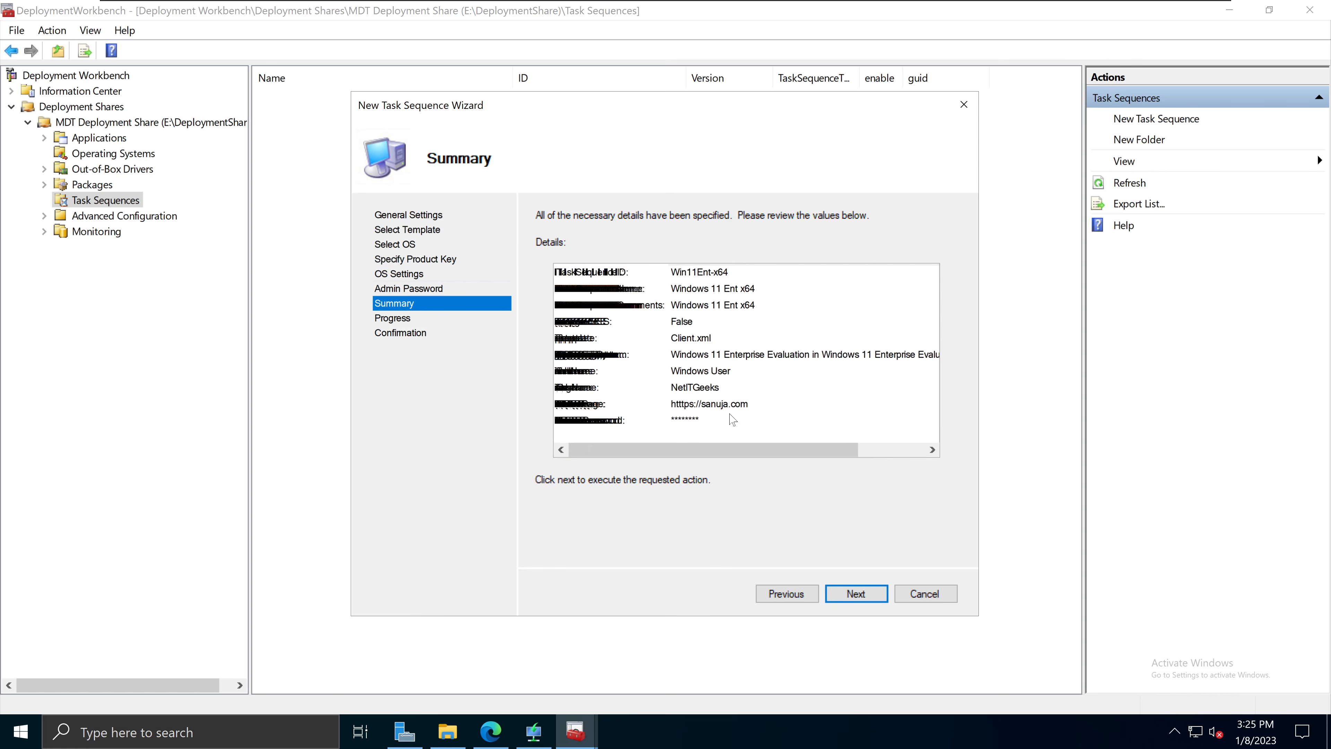
left_click(869, 601)
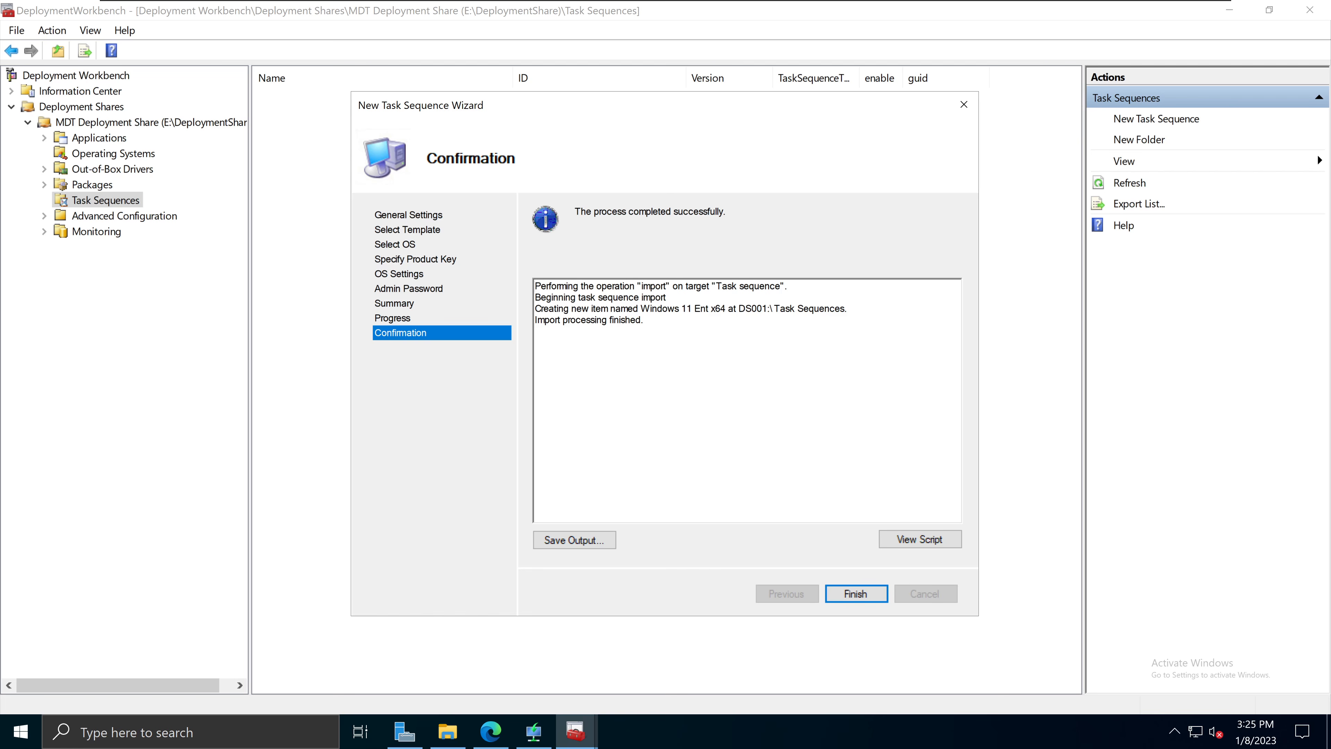
left_click_drag(583, 211, 765, 214)
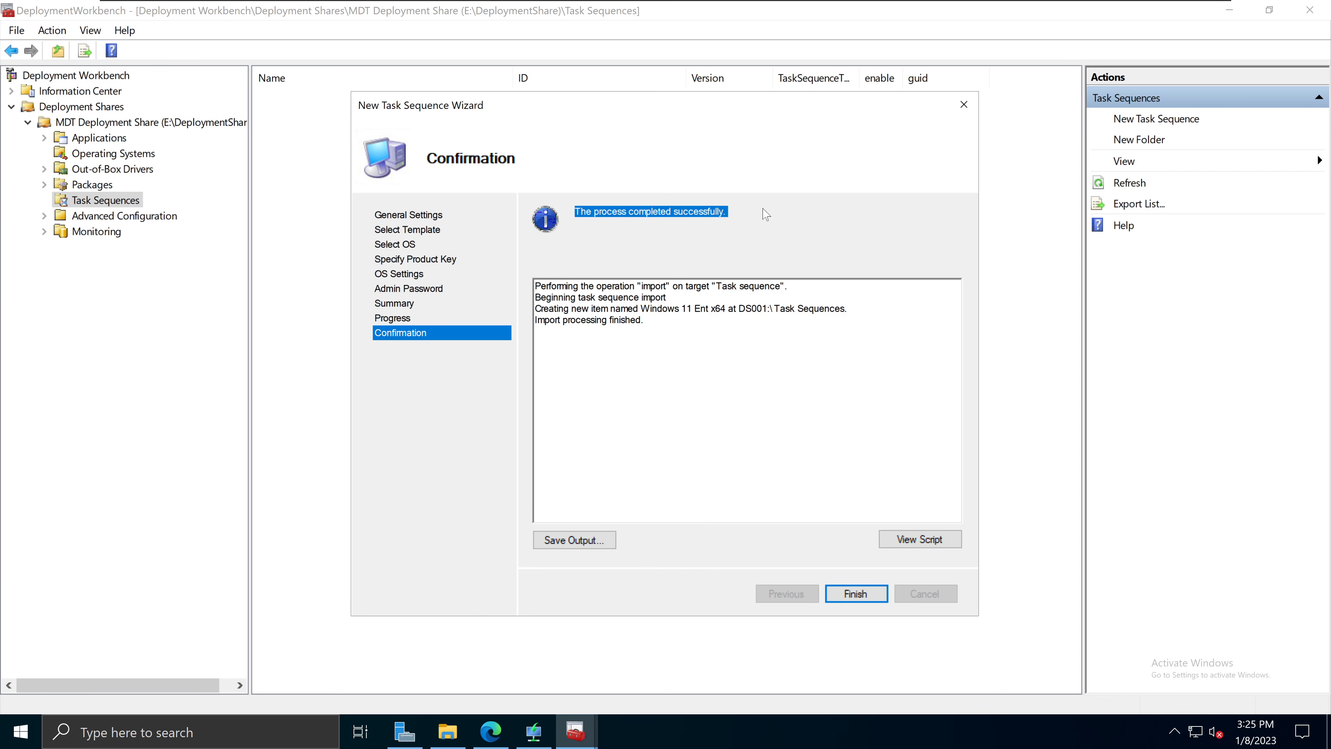
left_click(855, 594)
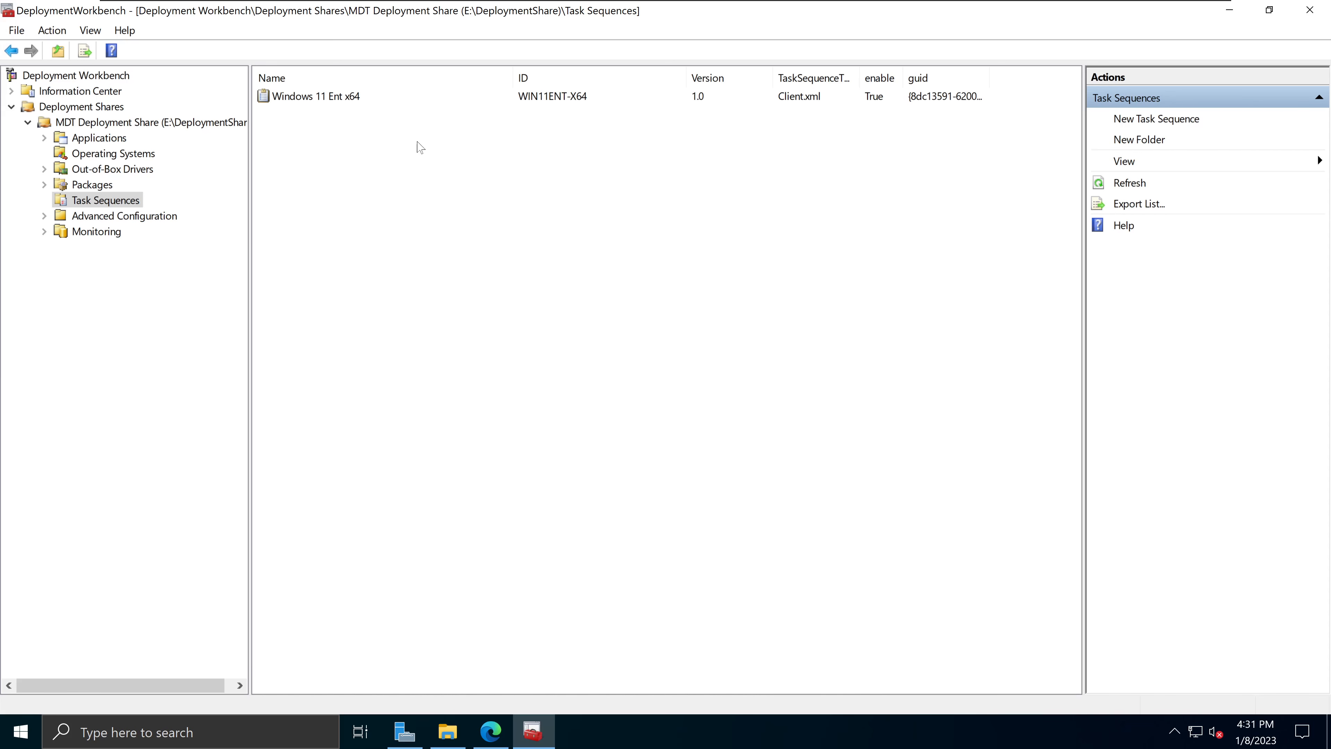
left_click(334, 100)
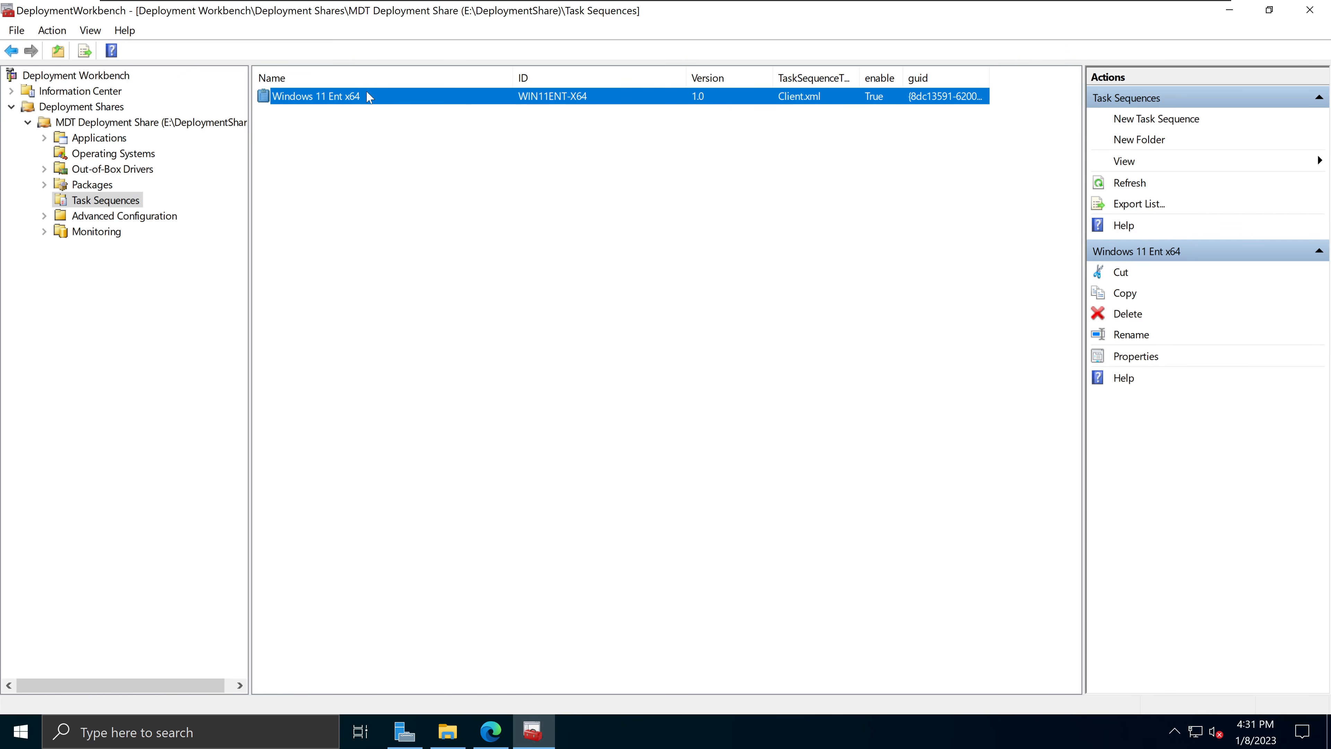
Step: Open Windows 11 Ent x64 Properties, keep 'any platform', and show the Task Sequence tab
right_click(380, 99)
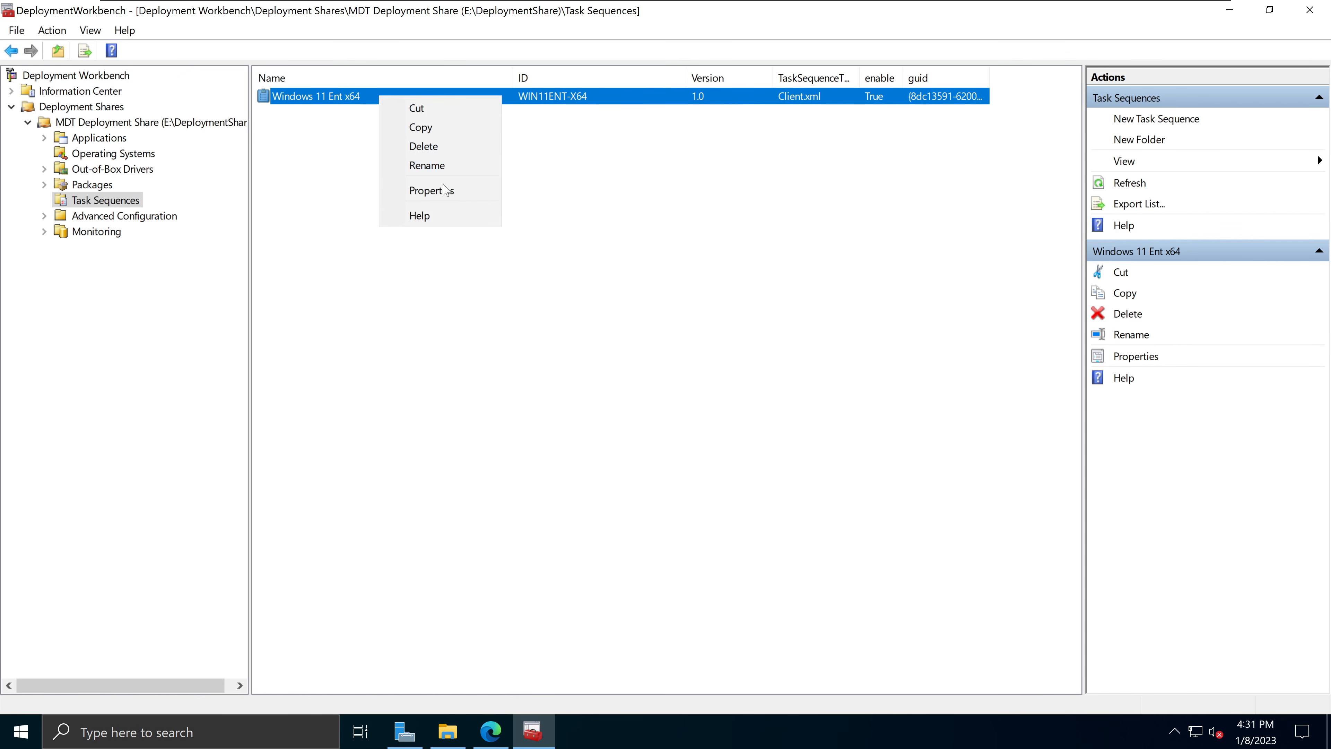
left_click(443, 189)
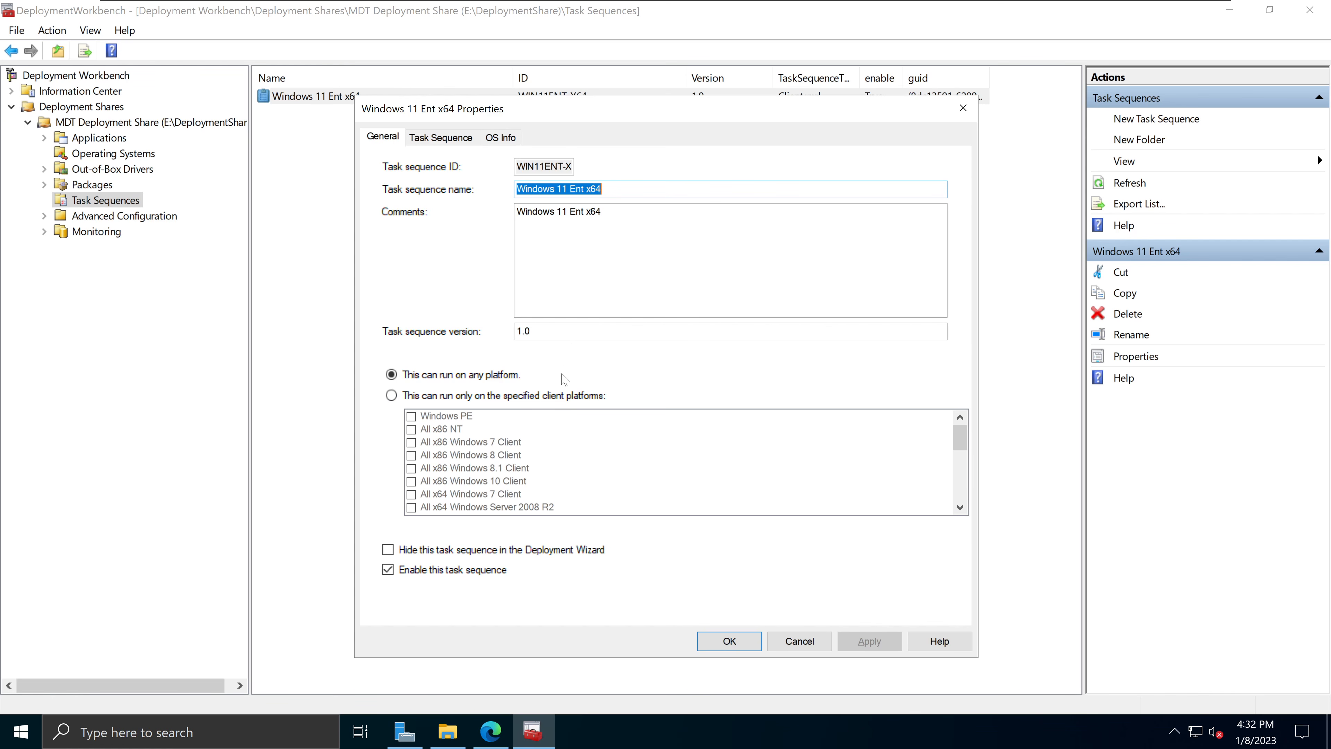
left_click(495, 396)
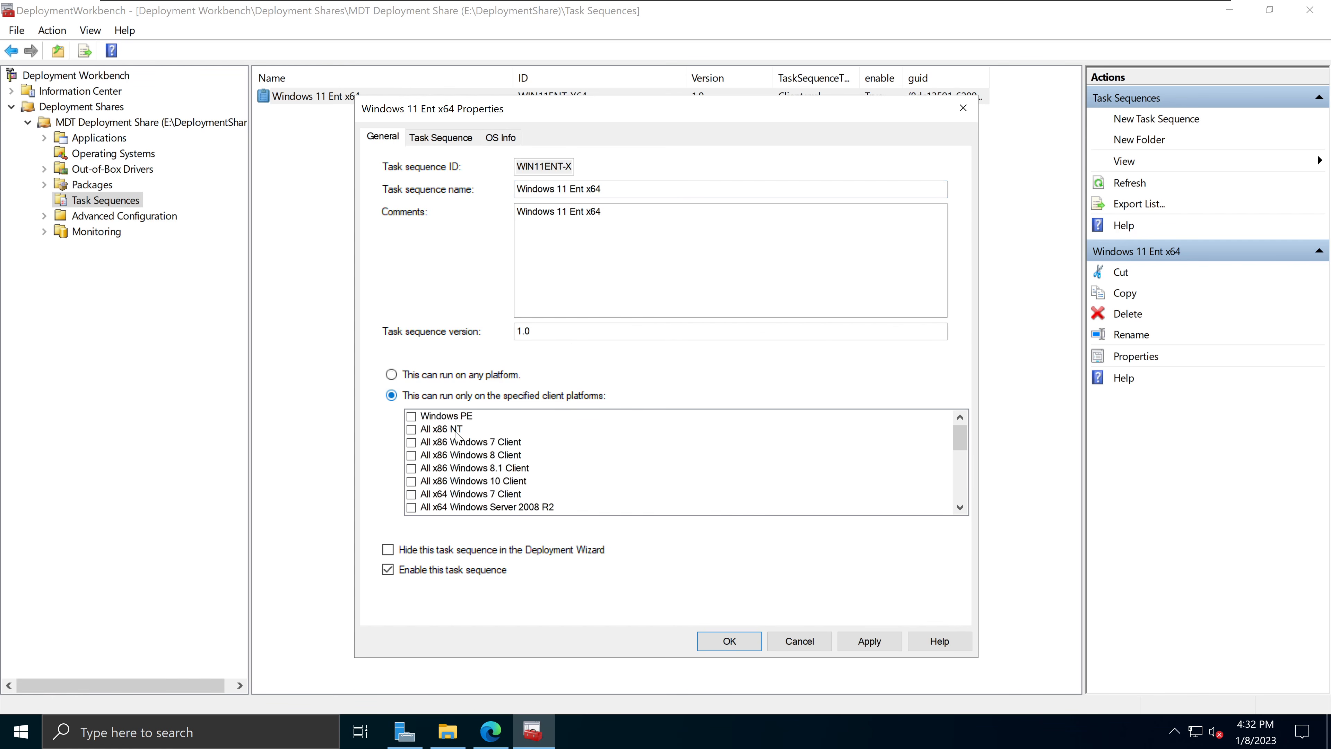
left_click(481, 375)
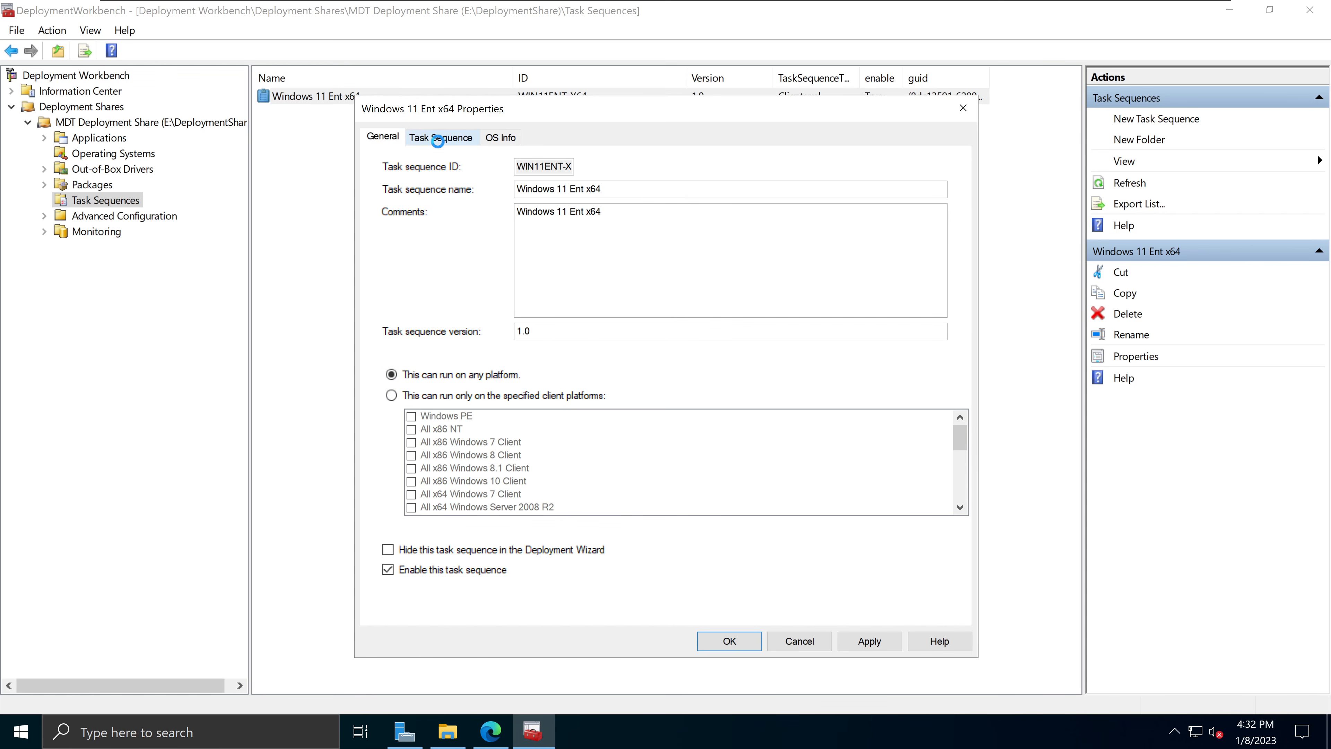
left_click(442, 138)
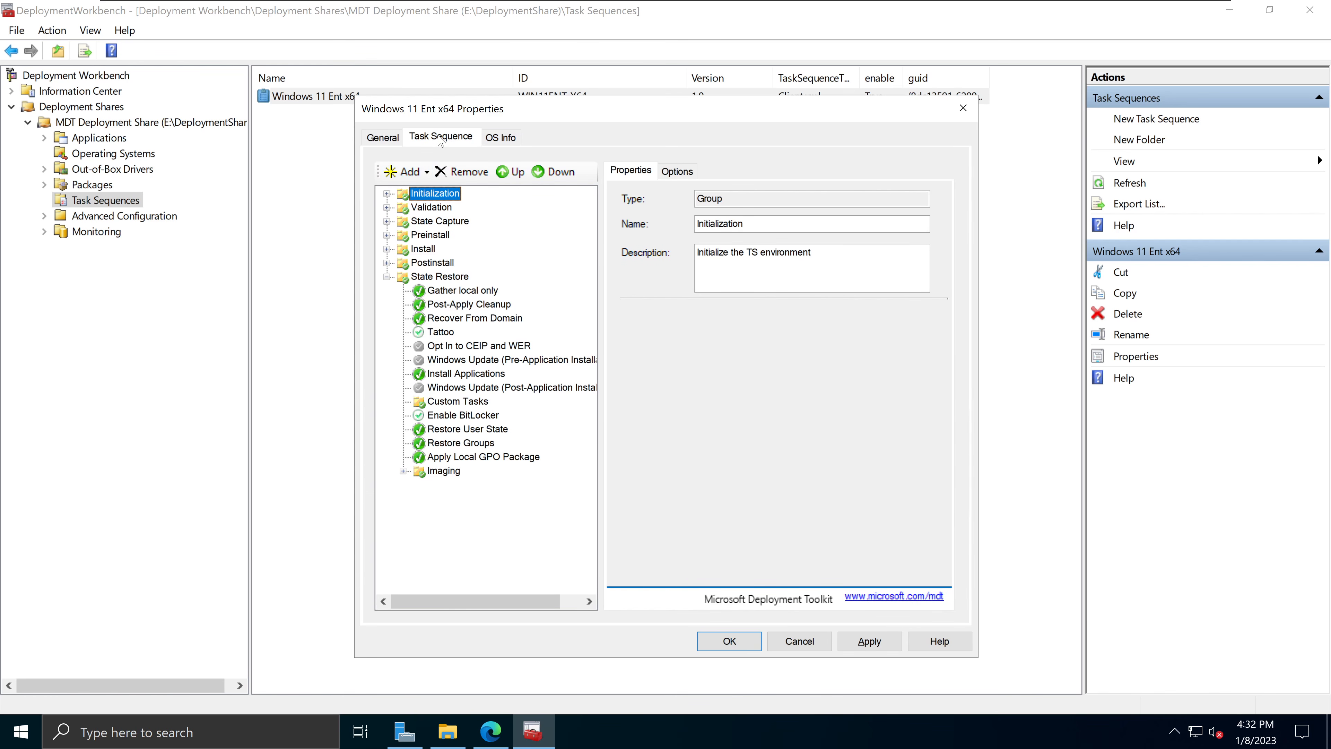
Step: Expand the Initialization, Validation, State Capture, Preinstall, Install and Postinstall groups
left_click(387, 194)
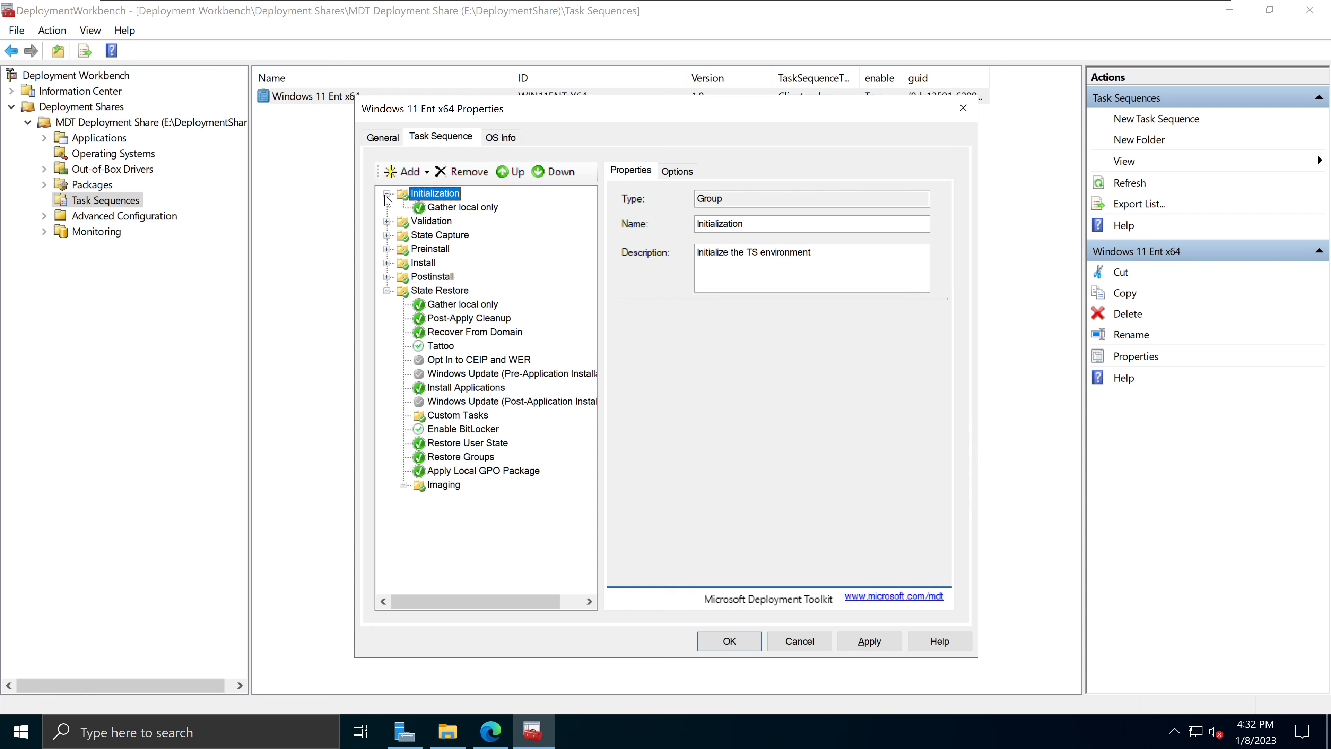
left_click(387, 220)
left_click(387, 276)
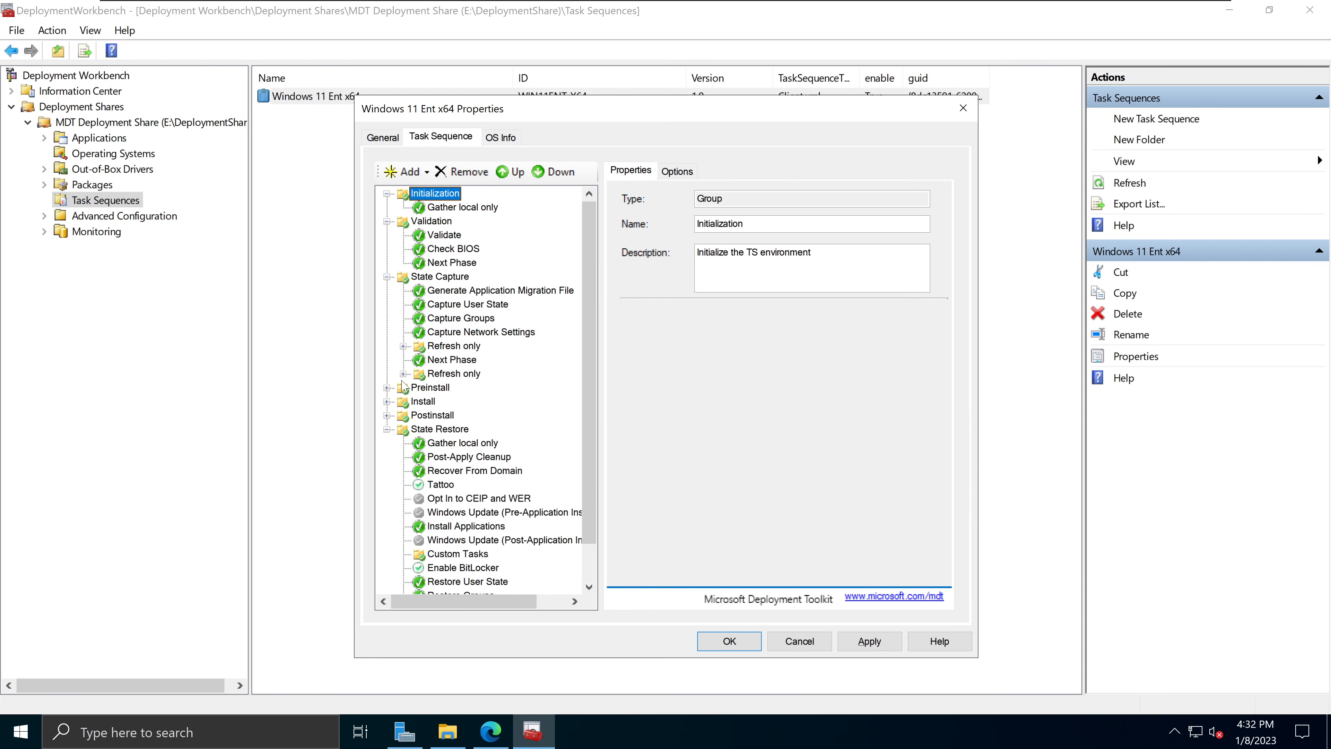
left_click(387, 388)
scroll(407, 422, "down", 4)
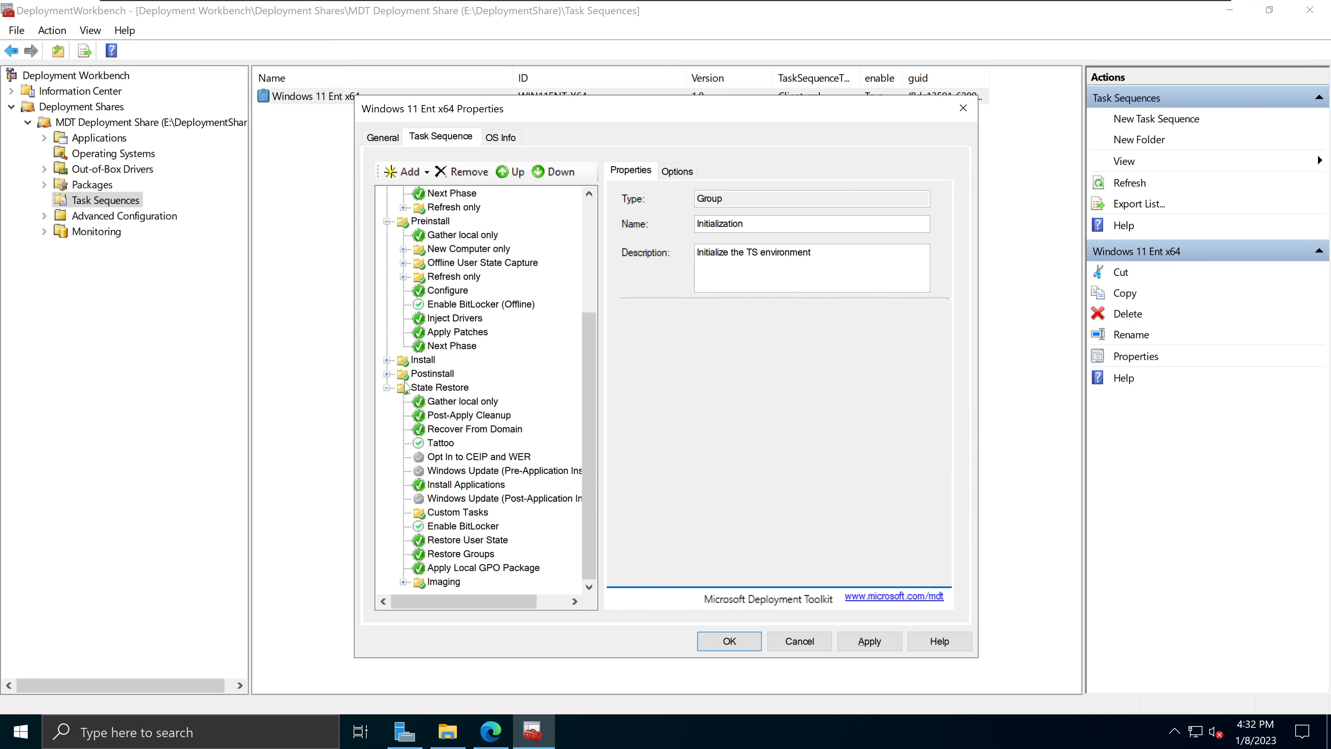
left_click(387, 360)
left_click(387, 401)
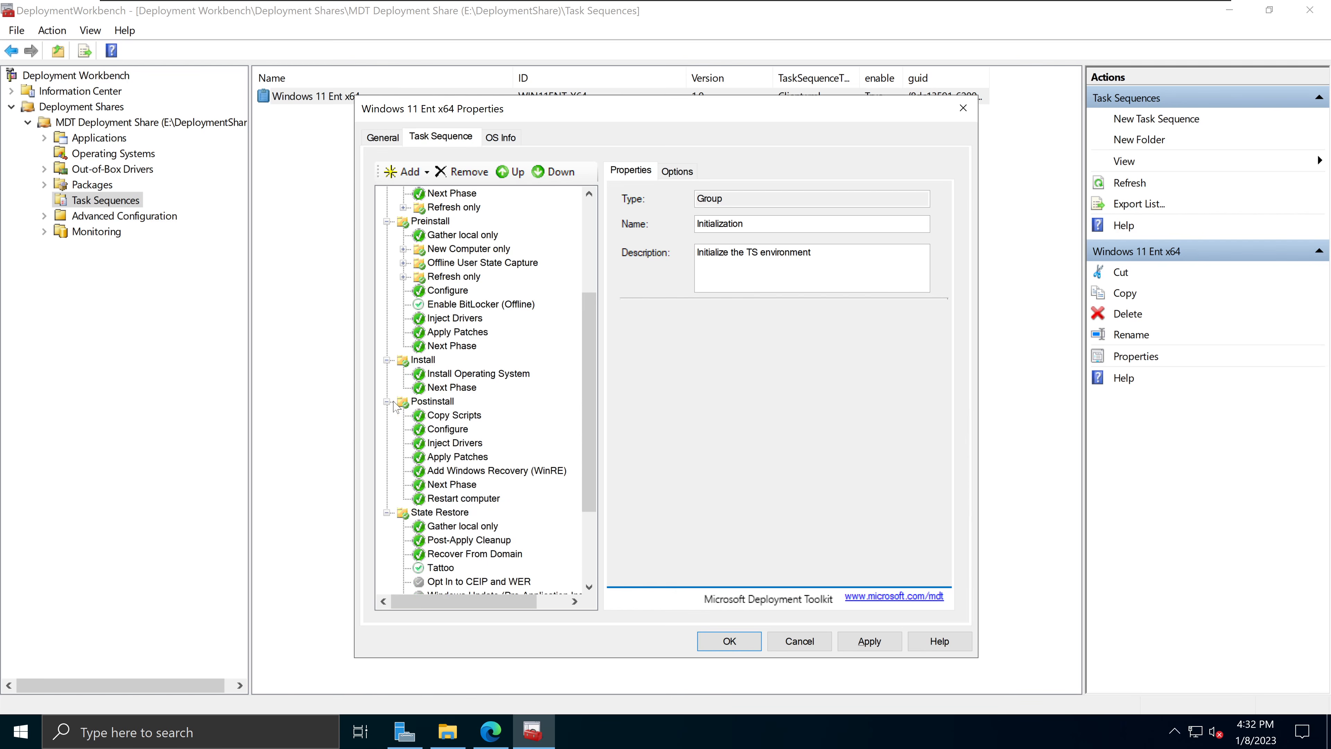
scroll(497, 403, "down", 3)
scroll(517, 456, "up", 7)
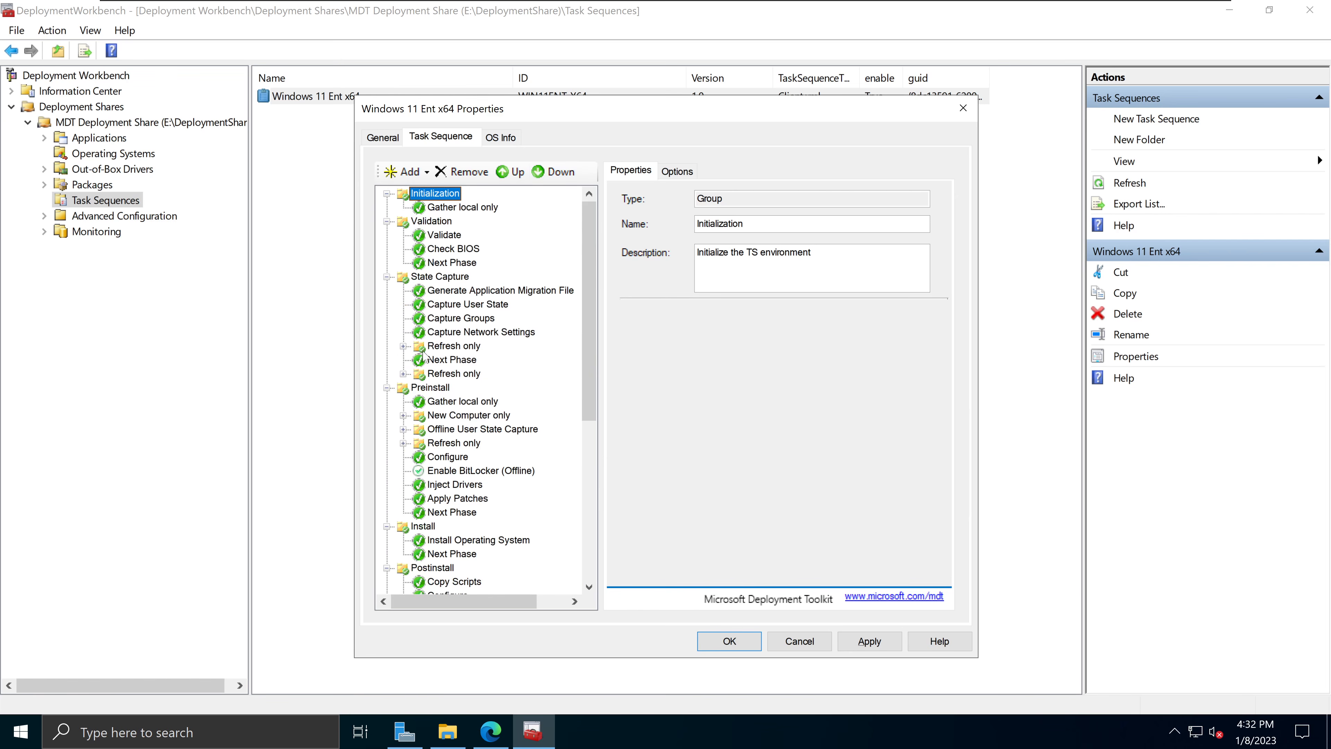
Step: Inspect the Add menu, the Initialization group's Options, and the General and OS Info tabs
left_click(407, 172)
left_click(499, 139)
left_click(440, 137)
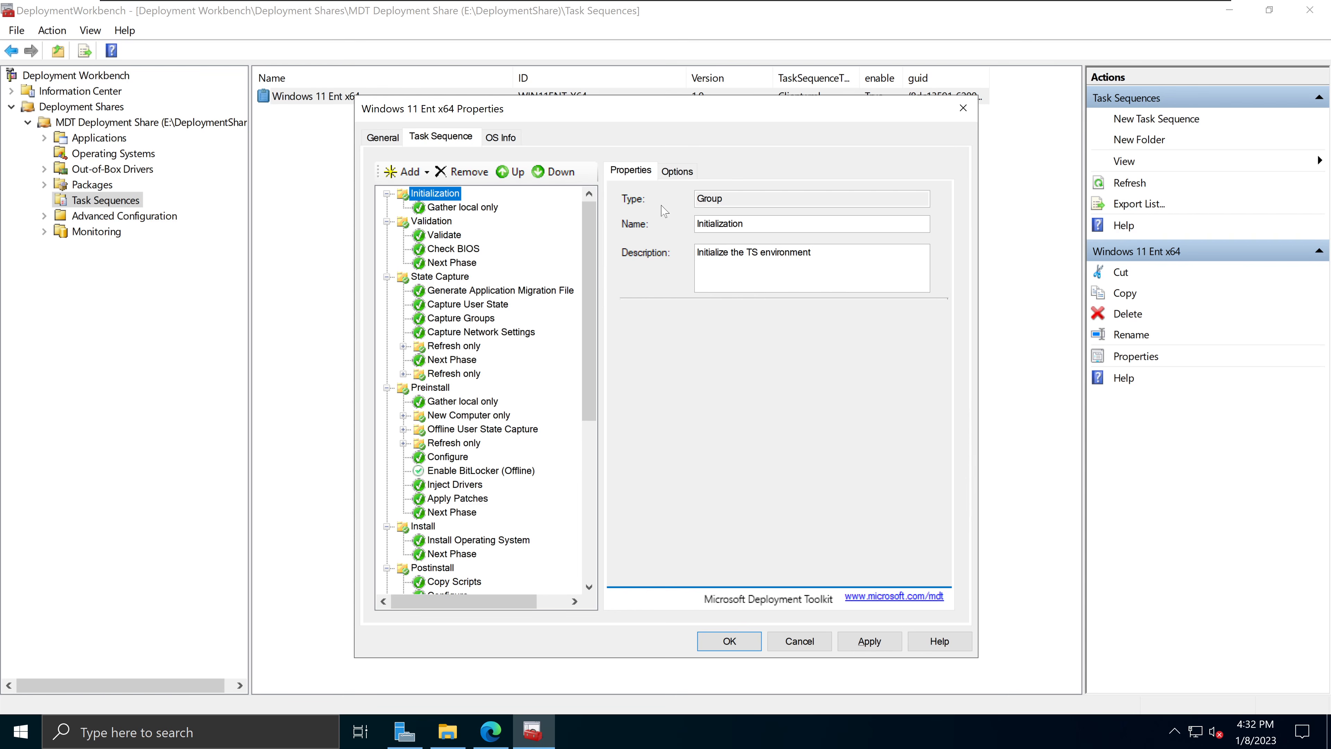
left_click(681, 171)
left_click(621, 172)
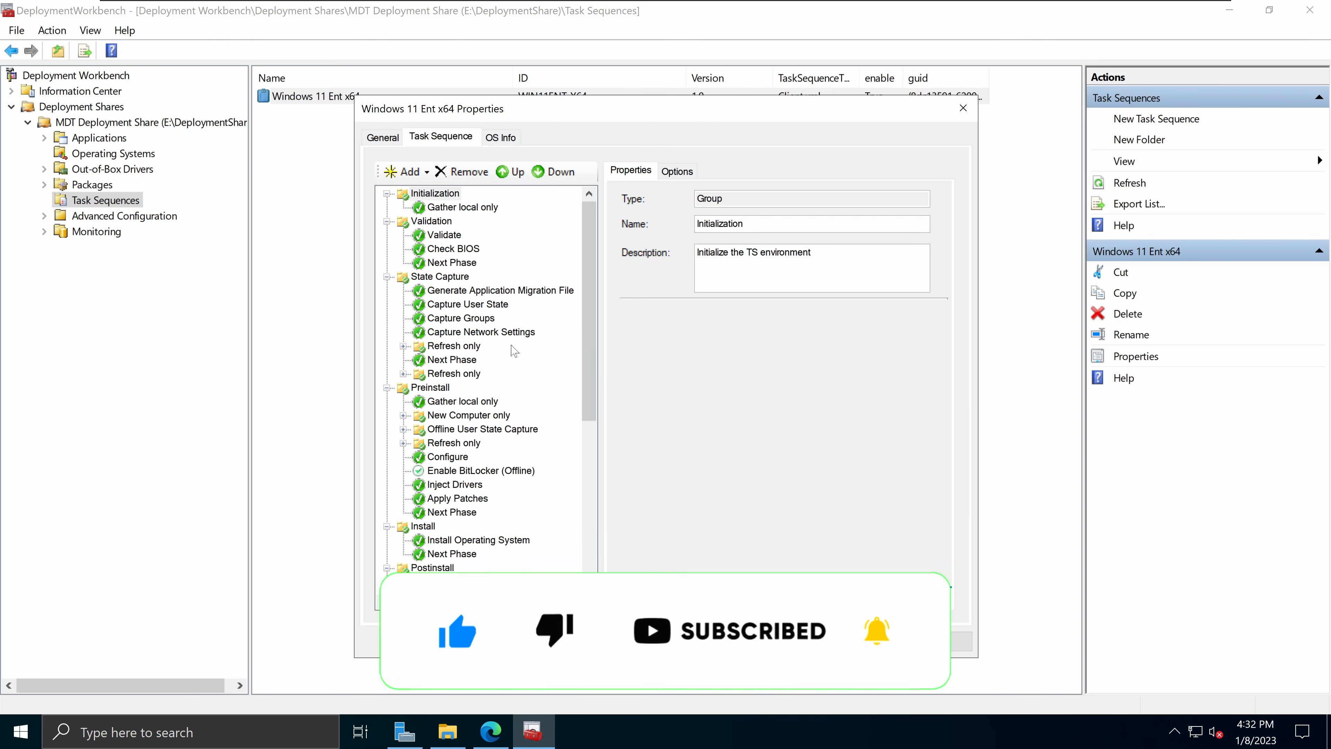
scroll(519, 351, "down", 7)
scroll(512, 379, "up", 7)
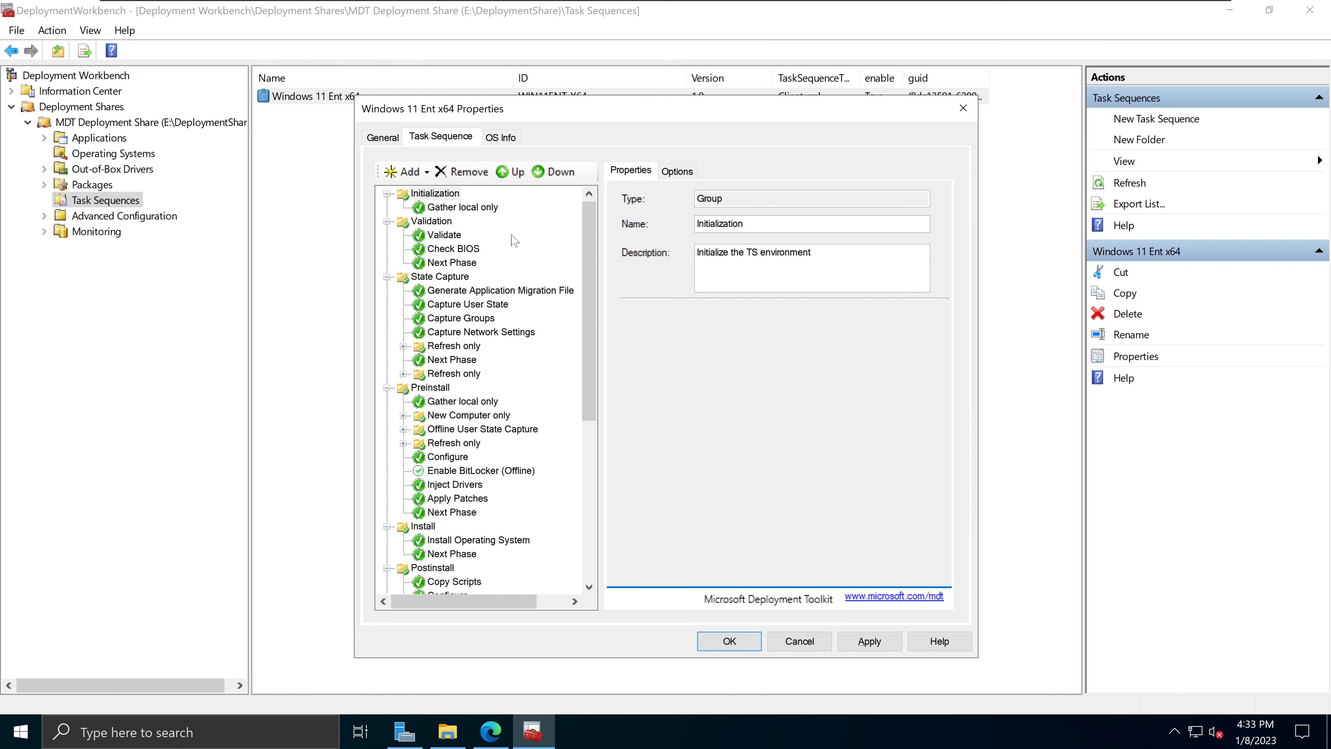
left_click(374, 140)
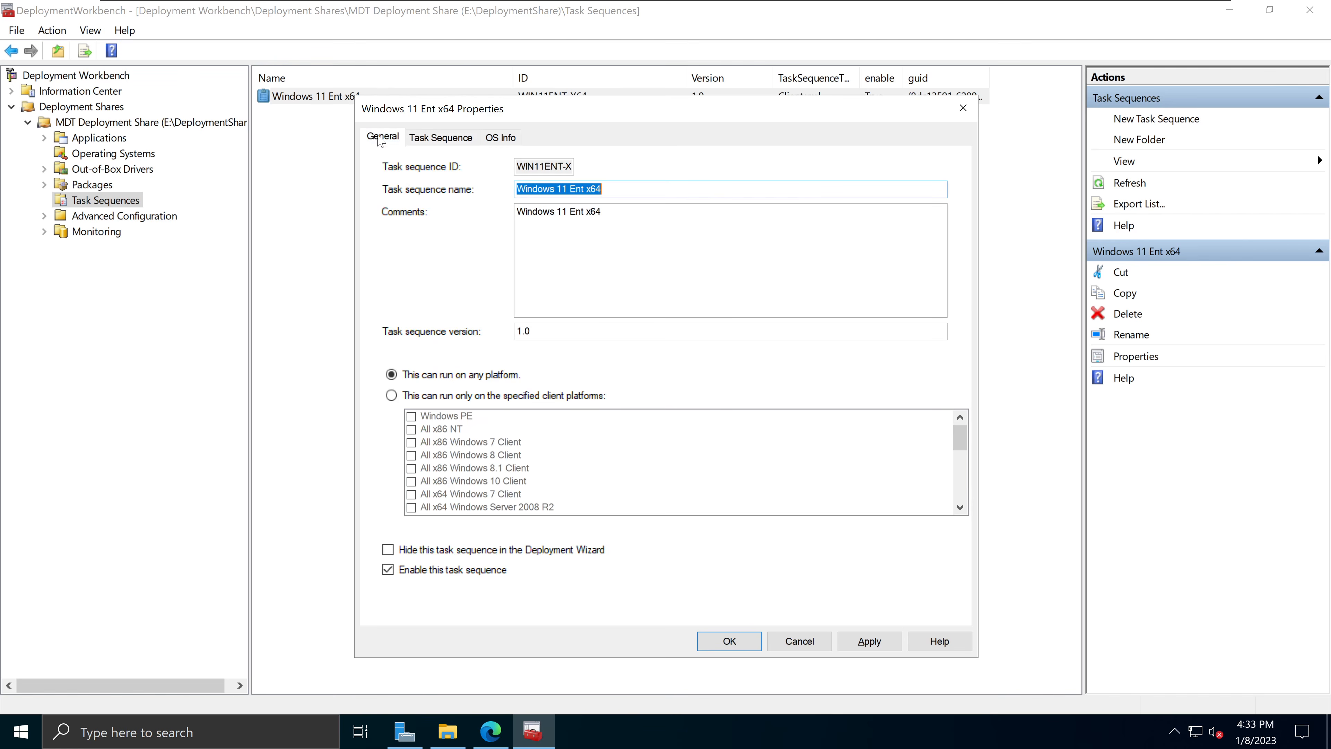
left_click(440, 137)
left_click(501, 138)
left_click(465, 142)
left_click(386, 139)
Step: Close the properties without changes and show the MDT Deployment Share's top-level folders
left_click(963, 108)
left_click(670, 215)
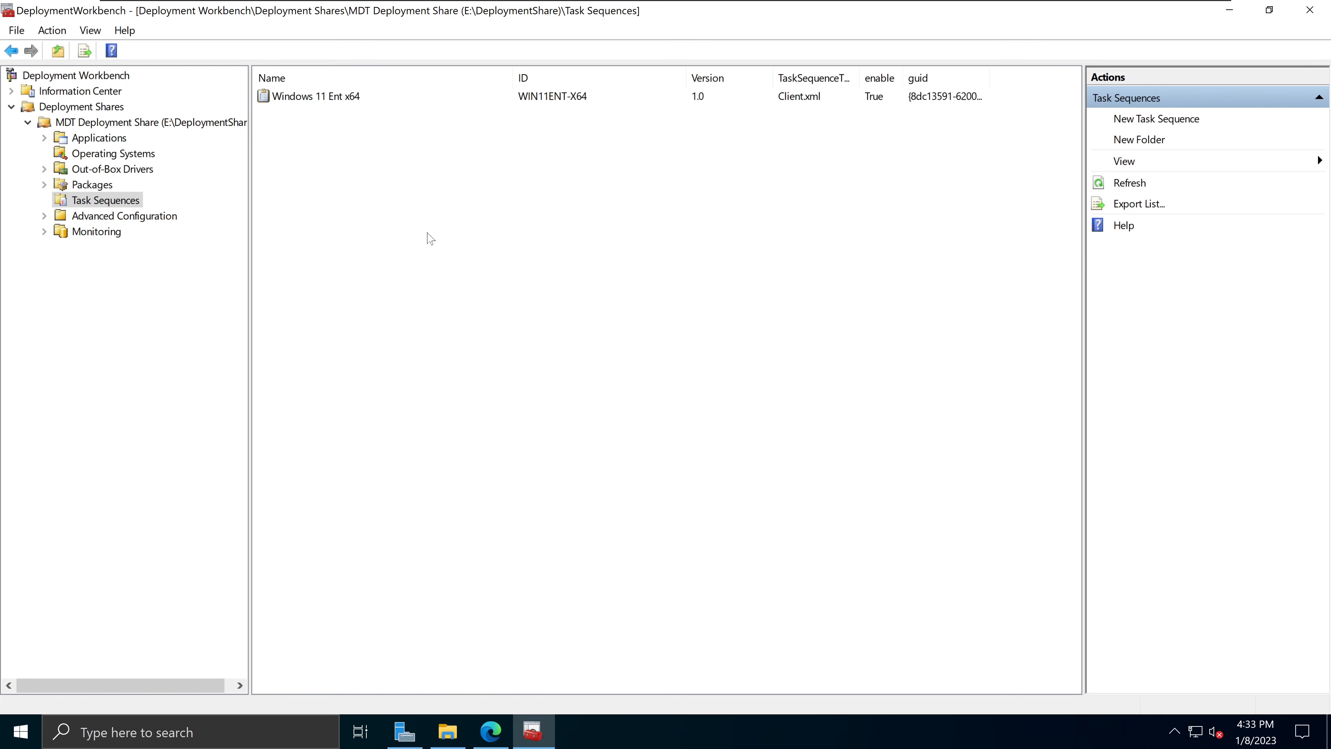
left_click(129, 126)
Step: In the MDT Deployment Share properties, uncheck x86 so only x64 is supported
right_click(130, 128)
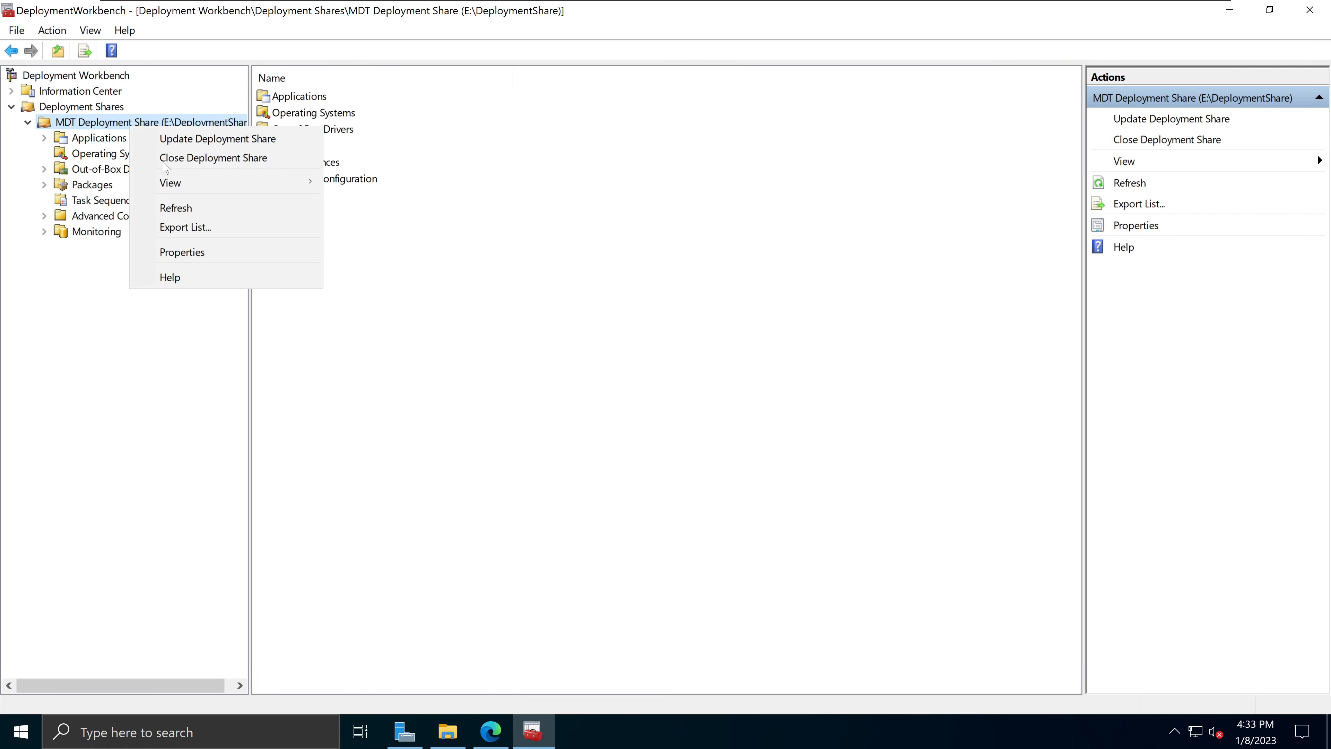
left_click(182, 252)
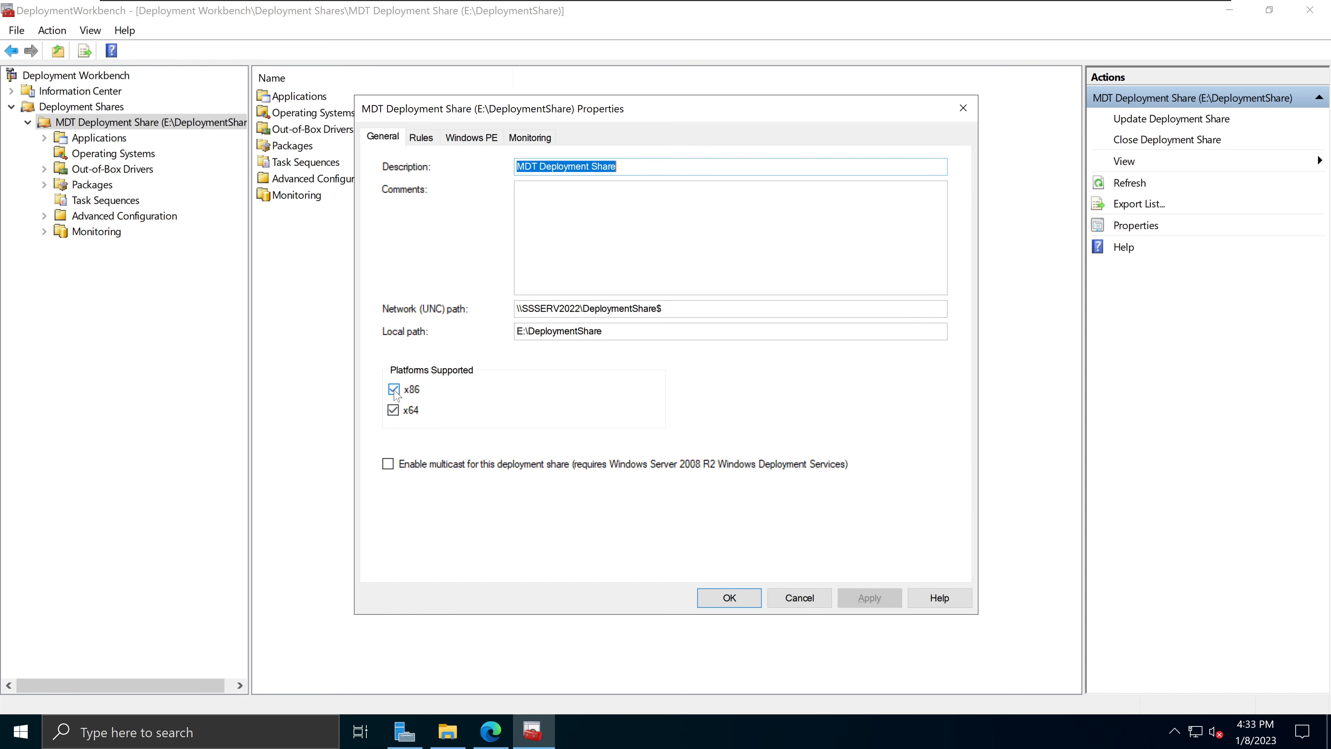
left_click(416, 393)
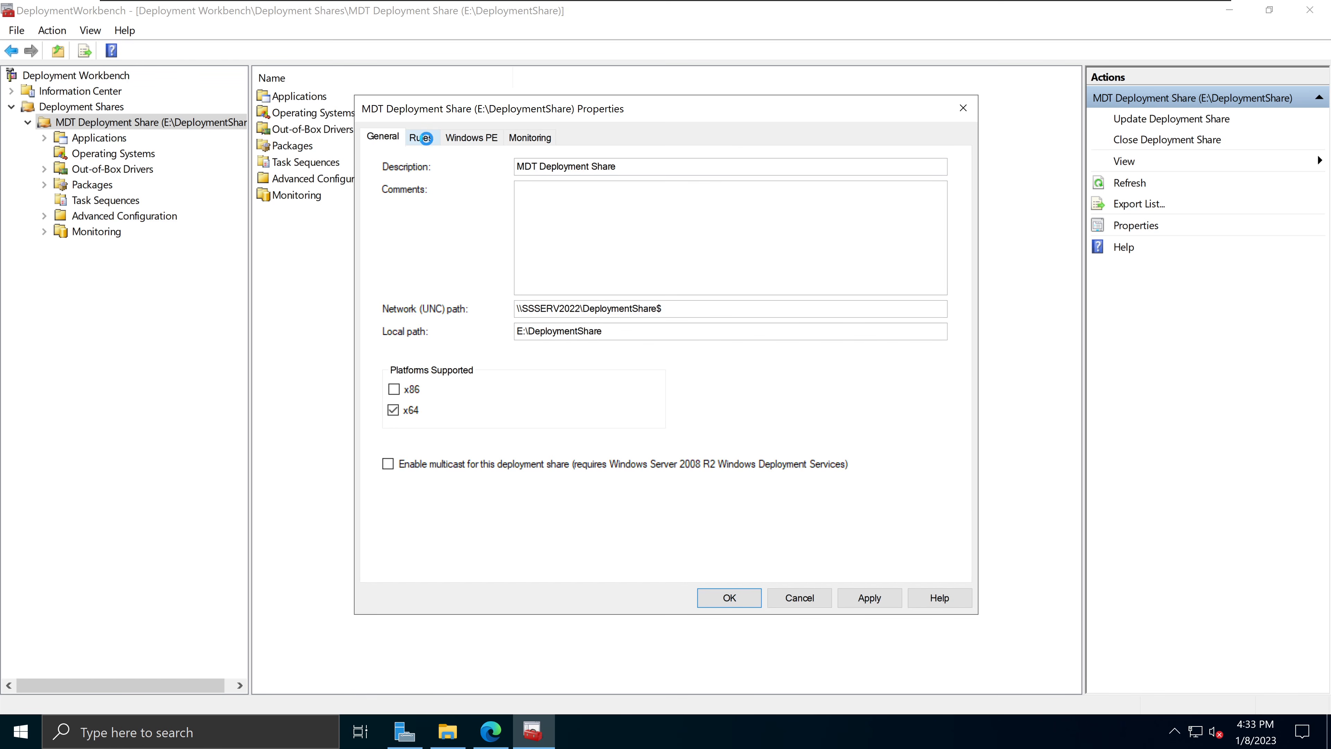
Step: Review the deployment share's rules text, which ends at SkipBitLocker=NO
left_click(427, 141)
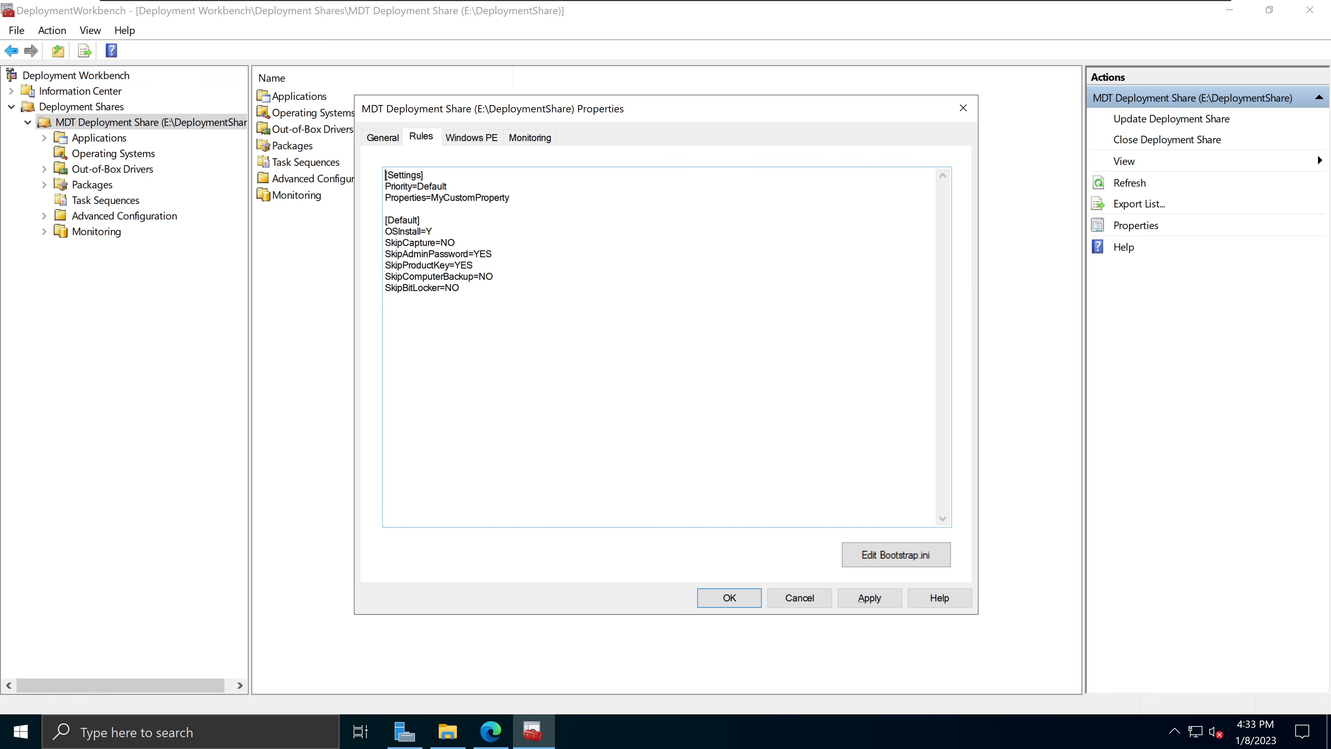
left_click_drag(462, 288, 385, 175)
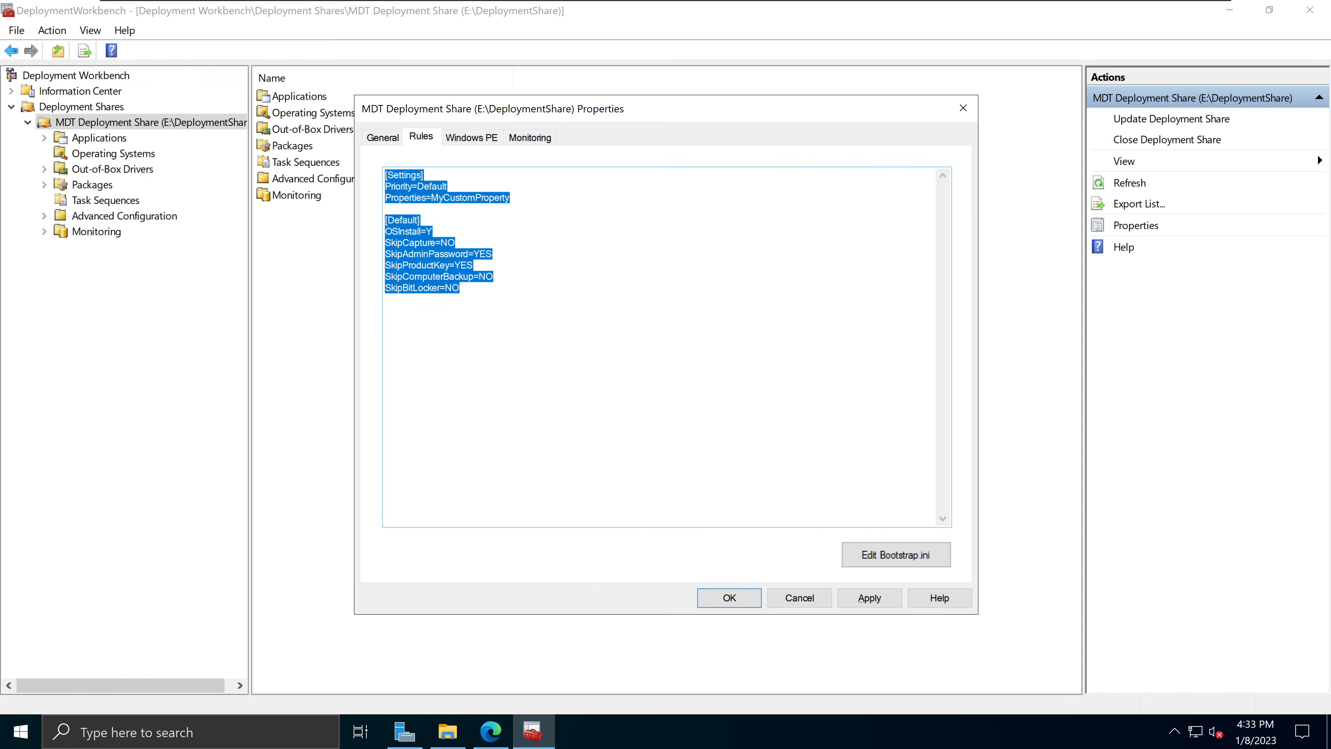
left_click(386, 300)
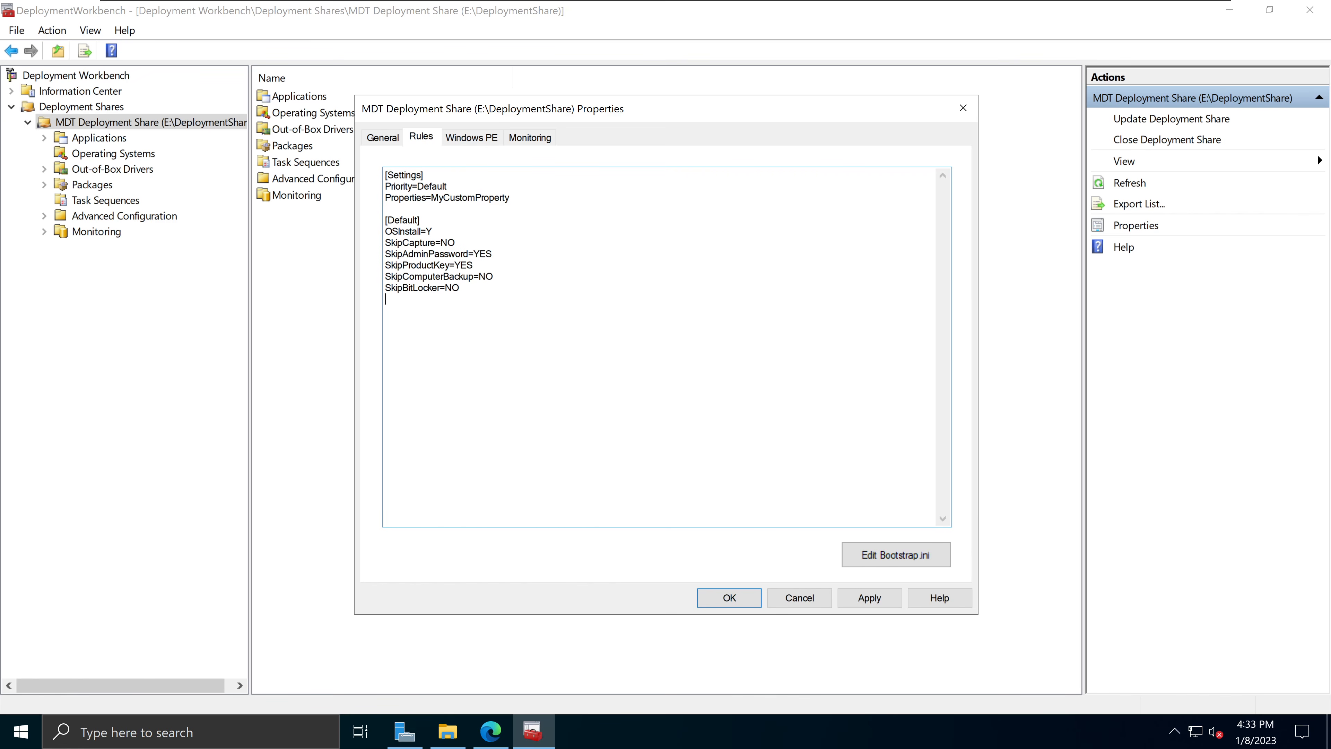
Step: Inspect Bootstrap.ini in Notepad for the DeployRoot setting, then close it unchanged
left_click(901, 556)
left_click_drag(391, 205, 770, 303)
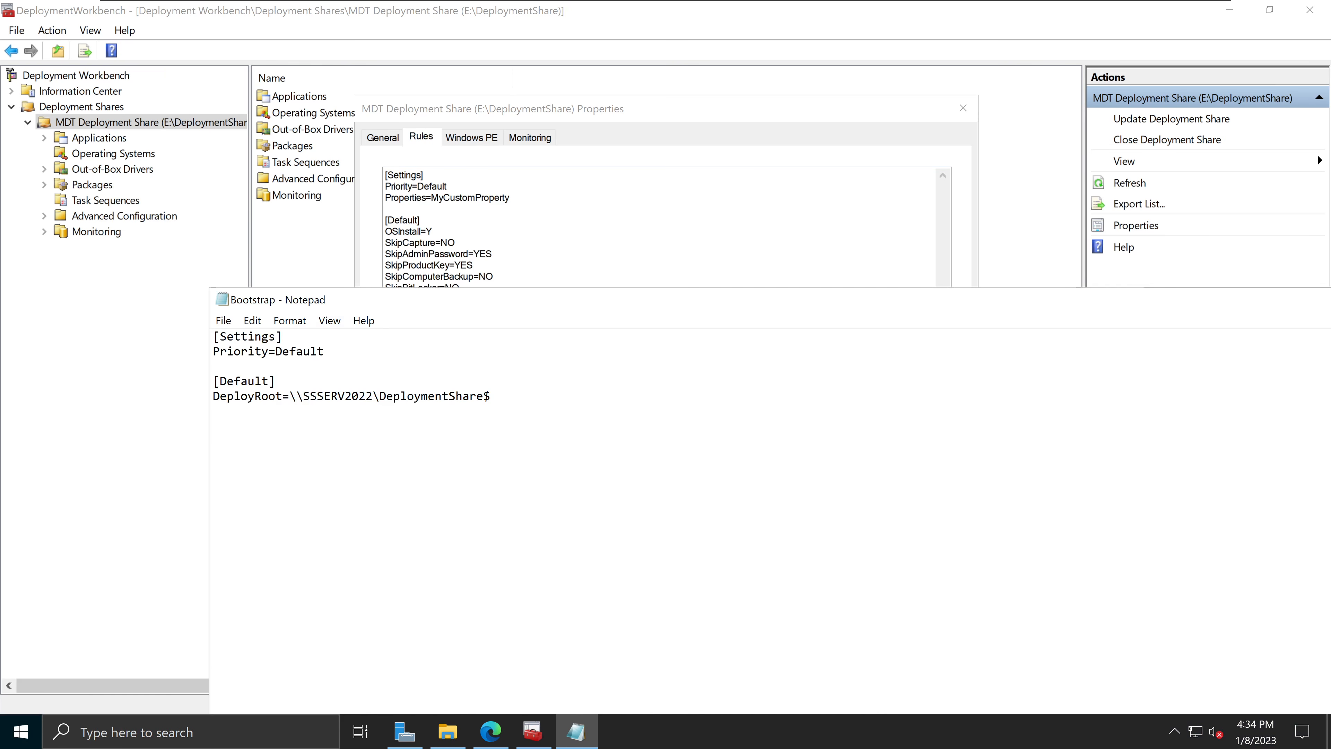
left_click_drag(558, 312, 336, 80)
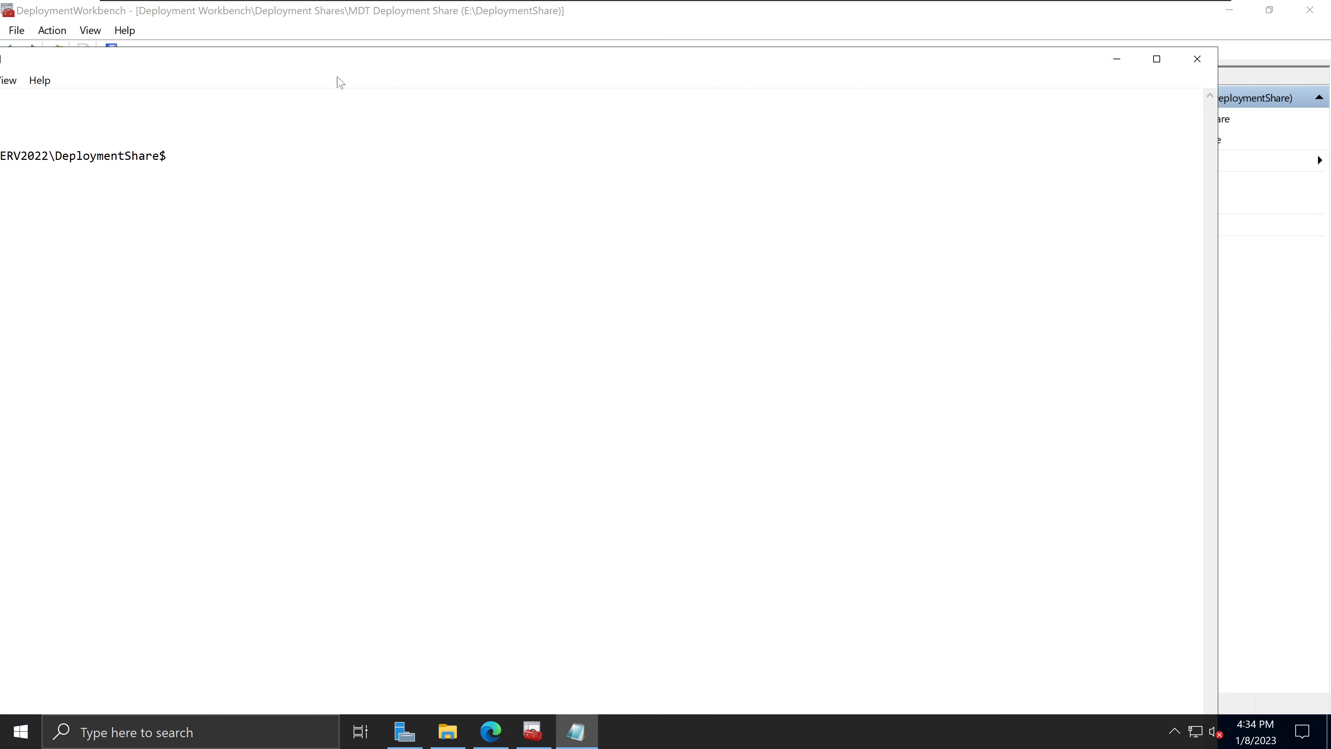
left_click(1203, 56)
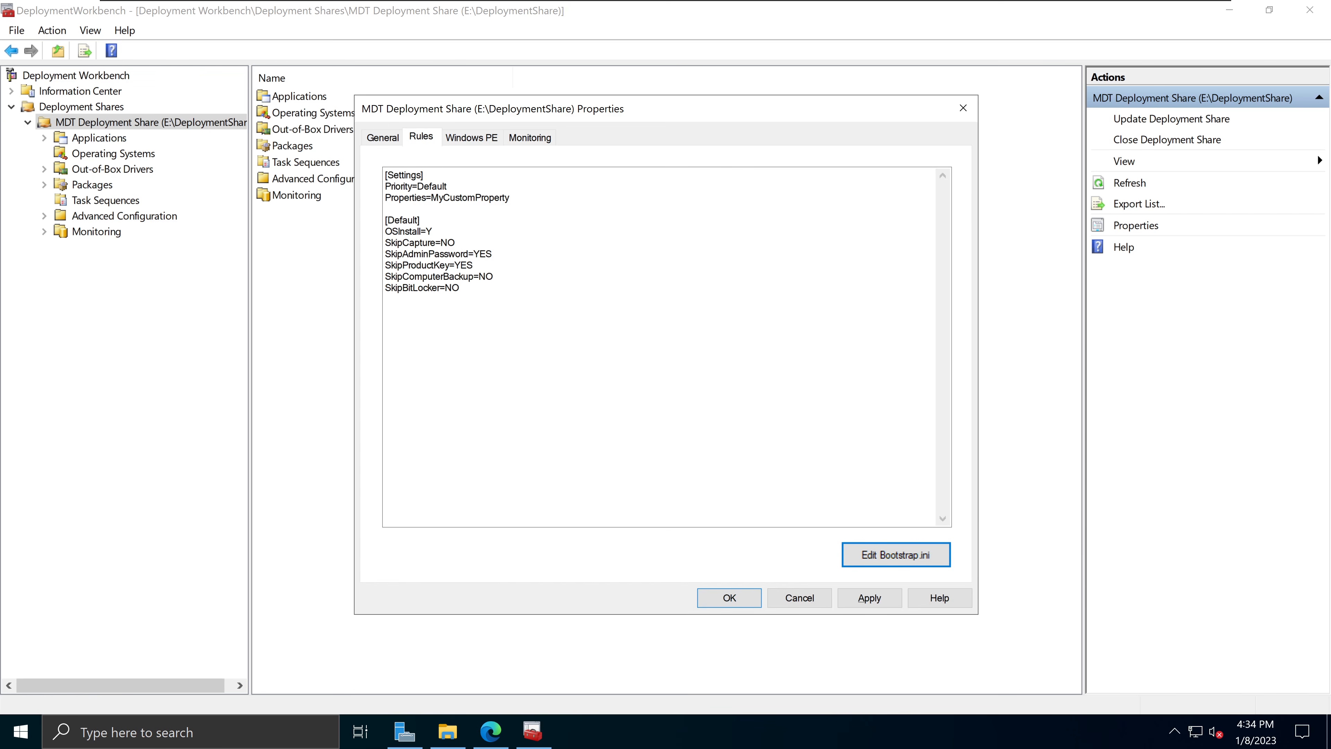
Step: Review the share's Windows PE boot image, feature and driver injection settings
left_click(472, 138)
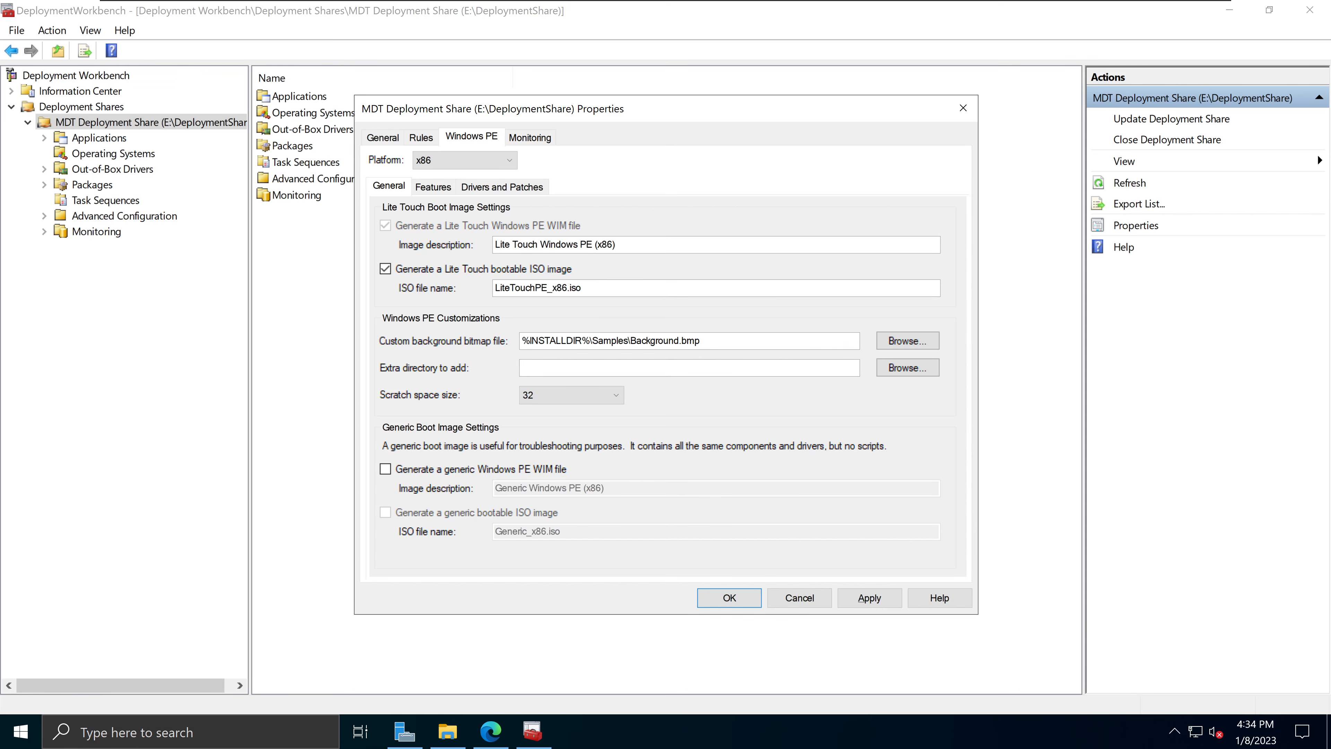
left_click(433, 187)
left_click(501, 186)
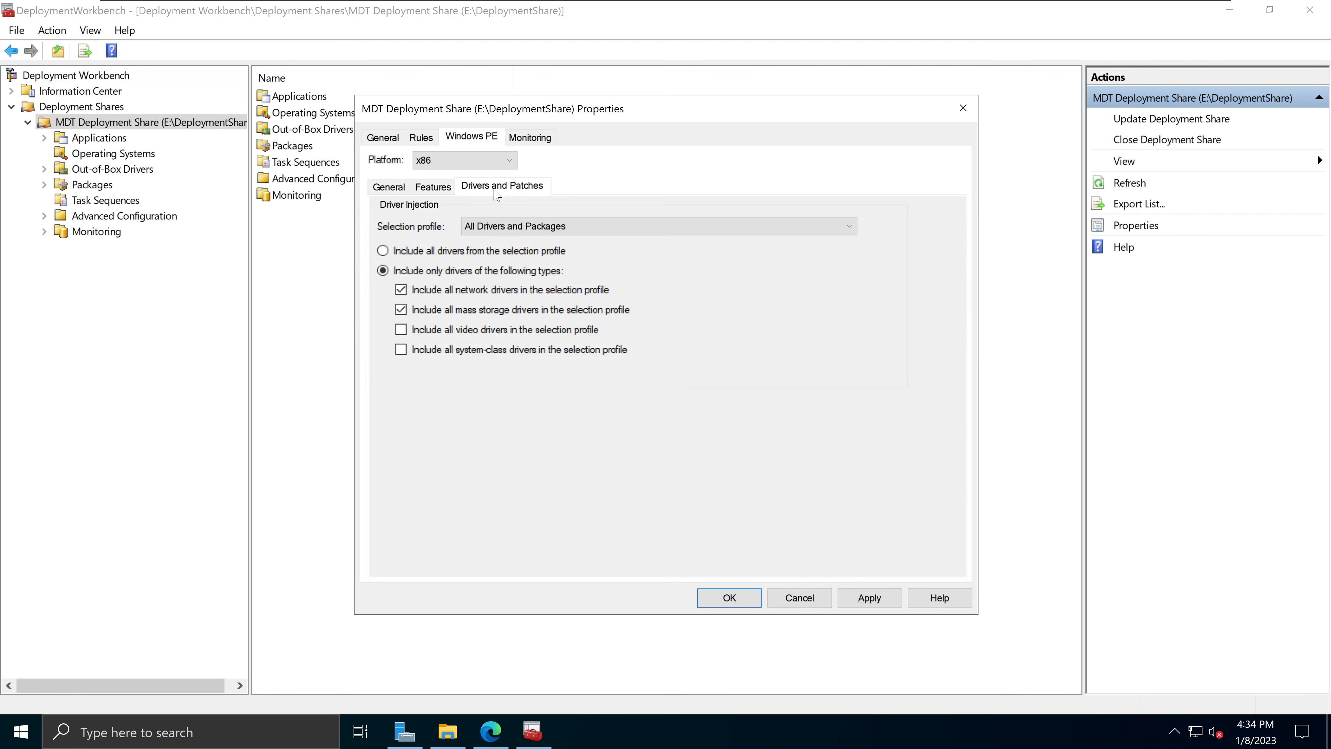
left_click(394, 194)
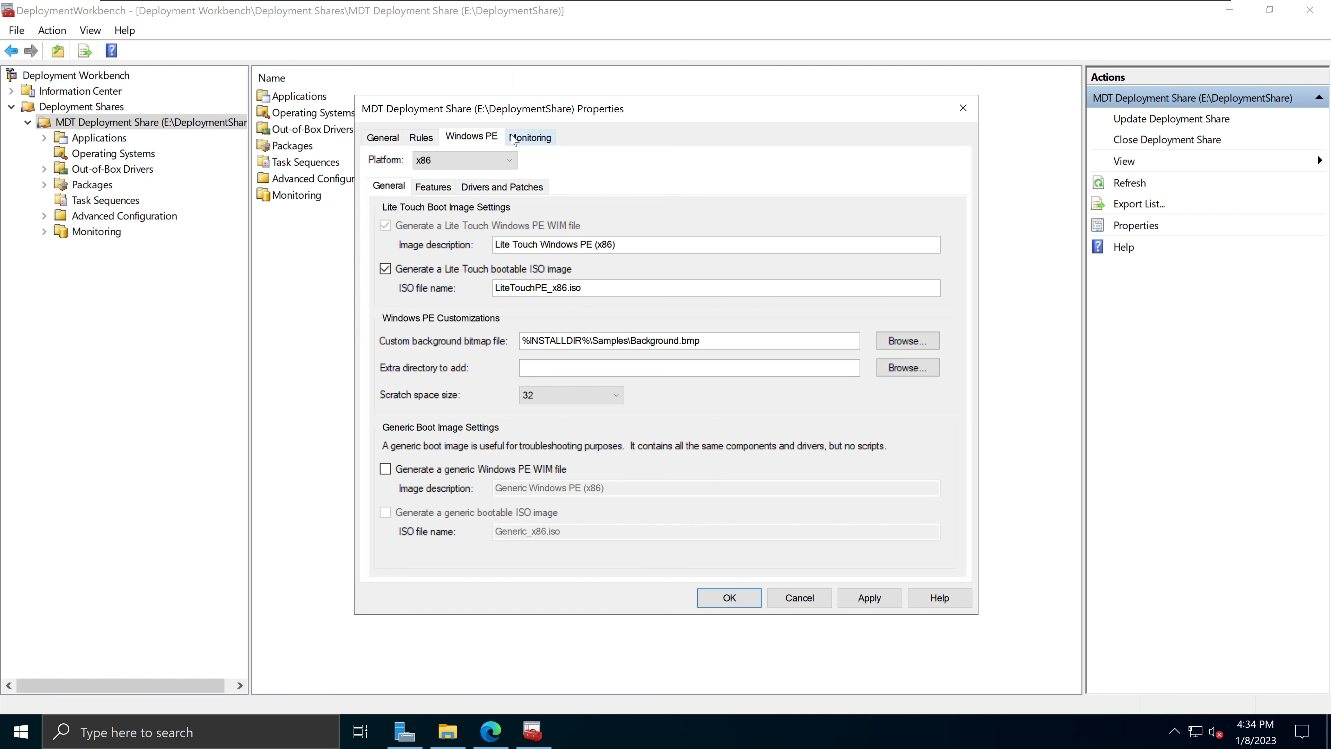
Step: Enable monitoring for the deployment share (host SSServ2022, ports 9800/9801) and apply the properties
left_click(532, 142)
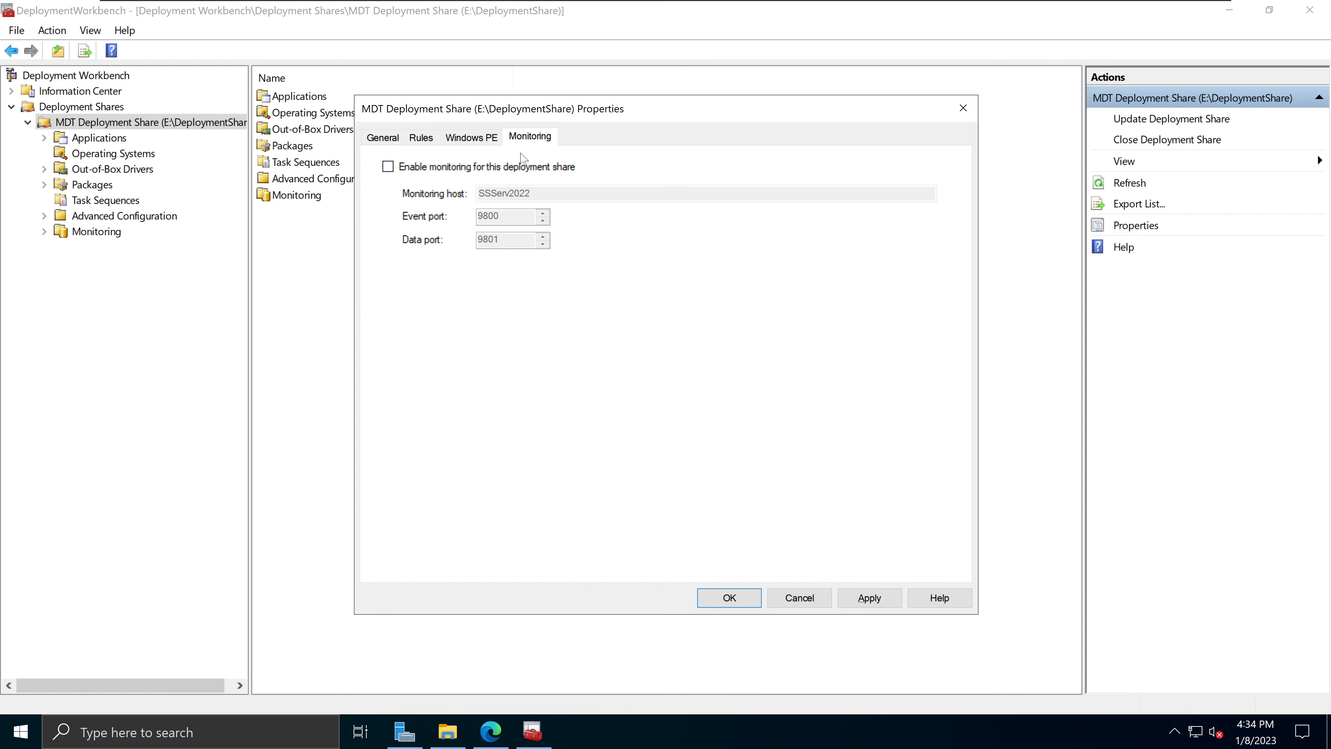
left_click(399, 170)
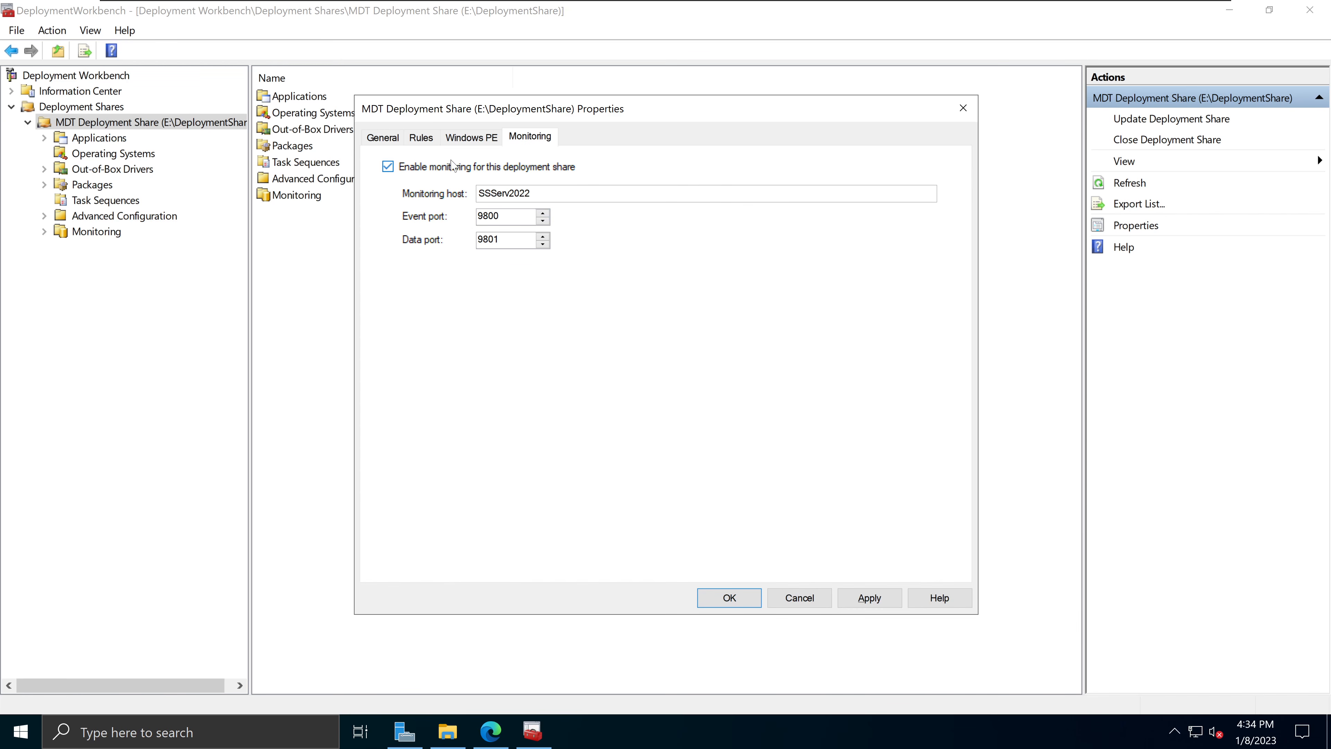
left_click(383, 138)
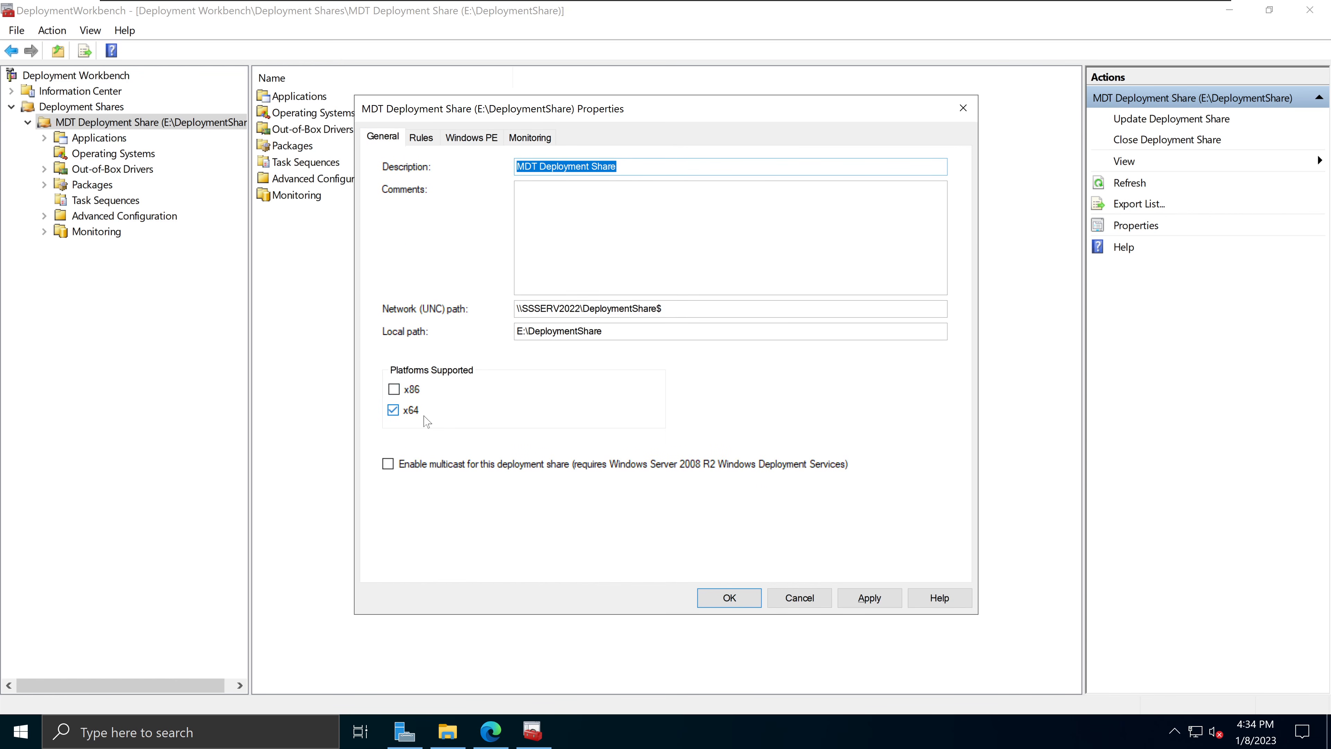
left_click(882, 608)
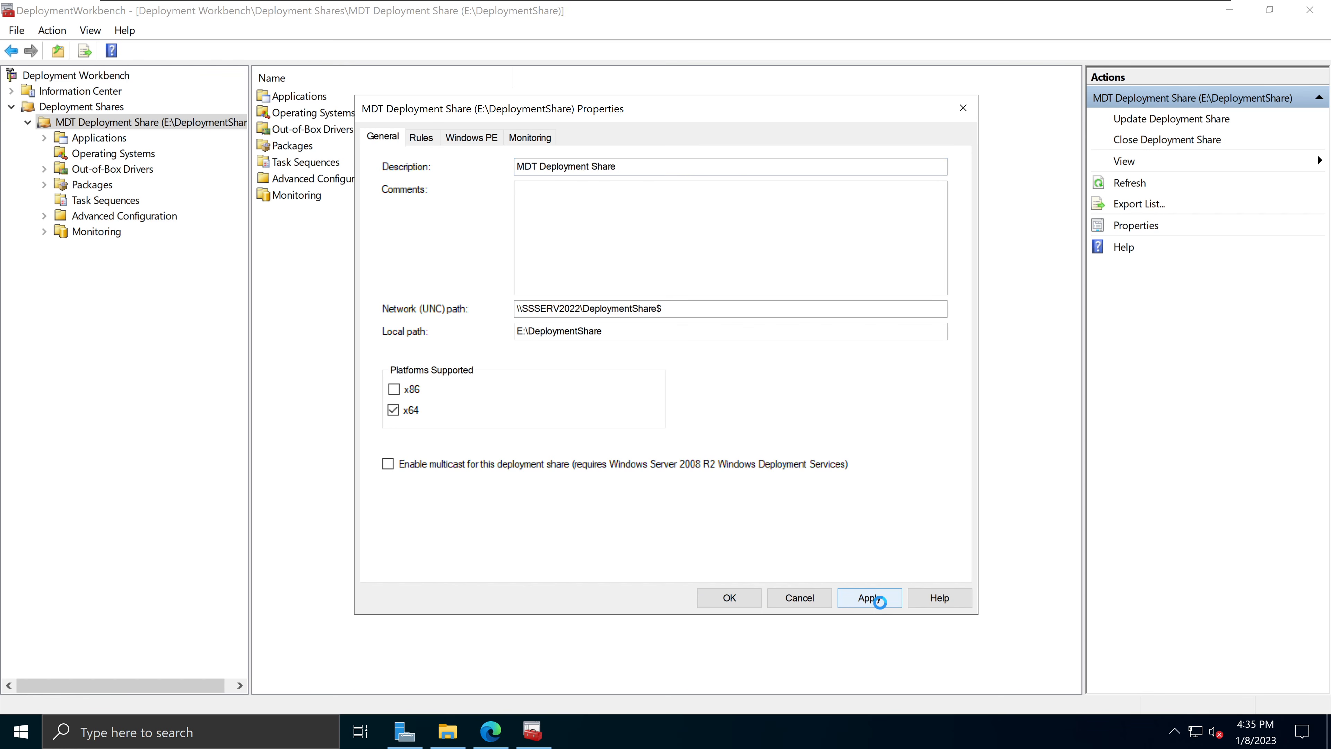
left_click(728, 597)
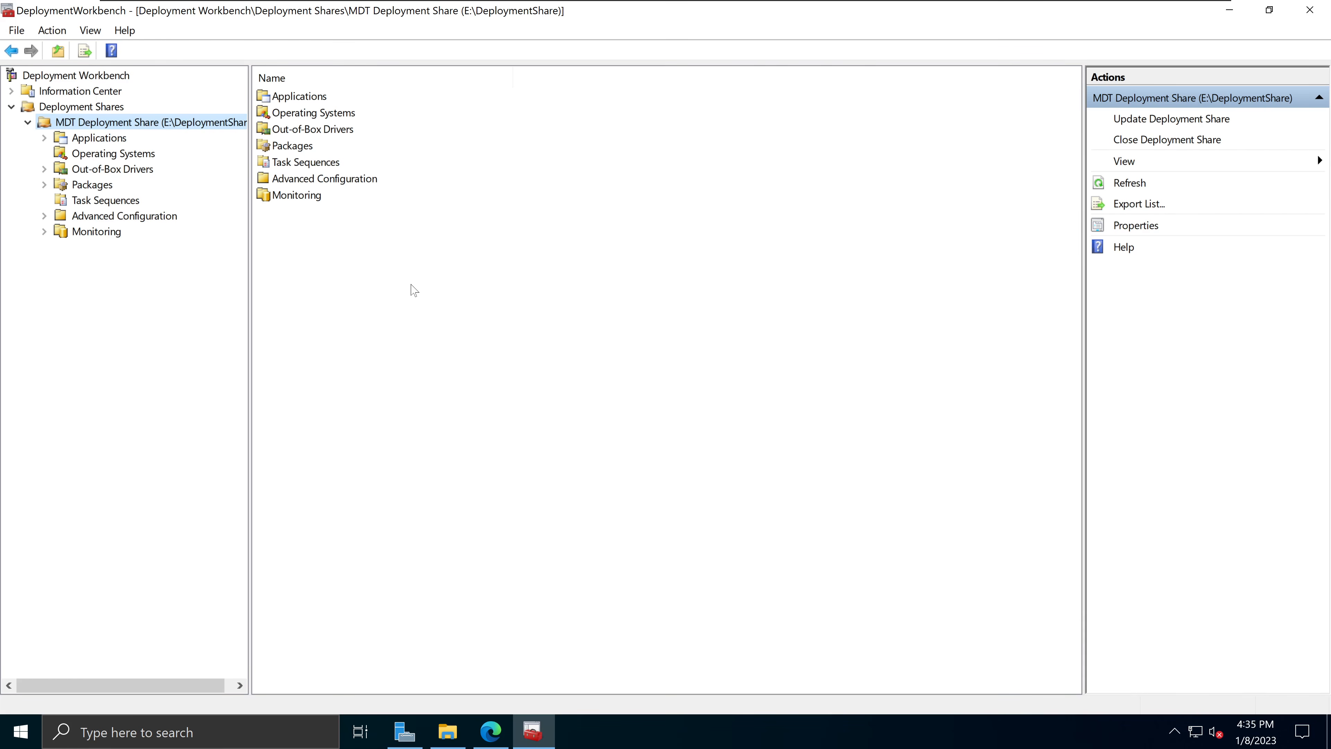
right_click(162, 121)
left_click(215, 245)
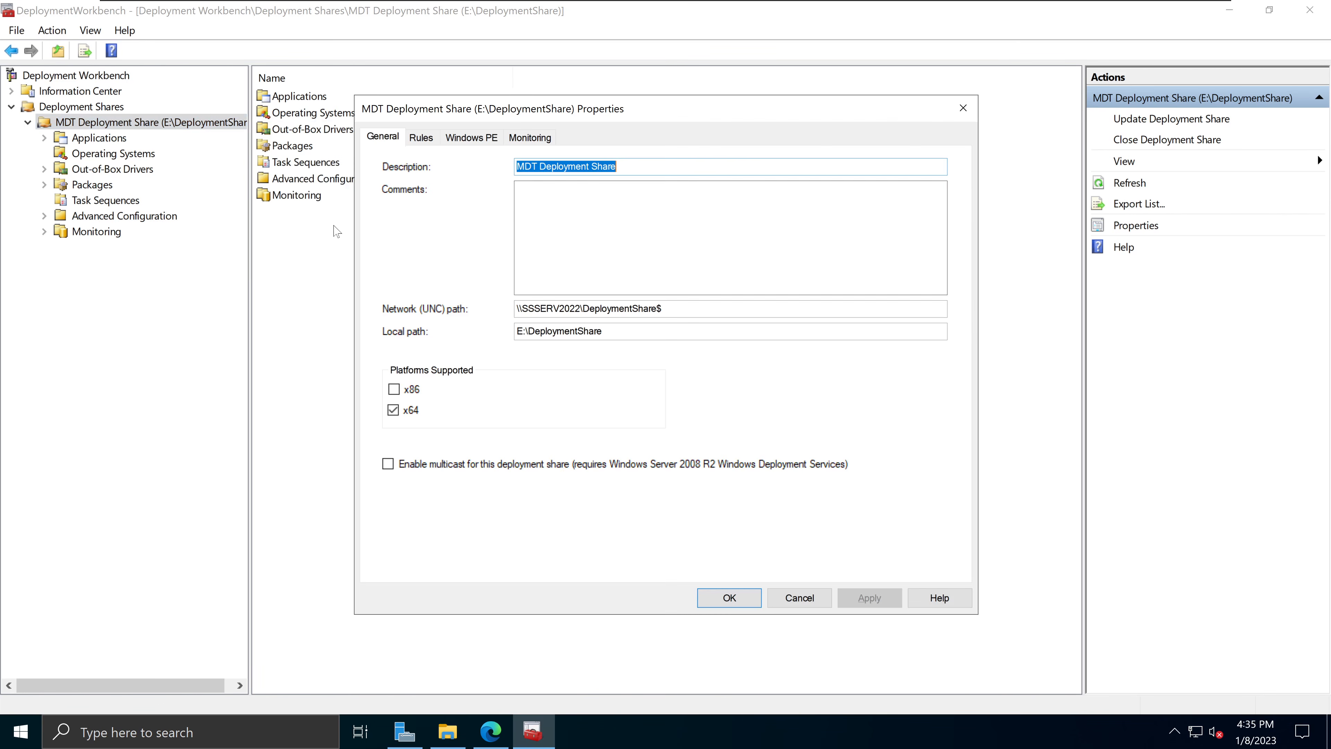
left_click(421, 137)
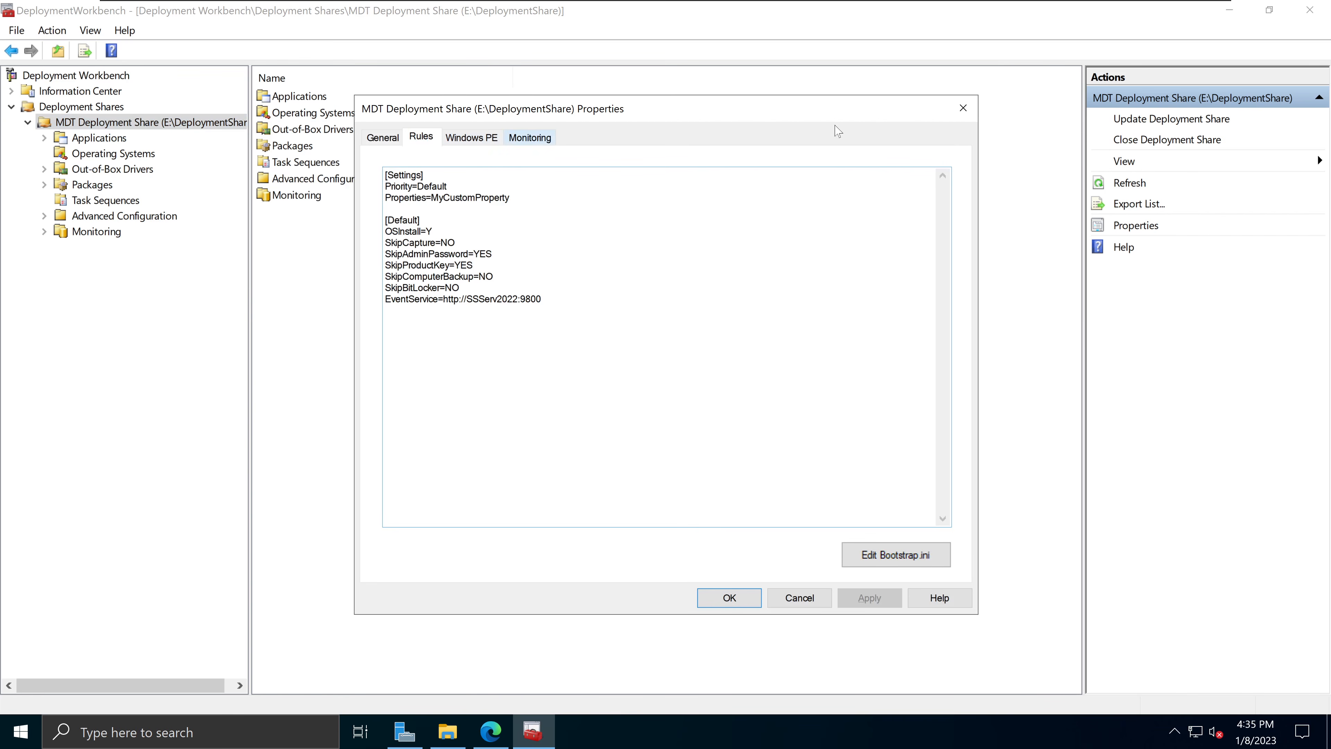
left_click(963, 108)
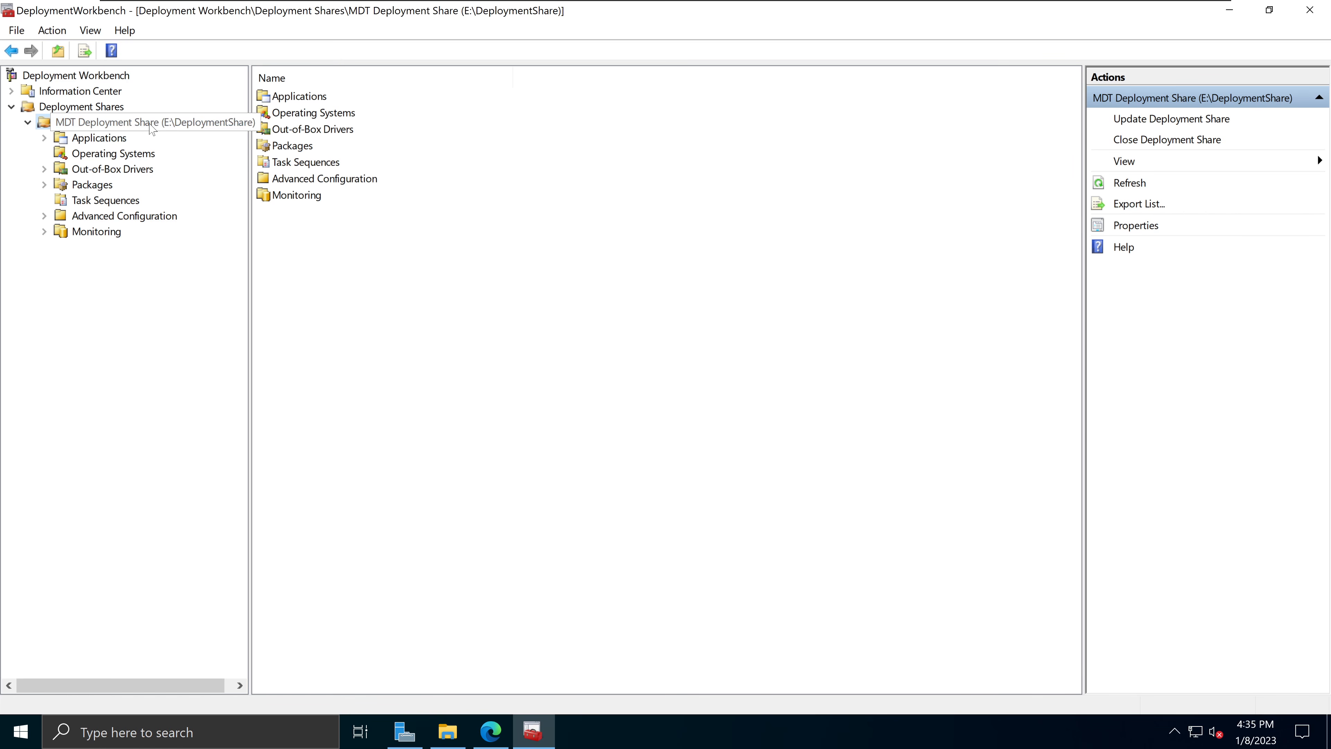
left_click(130, 159)
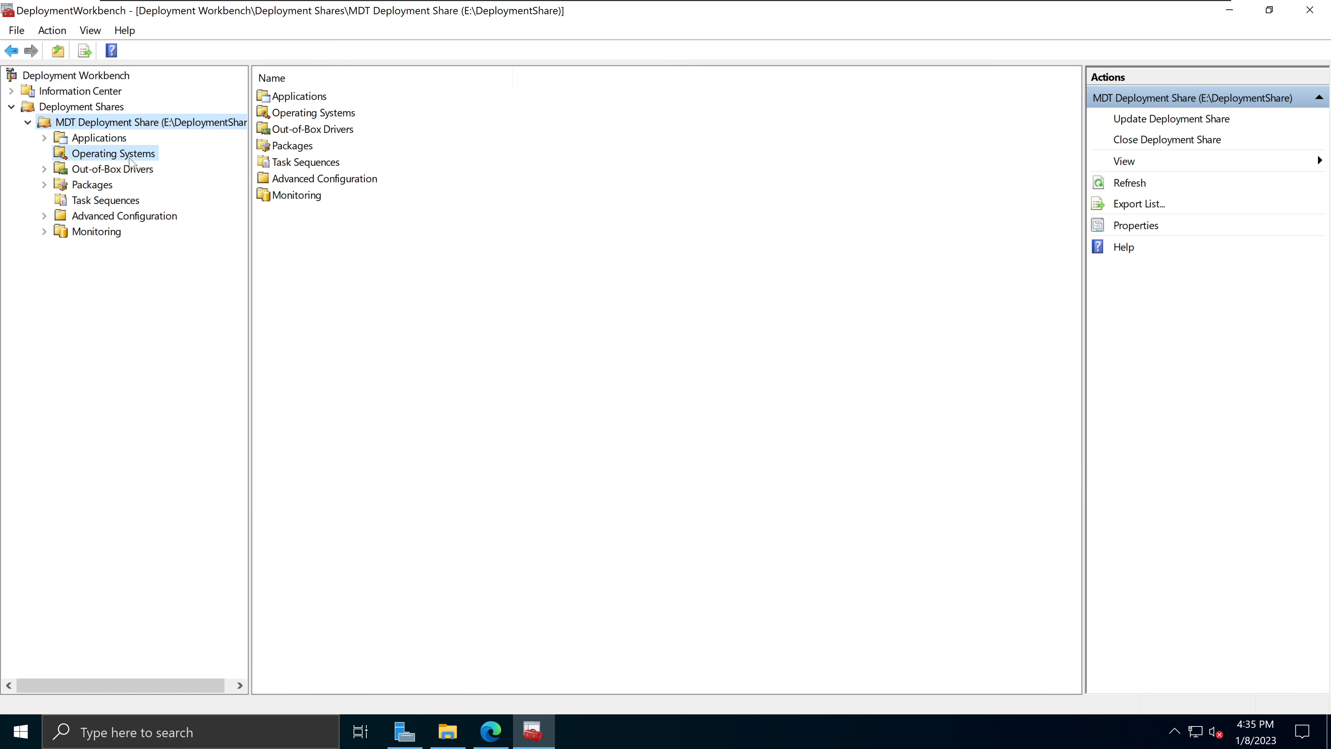
left_click(125, 204)
left_click(115, 126)
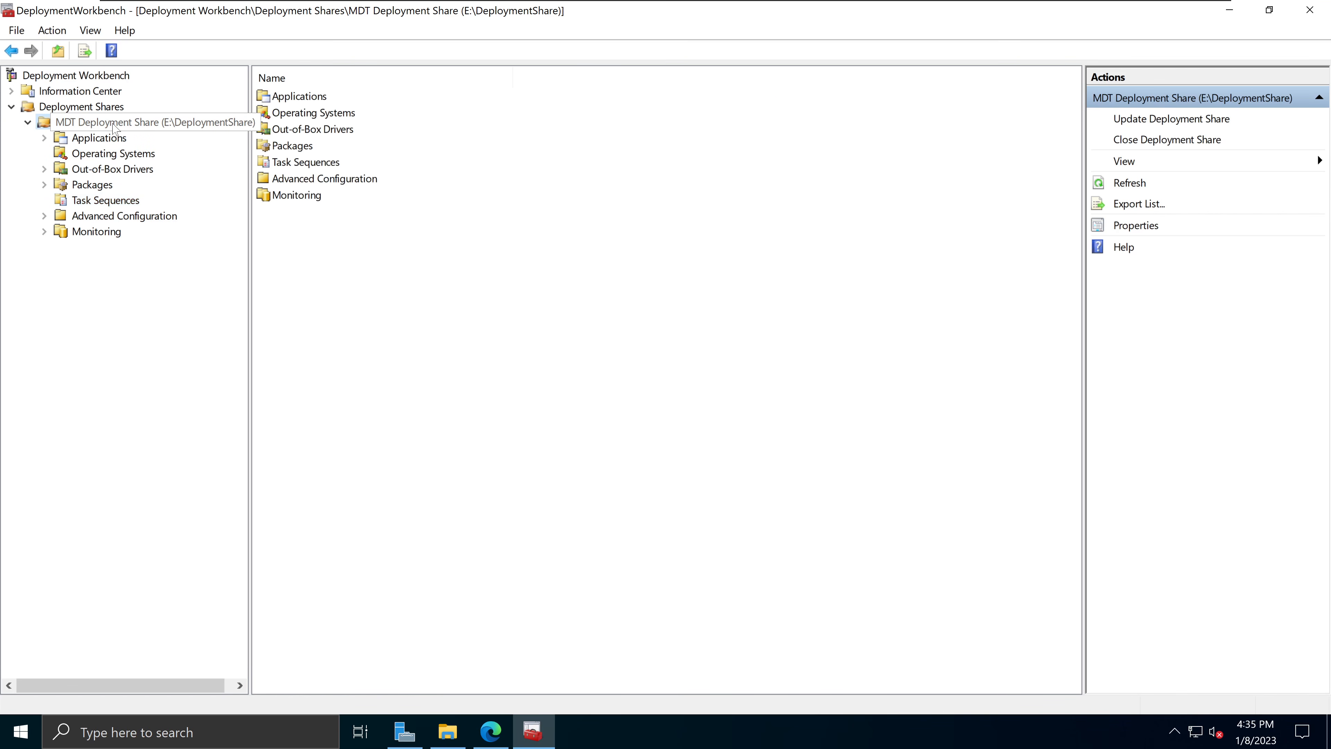
right_click(152, 123)
left_click(299, 243)
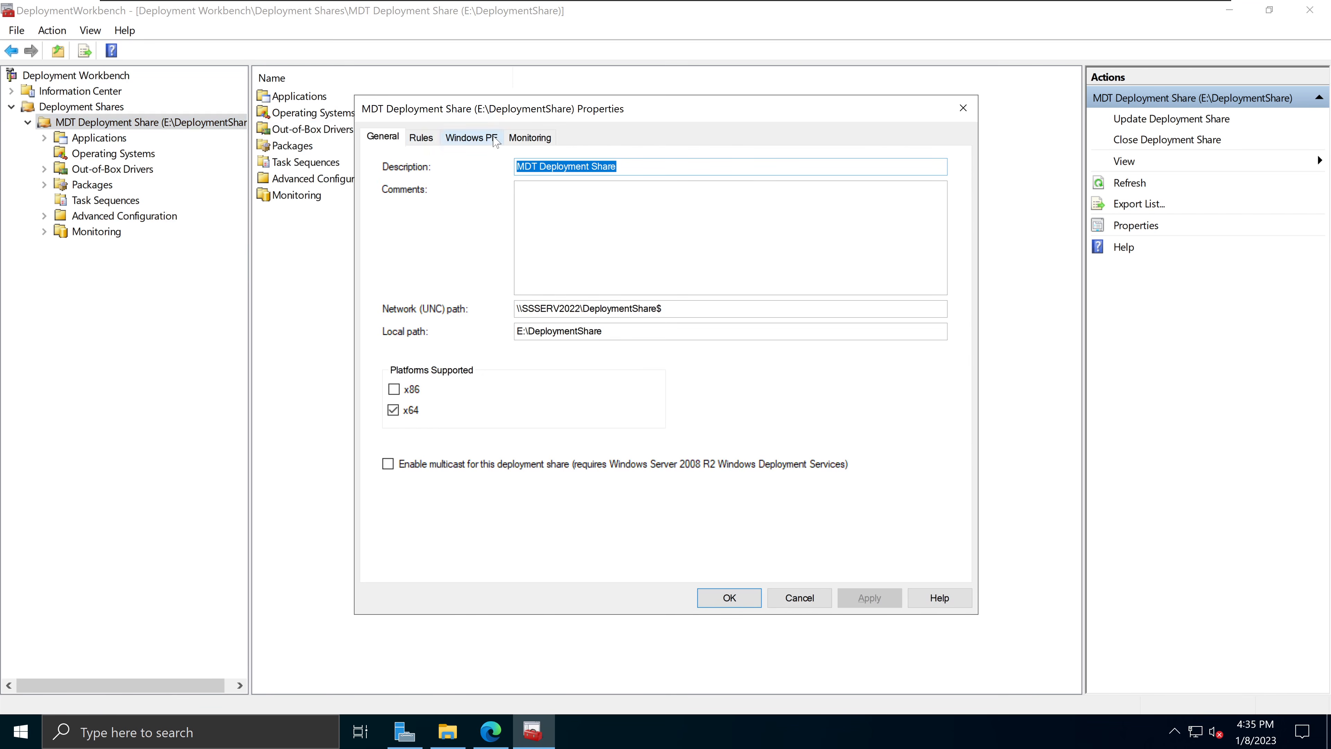
left_click(960, 108)
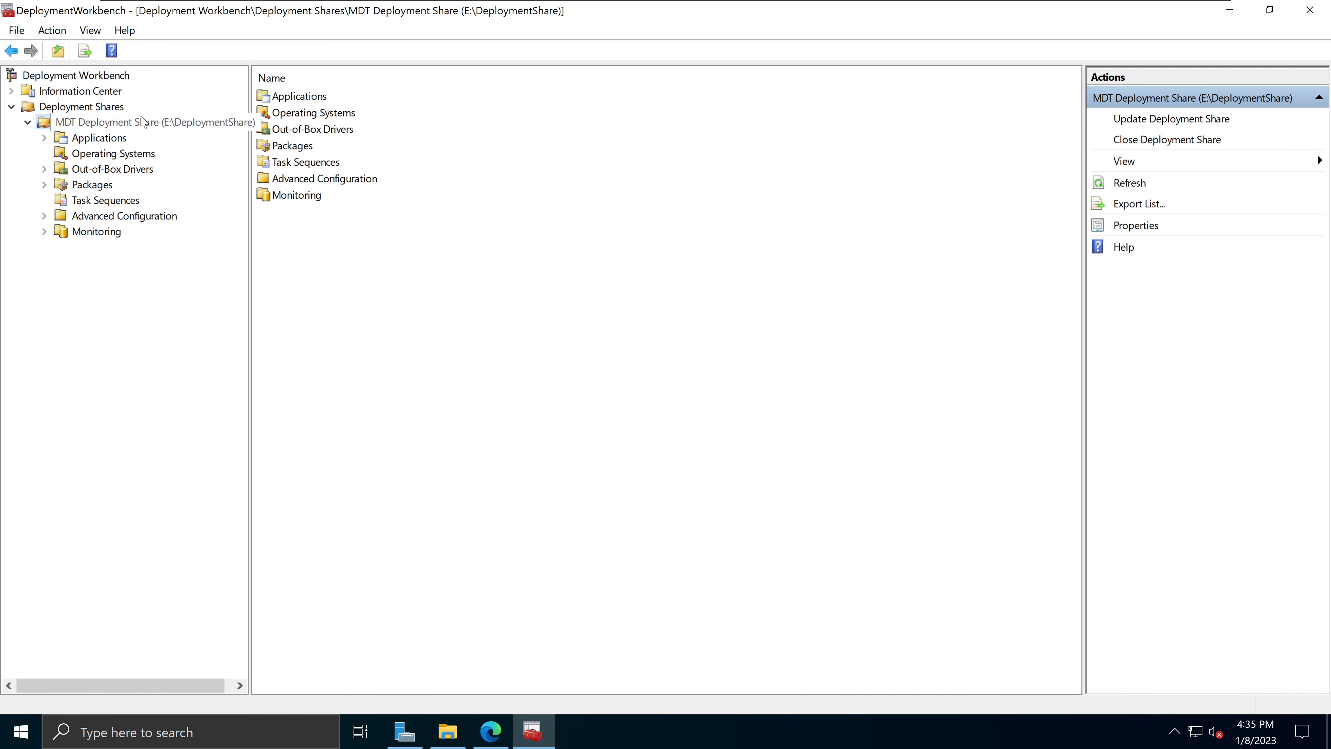
right_click(135, 126)
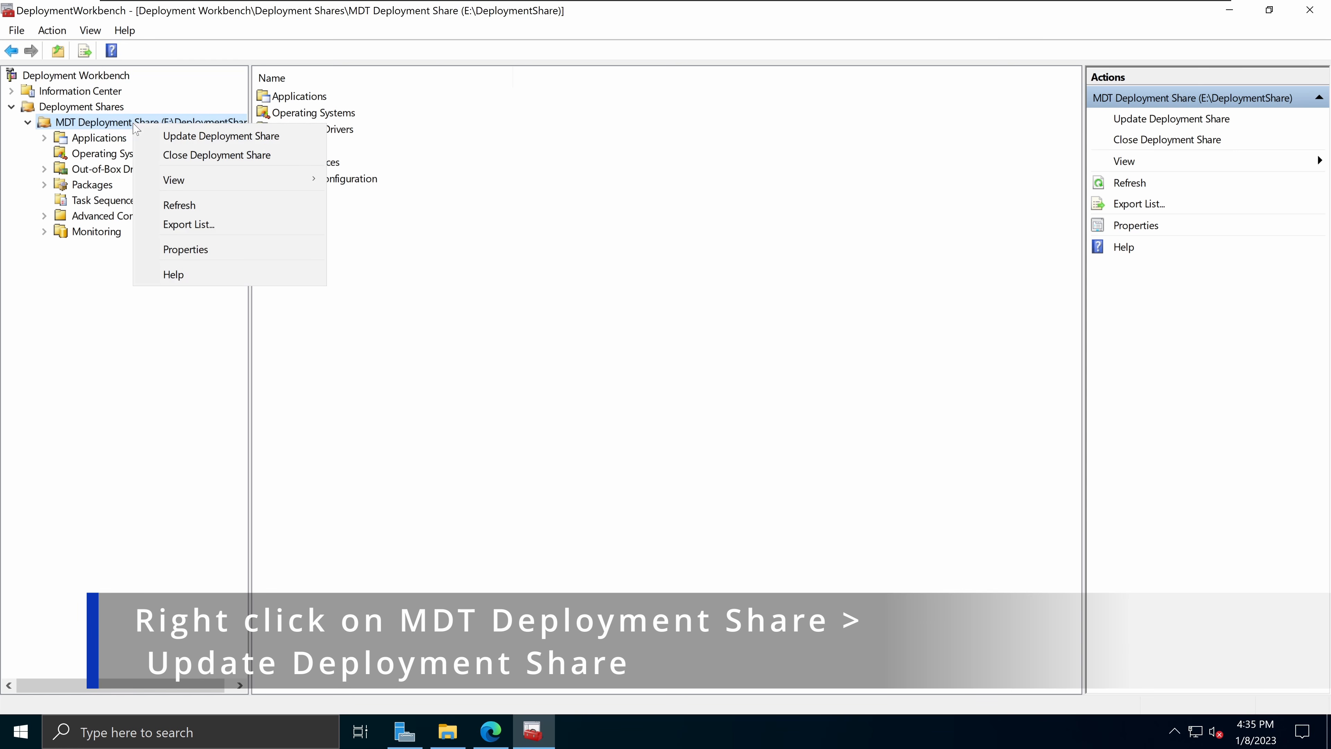
Step: Run Update Deployment Share with completely regenerated boot images, building LiteTouchPE x64, then finish
left_click(187, 137)
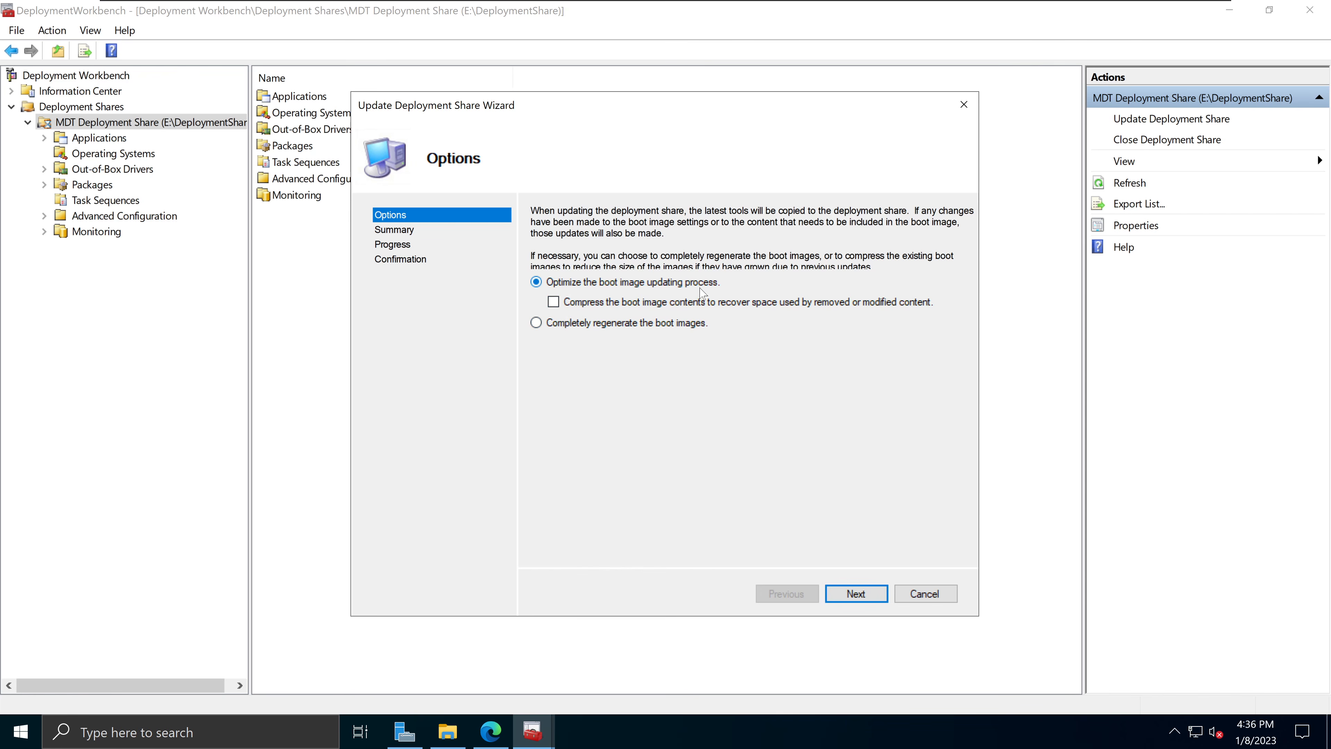
left_click(650, 327)
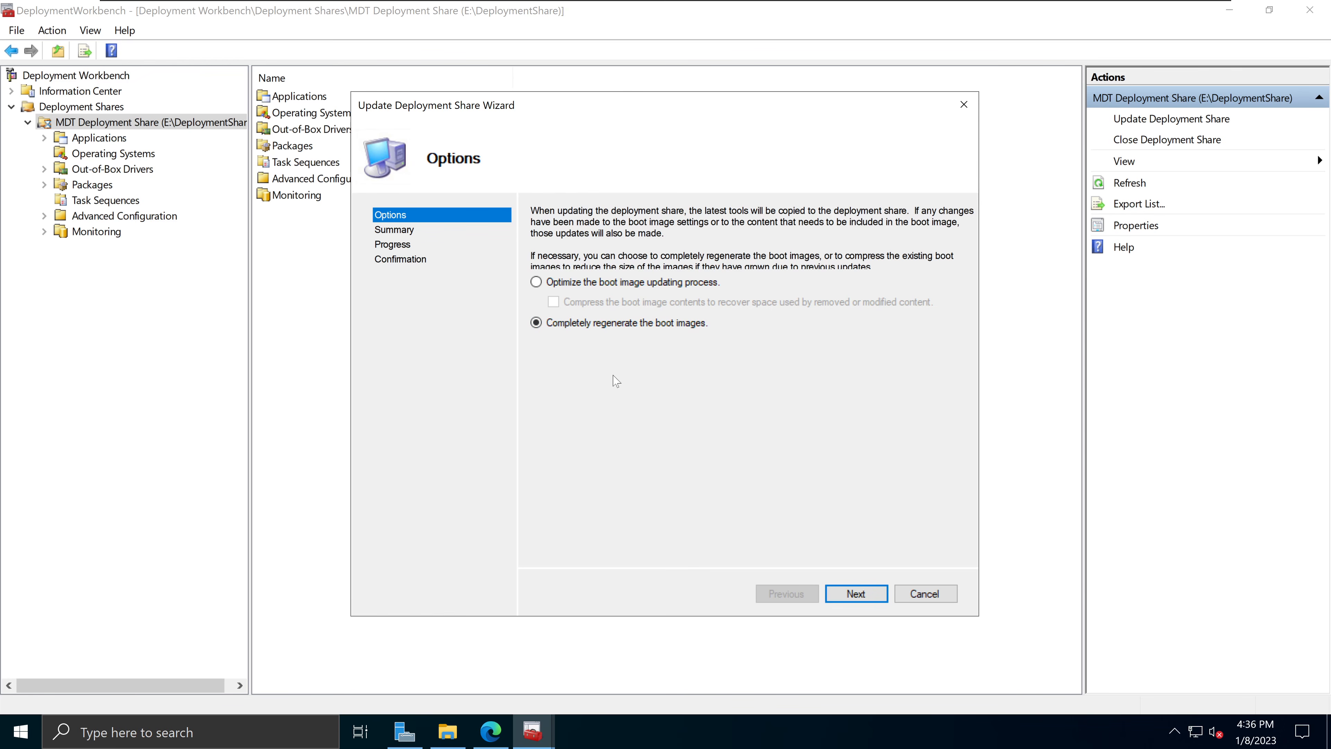
left_click(867, 599)
left_click(868, 600)
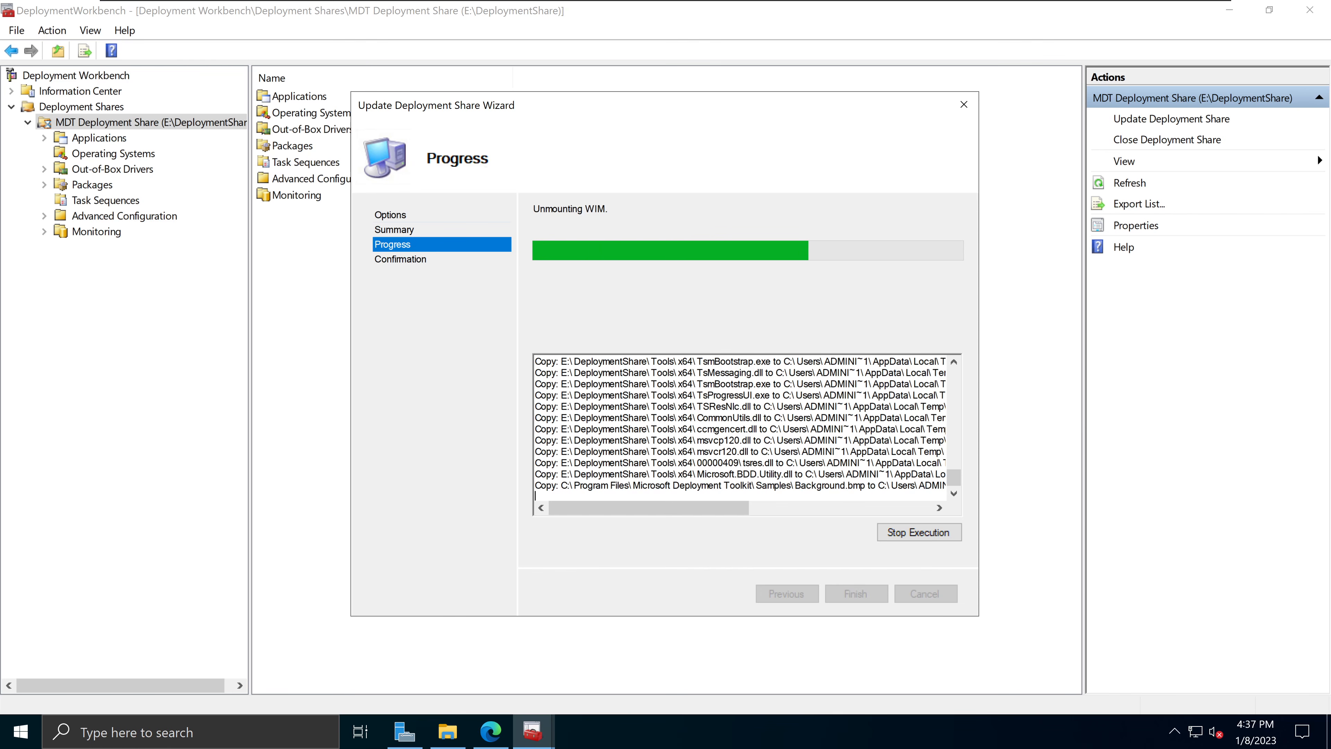
left_click_drag(734, 218, 555, 215)
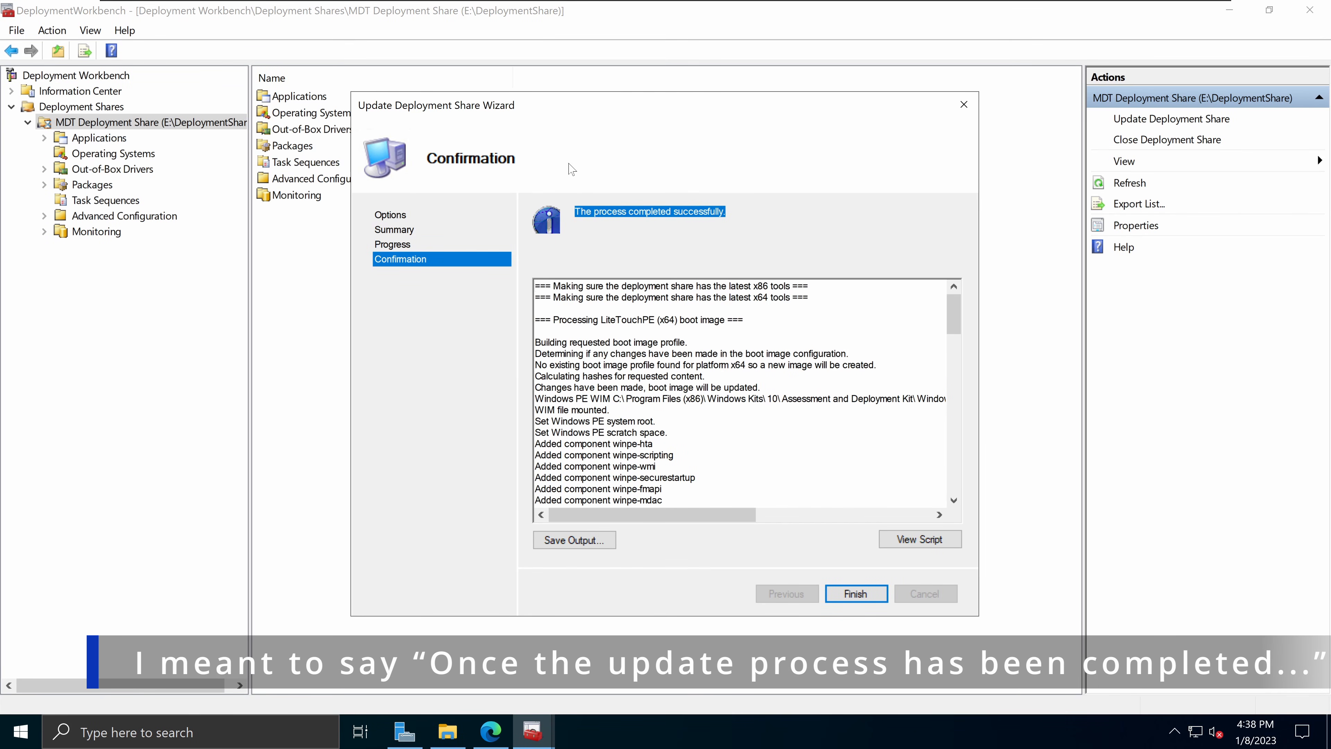
left_click(663, 214)
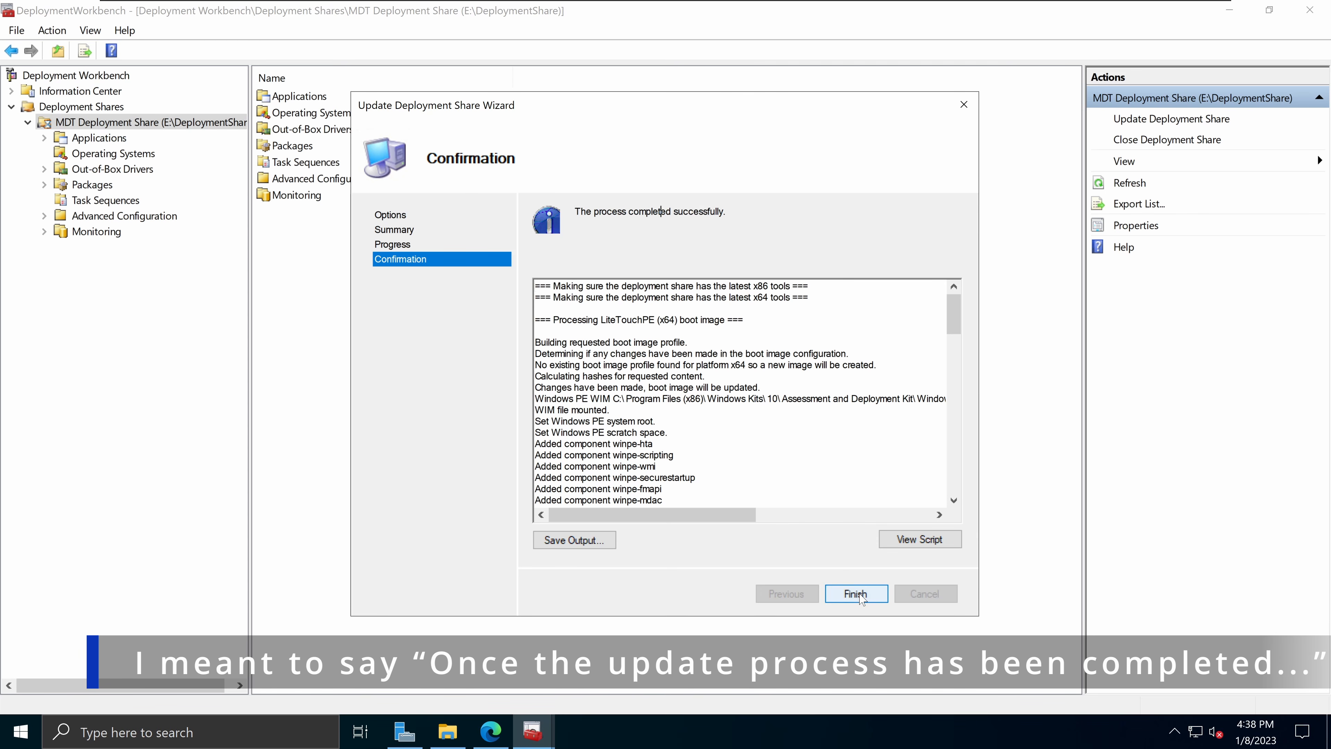
left_click(862, 603)
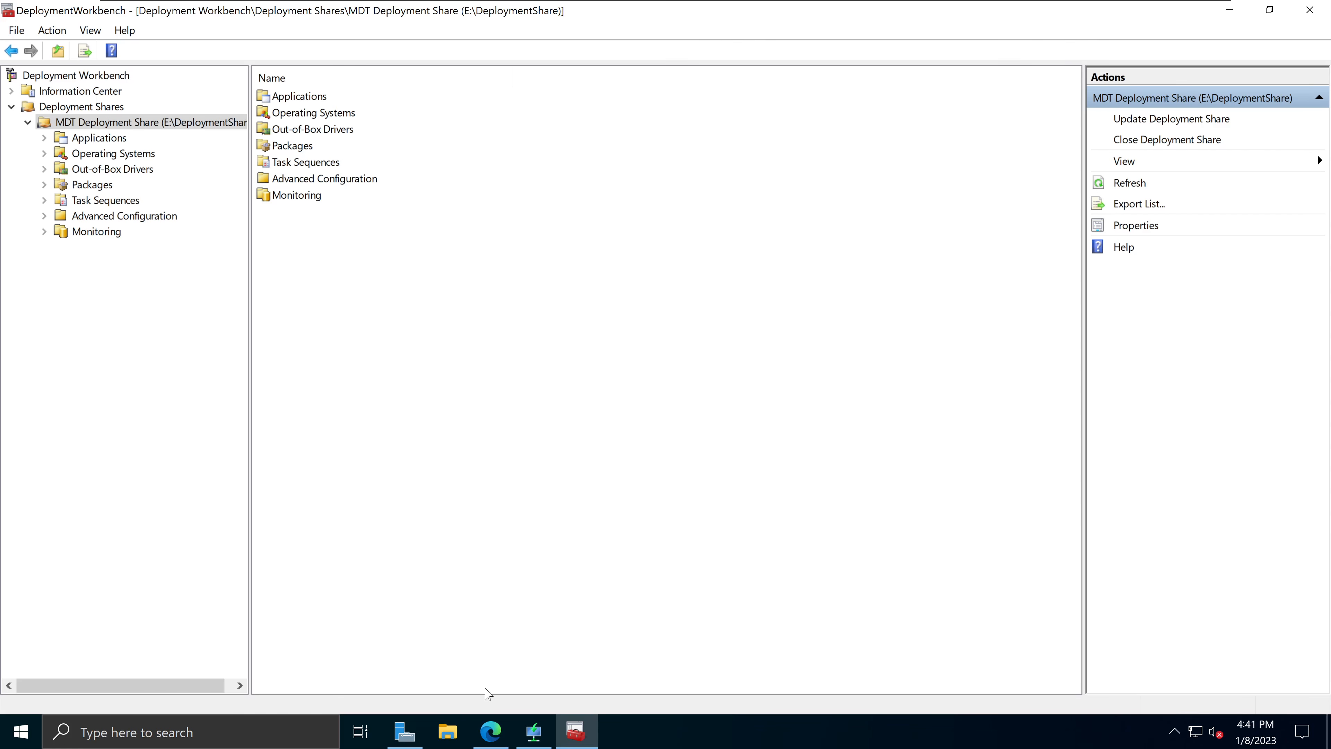
Step: Browse in File Explorer to the Boot folder in DeploymentShare on Server Data (E:)
left_click(447, 730)
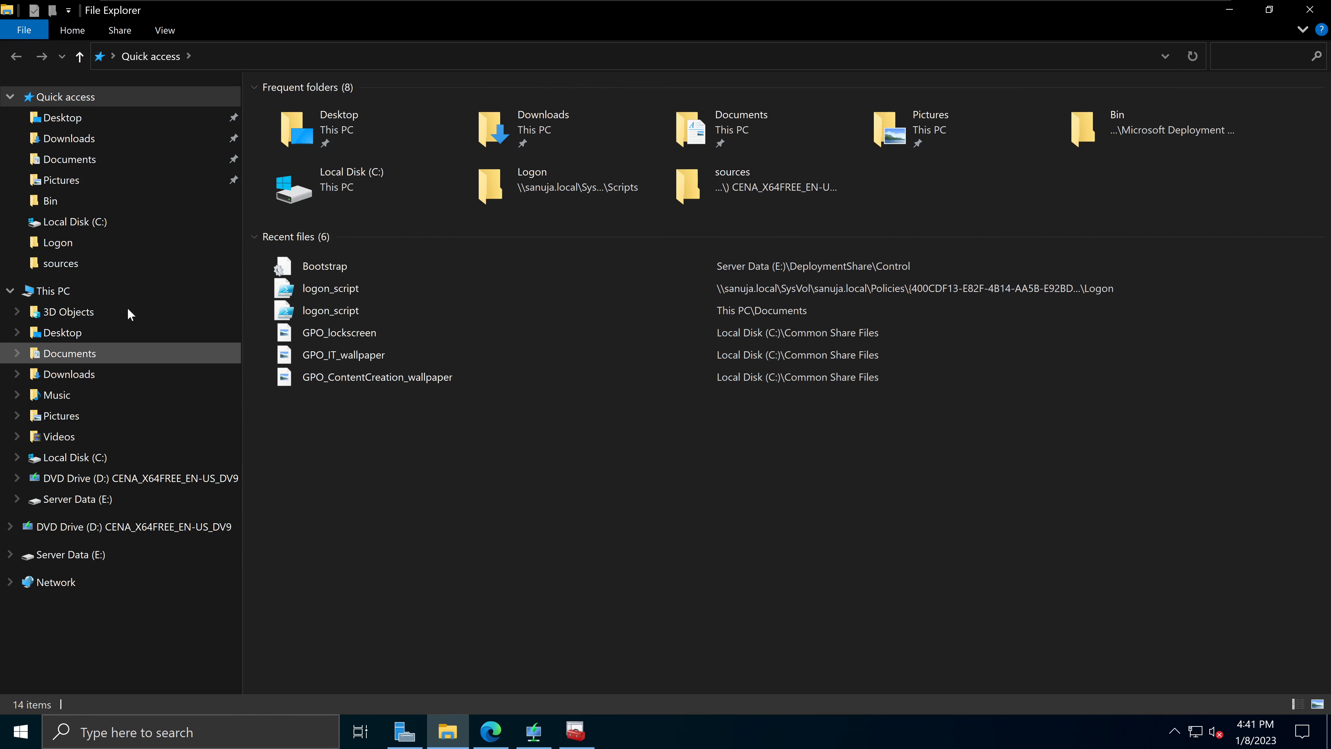
left_click(86, 283)
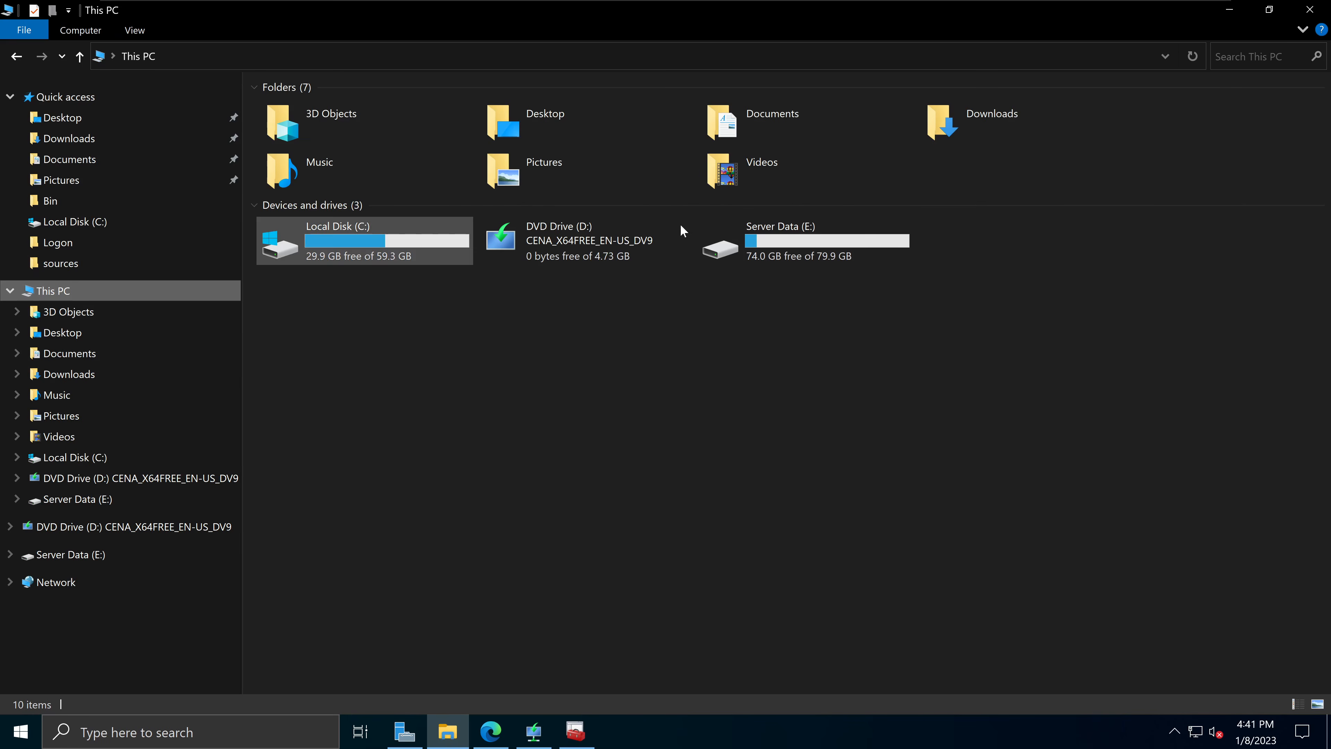
double_click(869, 254)
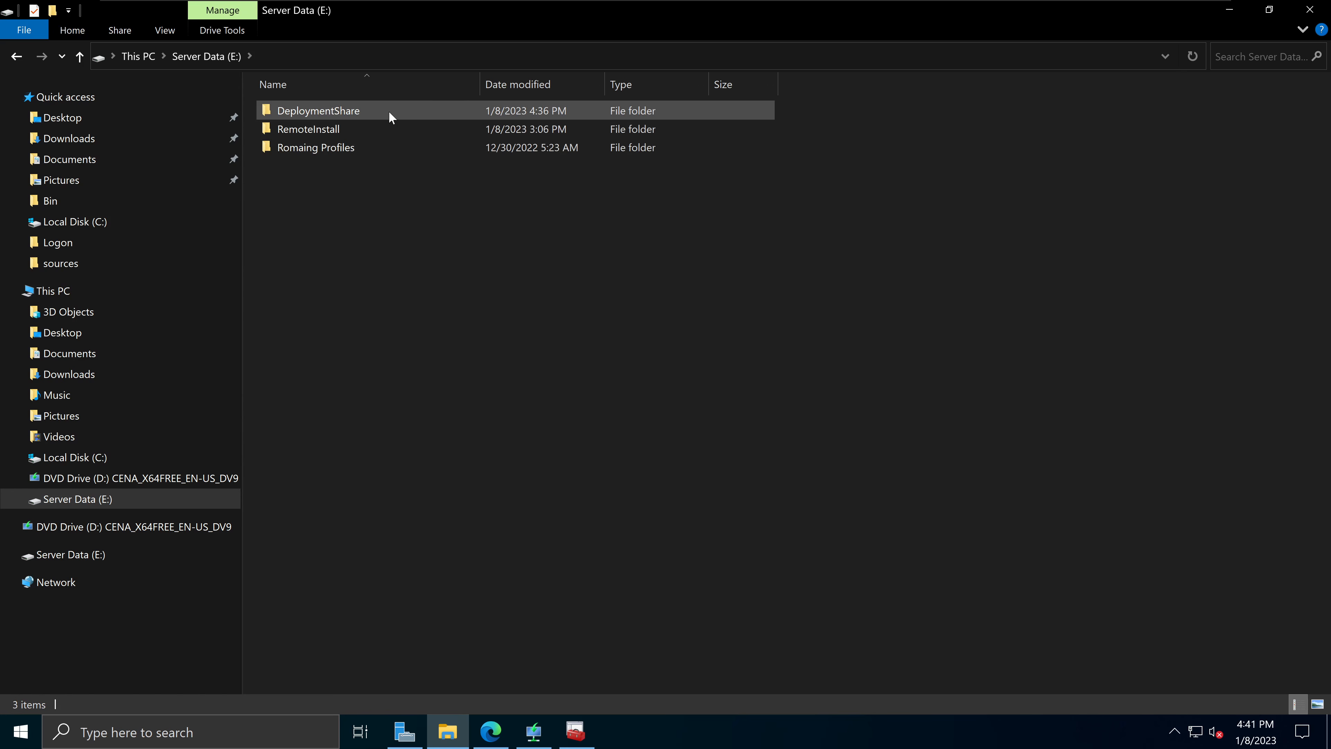
double_click(341, 112)
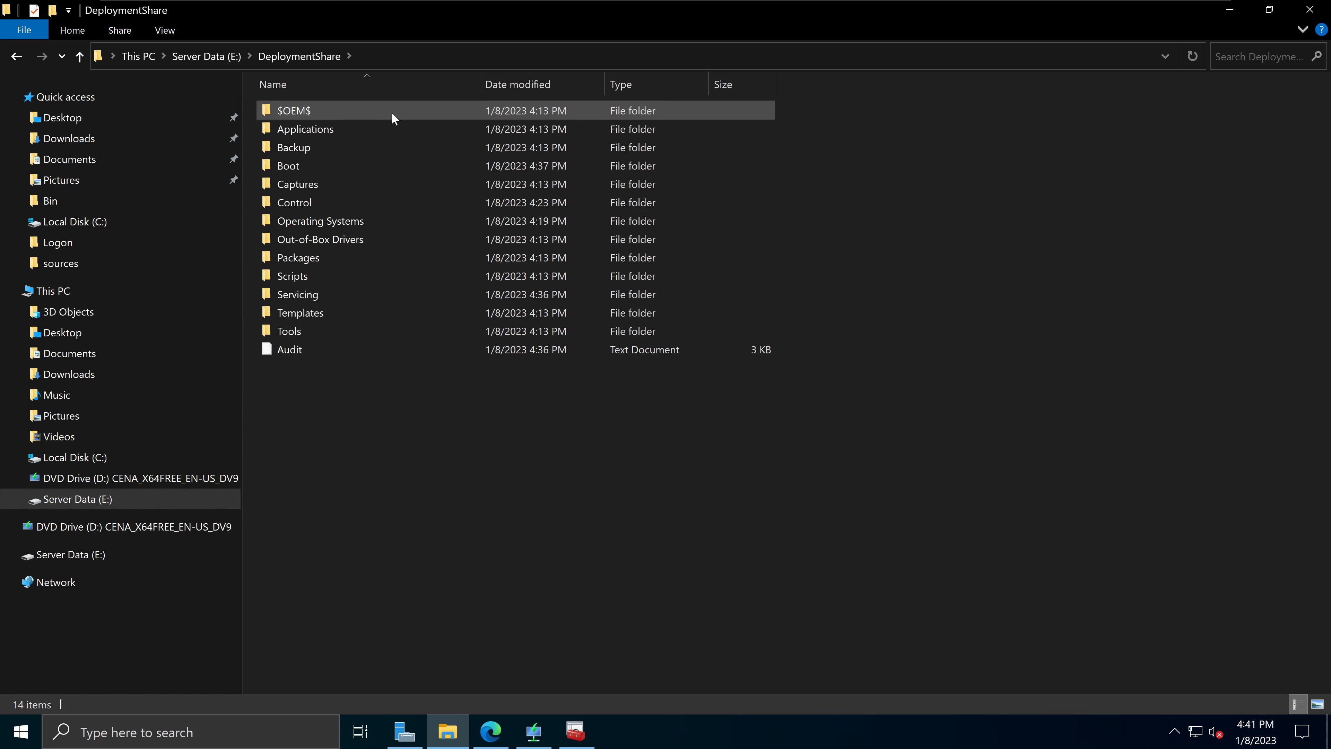
double_click(307, 164)
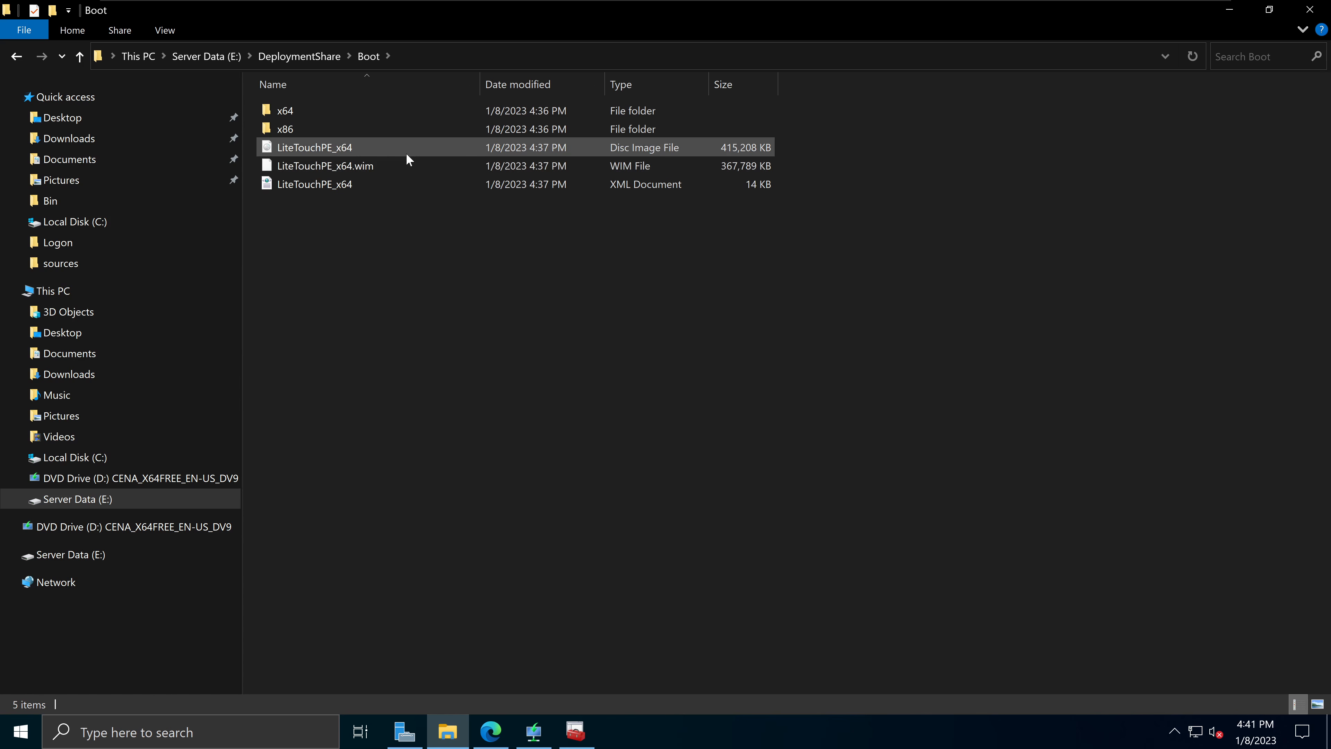
Step: Check the LiteTouchPE_x64 ISO and WIM files, then return to Deployment Workbench
left_click(372, 150)
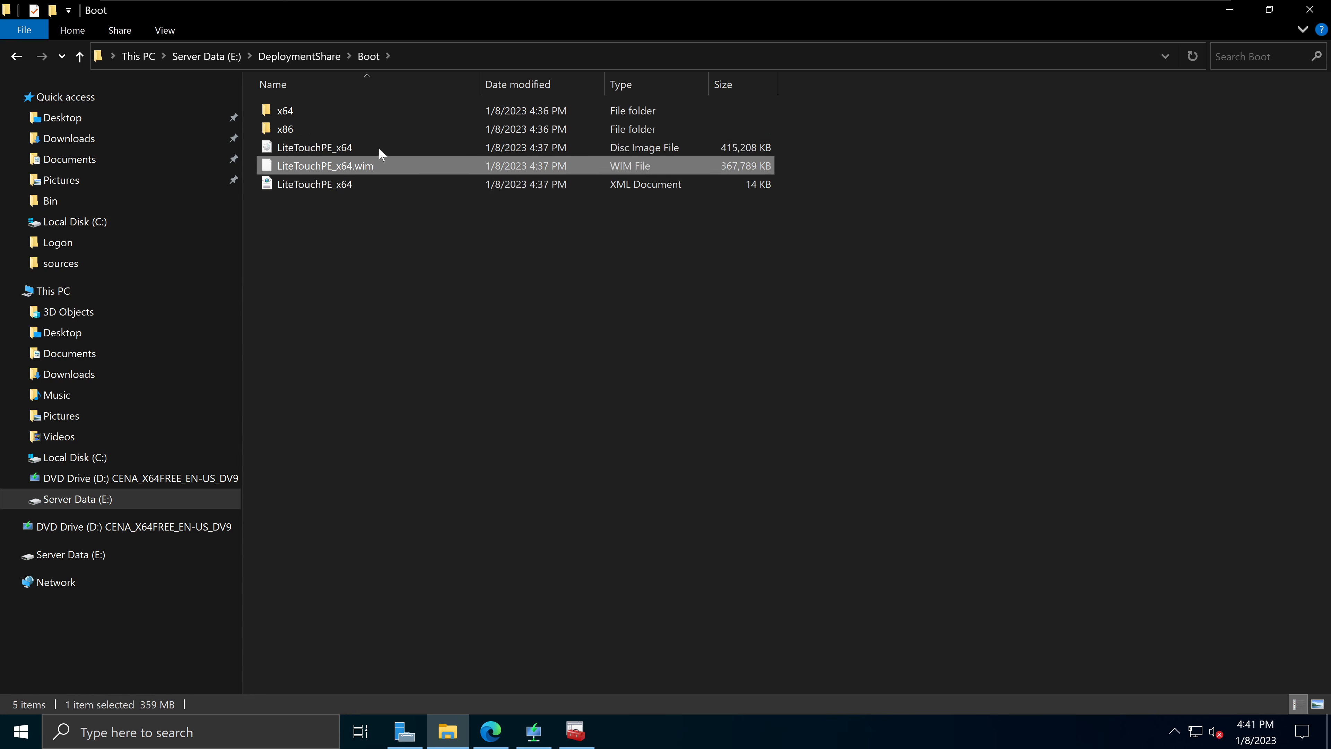
left_click(374, 166)
left_click(482, 400)
left_click(583, 721)
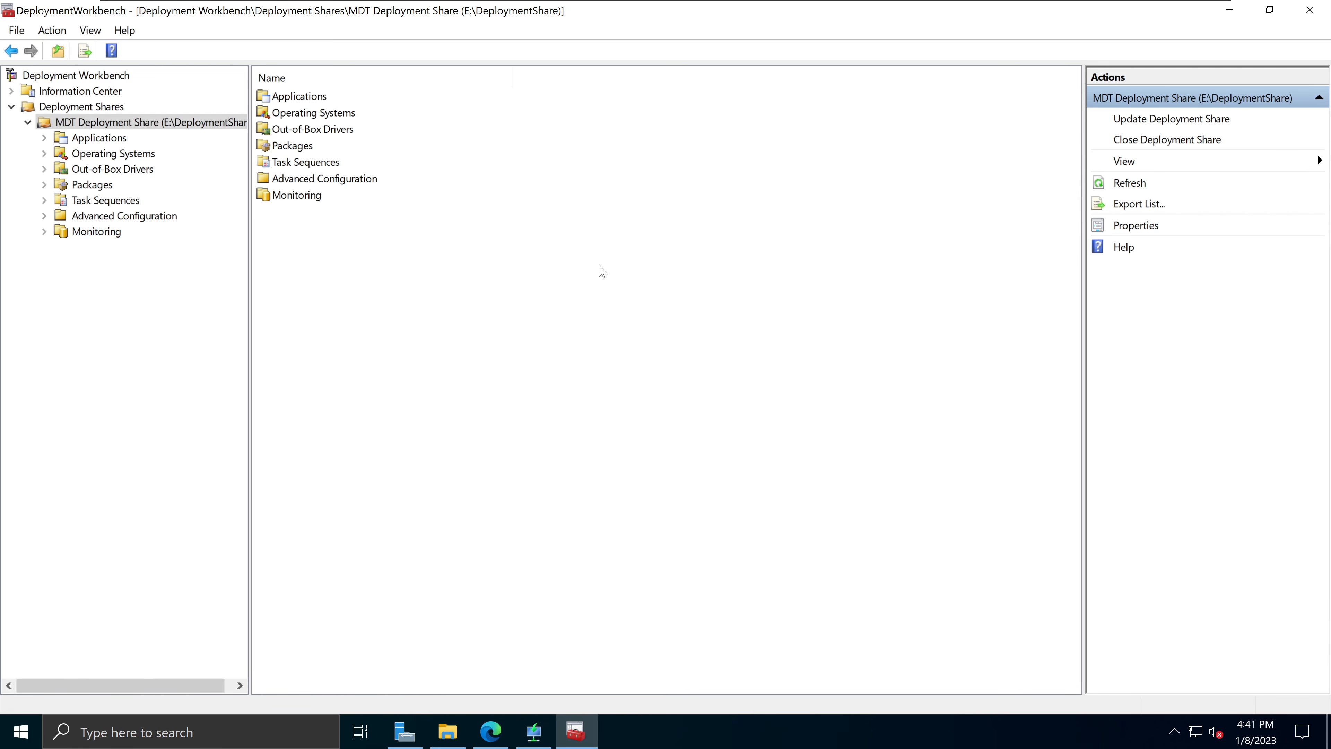
Step: Start a deployment share update from the context menu, then cancel it
right_click(144, 130)
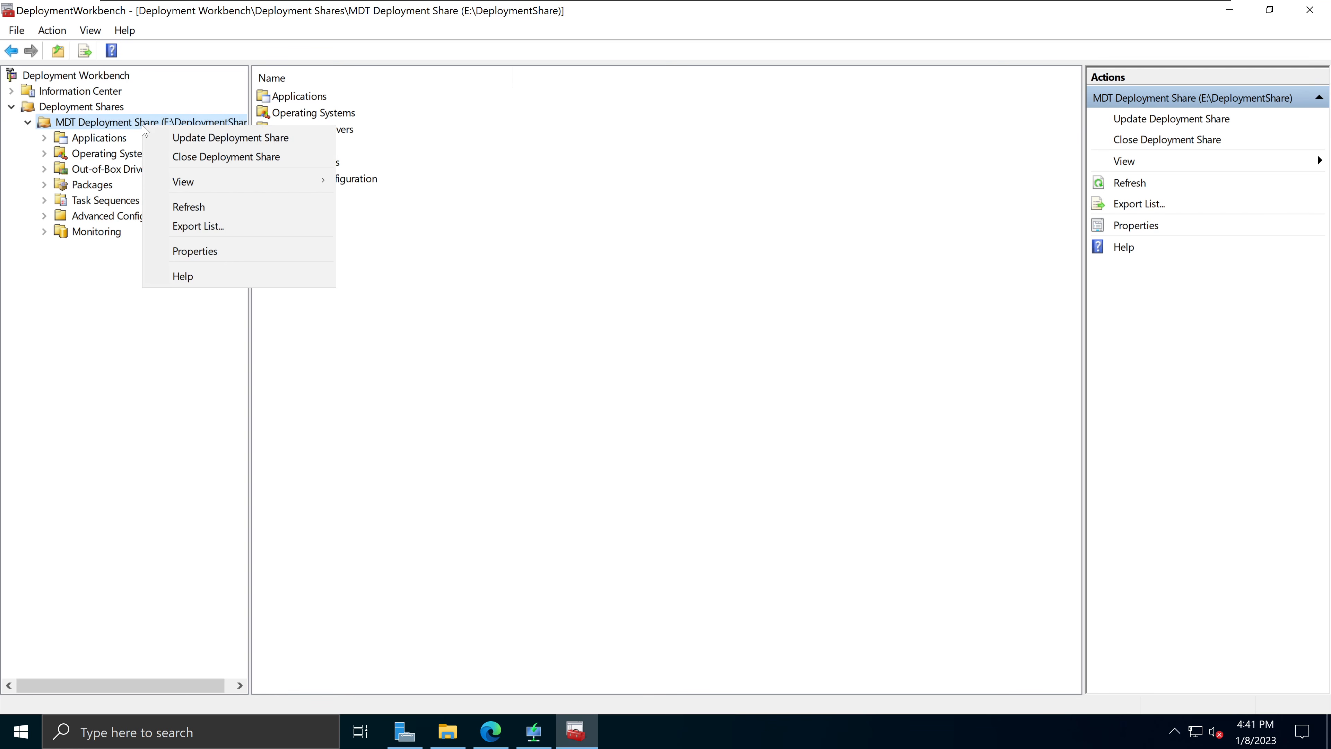
left_click(208, 139)
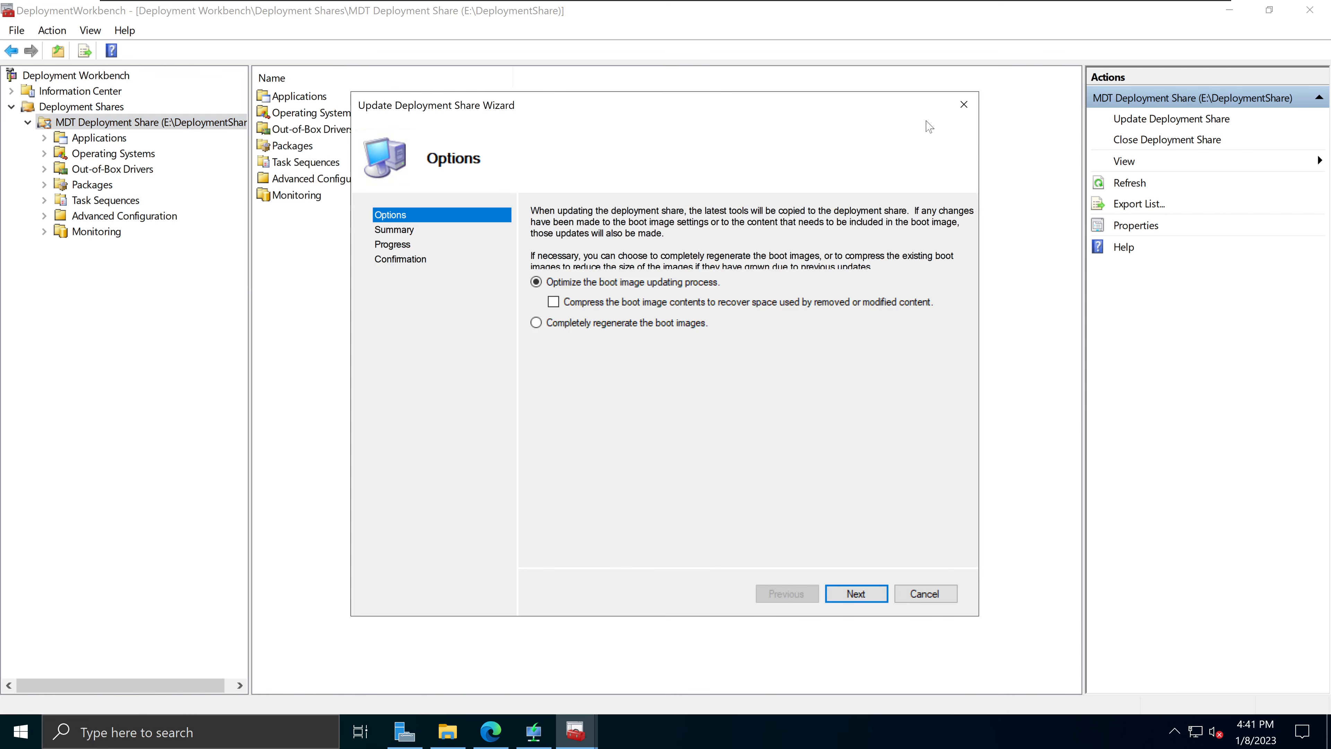
left_click(963, 105)
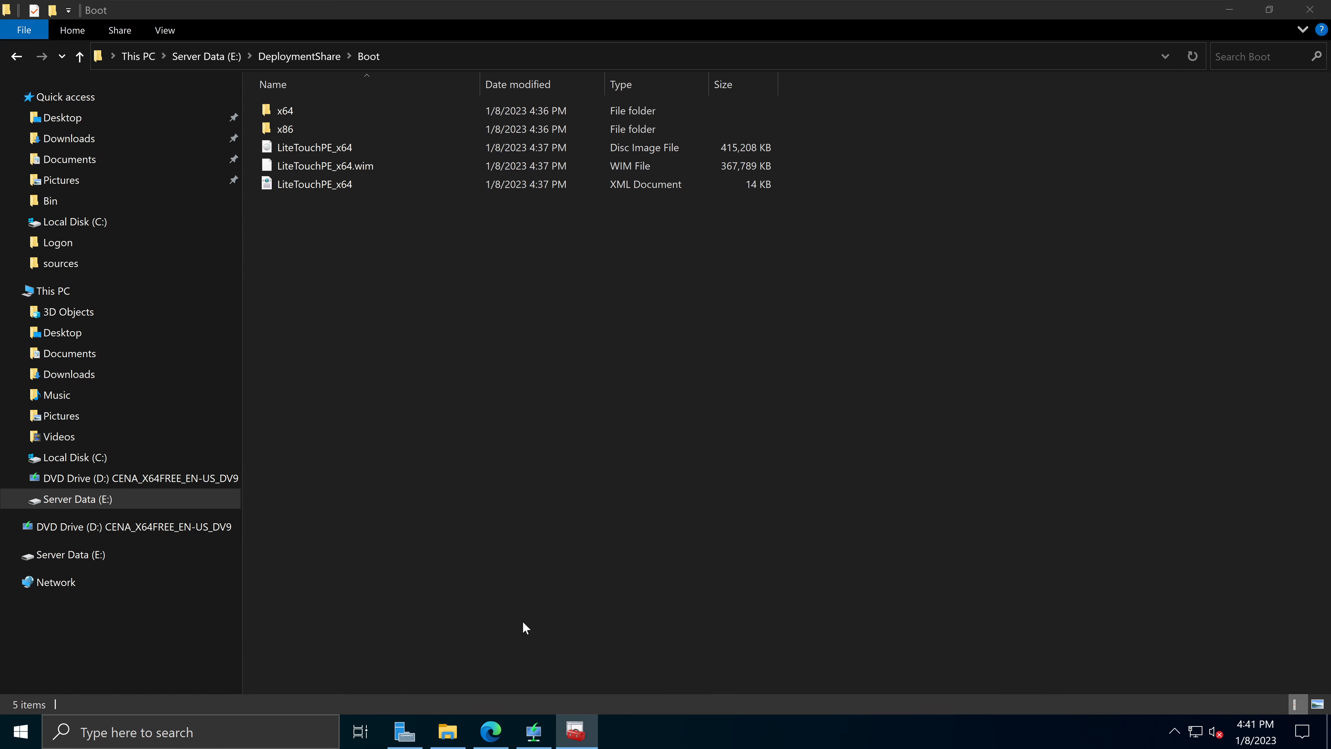
Step: Check the LiteTouchPE_x64 ISO and WIM files, then bring the Windows Deployment Services console forward
left_click(335, 147)
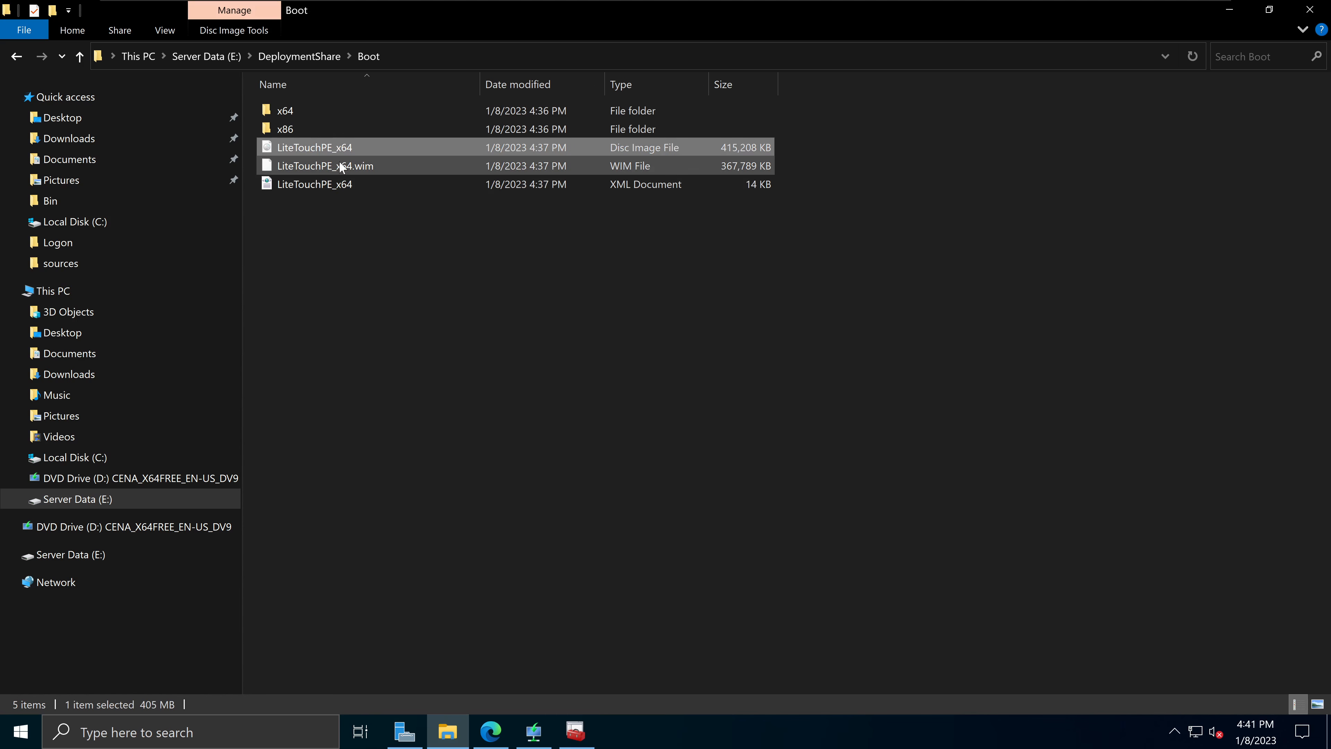
left_click(348, 166)
left_click(413, 283)
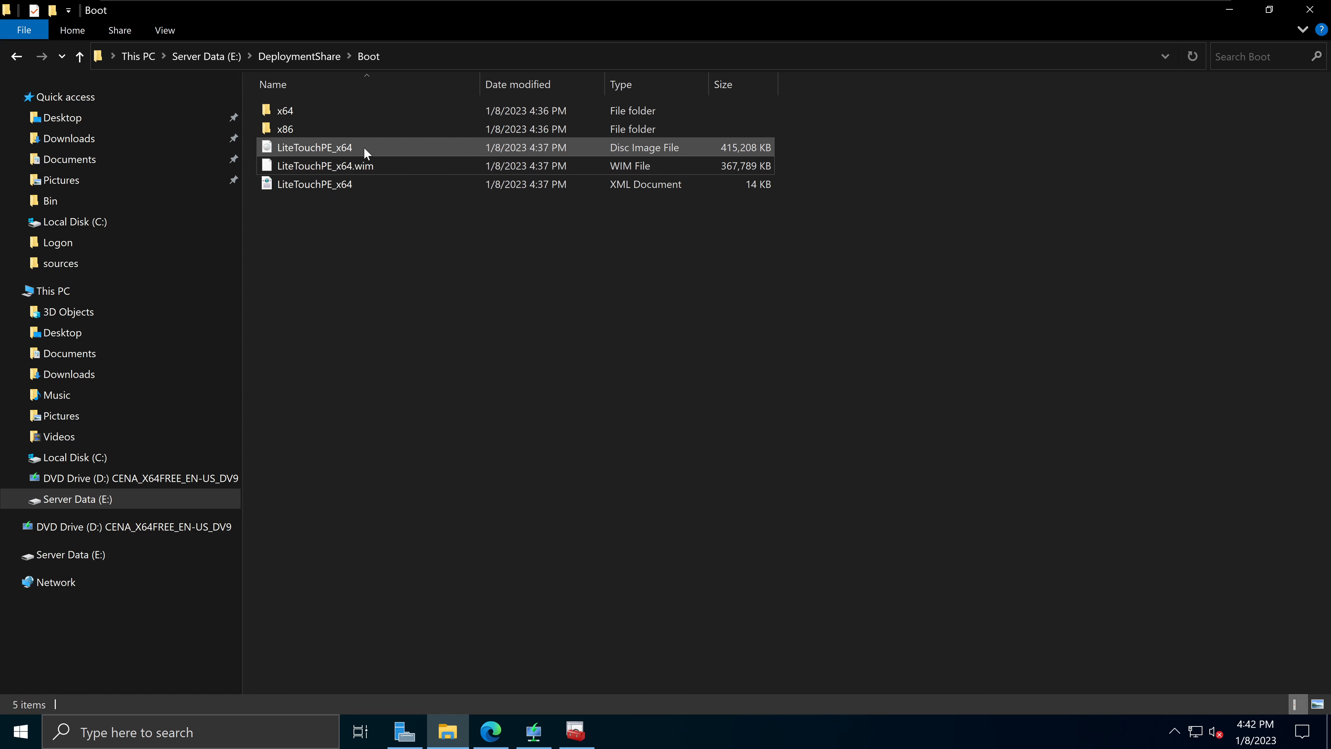
left_click(533, 730)
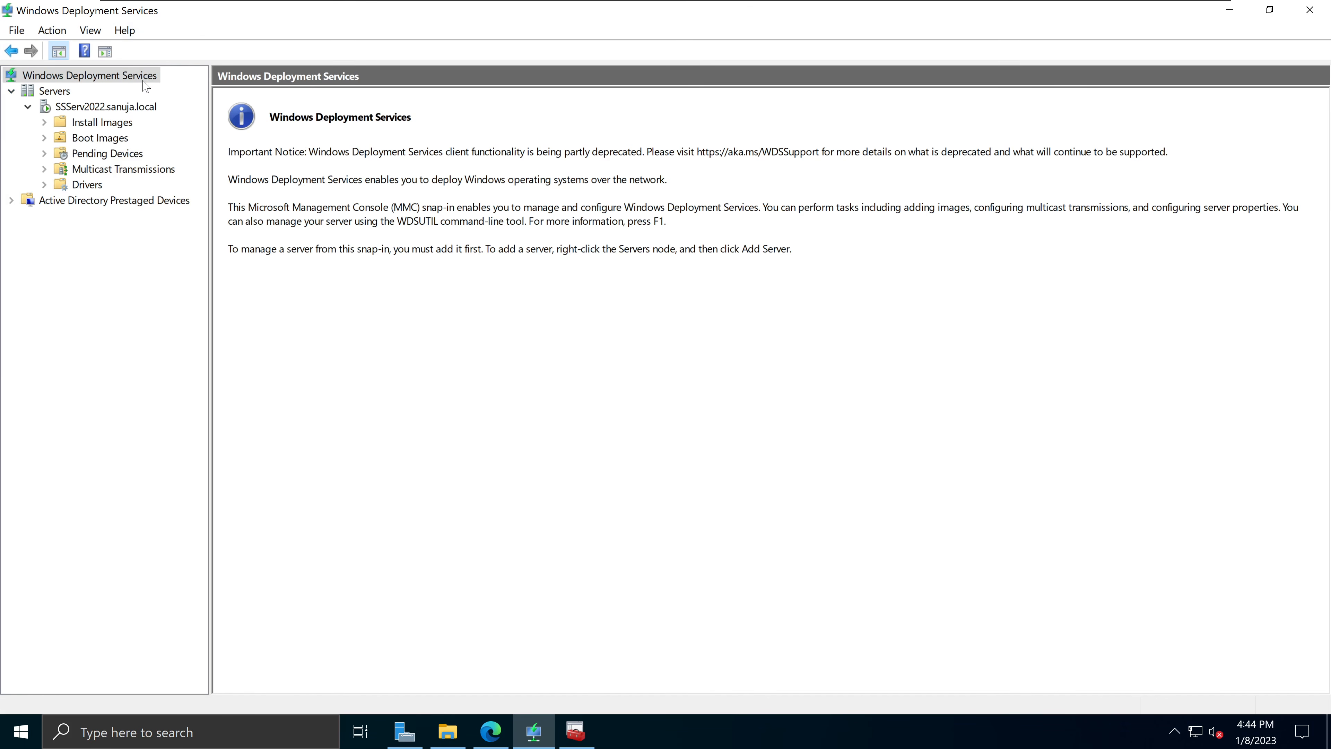
Step: Show WDS's empty Boot Images node, after glancing at Install Images and Workbench's Operating Systems
left_click(116, 140)
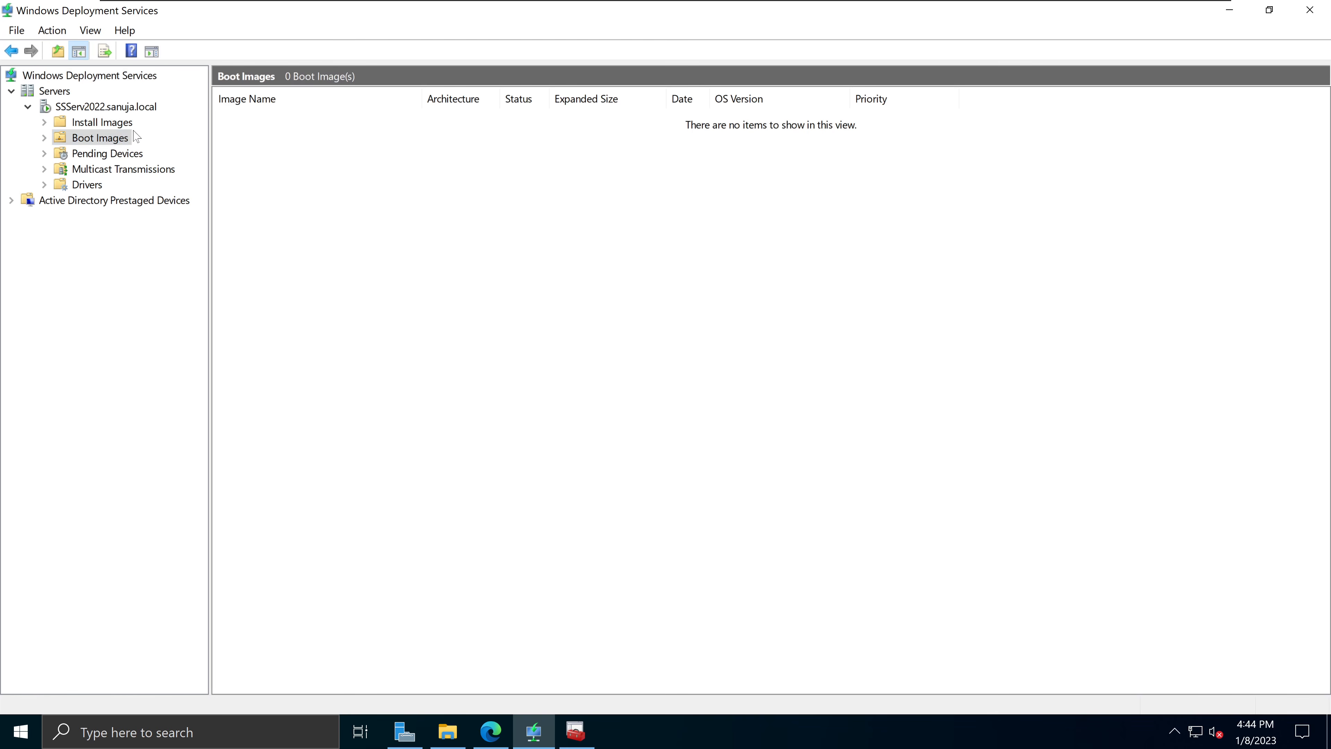
left_click(97, 125)
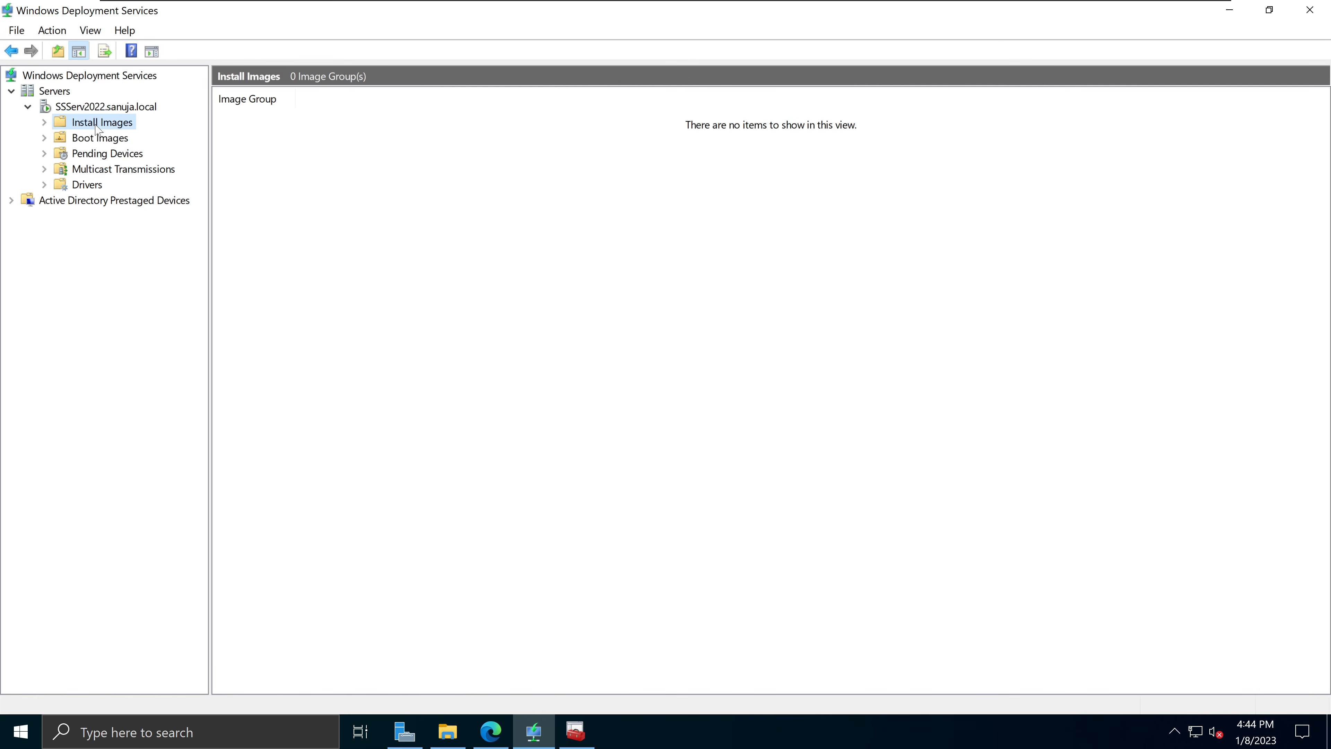
left_click(106, 144)
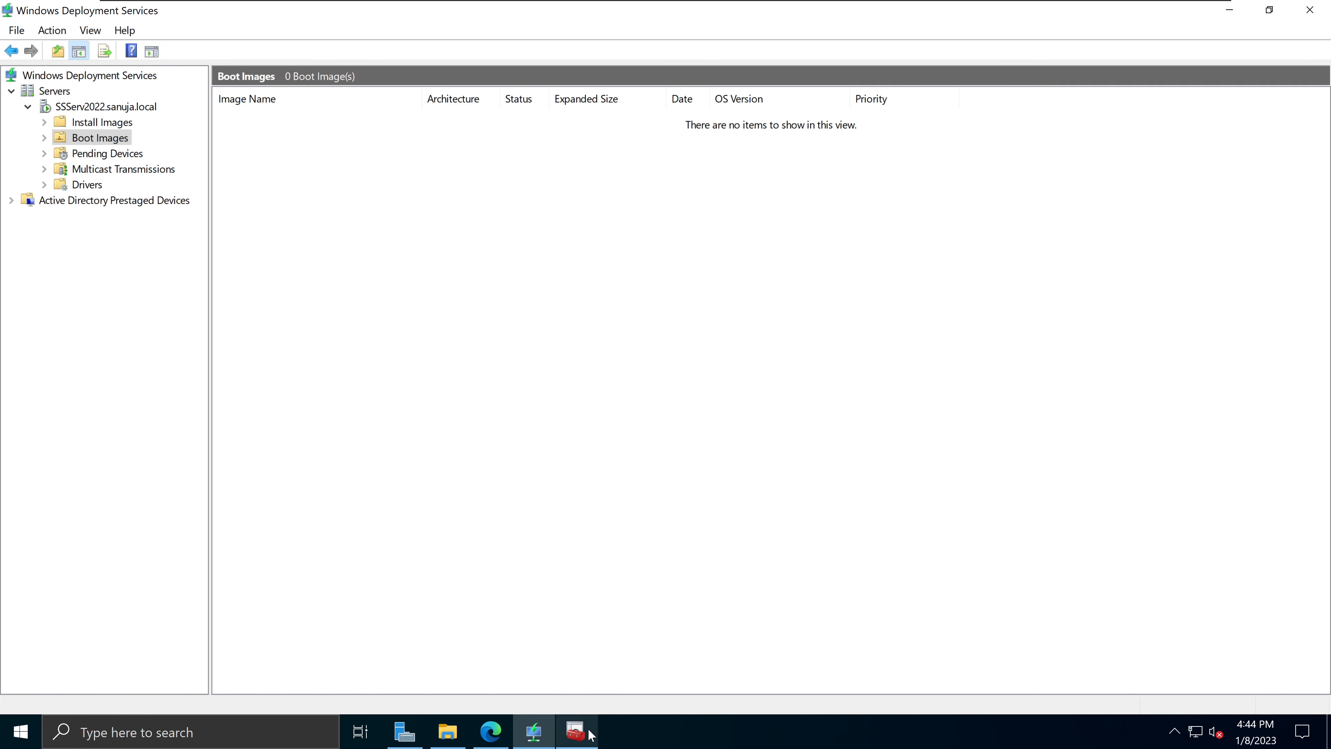
left_click(578, 729)
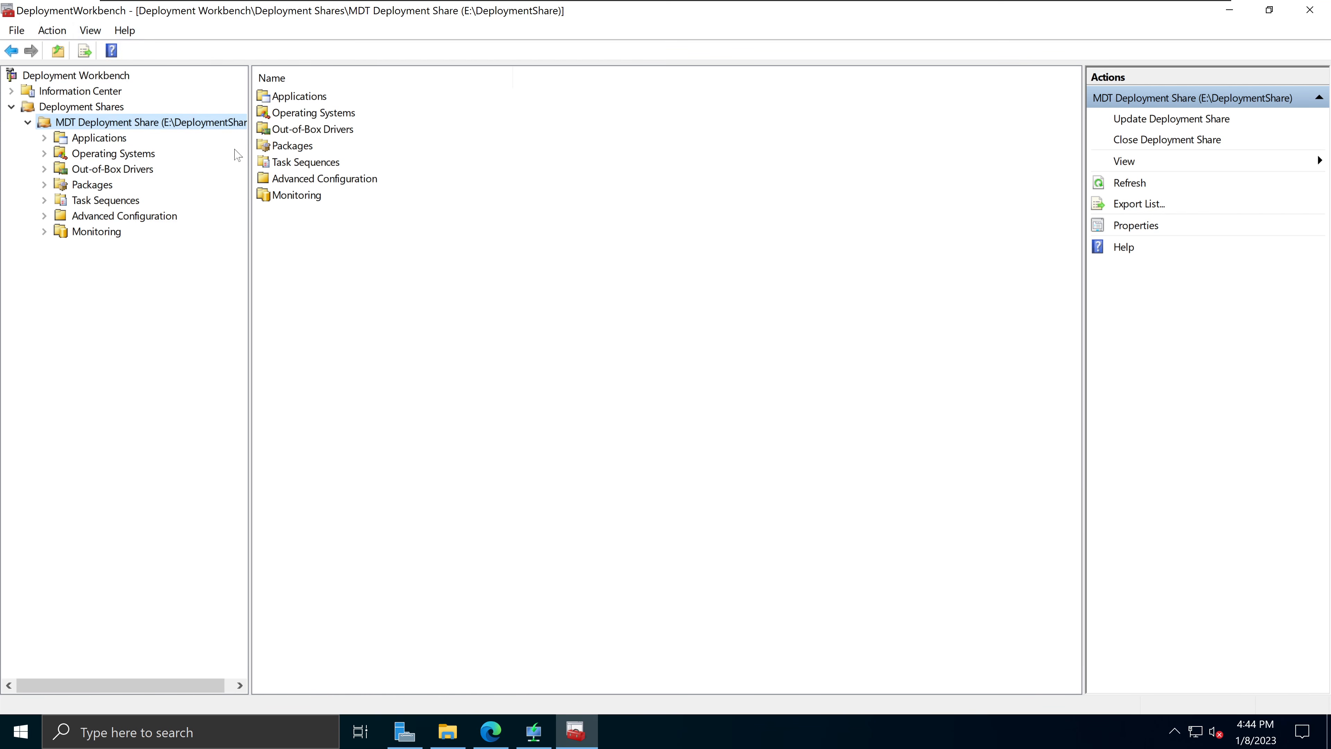
left_click(133, 155)
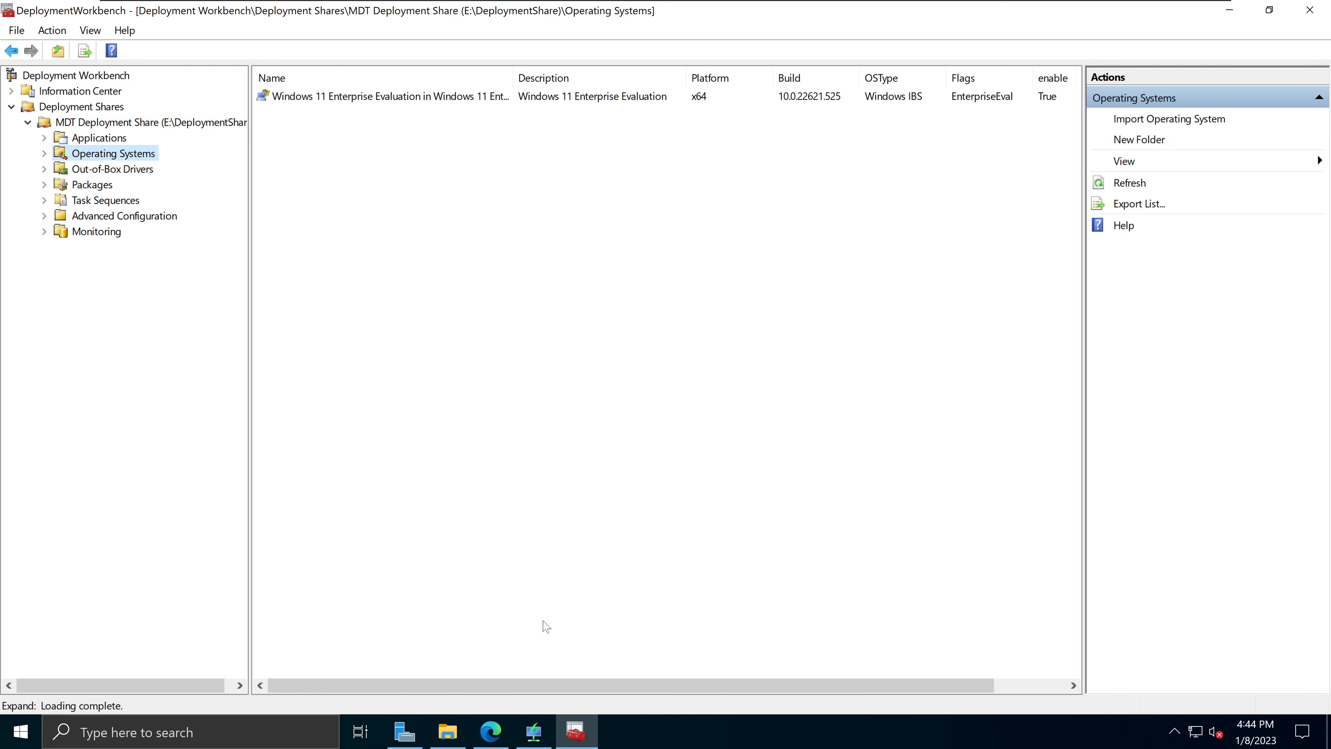
left_click(533, 731)
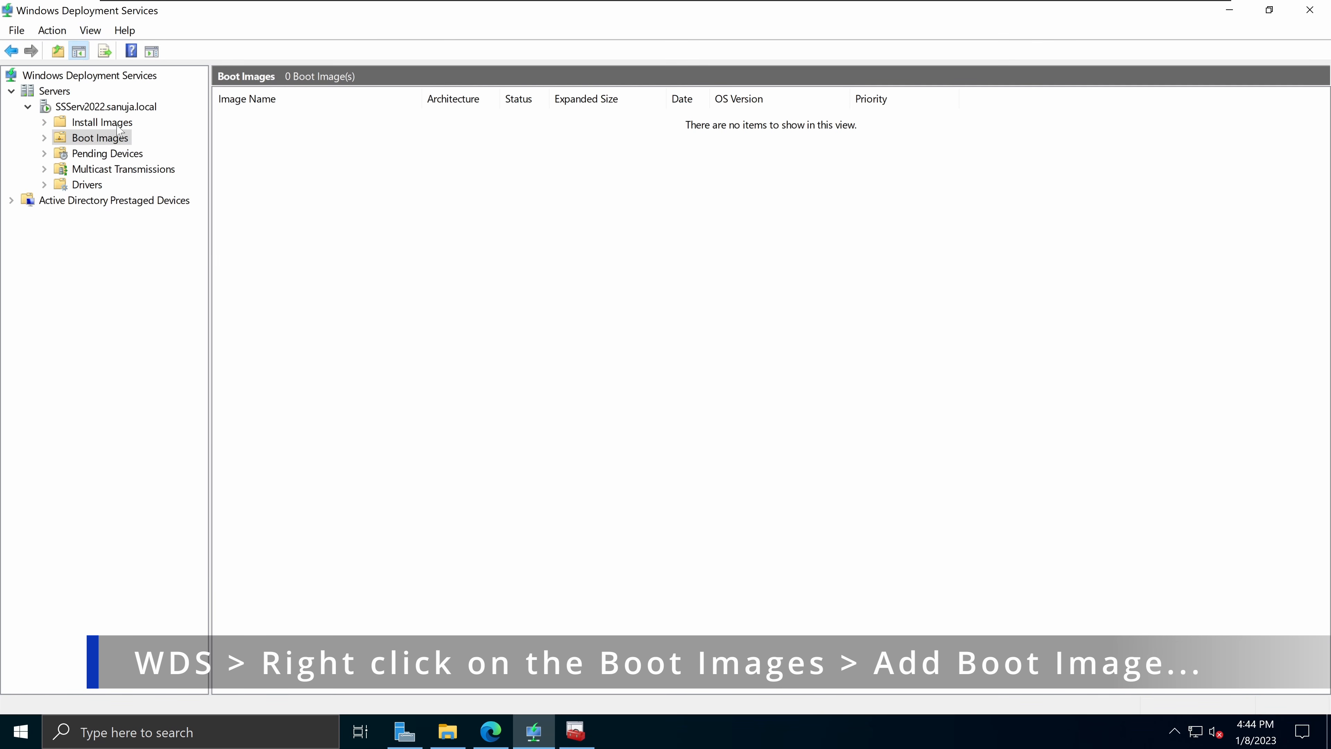
Step: Launch Add Boot Image and browse to E:\DeploymentShare\Boot to select LiteTouchPE_x64.wim
right_click(119, 140)
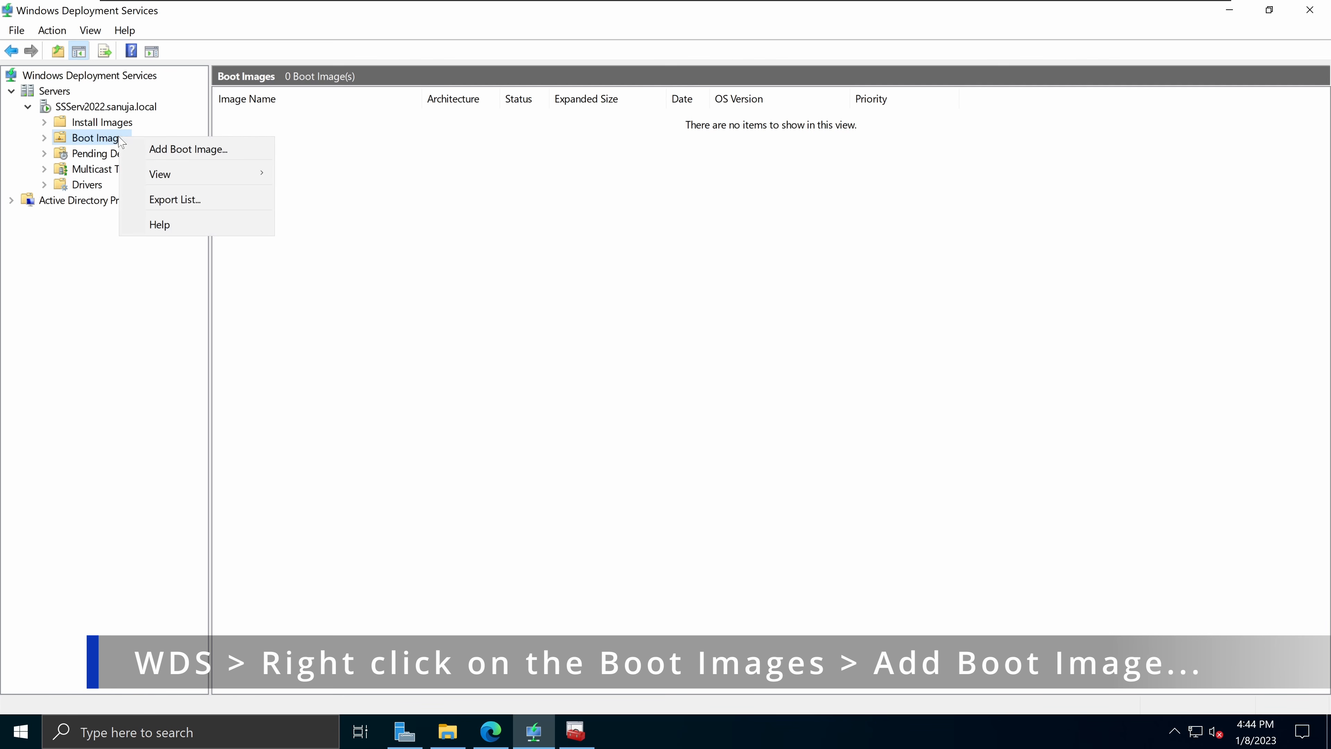
left_click(173, 152)
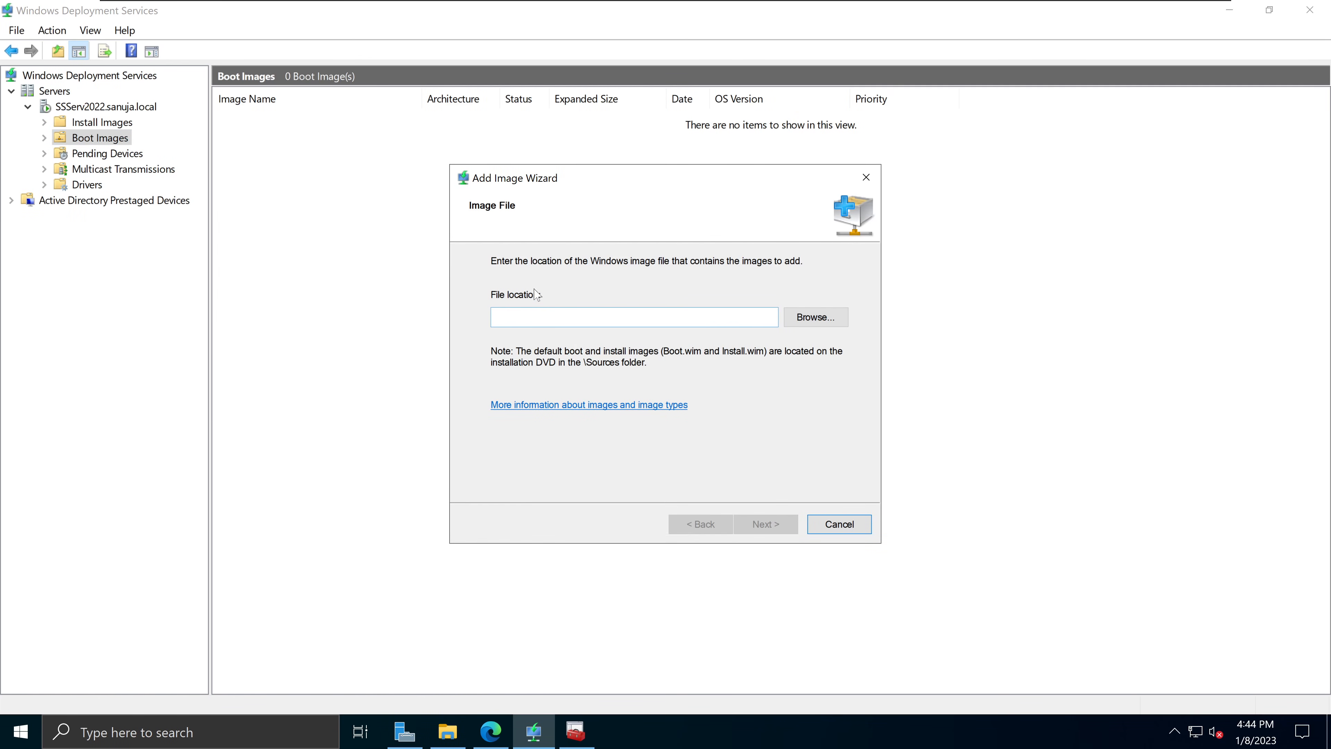
left_click(822, 322)
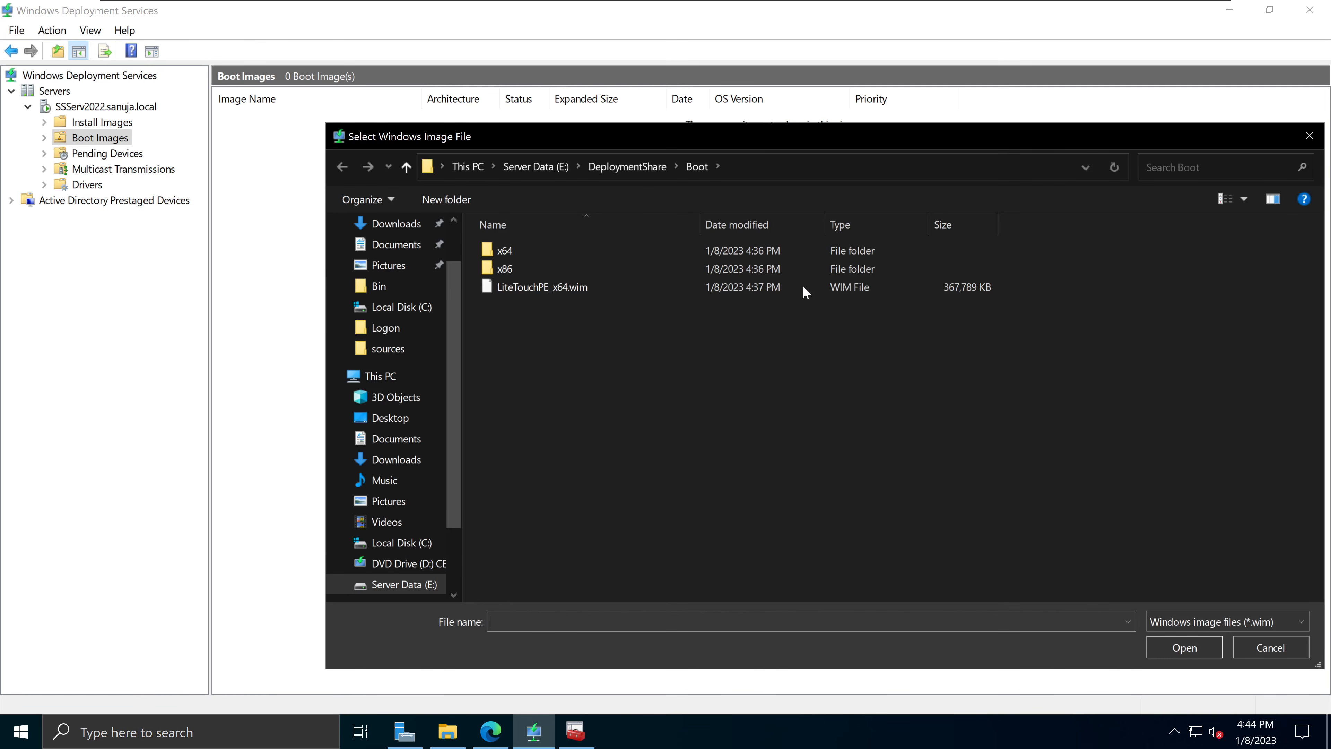
left_click(617, 167)
left_click(531, 168)
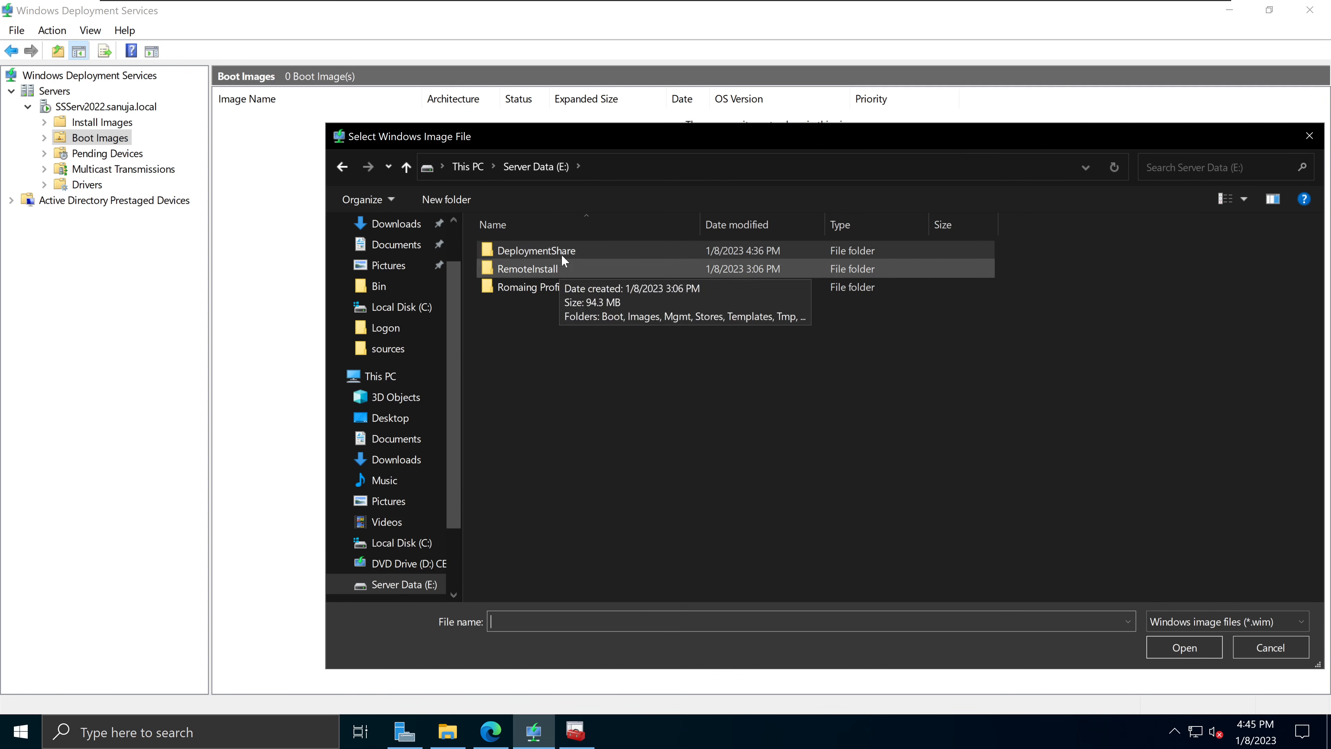
double_click(588, 251)
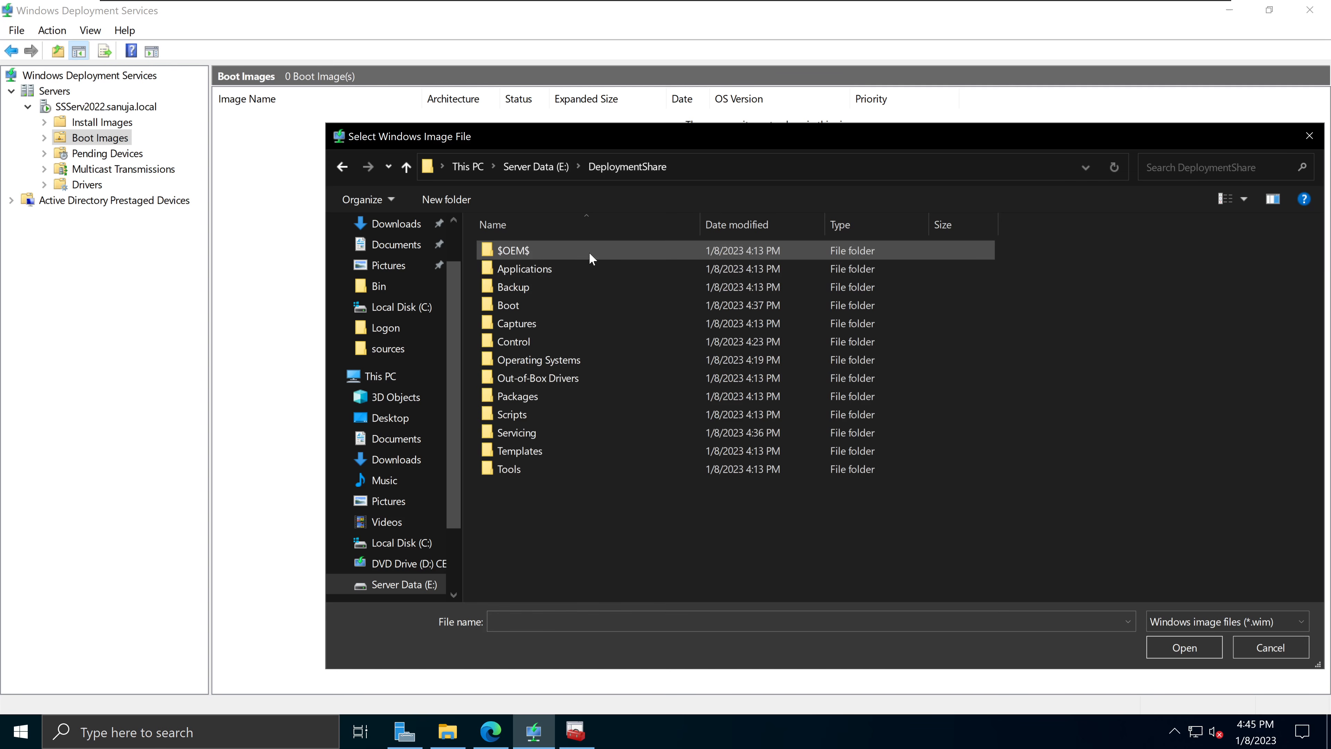
double_click(554, 306)
left_click(563, 286)
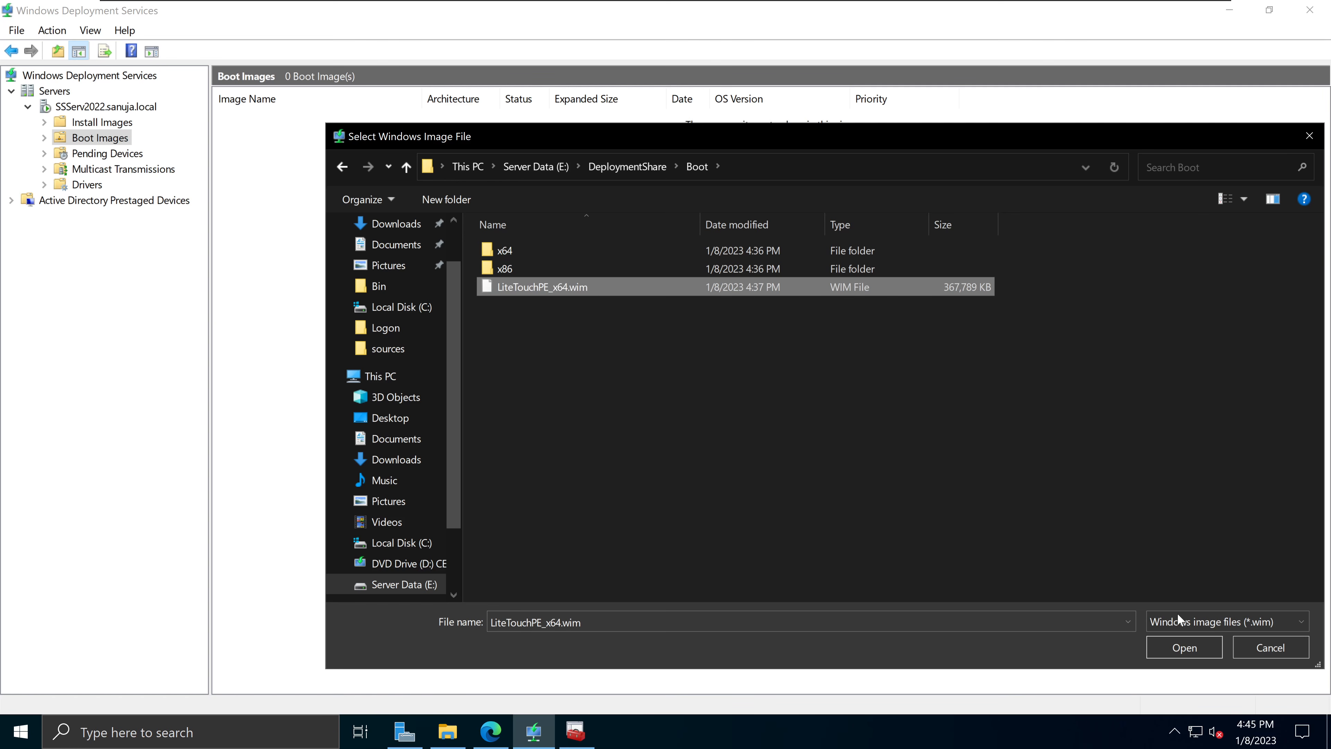
Step: Add LiteTouchPE_x64.wim to WDS keeping the name Lite Touch Windows PE (x64), and finish
left_click(1185, 646)
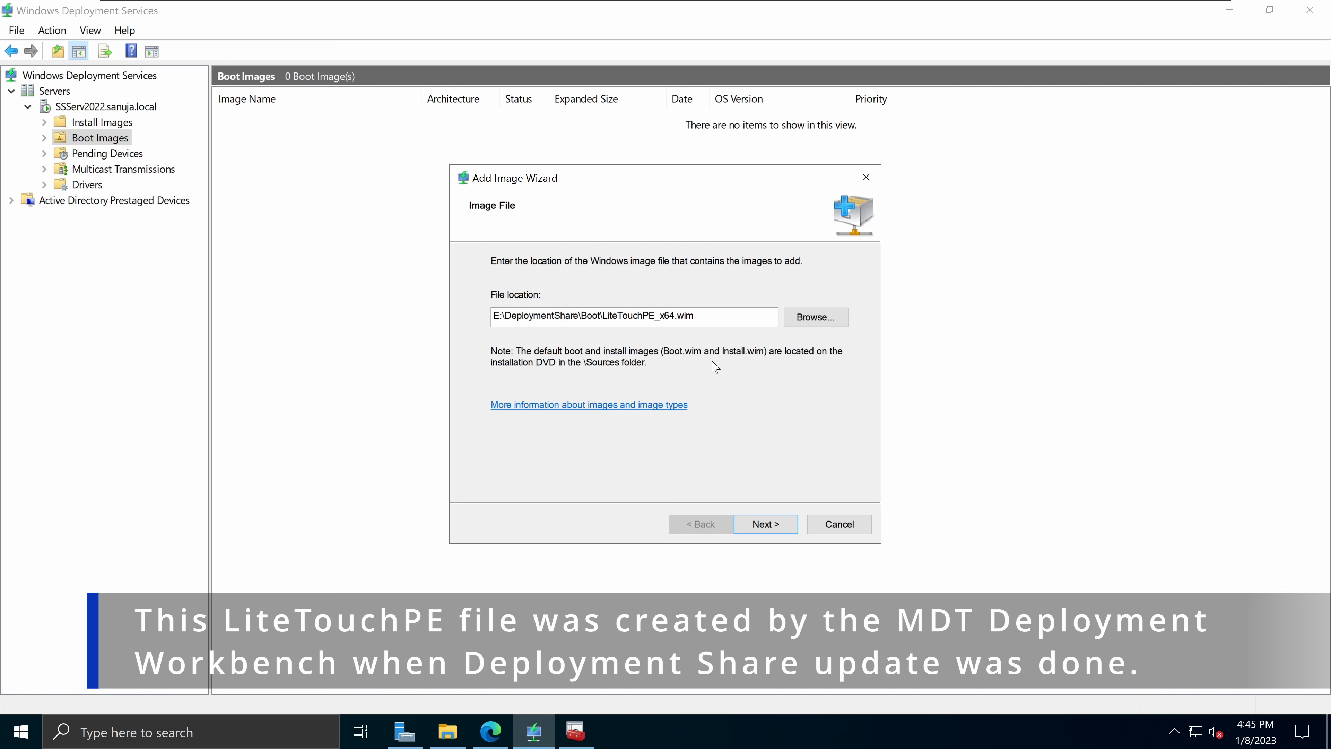
left_click_drag(697, 316, 494, 319)
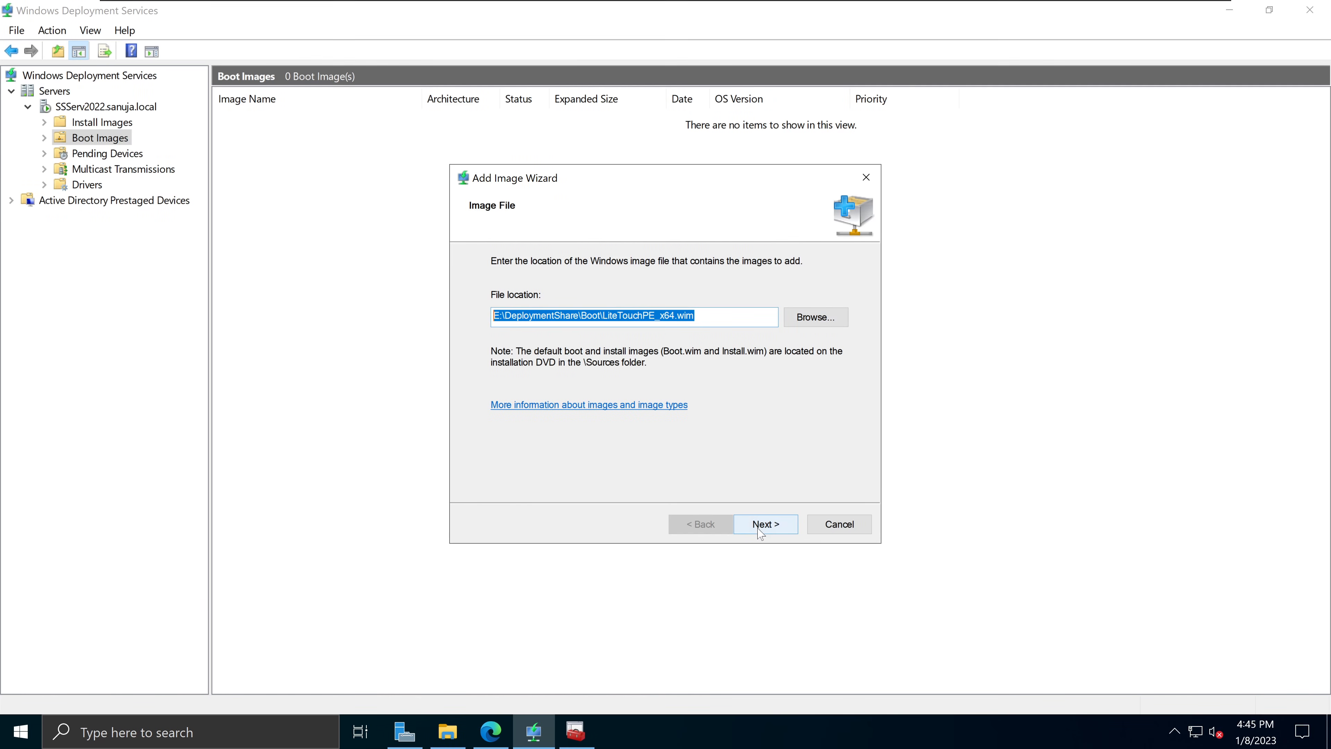
left_click(760, 525)
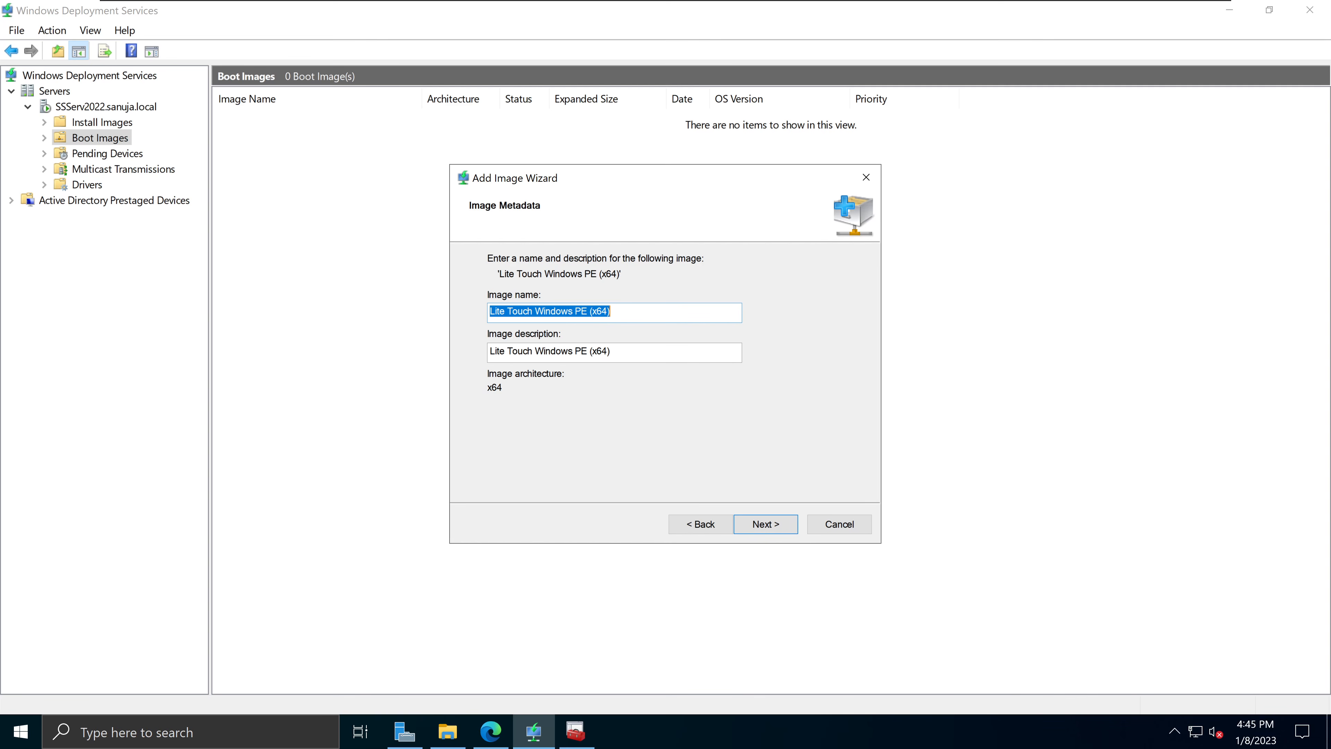
left_click(610, 311)
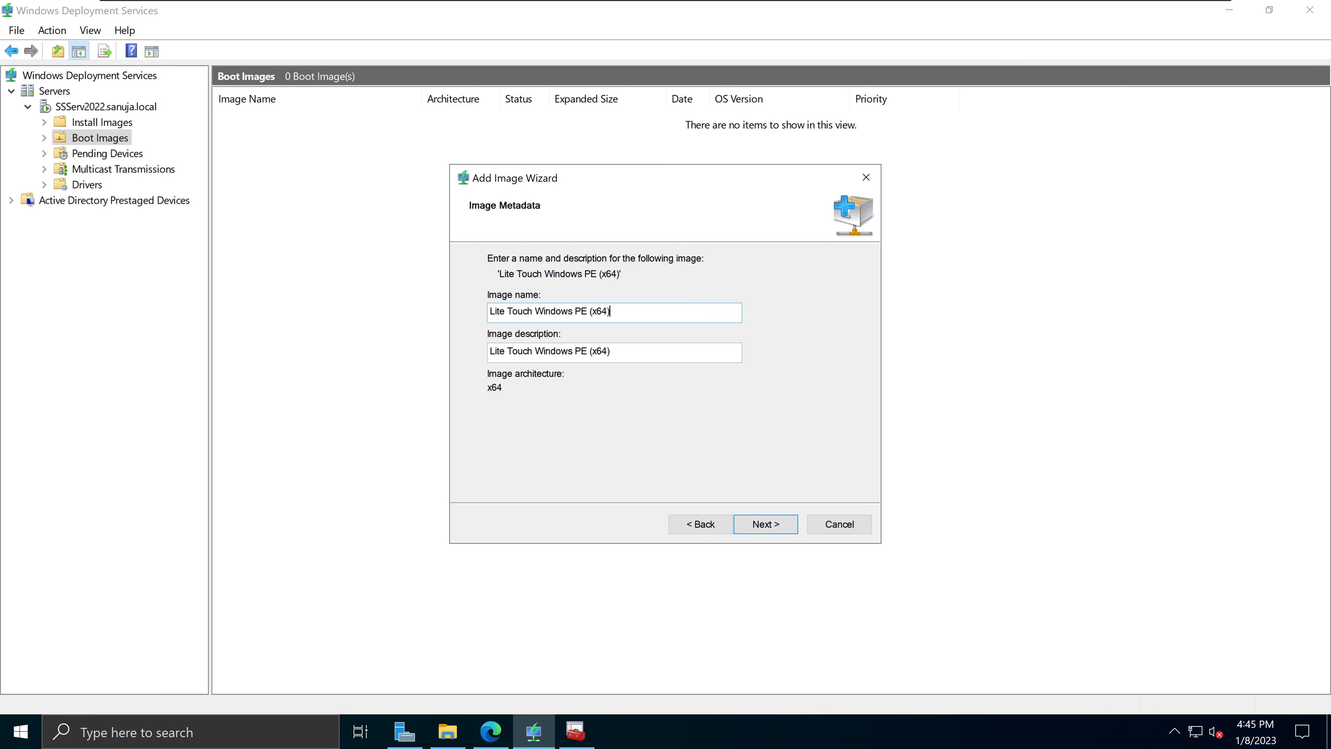
left_click(770, 518)
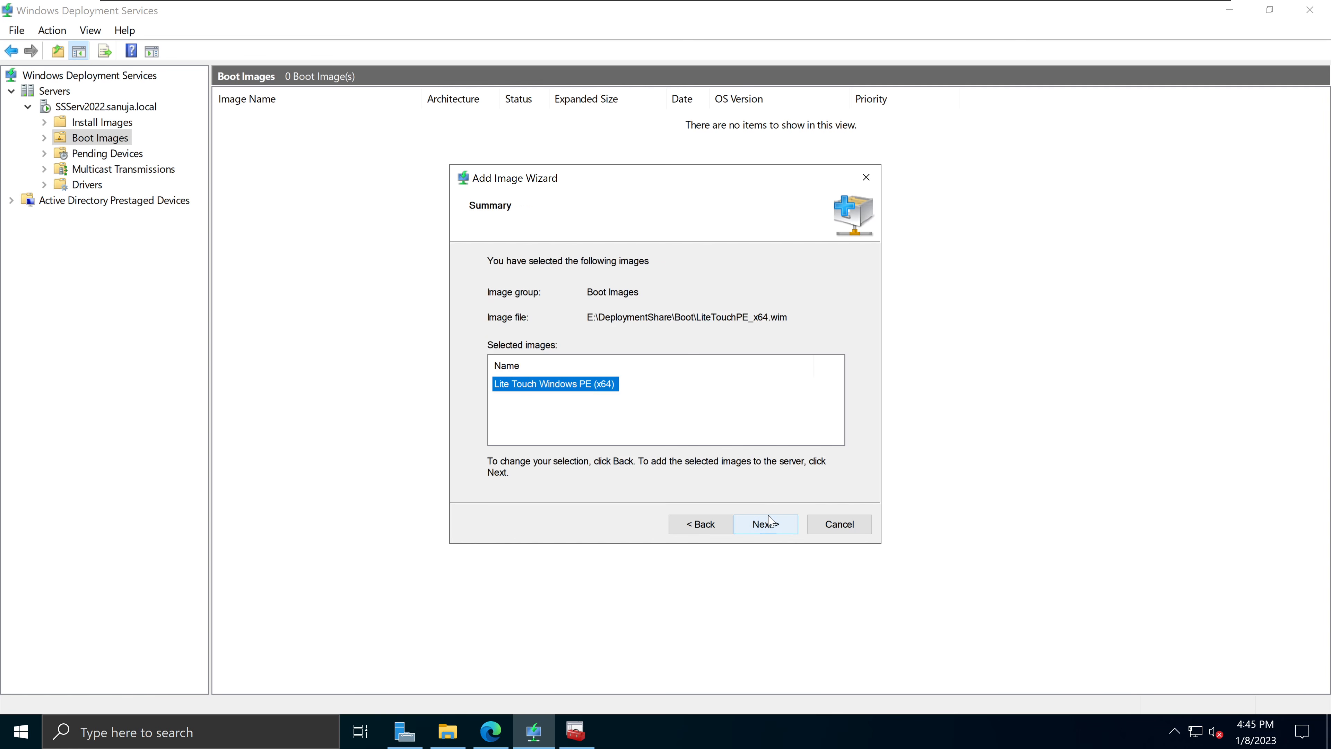
left_click(766, 524)
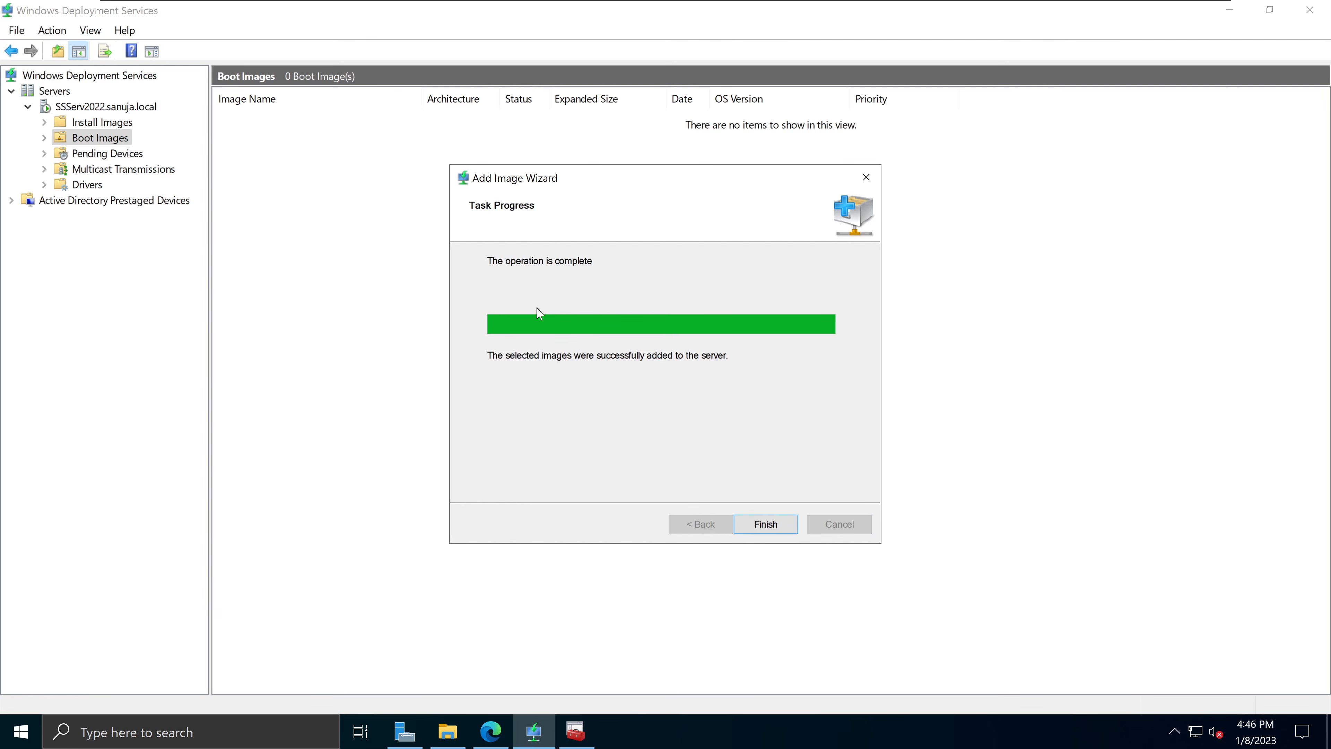
left_click(767, 524)
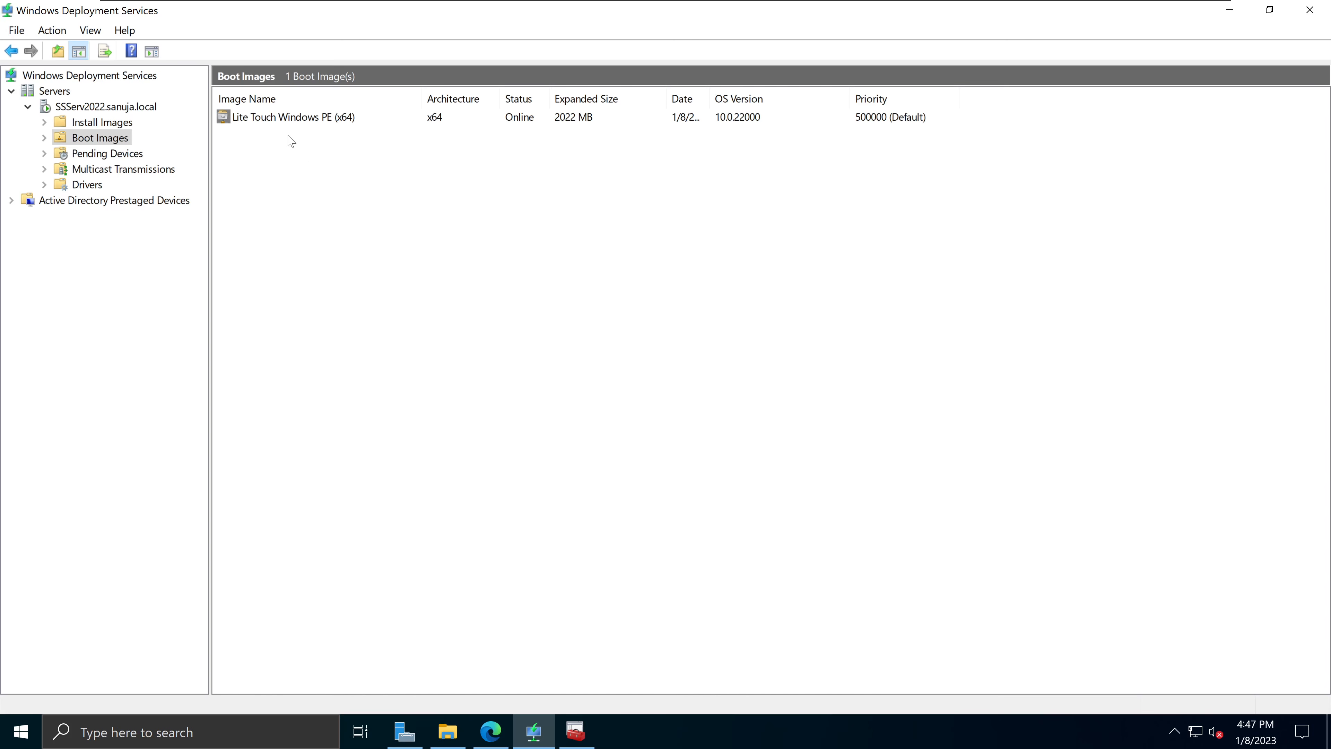
Step: Select the online Lite Touch Windows PE (x64) boot image and compare with Deployment Workbench
left_click(274, 123)
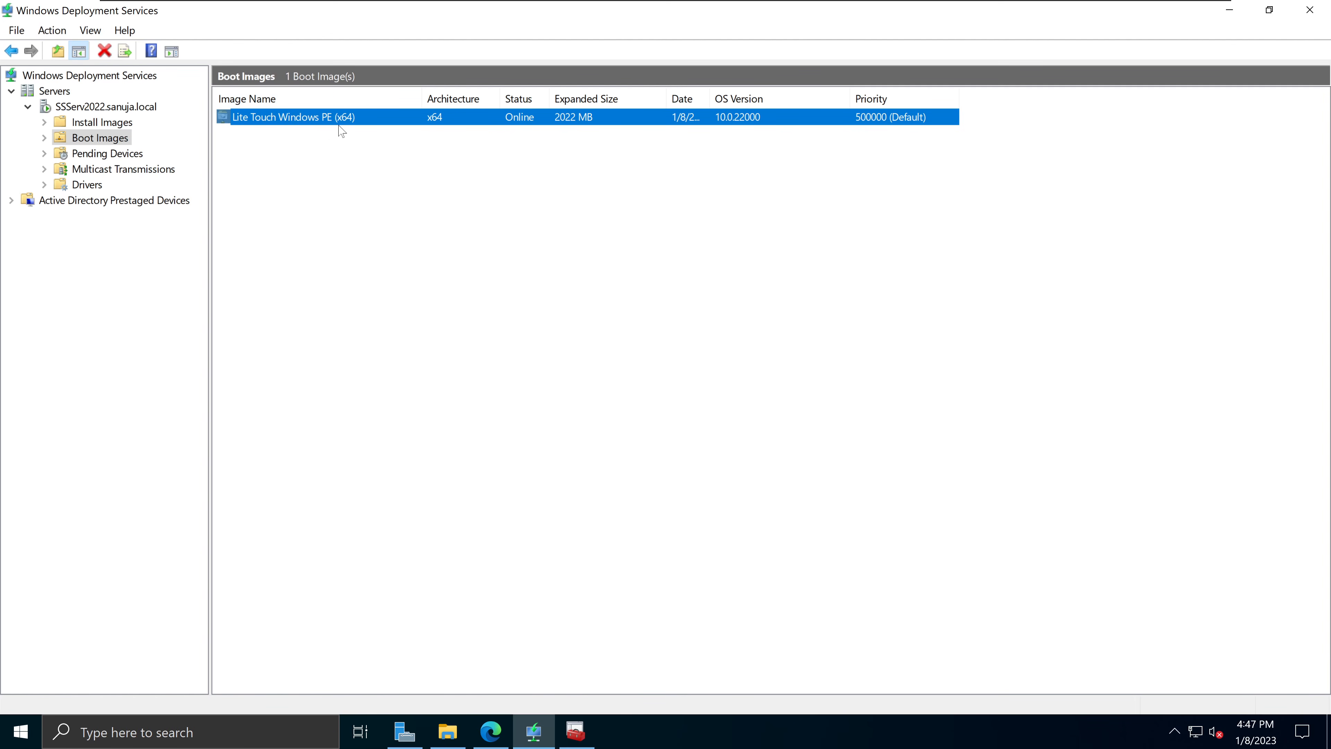
left_click(576, 732)
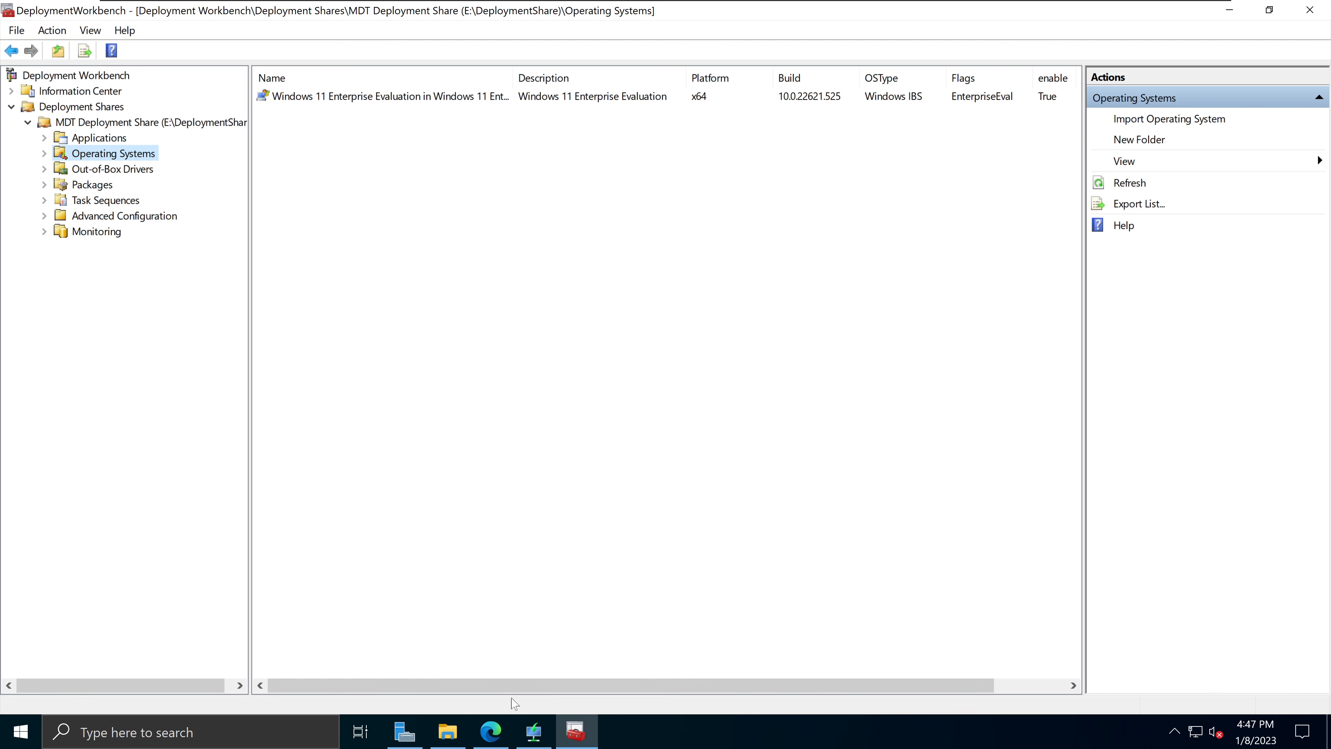
left_click(534, 732)
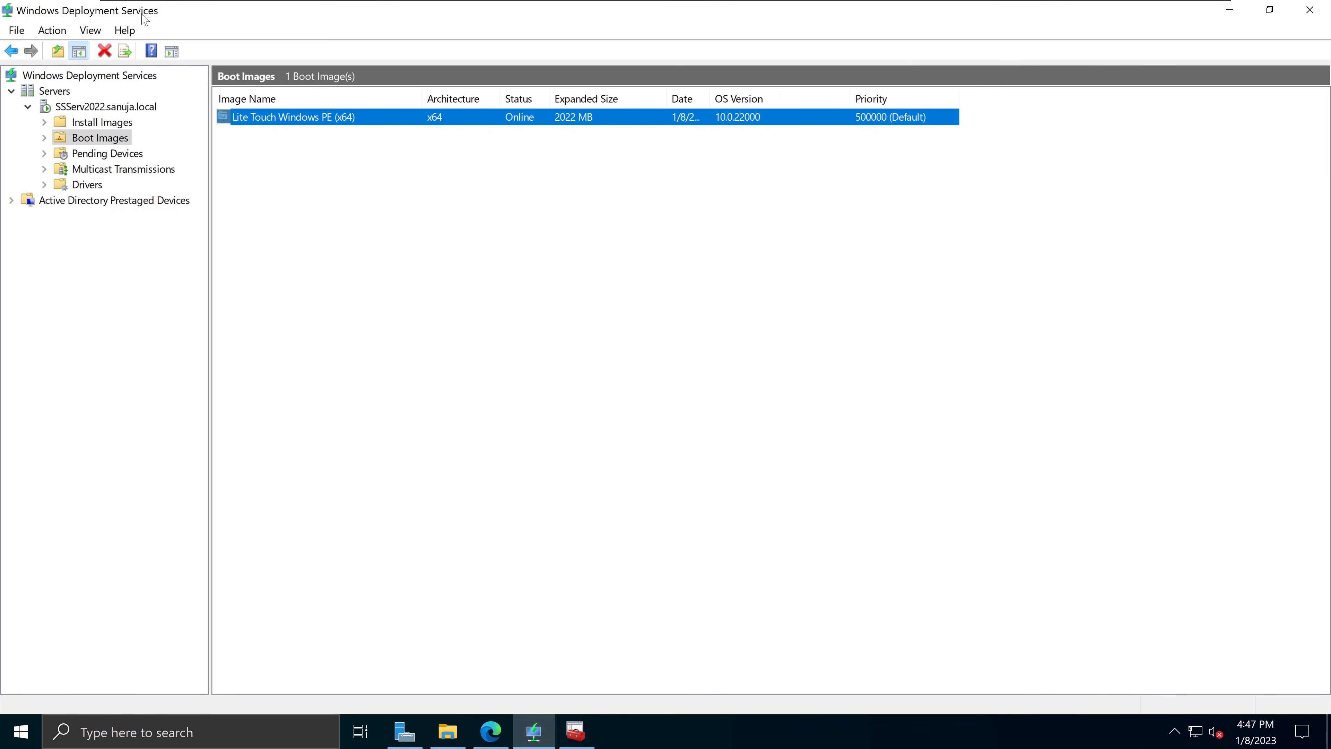
left_click(576, 732)
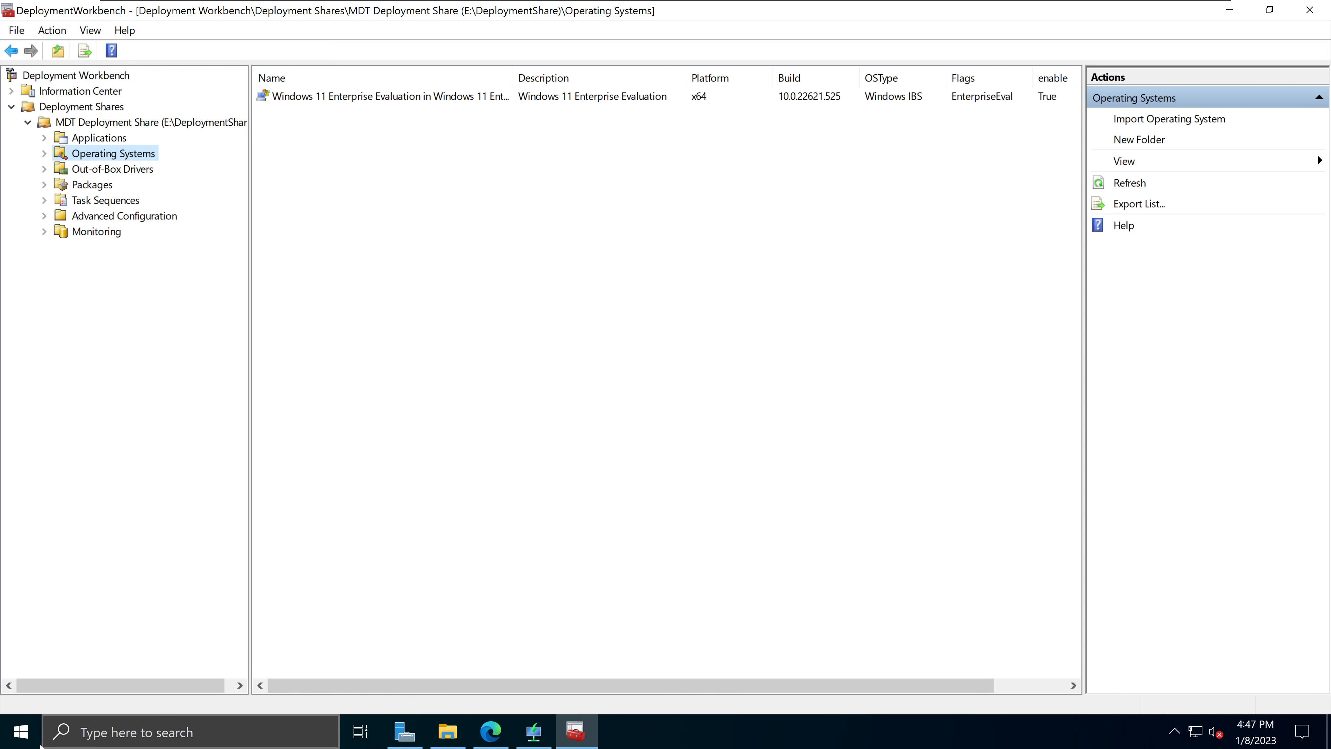
Step: Look through the Microsoft Deployment Toolkit Start menu group, then switch to VMware's Windows_PEX-install VM
left_click(31, 735)
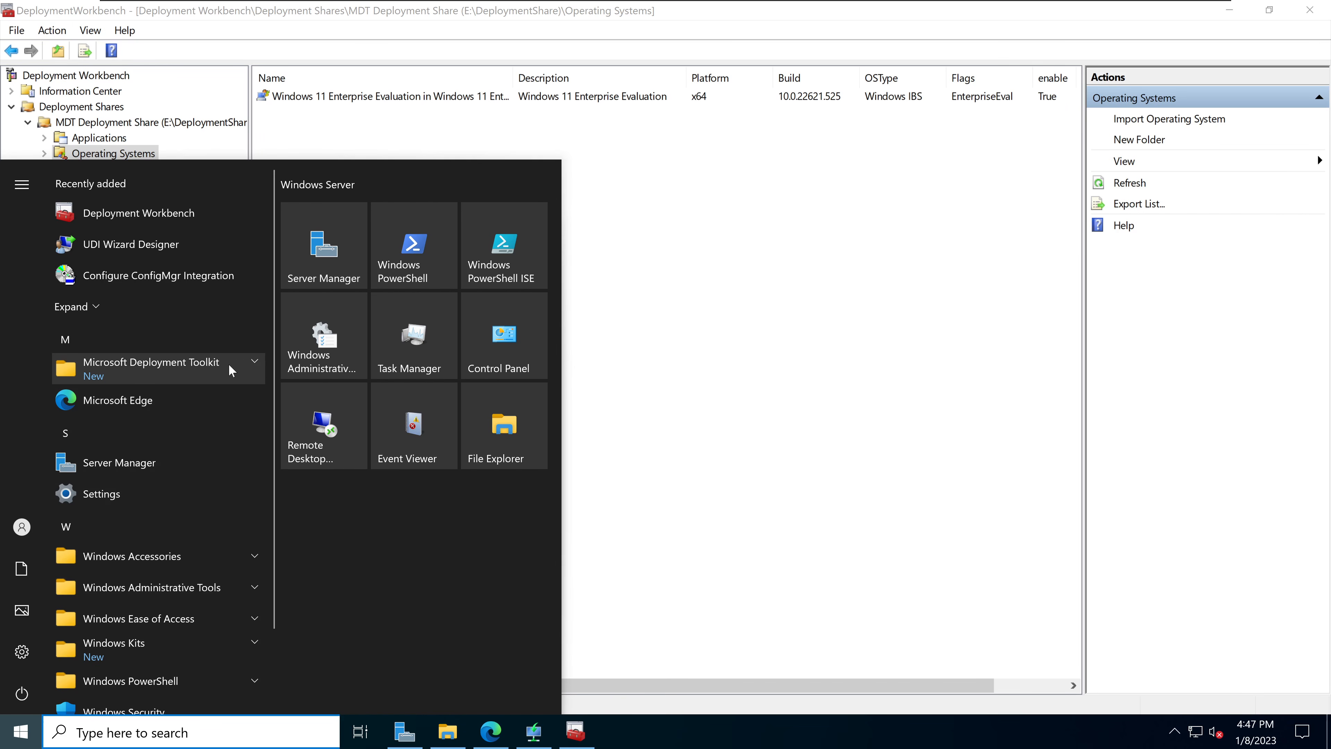
left_click(255, 366)
left_click(967, 332)
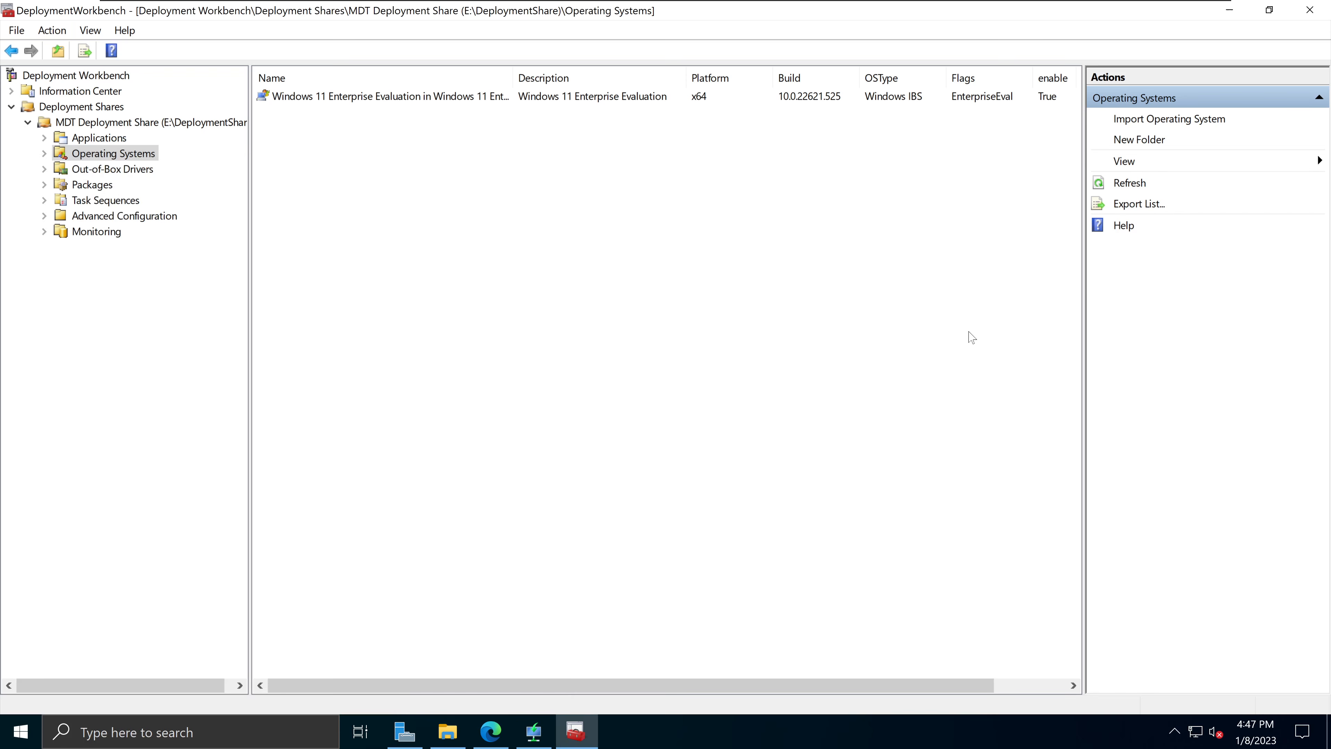
mouse_move(461, 1)
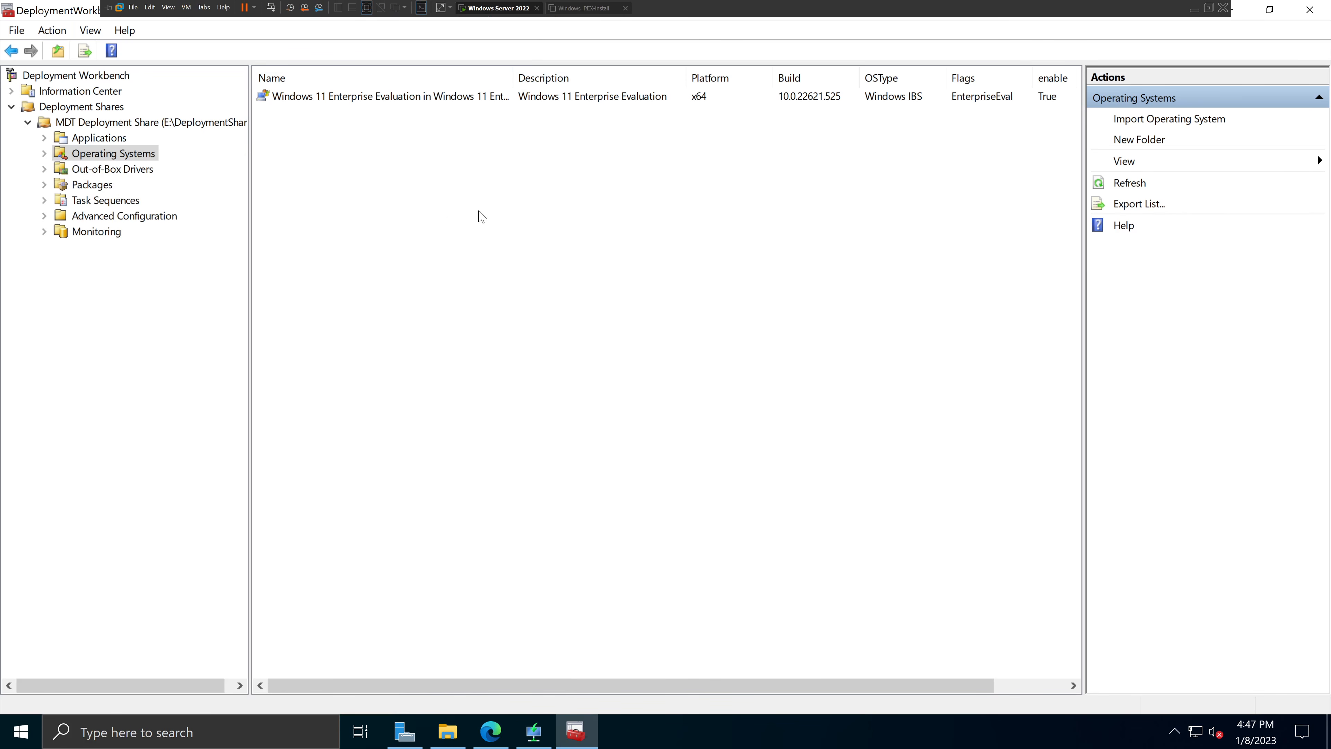
left_click(534, 735)
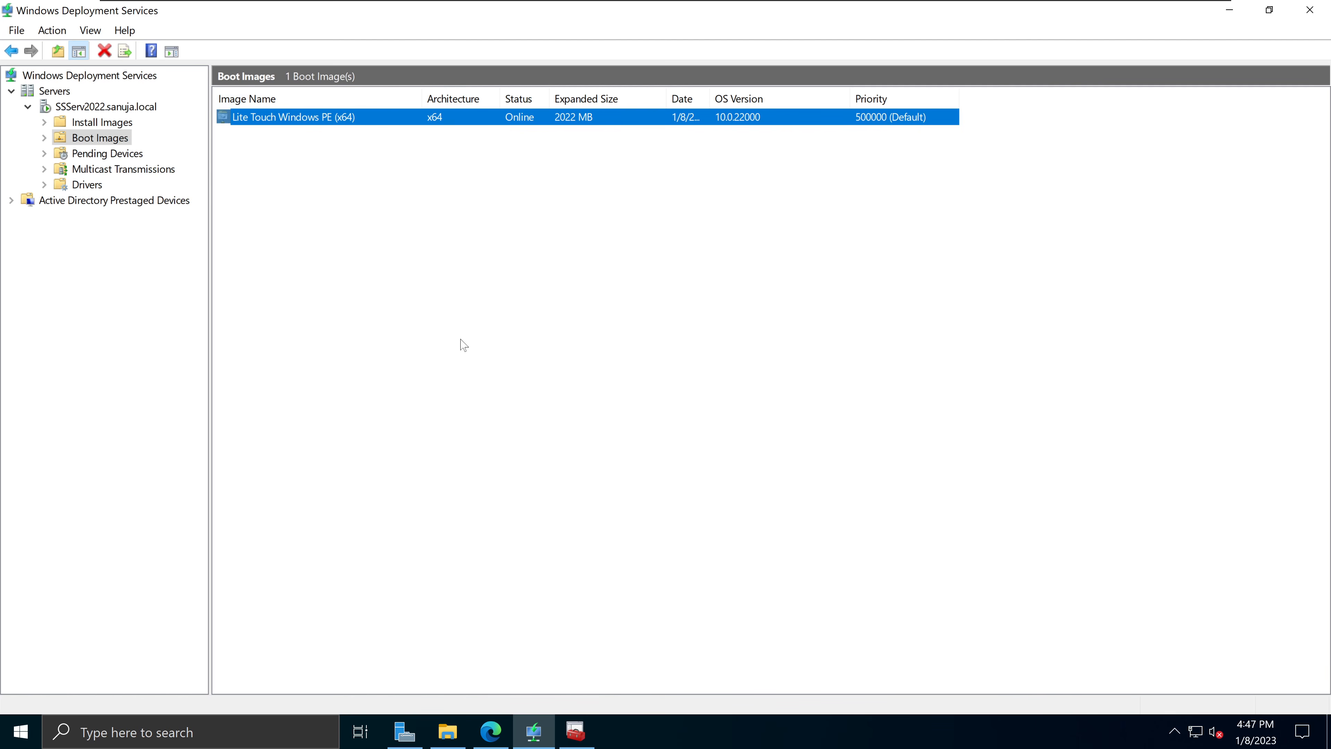
left_click(576, 733)
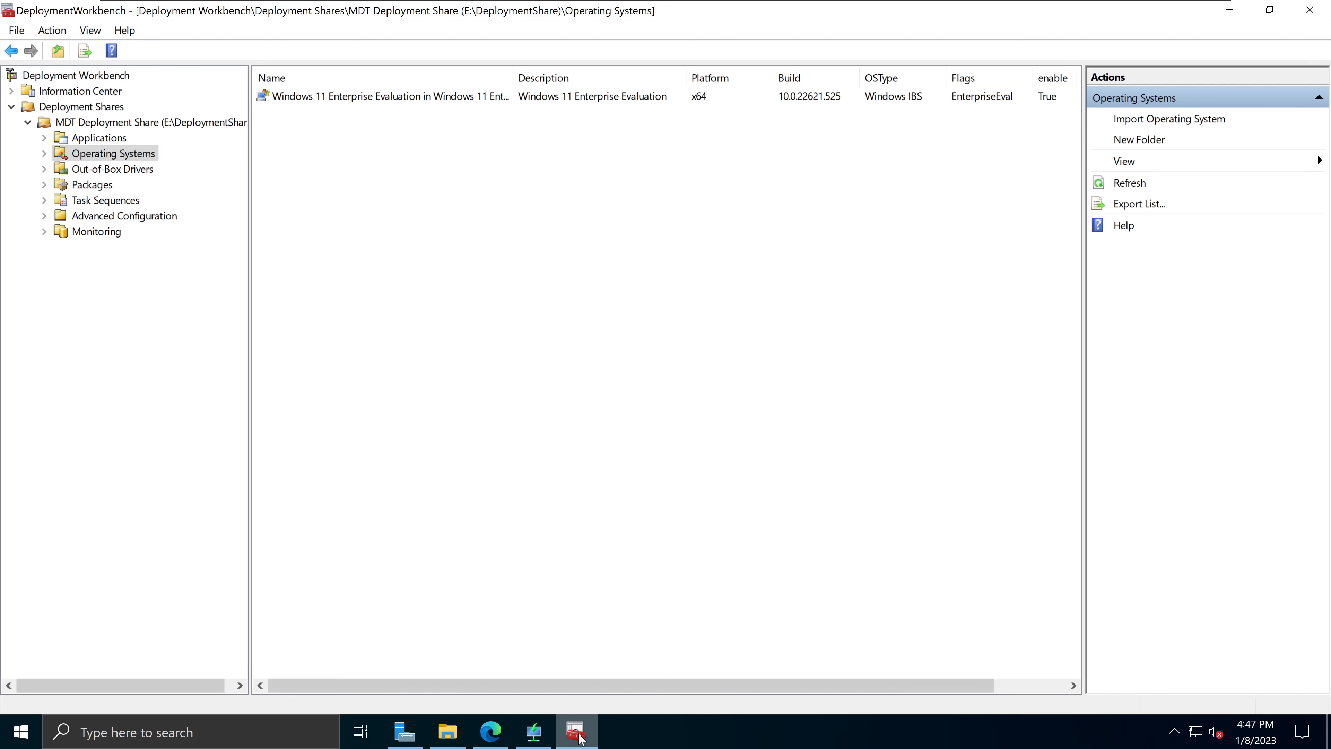
left_click(580, 735)
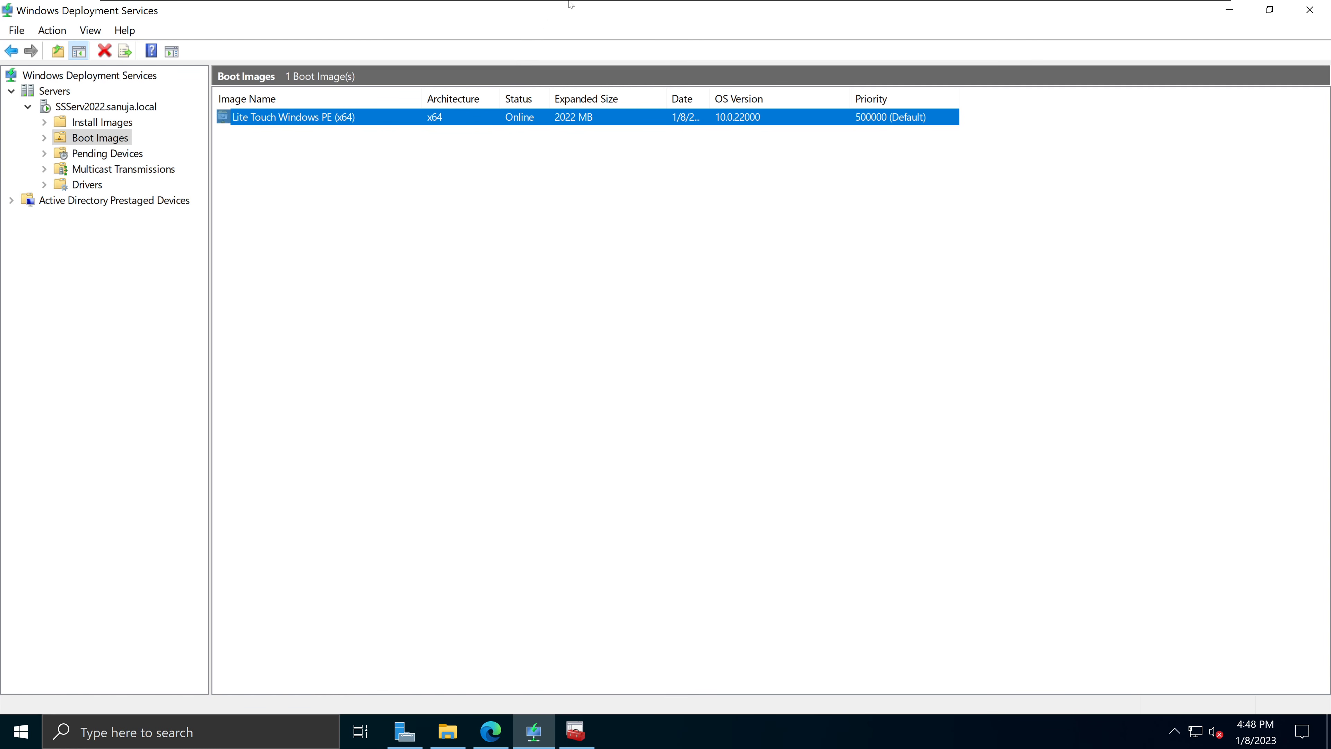
left_click(584, 9)
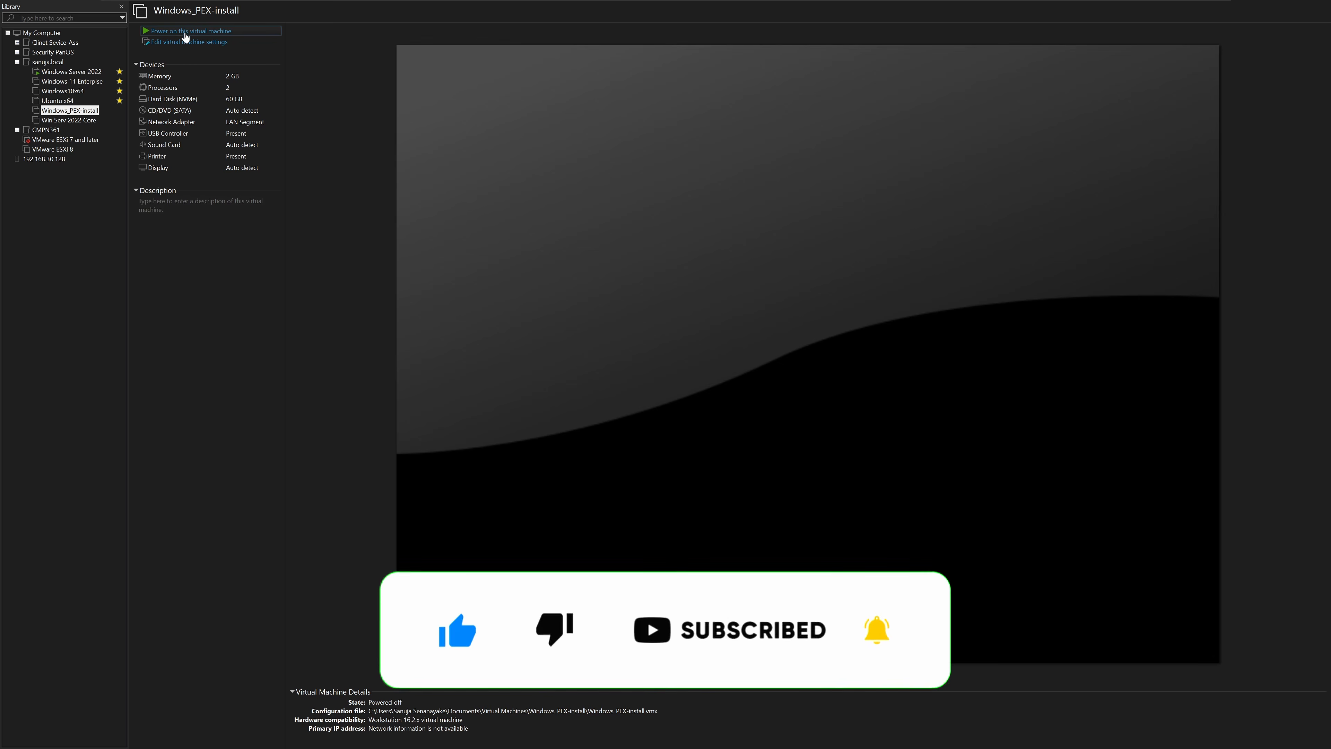
Step: Power on Windows_PEX-install, dismiss the sata0:1 device prompt, and let it network-boot to WDS Boot Manager
left_click(694, 304)
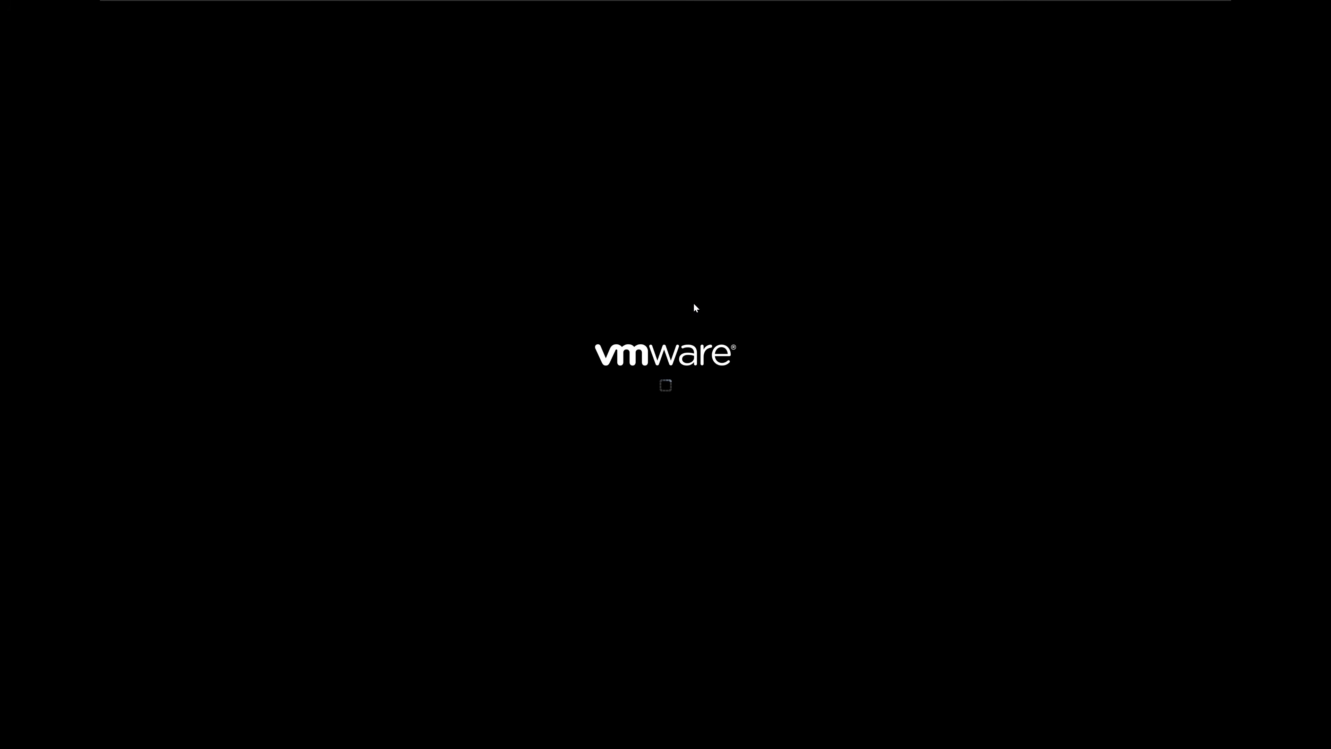
left_click(701, 401)
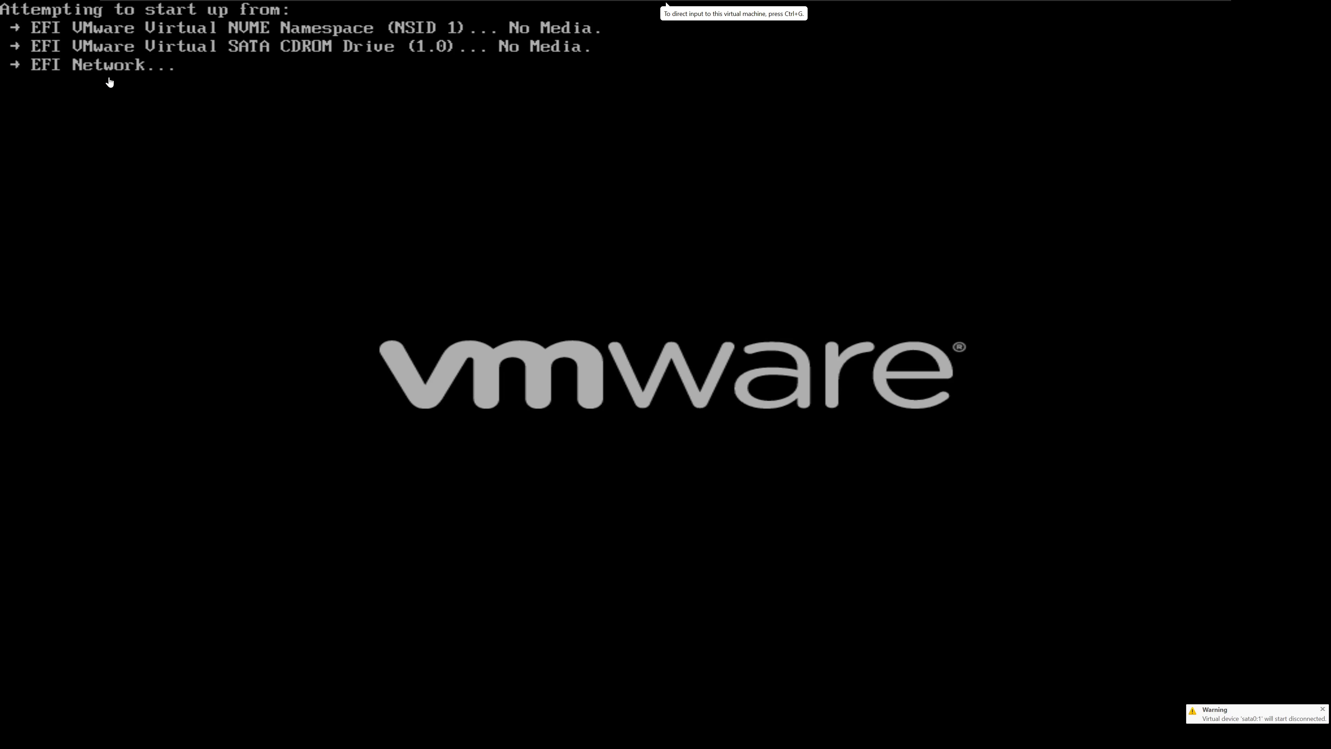
left_click(716, 329)
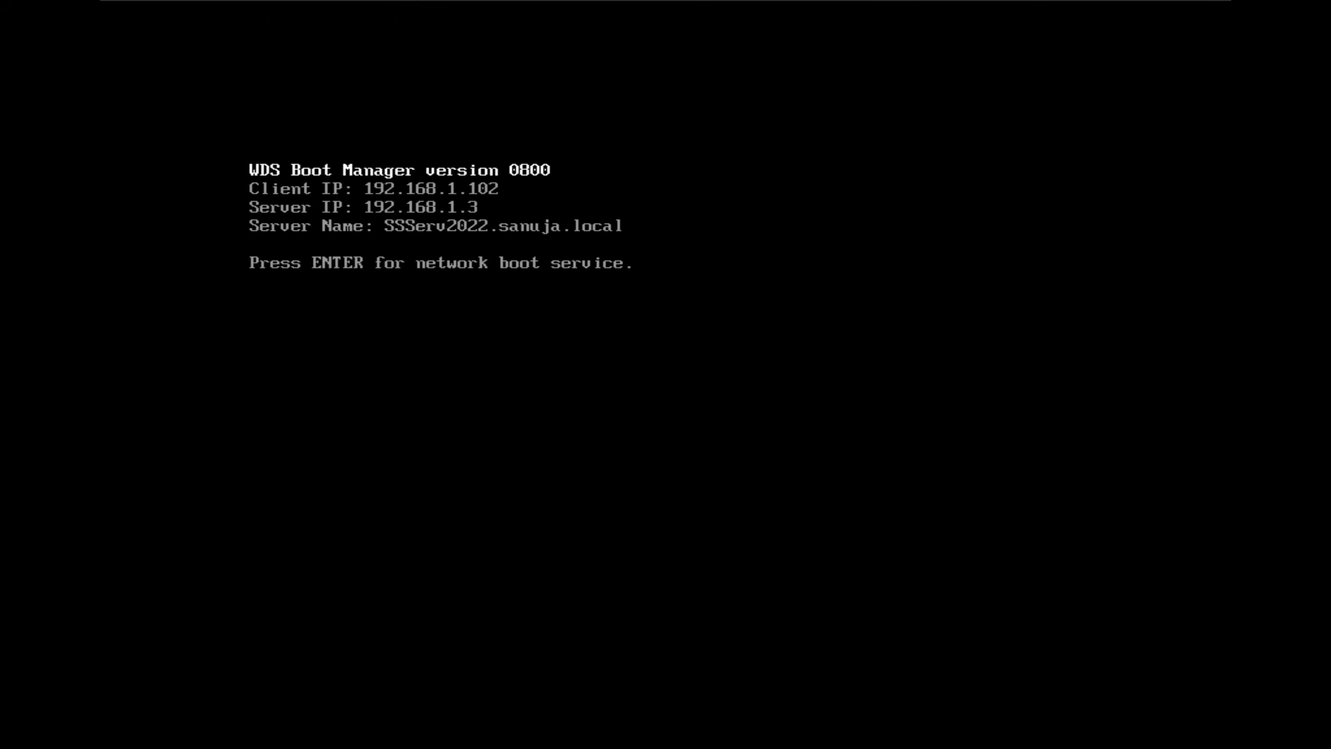
Step: Start the network boot service so the VM loads Lite Touch Windows PE and the MDT Welcome screen
key("Return")
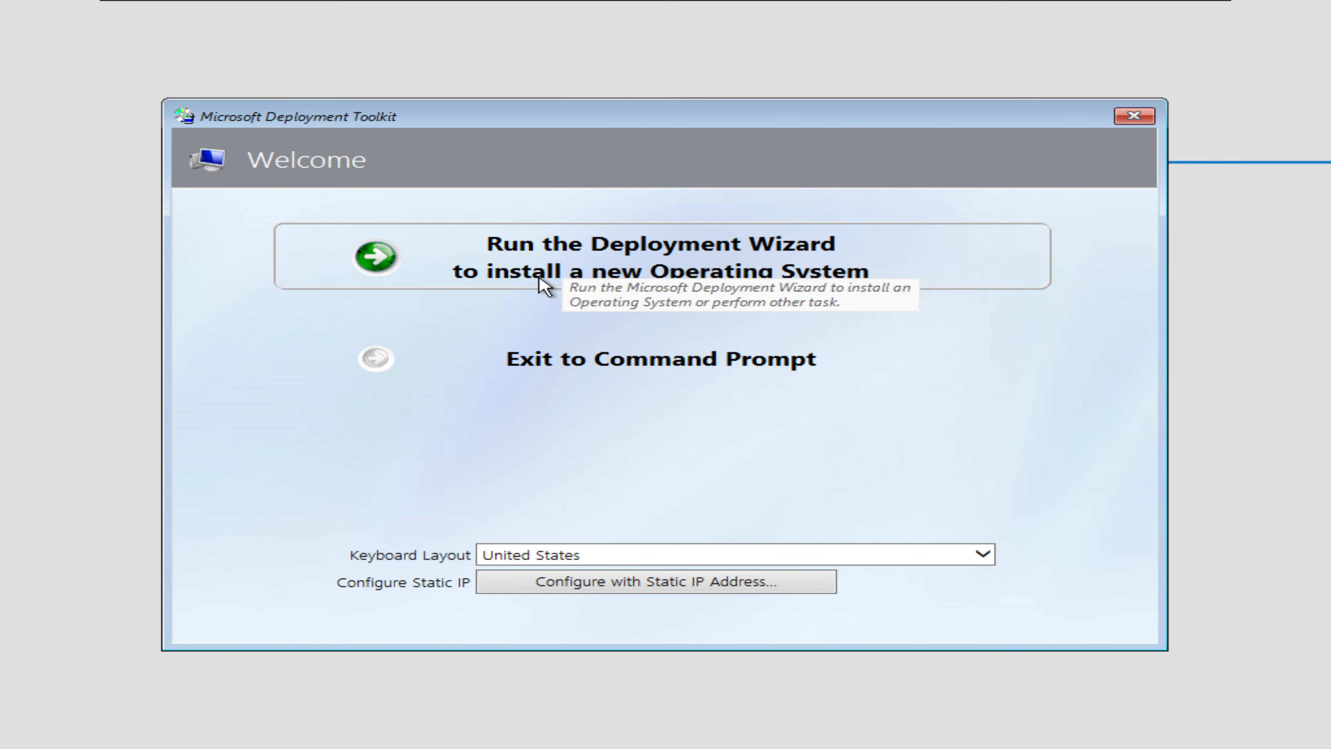
Step: Run the Deployment Wizard and enter the share's user name, password and domain to connect
left_click(730, 270)
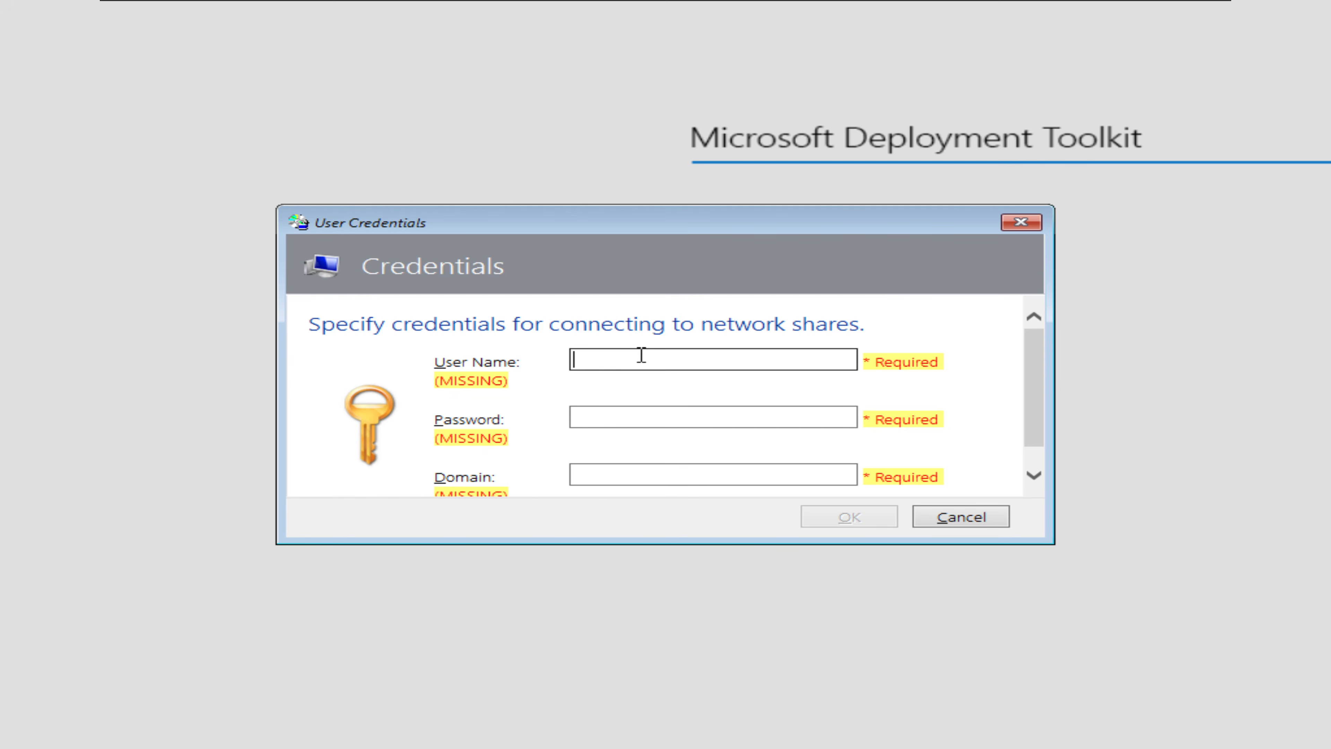
type("administrator")
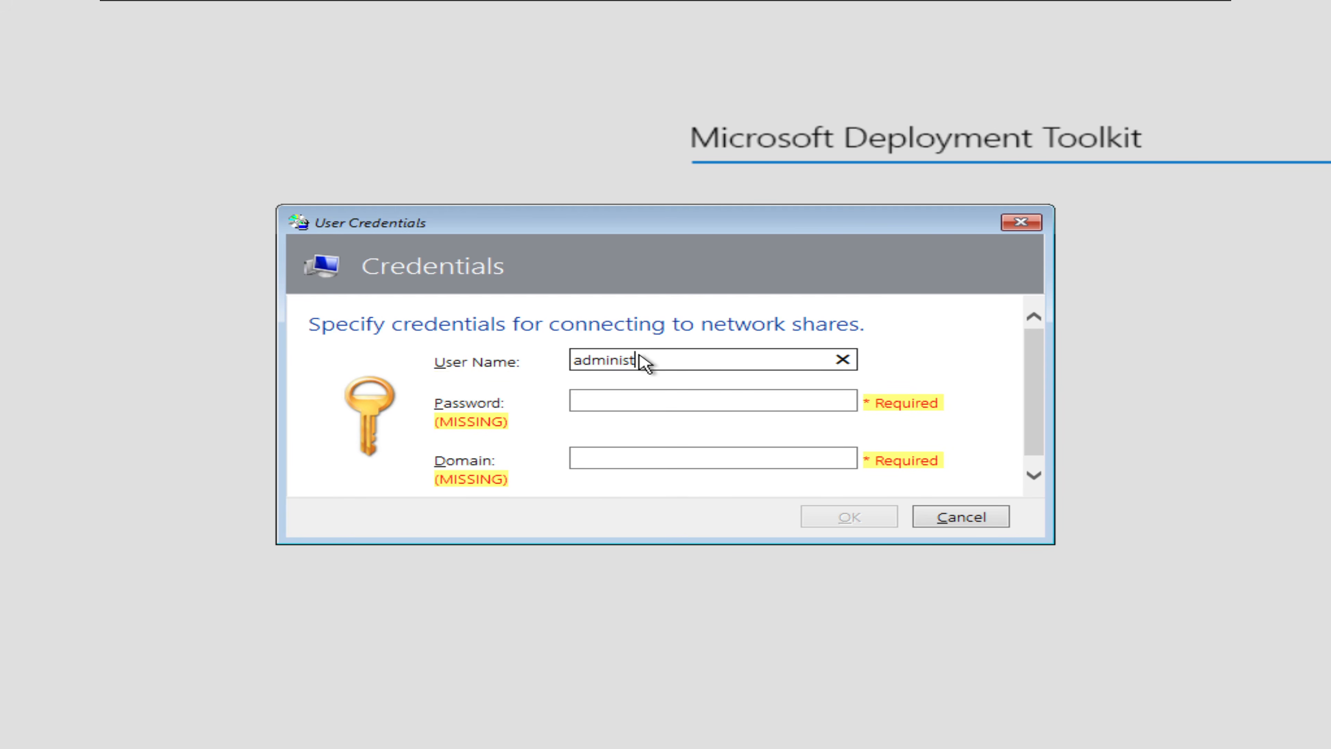
left_click(681, 399)
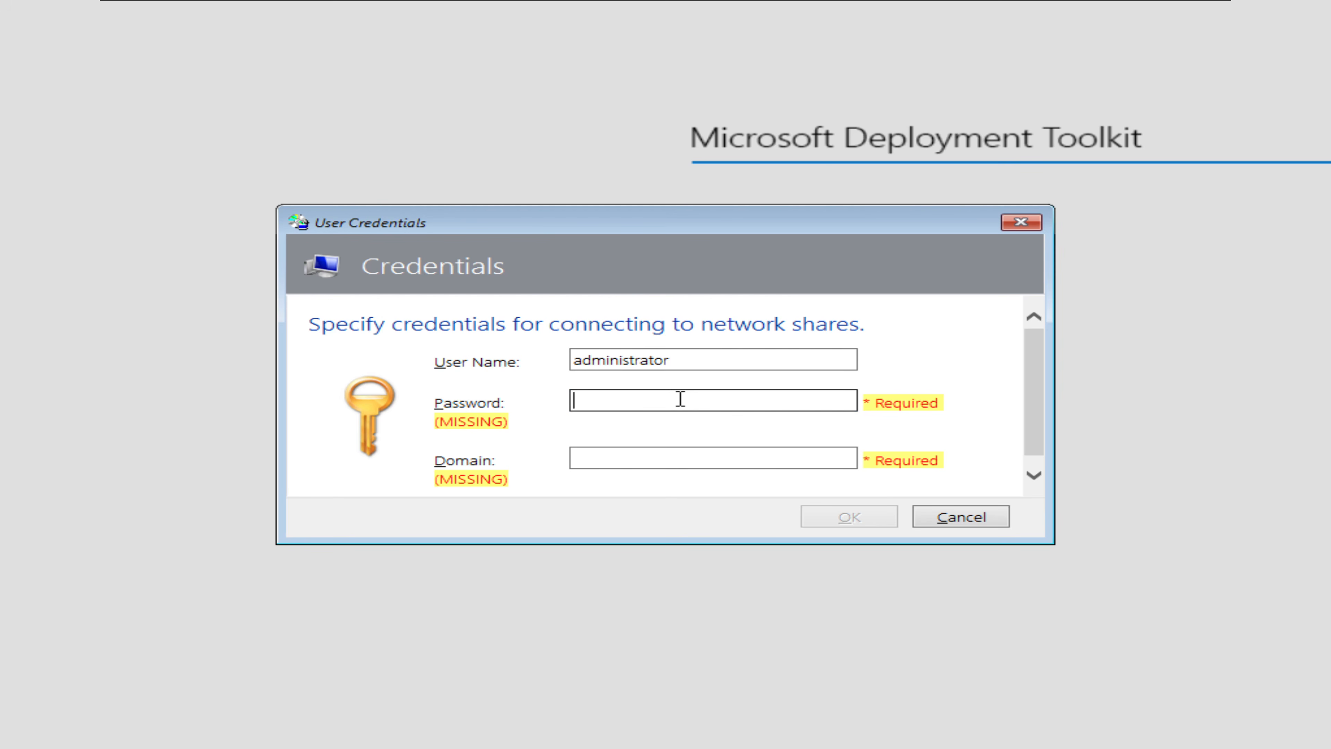
type("••••••")
key("Tab")
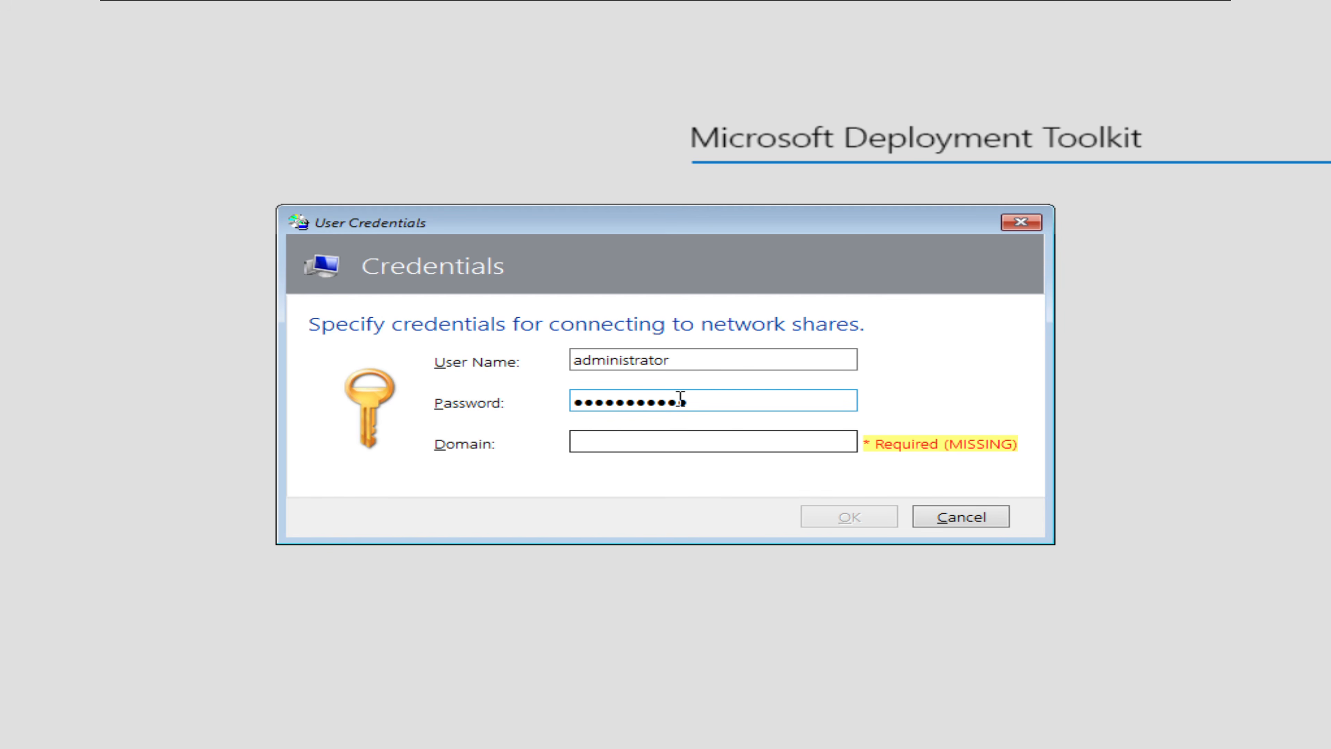
type("sanuja.local")
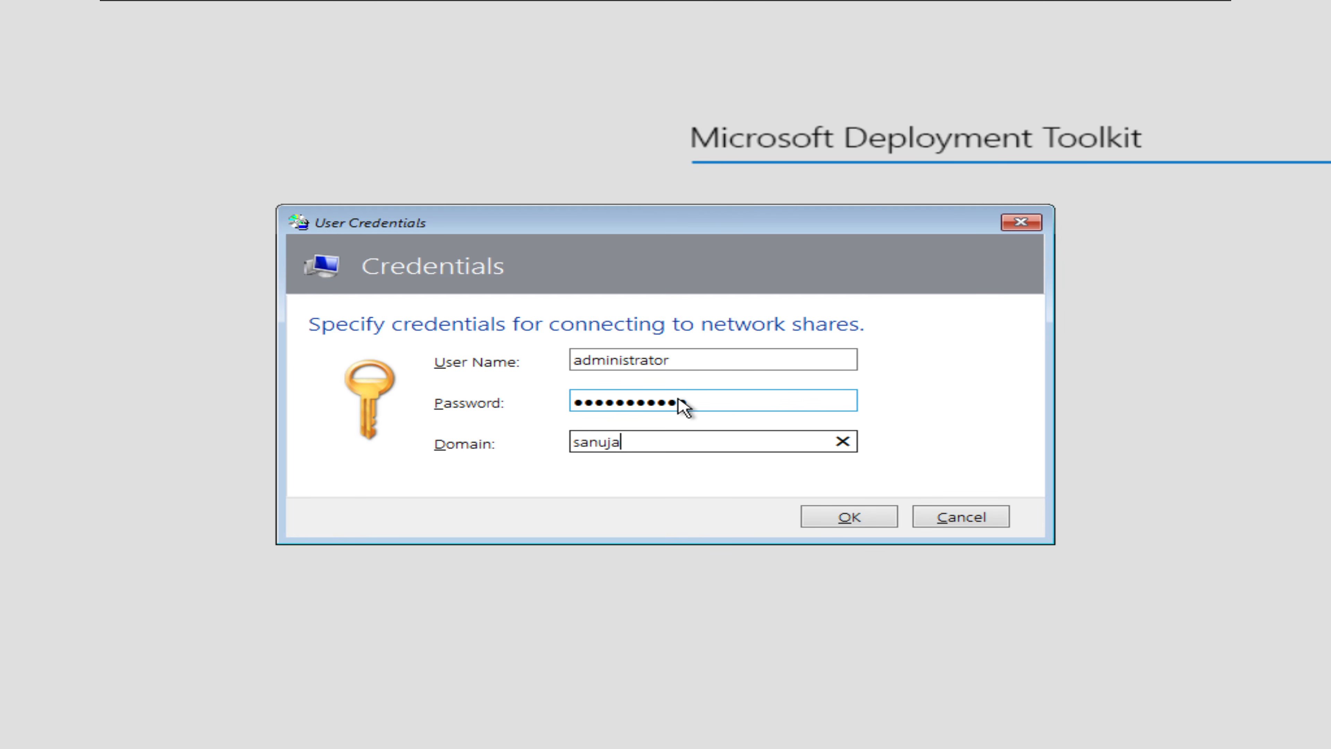
left_click(840, 519)
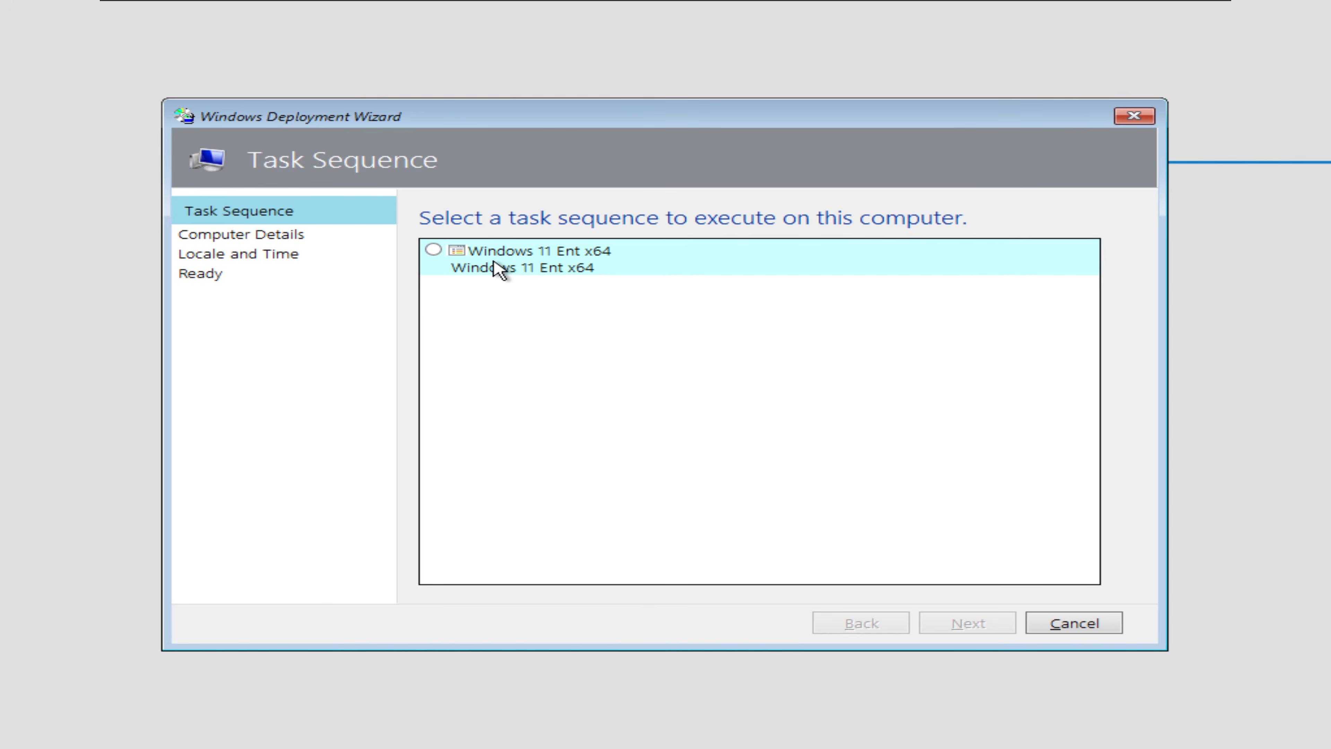
Step: Choose the Windows 11 Ent x64 task sequence and keep the computer in the WORKGROUP workgroup
left_click(434, 251)
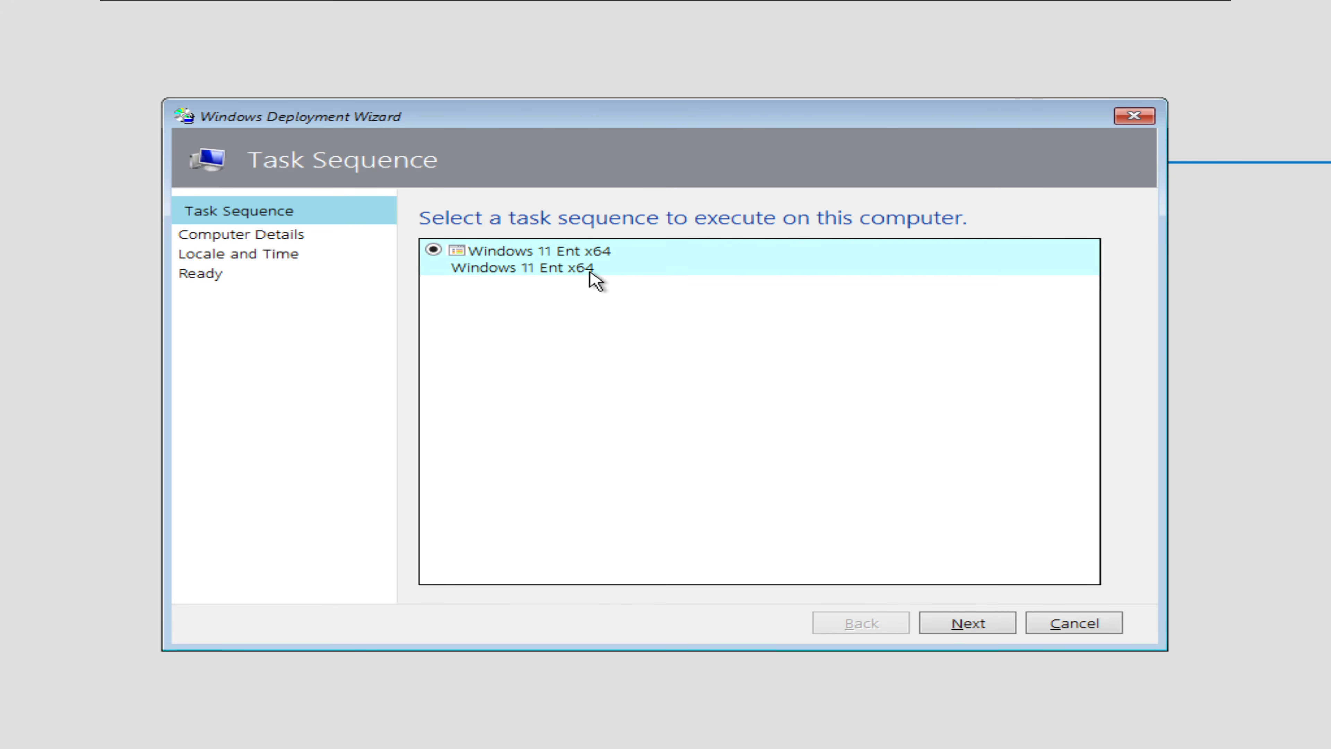
left_click(964, 631)
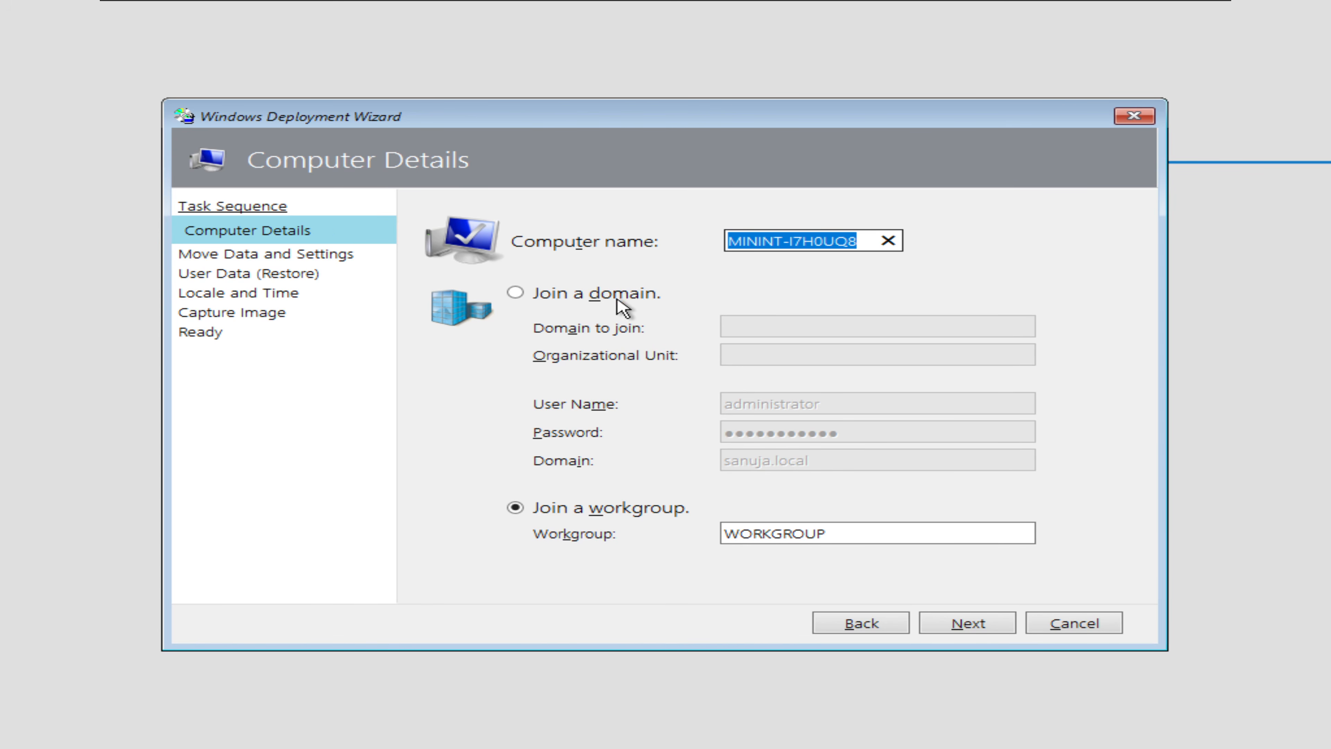
left_click(599, 298)
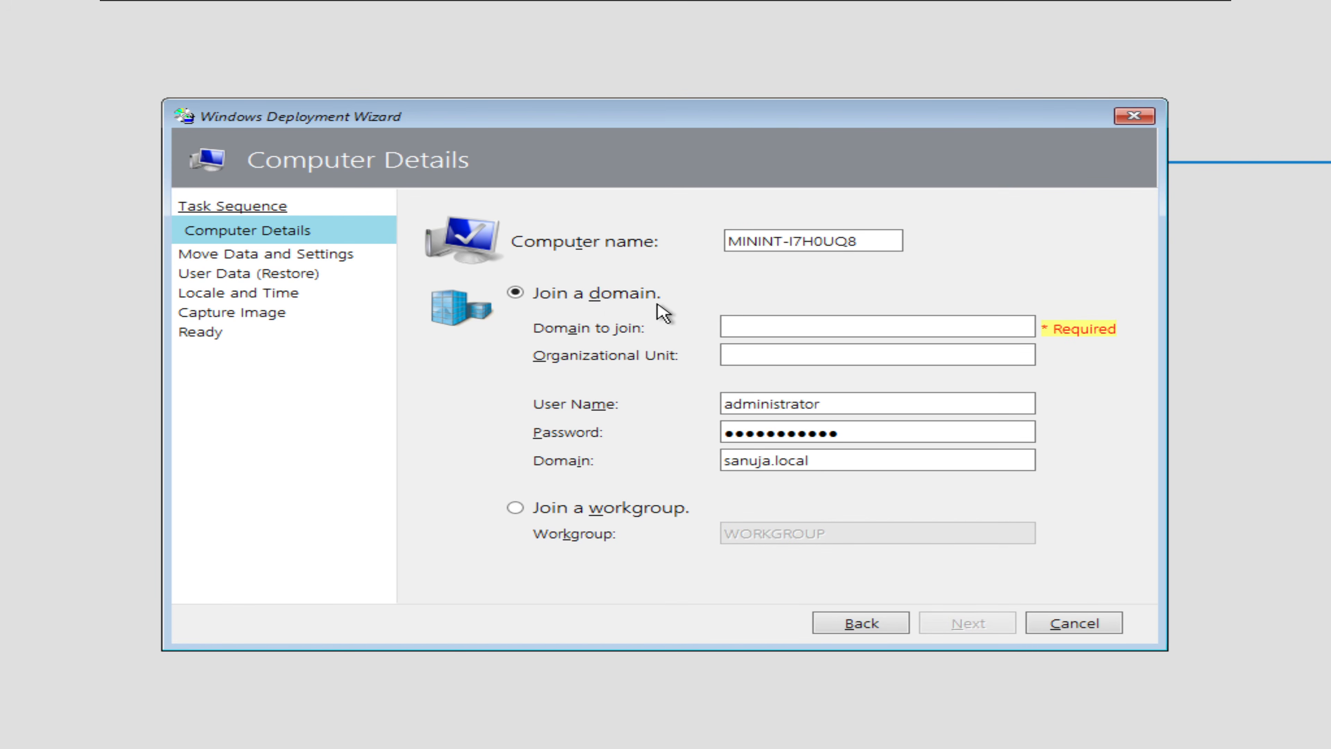
left_click(759, 321)
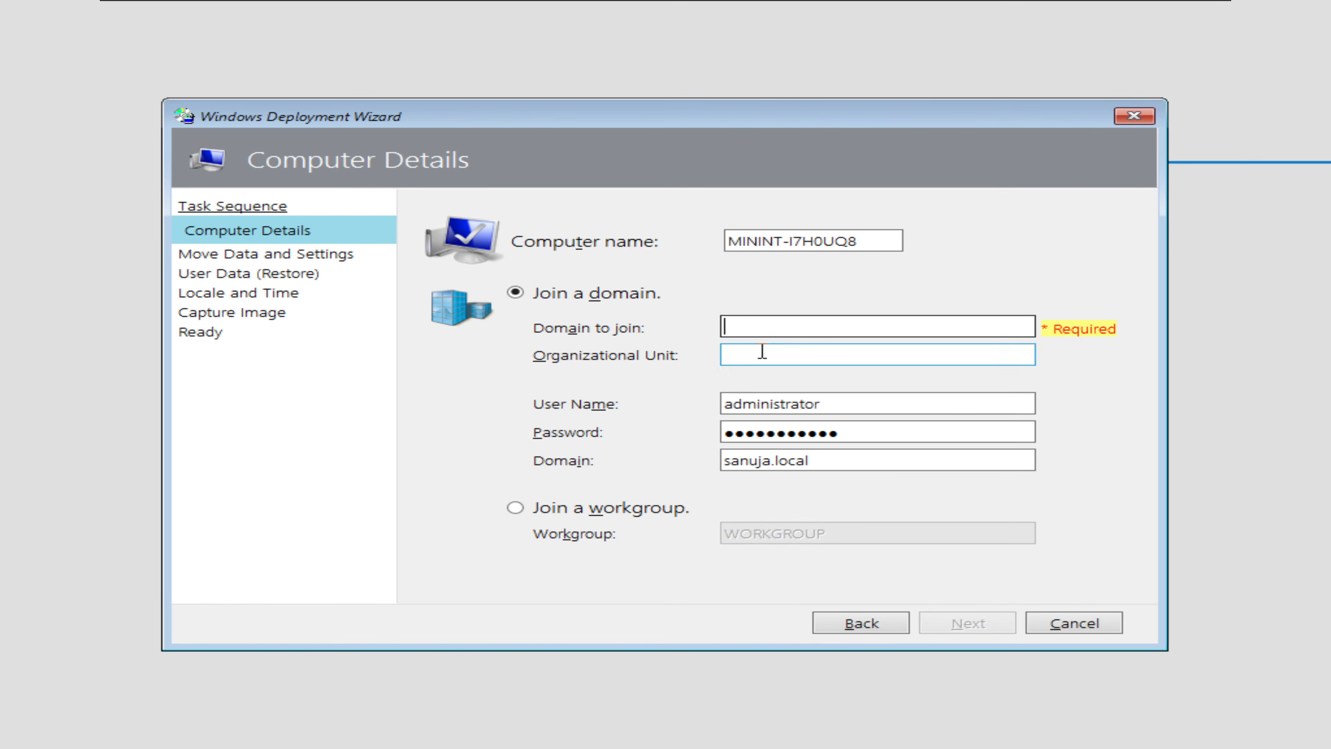
left_click(788, 460)
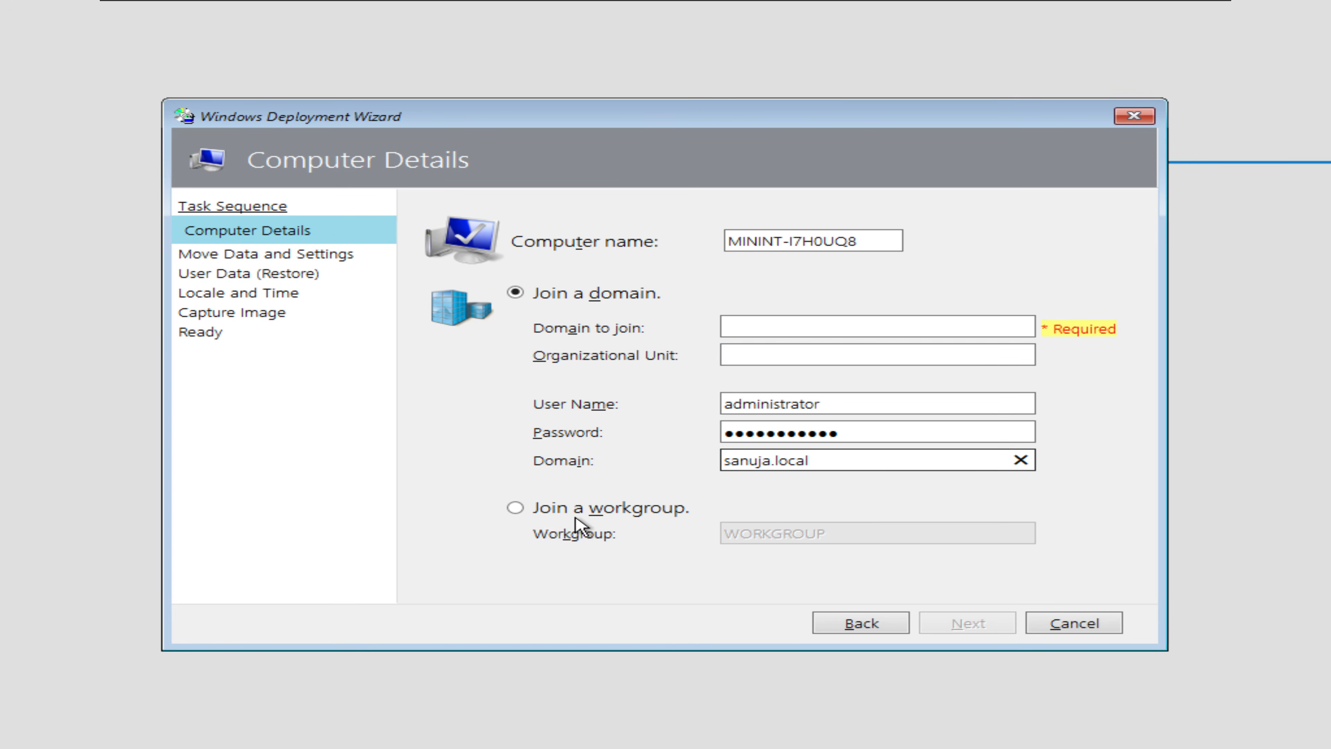
left_click(591, 515)
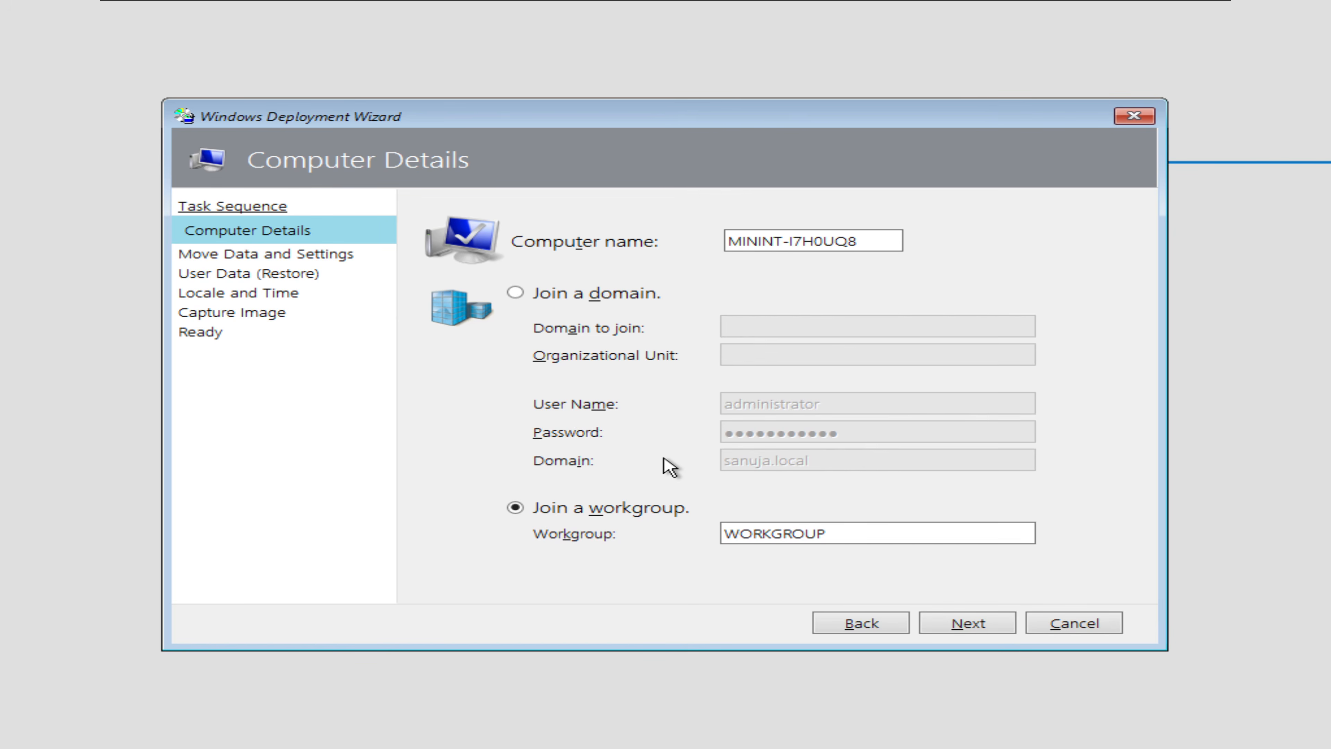
left_click(629, 292)
left_click(601, 513)
left_click(643, 298)
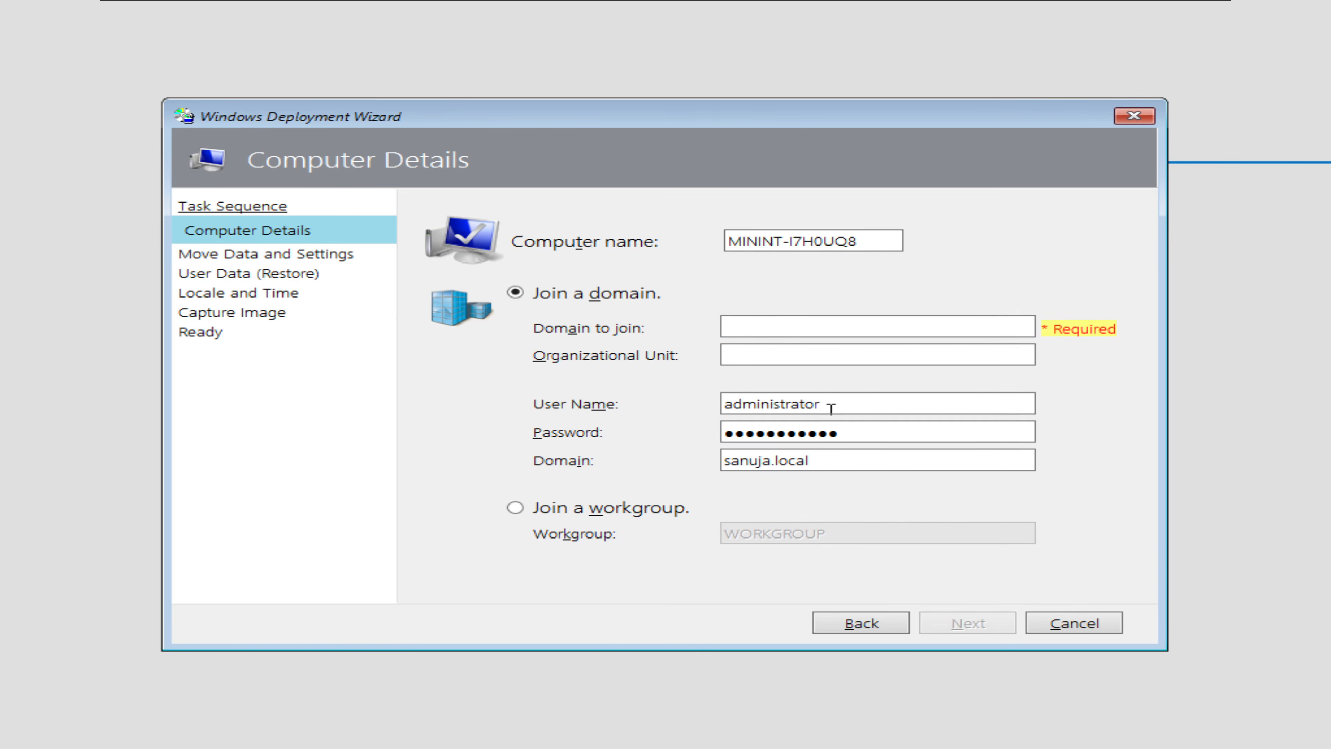
left_click(673, 516)
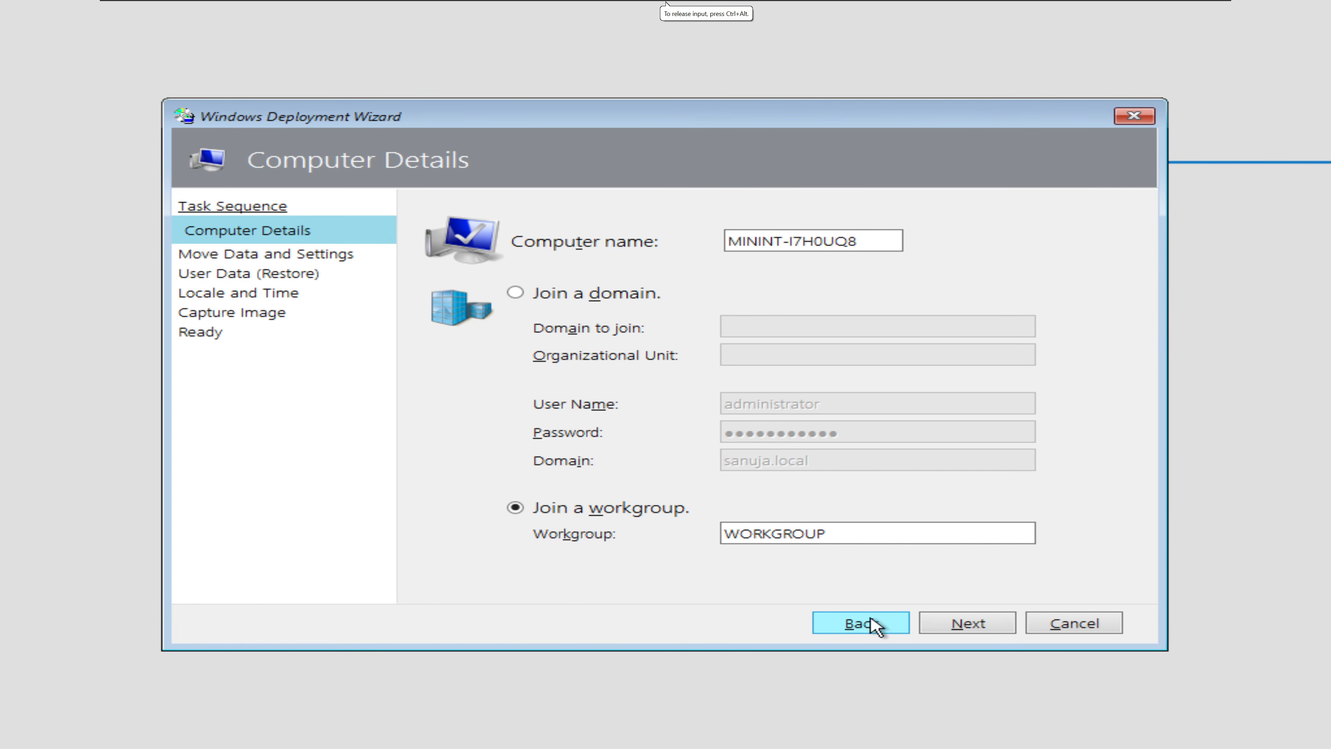
left_click(975, 626)
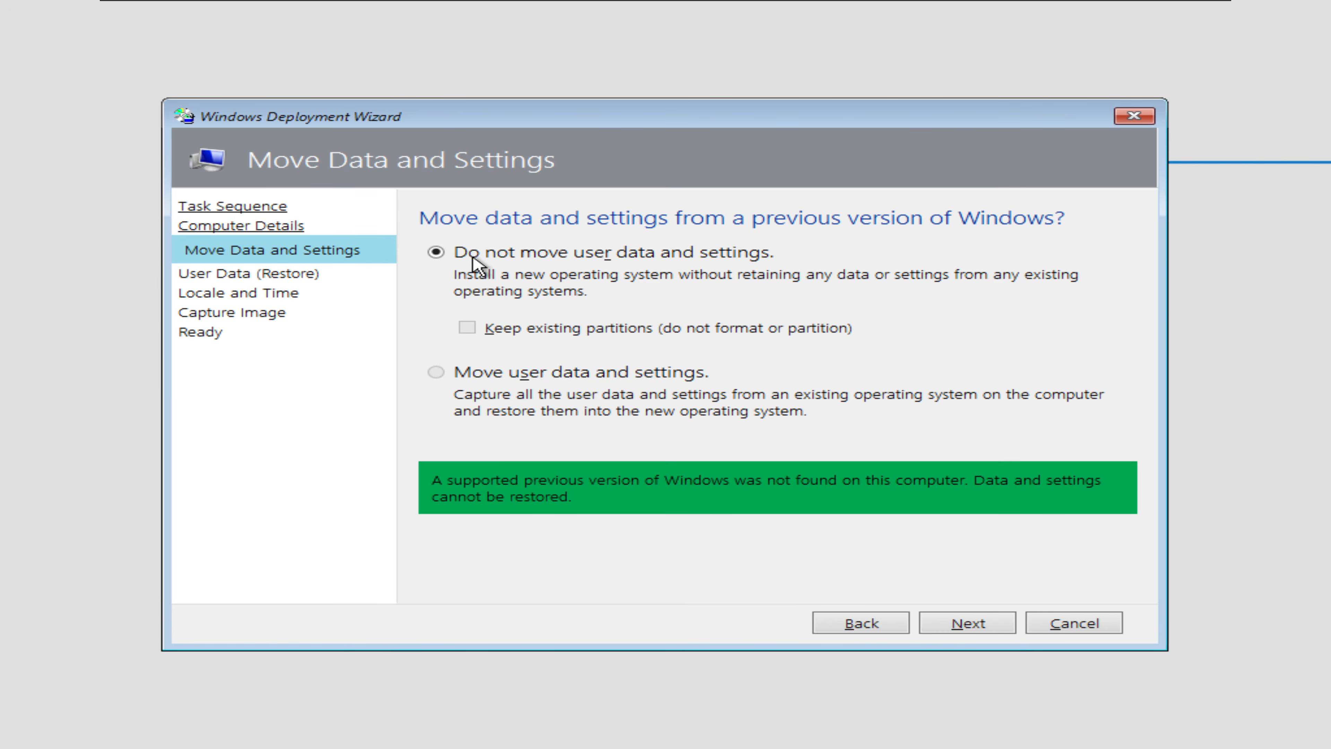
Step: Skip data migration and user-data restore, and accept the default locale and time settings
left_click(962, 631)
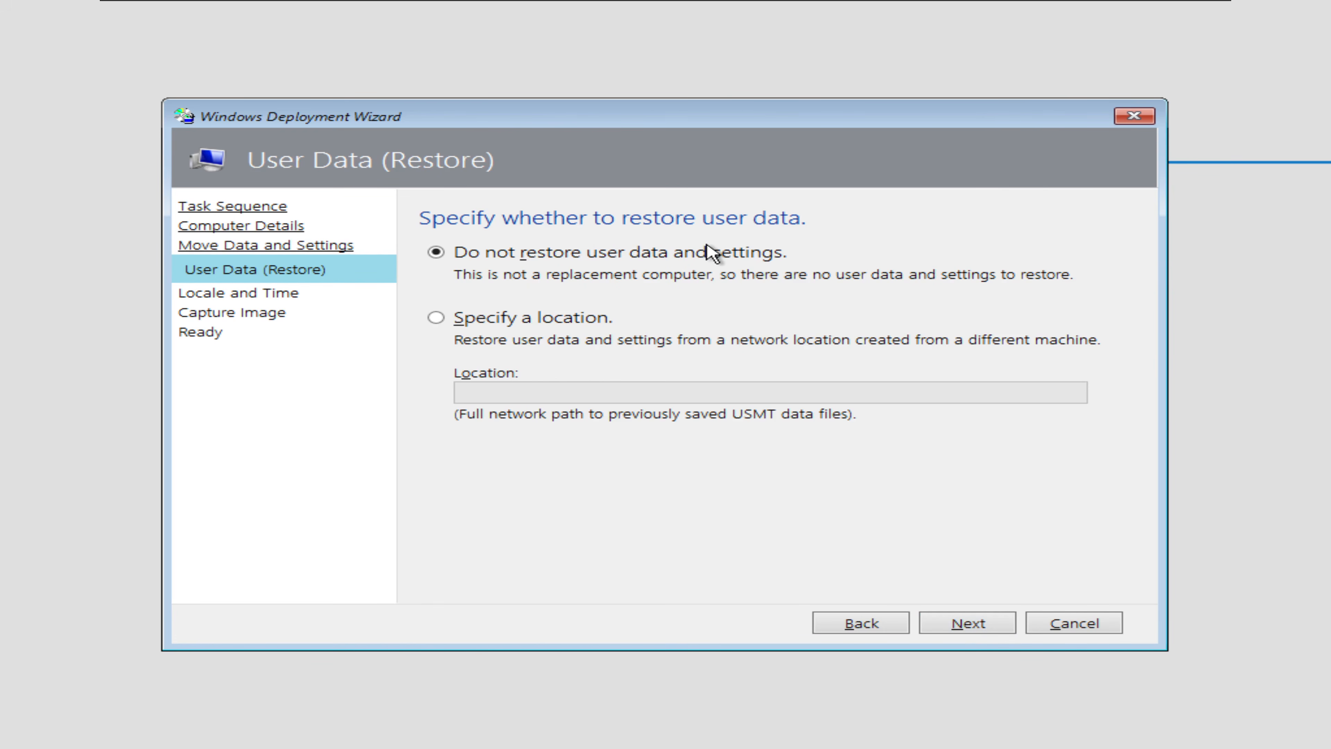
left_click(489, 317)
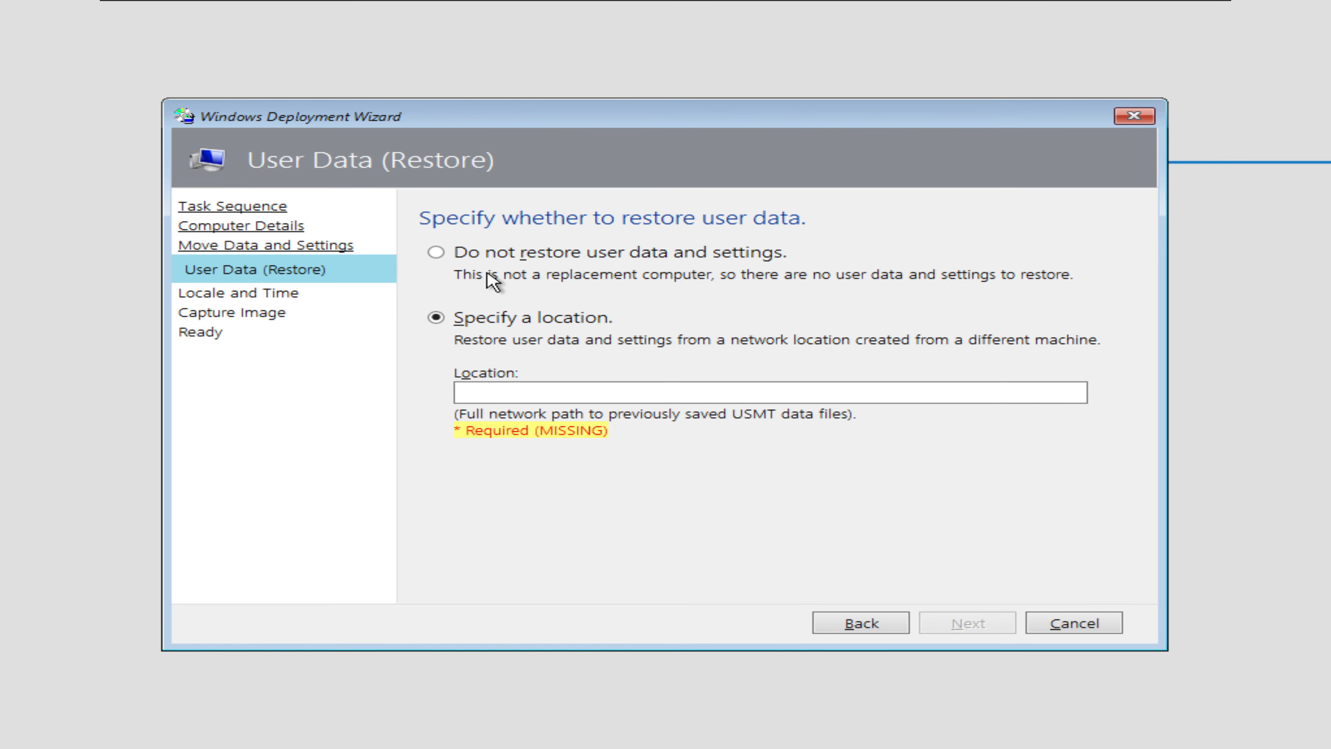
left_click(491, 258)
left_click(963, 622)
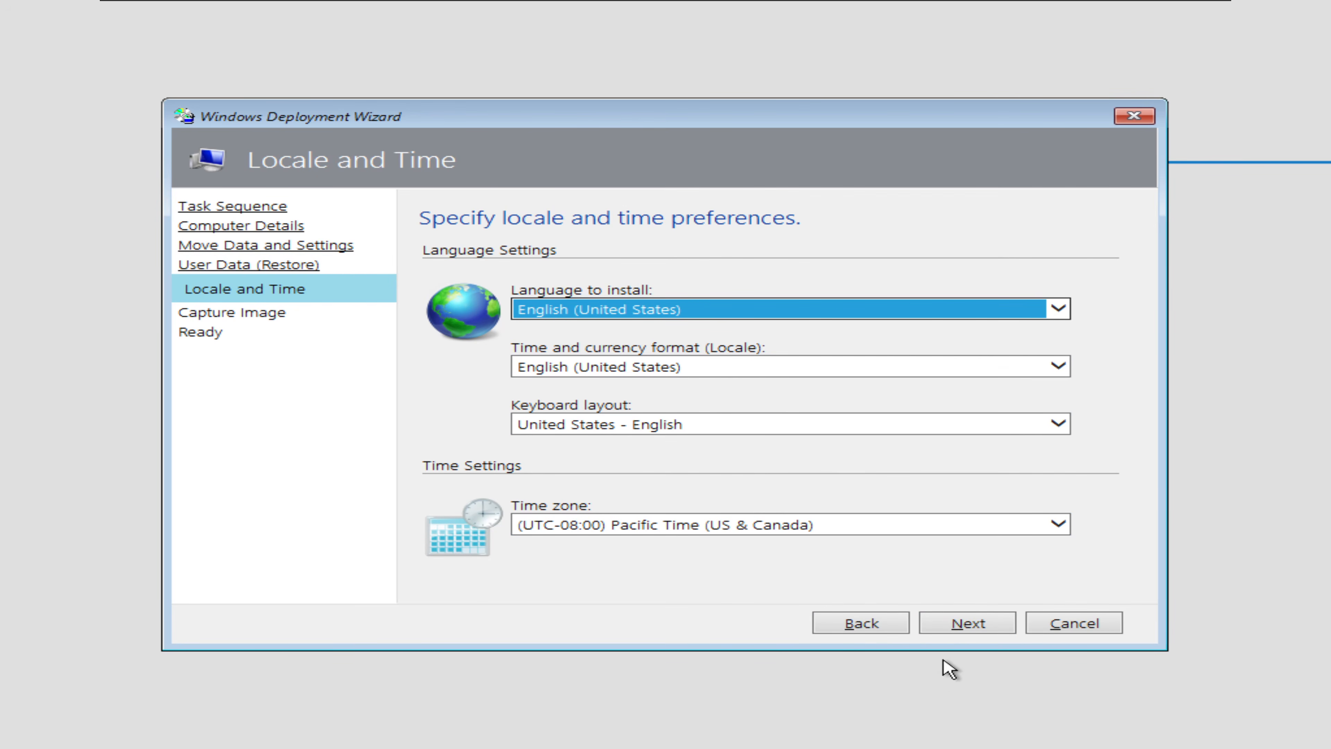
left_click(980, 625)
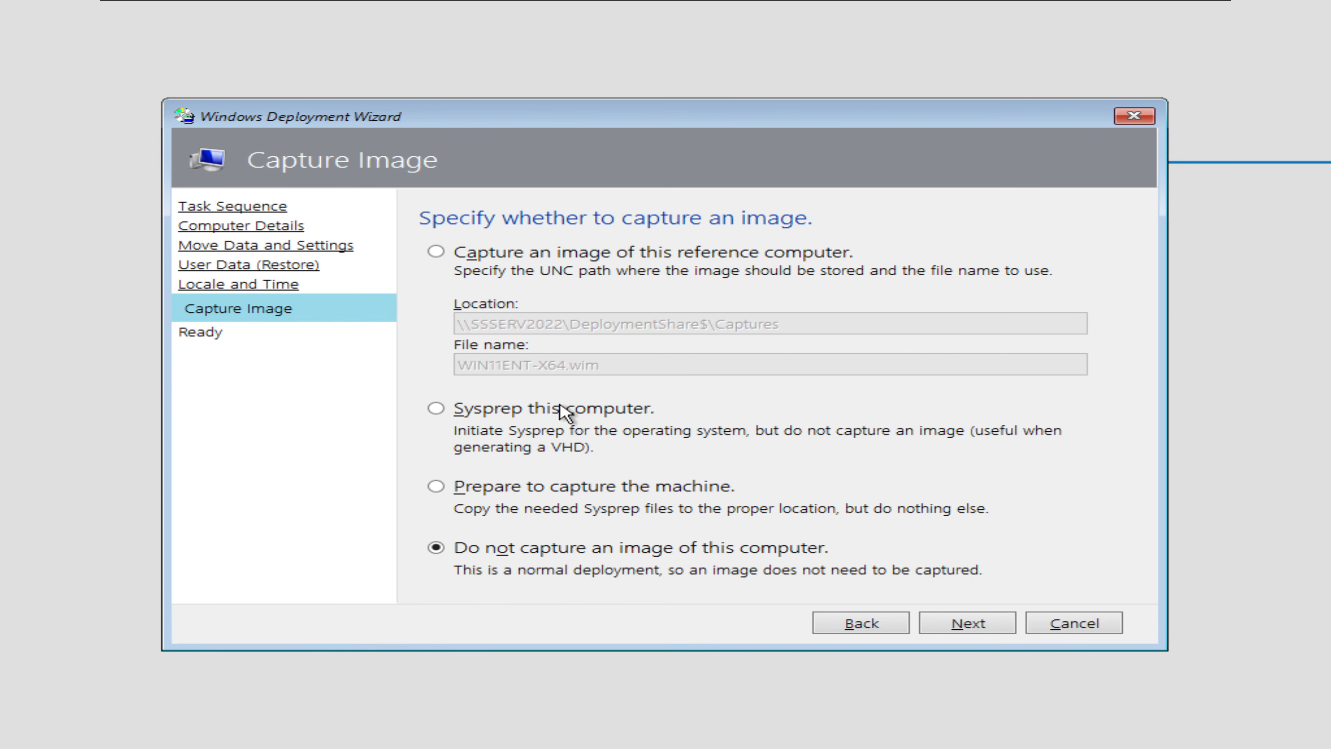
Step: Decline image capture, expand the Ready page details, then switch to the Windows Server 2022 VM
left_click(983, 635)
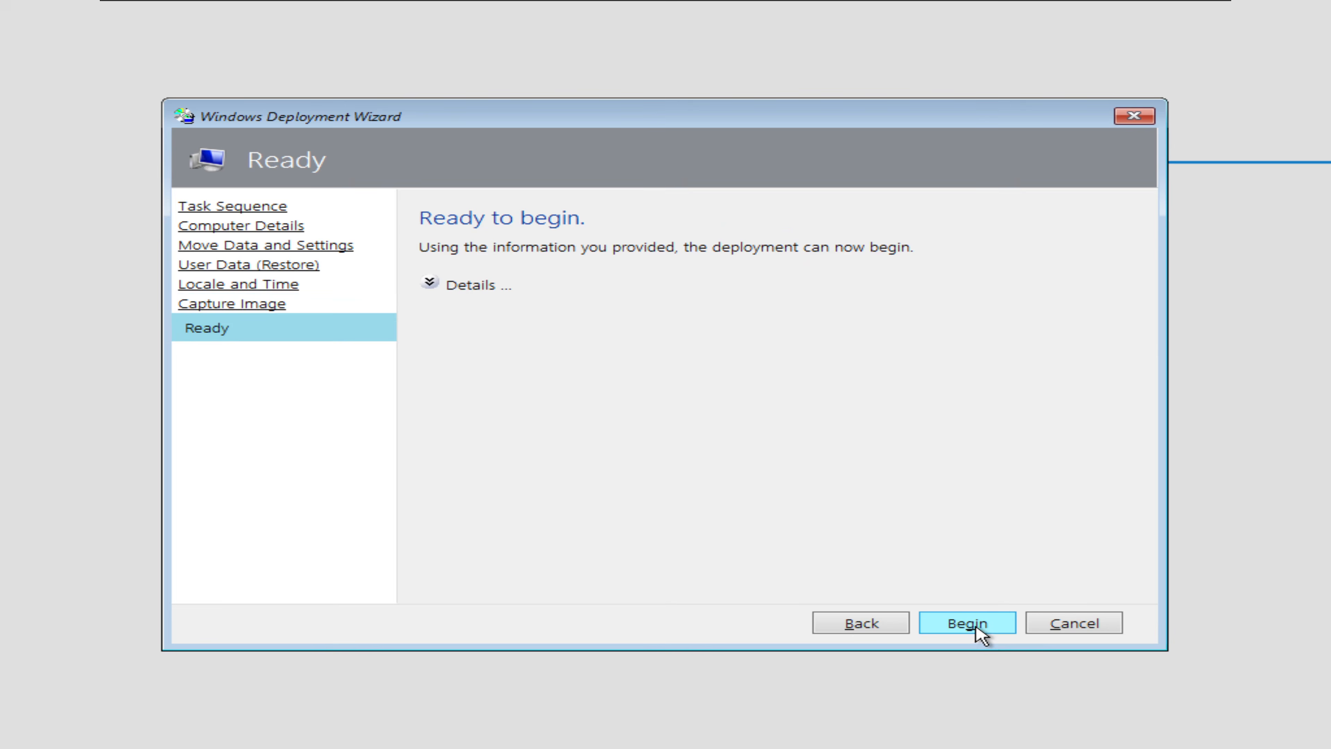
left_click(430, 284)
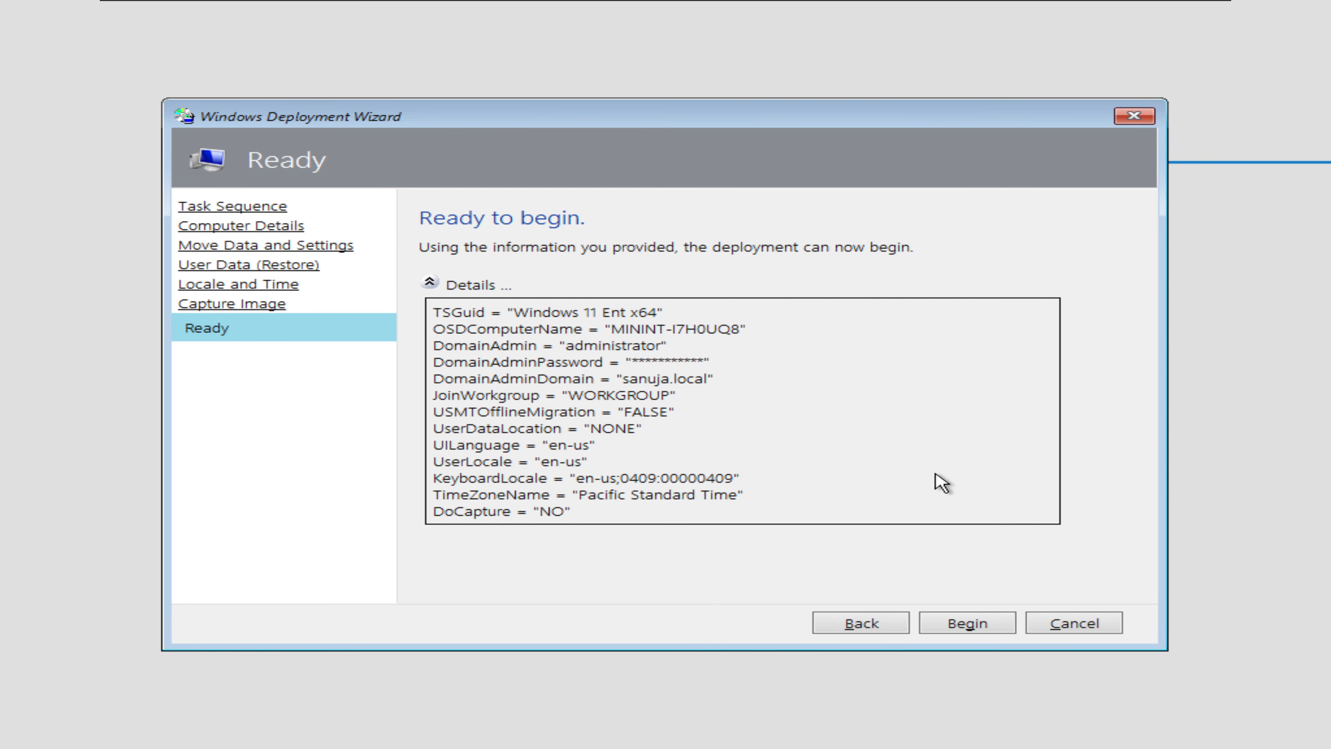
left_click(894, 441)
left_click(501, 9)
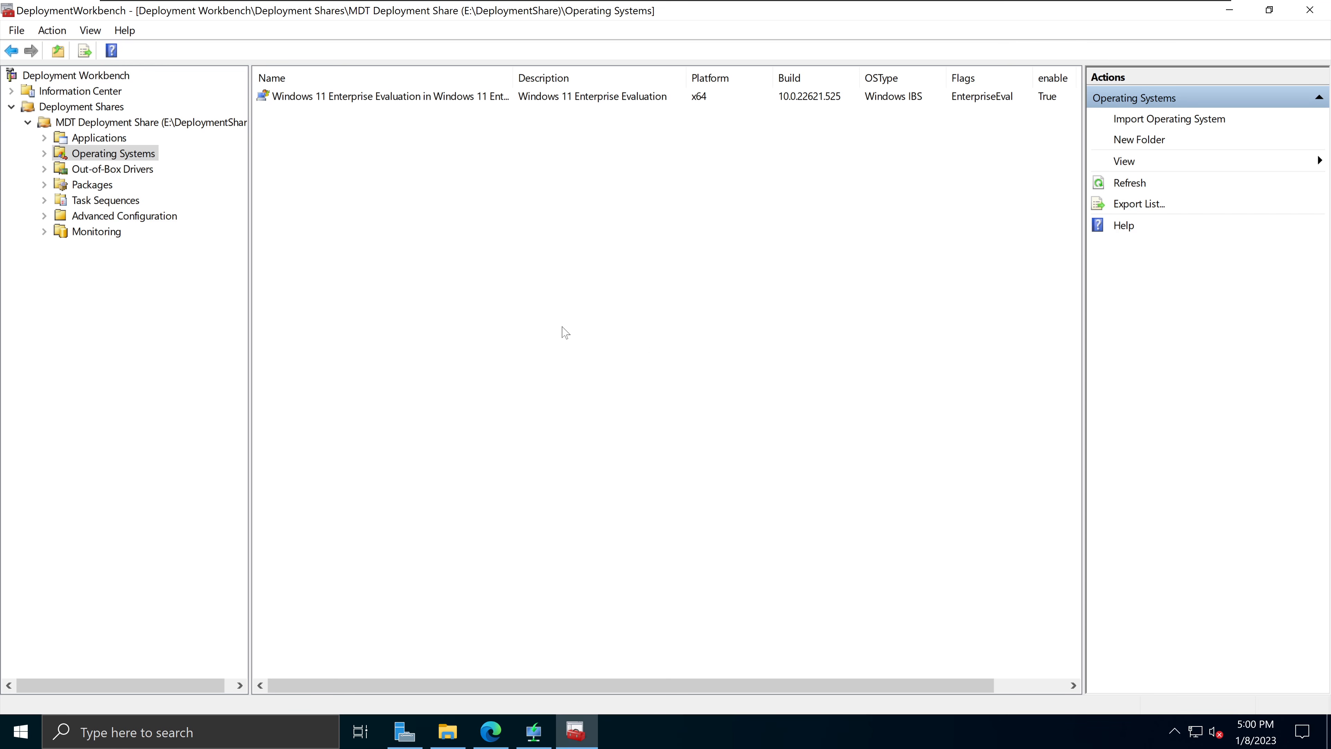
Step: Browse from Out-of-Box Drivers to the empty Packages folder in the deployment share tree
left_click(142, 171)
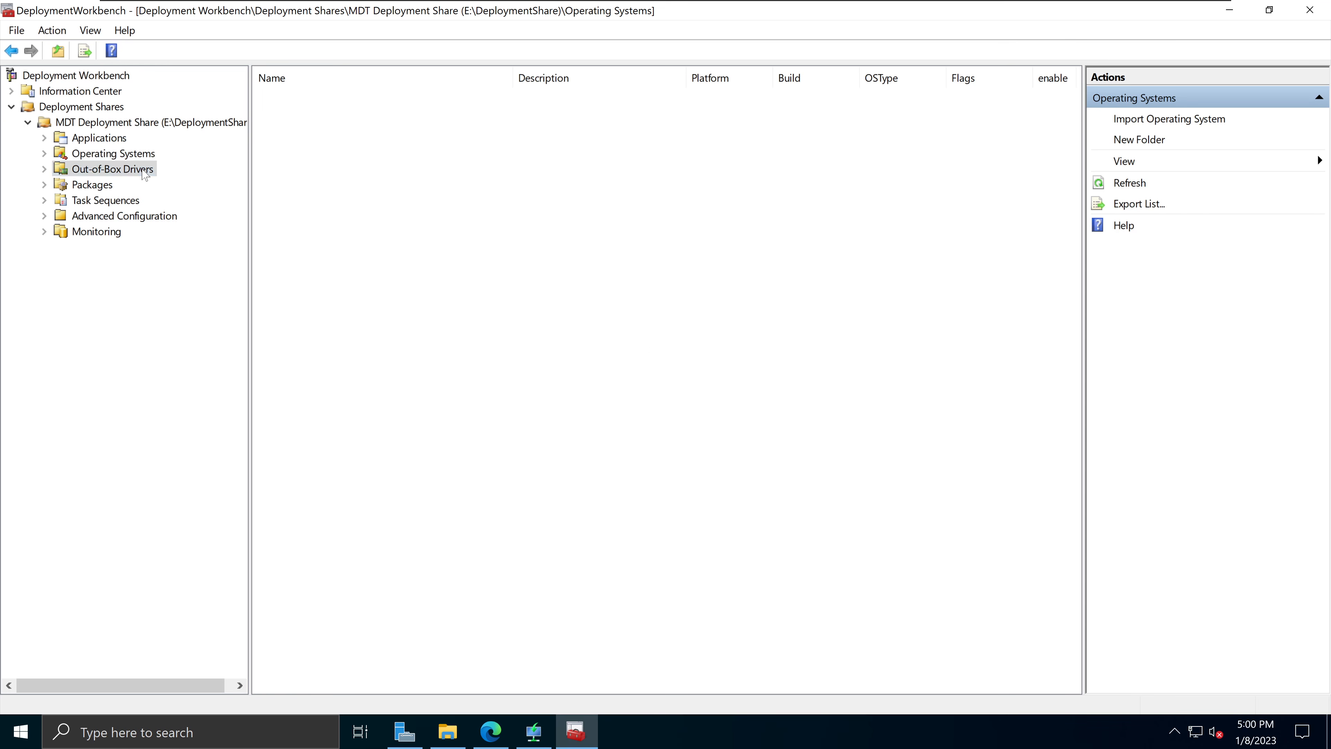
left_click(103, 190)
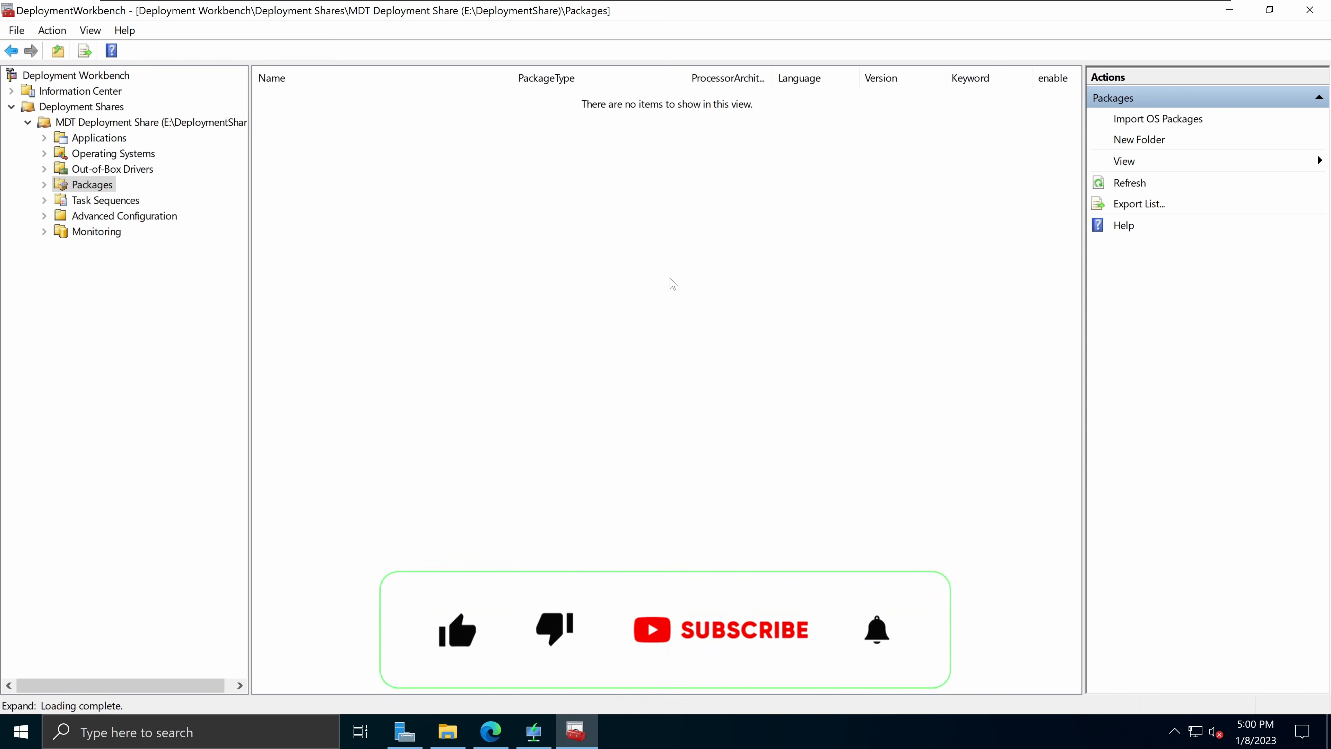